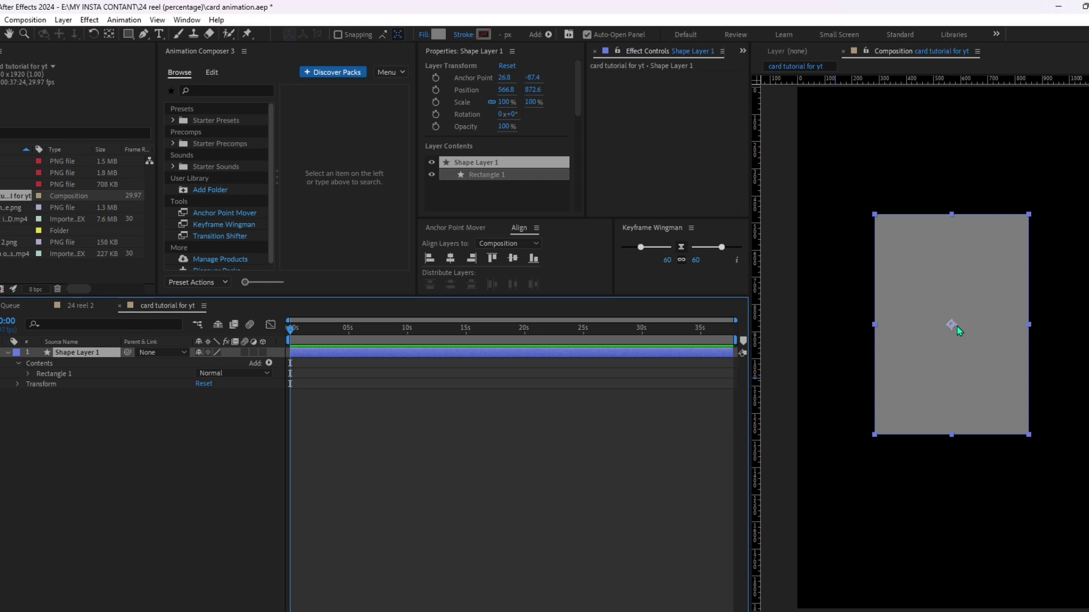
Step: Centre the grey rectangle in the composition and move the current time to 8 seconds
{"action": "left_click_drag", "start_coordinate": [997, 291], "coordinate": [985, 315]}
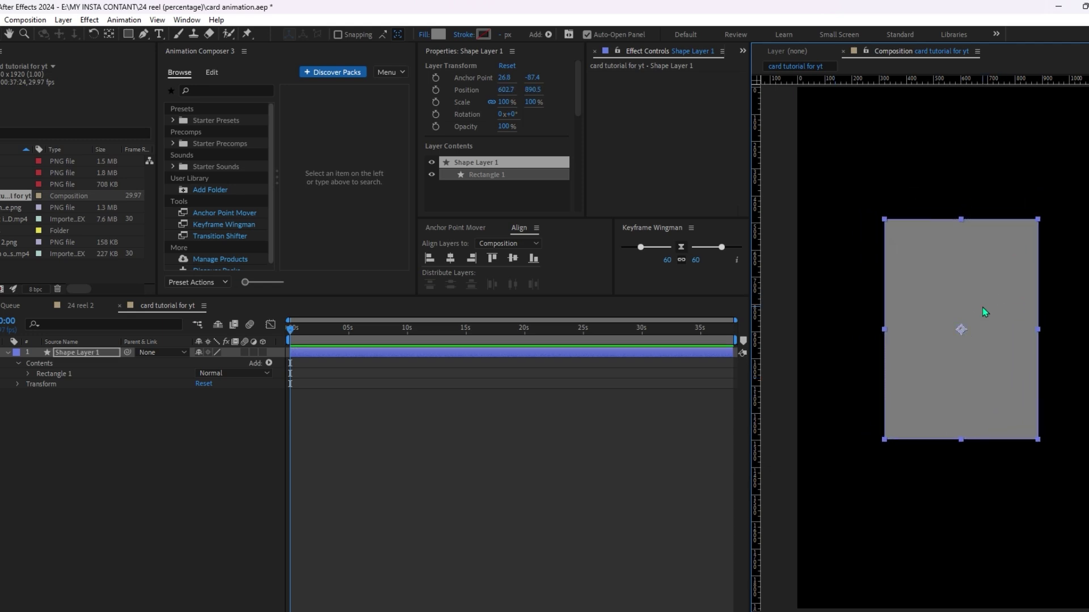
{"action": "key", "text": "ctrl+Home"}
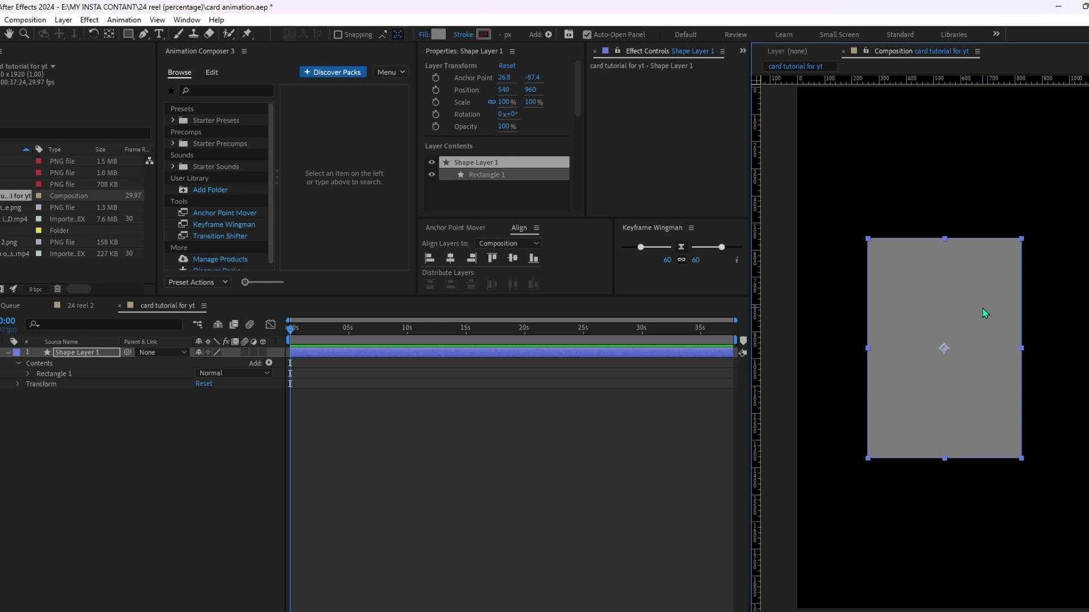
{"action": "left_click_drag", "start_coordinate": [310, 332], "coordinate": [384, 333]}
{"action": "left_click", "coordinate": [391, 431]}
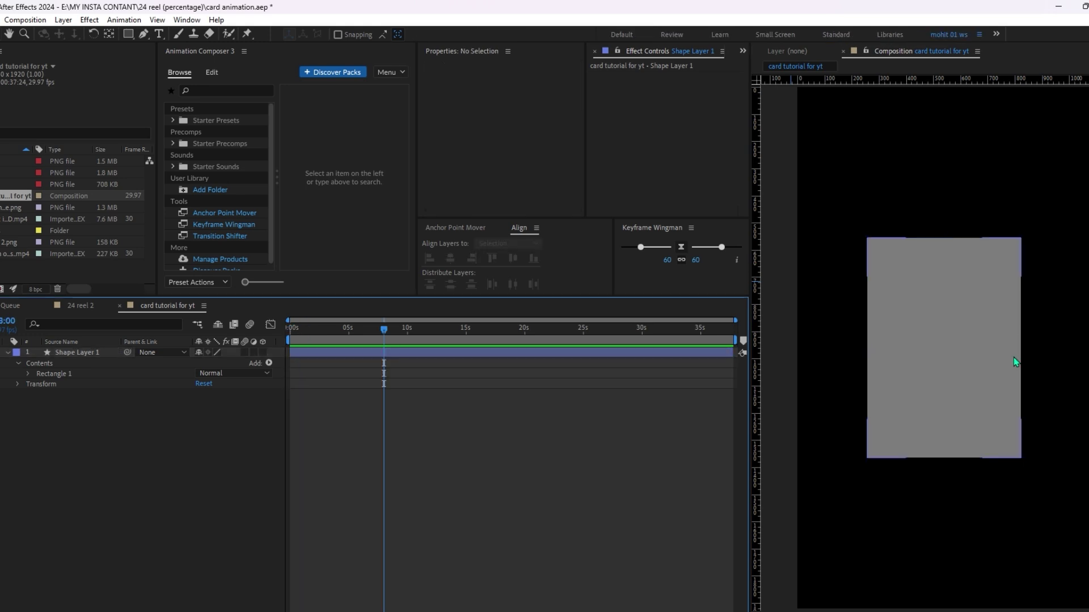
Step: Apply the 4-Color Gradient effect to the rectangle's shape layer
{"action": "left_click", "coordinate": [1013, 357]}
{"action": "key", "text": "ctrl+space"}
{"action": "type", "text": "gra"}
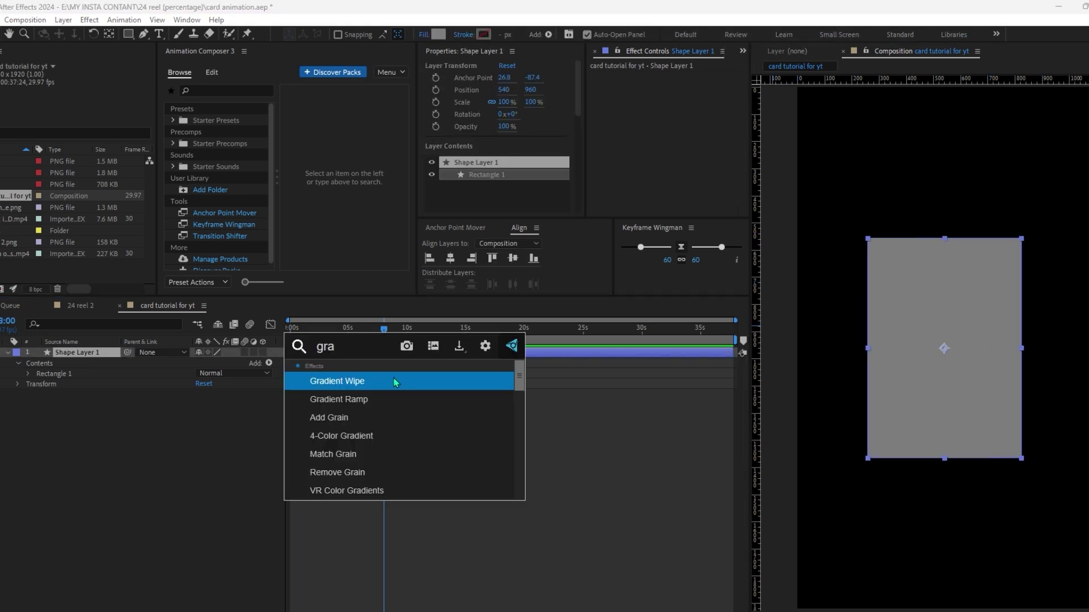
{"action": "type", "text": "di"}
{"action": "left_click", "coordinate": [386, 422]}
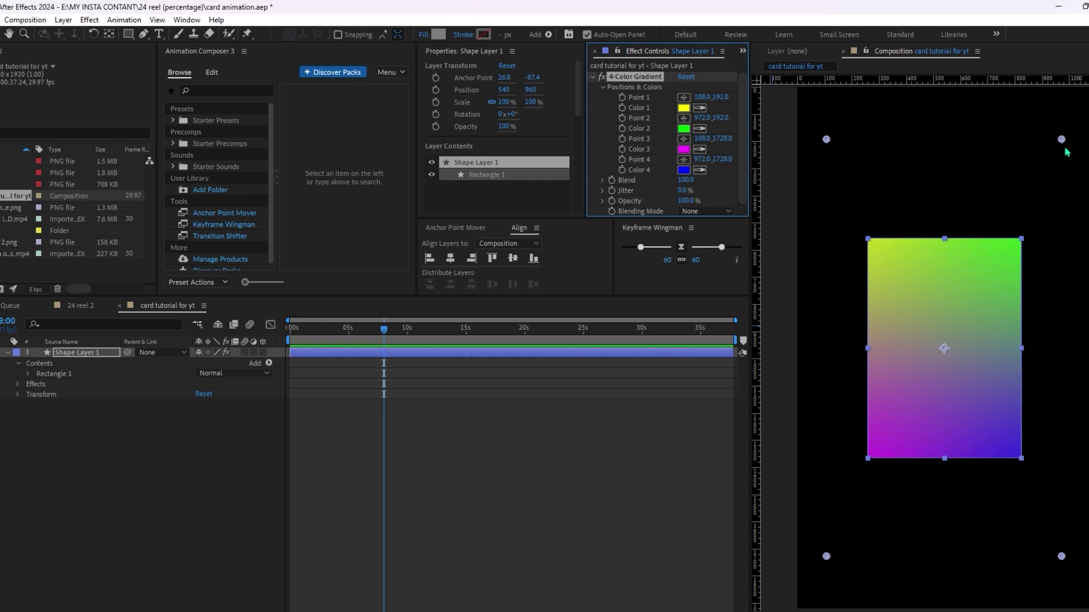
Step: Set the gradient's Color 1 to dark blue 020062 and sample the same colour for Color 4
{"action": "left_click", "coordinate": [683, 108]}
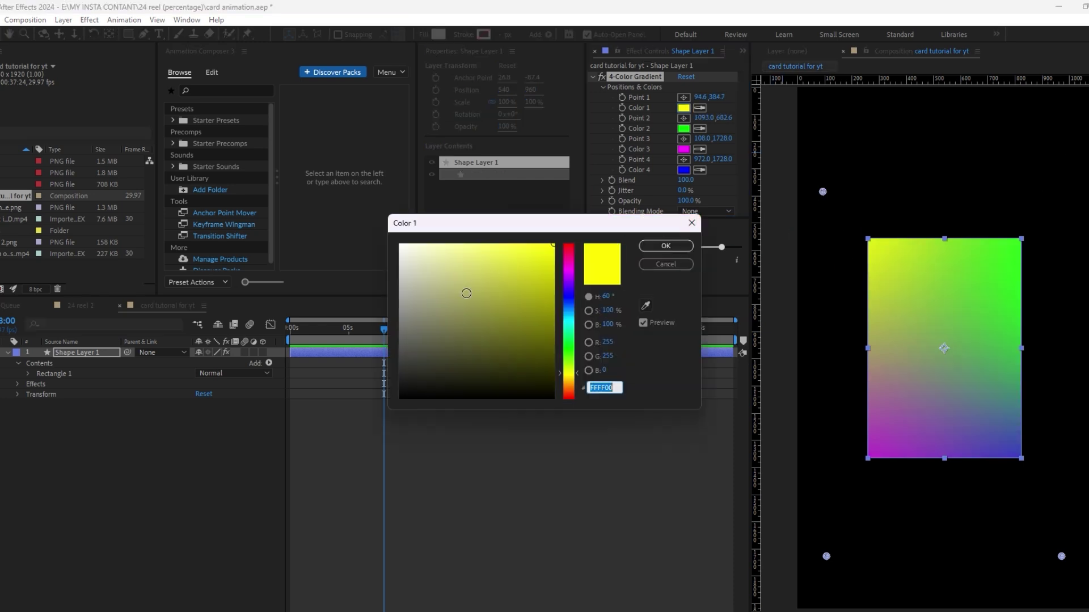
{"action": "left_click", "coordinate": [569, 295]}
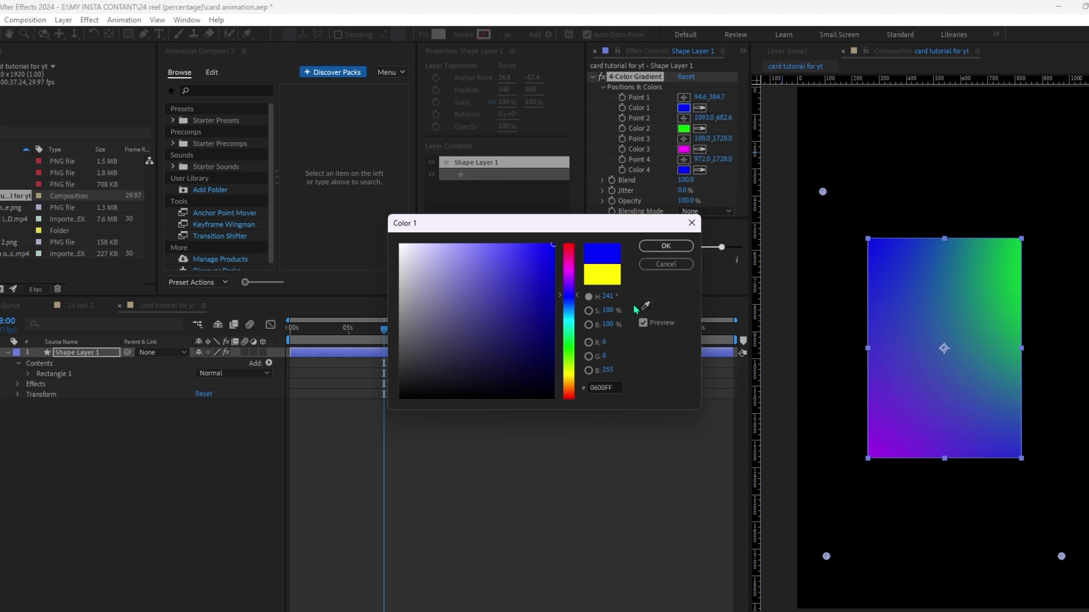
{"action": "left_click", "coordinate": [554, 339]}
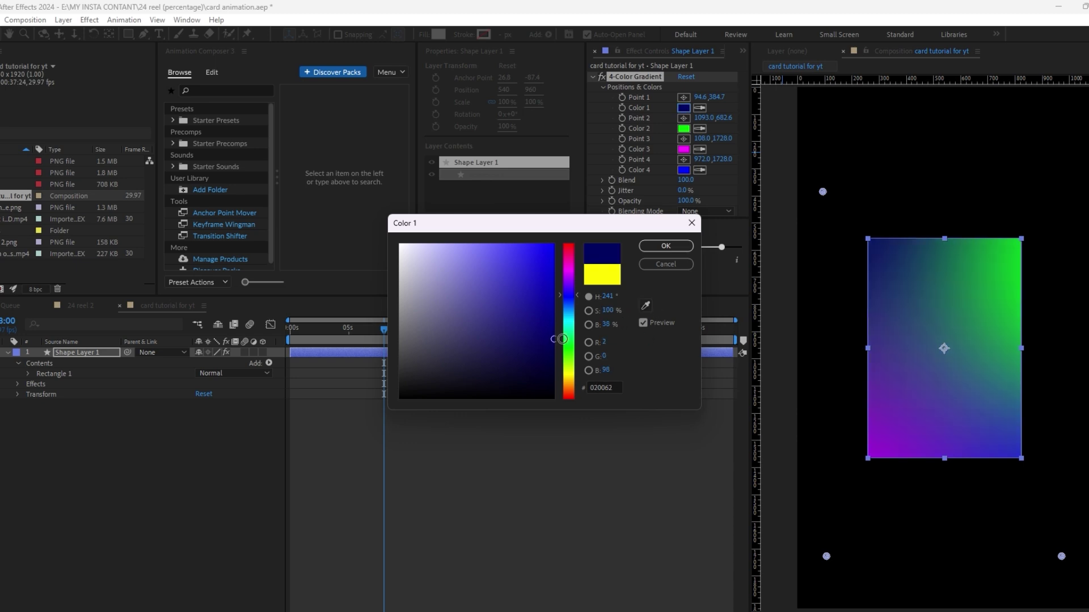
{"action": "left_click", "coordinate": [665, 249]}
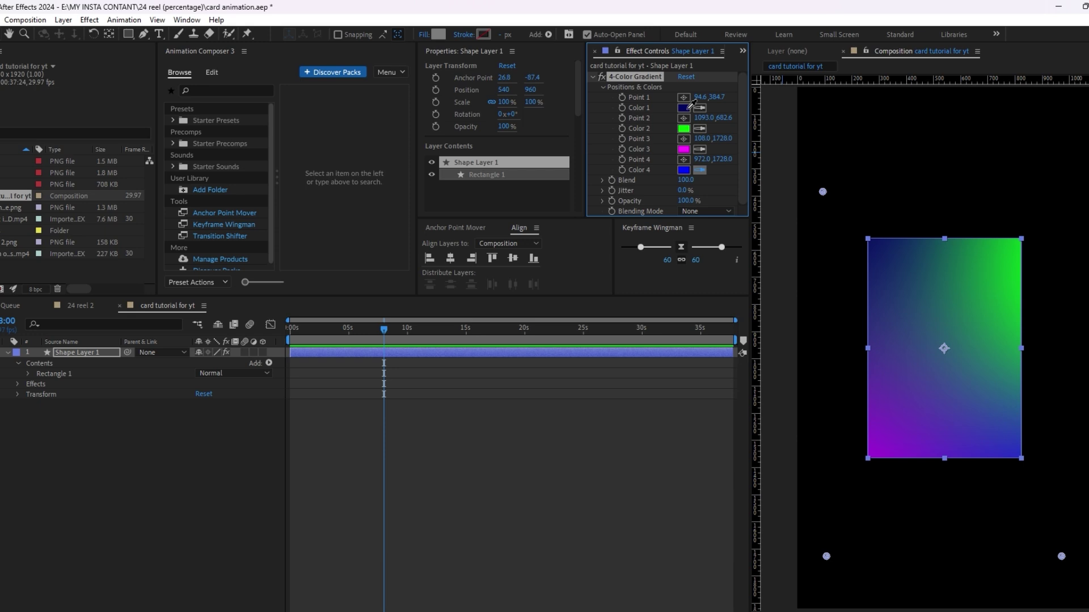
{"action": "left_click", "coordinate": [688, 108]}
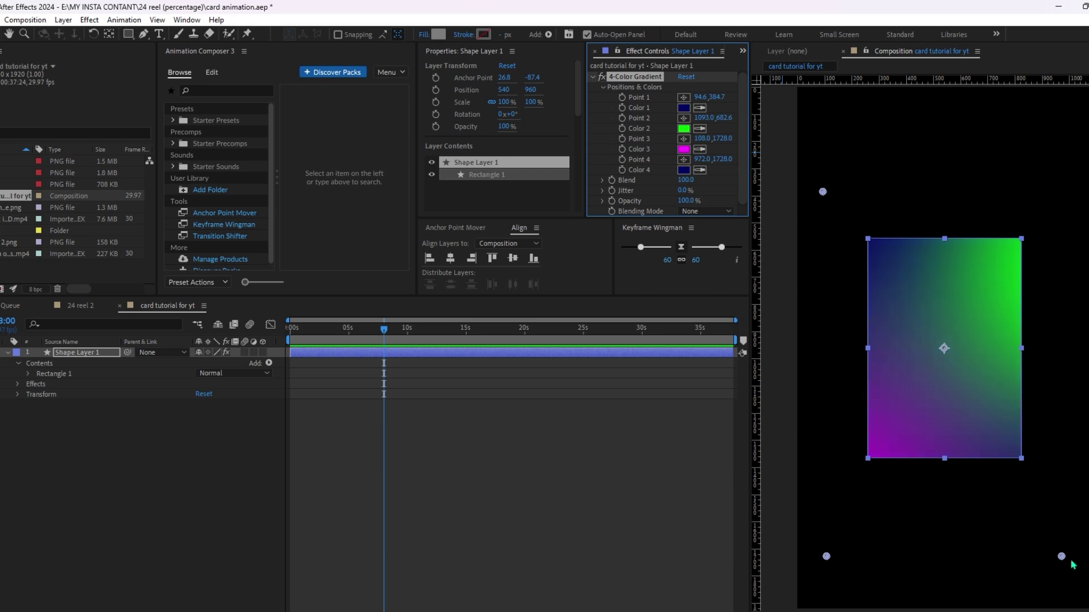
Step: Move gradient points 2, 3 and 4 to about 1080,743, 79,1495 and 887,1455 around the rectangle
{"action": "left_click_drag", "start_coordinate": [1062, 560], "coordinate": [1039, 486]}
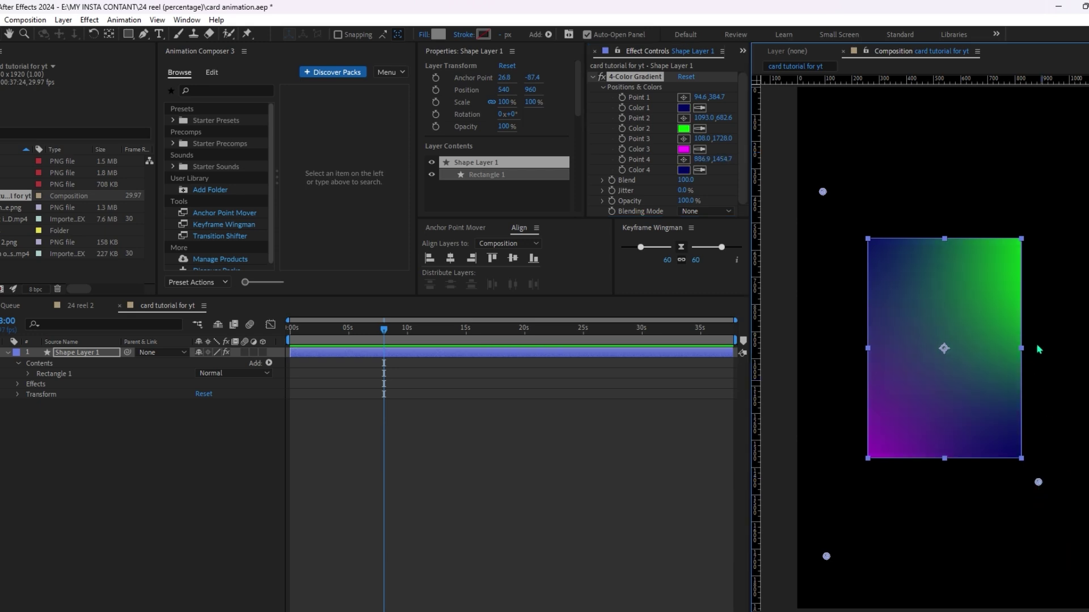
{"action": "left_click_drag", "start_coordinate": [1088, 273], "coordinate": [1067, 256]}
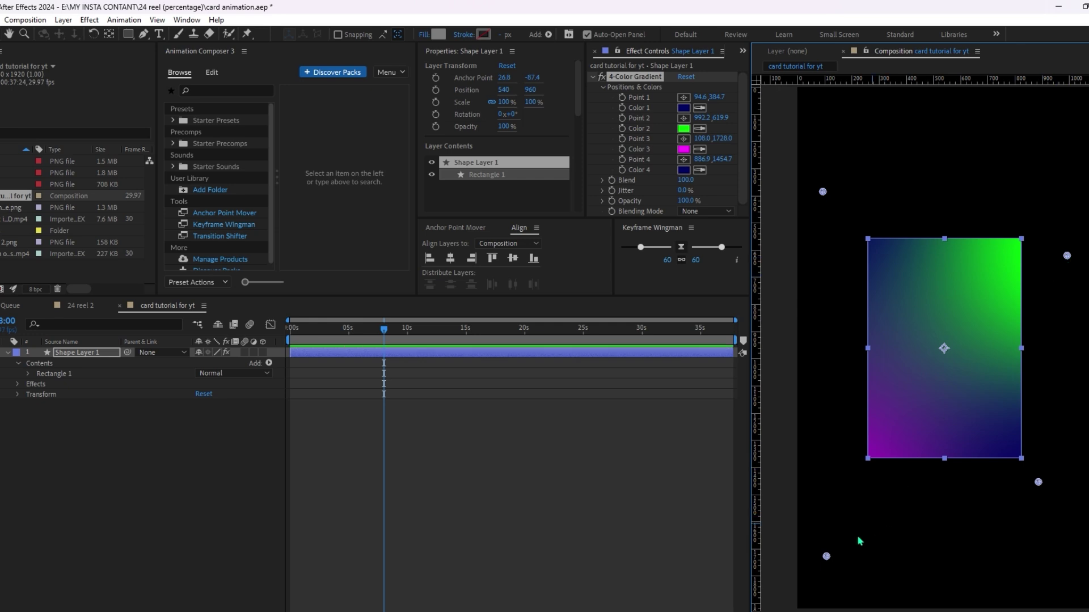
{"action": "left_click_drag", "start_coordinate": [826, 556], "coordinate": [818, 492]}
{"action": "left_click_drag", "start_coordinate": [1066, 255], "coordinate": [1088, 282]}
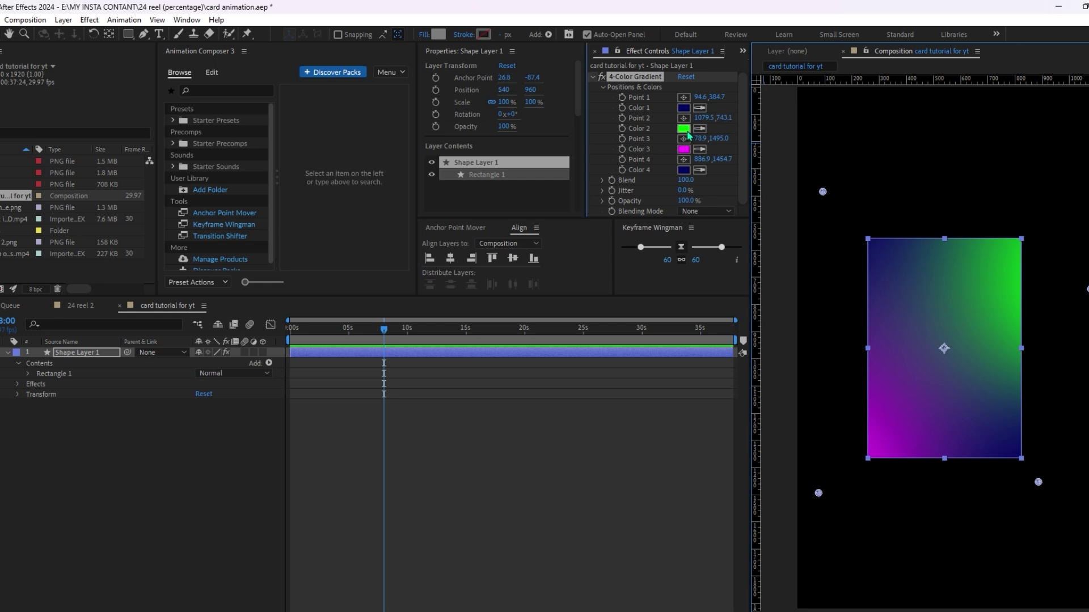
Step: Set the gradient's Color 2 to black 000000 and sample the same black for Color 3
{"action": "left_click", "coordinate": [684, 128]}
{"action": "left_click_drag", "start_coordinate": [404, 396], "coordinate": [359, 438]}
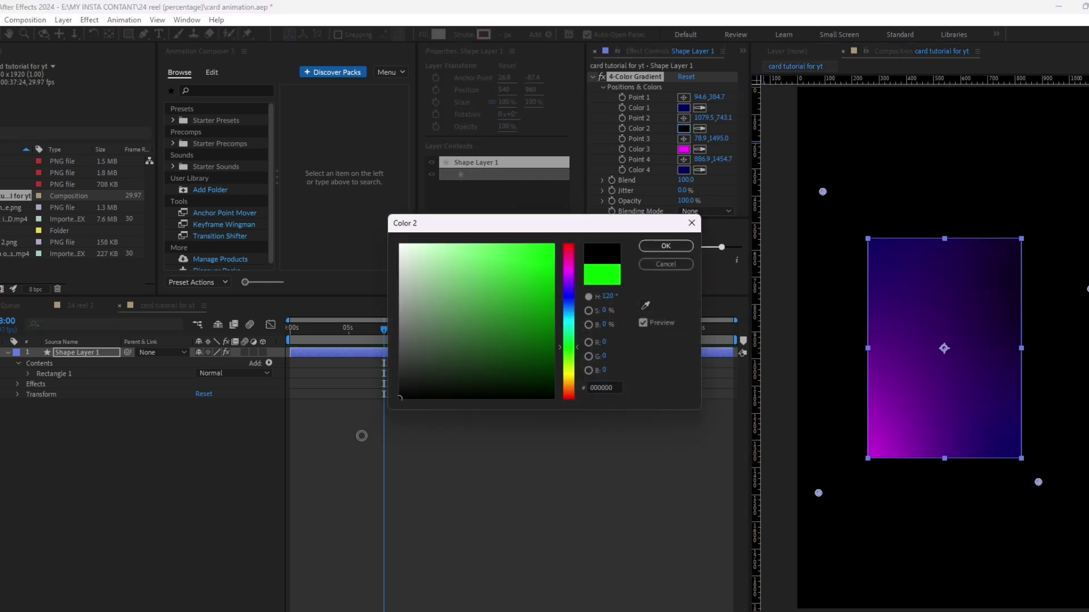
{"action": "left_click", "coordinate": [680, 248]}
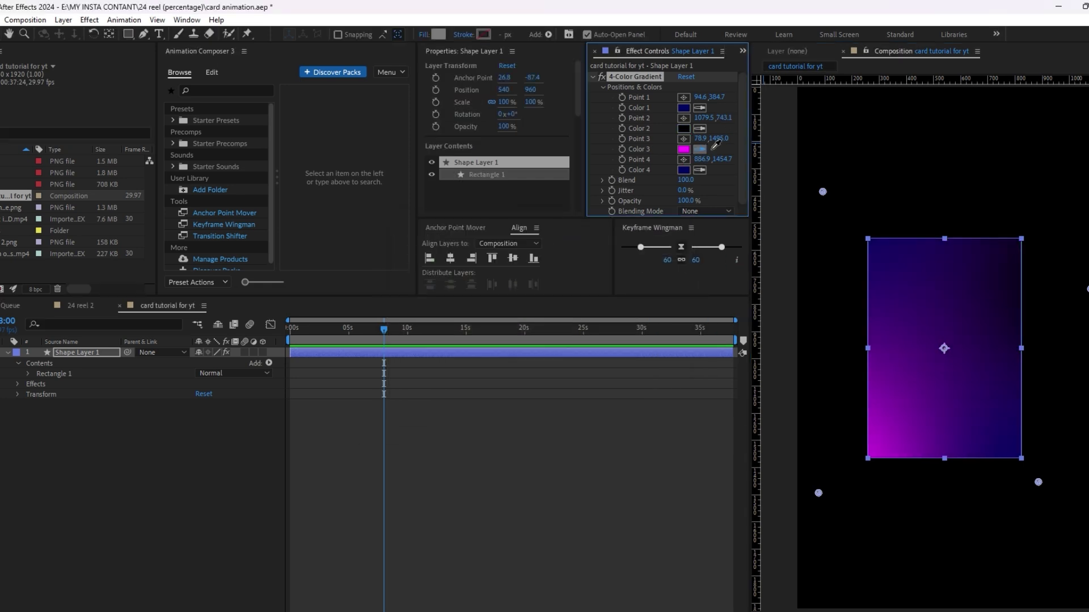
{"action": "left_click", "coordinate": [702, 149]}
{"action": "left_click", "coordinate": [684, 128]}
{"action": "left_click", "coordinate": [528, 440]}
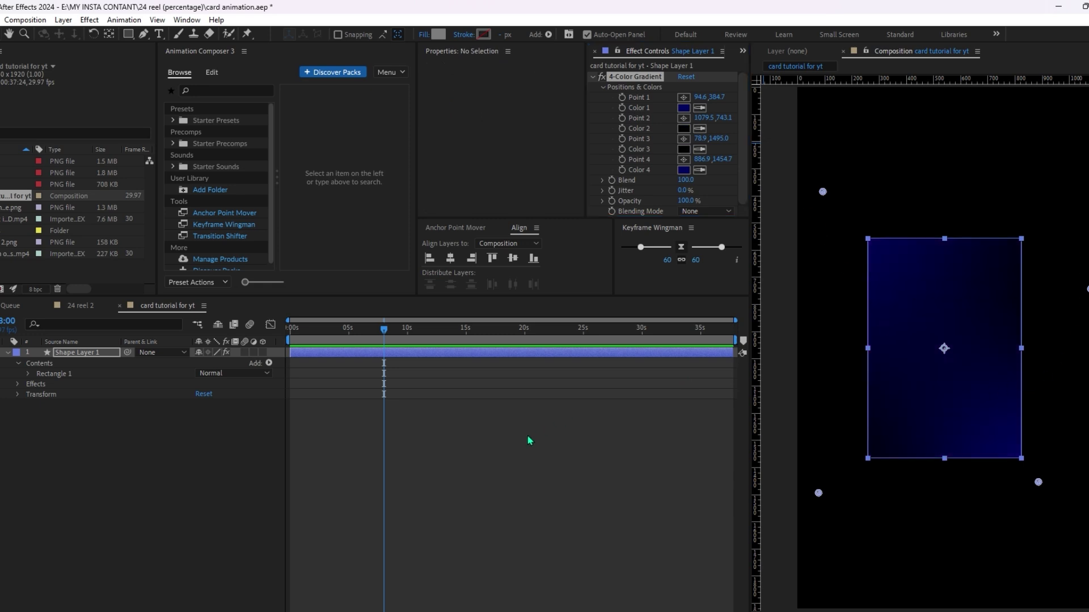
Step: Scale the gradient rectangle up proportionally to about 116.7%
{"action": "left_click", "coordinate": [954, 342]}
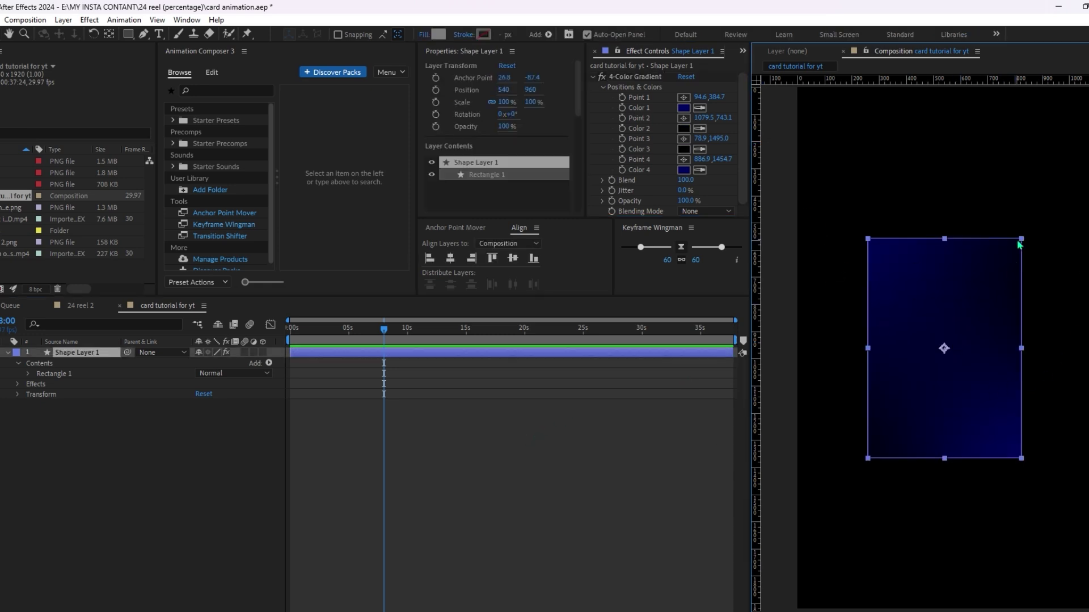
{"action": "mouse_move", "coordinate": [1020, 239]}
{"action": "left_mouse_down"}
{"action": "mouse_move", "coordinate": [1054, 199]}
{"action": "mouse_move", "coordinate": [1036, 236]}
{"action": "left_mouse_up"}
{"action": "left_click", "coordinate": [1076, 210]}
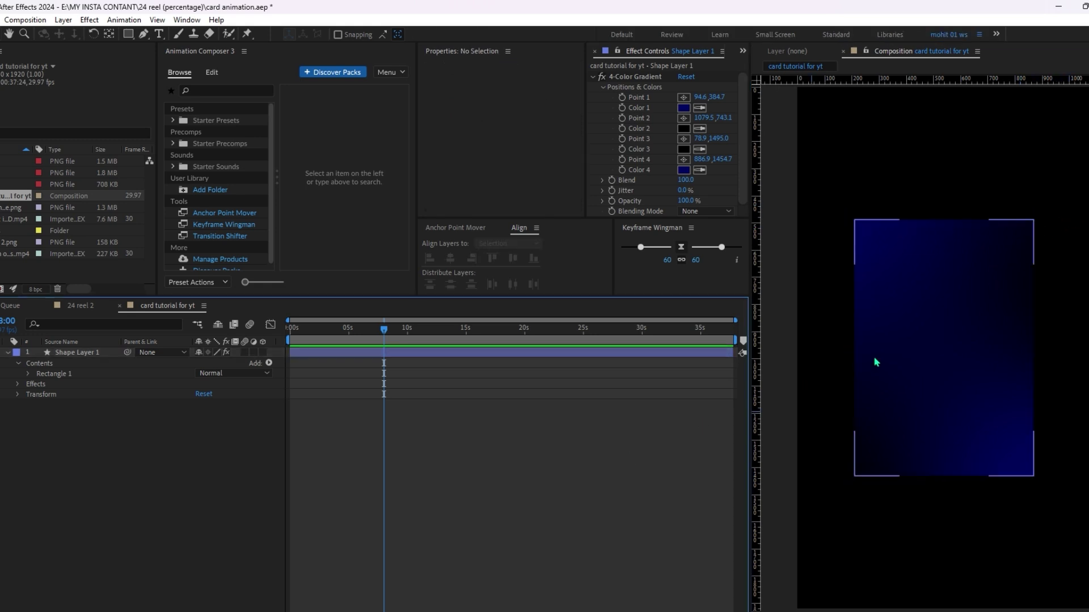
Step: Round the rectangle's corners with a roundness of 25 and inspect a corner closely
{"action": "left_click", "coordinate": [946, 285]}
{"action": "scroll", "coordinate": [999, 244], "scroll_direction": "up", "scroll_amount": 1}
{"action": "scroll", "coordinate": [1000, 221], "scroll_direction": "up", "scroll_amount": 3}
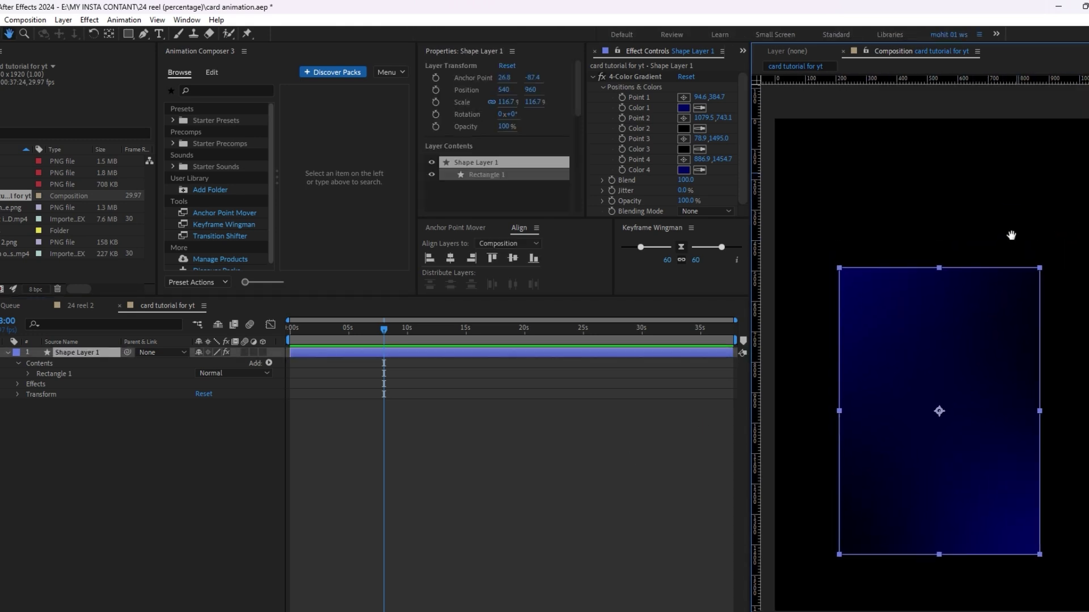
{"action": "left_click", "coordinate": [1010, 234]}
{"action": "left_click", "coordinate": [854, 315]}
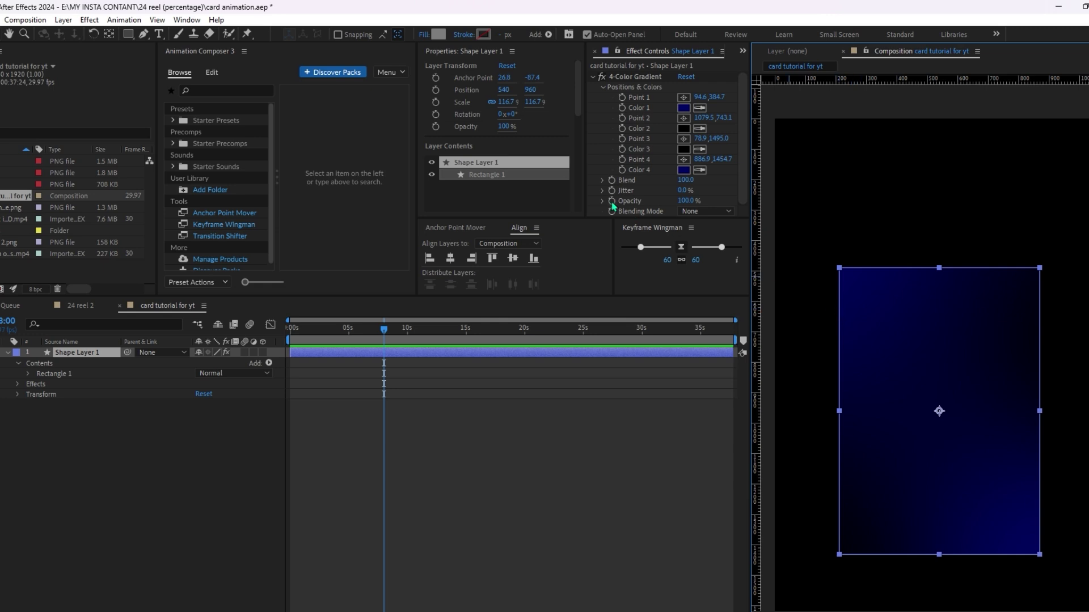
{"action": "left_click", "coordinate": [484, 127]}
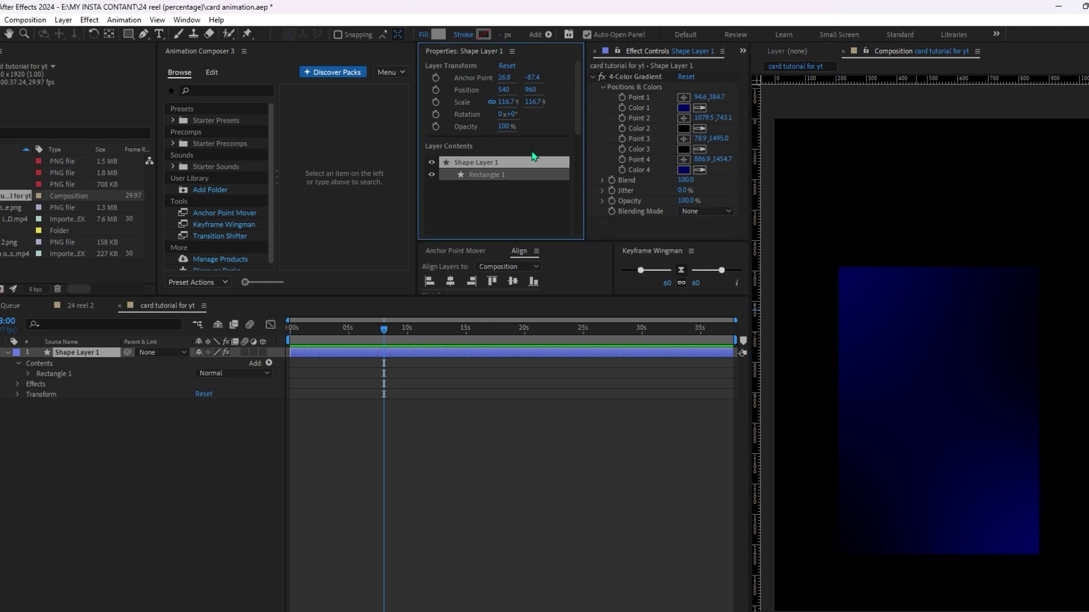
{"action": "scroll", "coordinate": [533, 156], "scroll_direction": "down", "scroll_amount": 3}
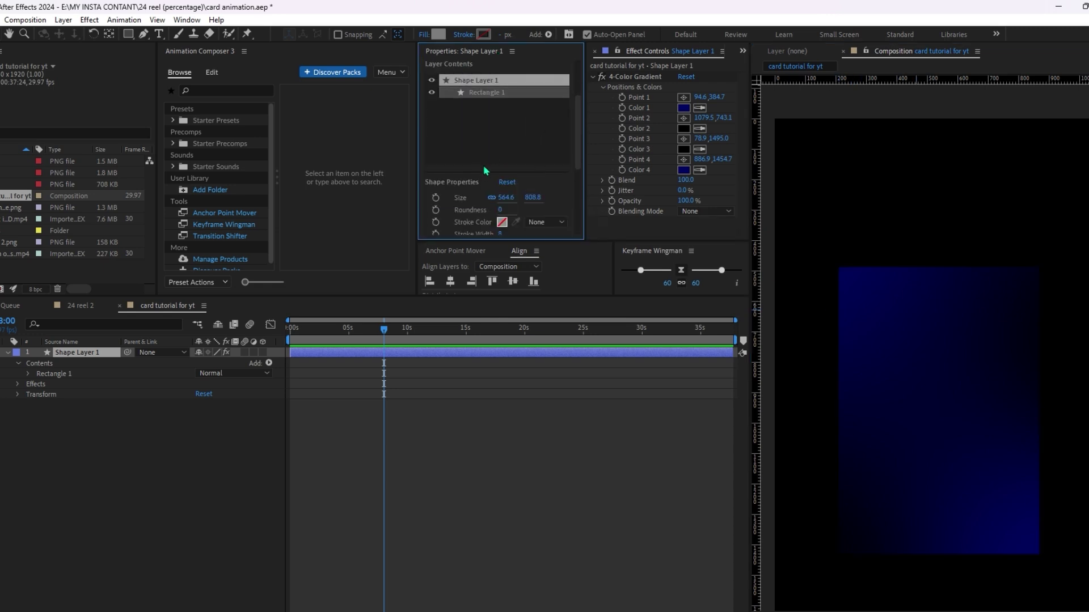
{"action": "scroll", "coordinate": [488, 175], "scroll_direction": "down", "scroll_amount": 2}
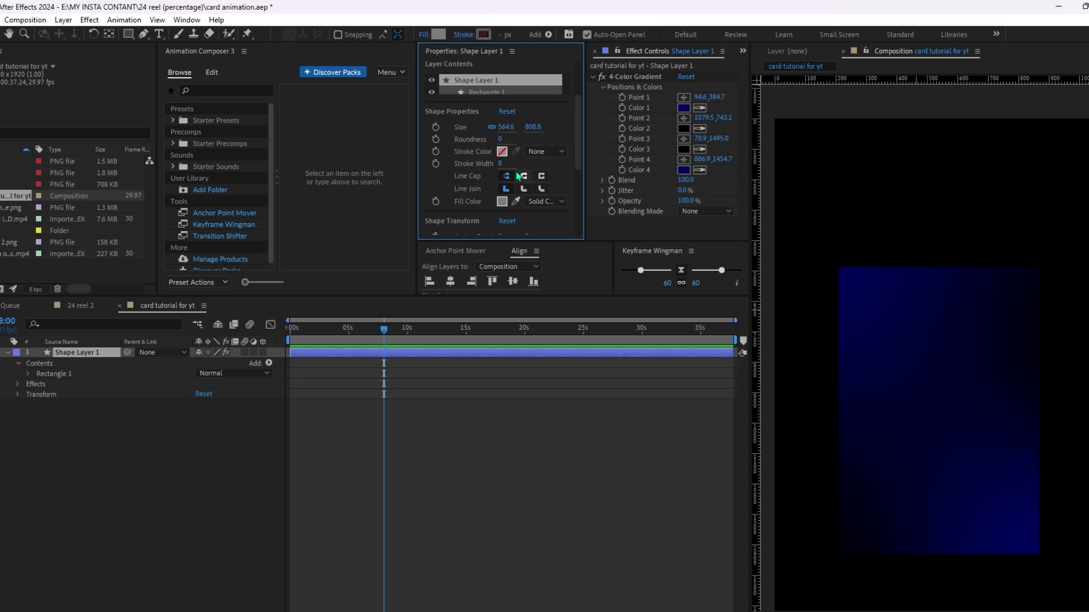
{"action": "left_click", "coordinate": [502, 139]}
{"action": "type", "text": "25"}
{"action": "key", "text": "Return"}
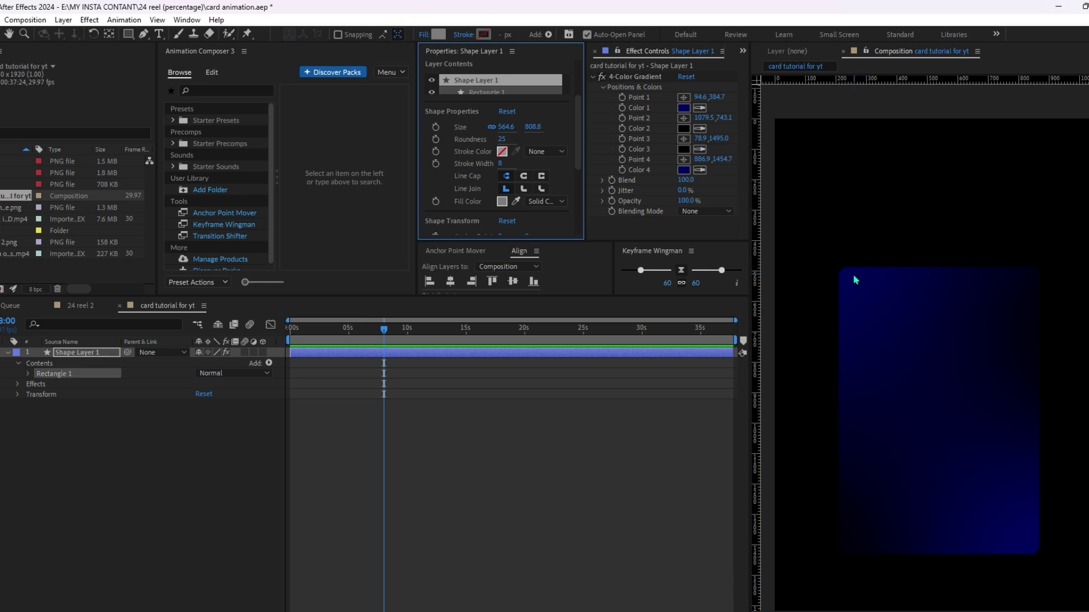
{"action": "scroll", "coordinate": [854, 277], "scroll_direction": "up", "scroll_amount": 1}
{"action": "left_click_drag", "start_coordinate": [852, 197], "coordinate": [954, 274]}
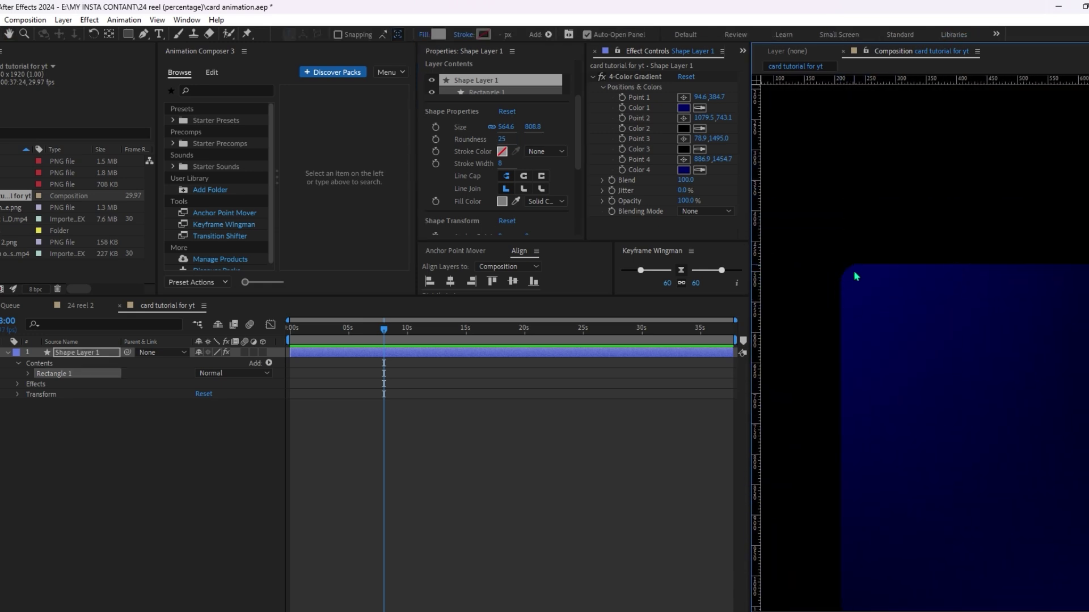
{"action": "key", "text": "shift+slash"}
Step: Duplicate the card's shape layer
{"action": "left_click", "coordinate": [76, 356]}
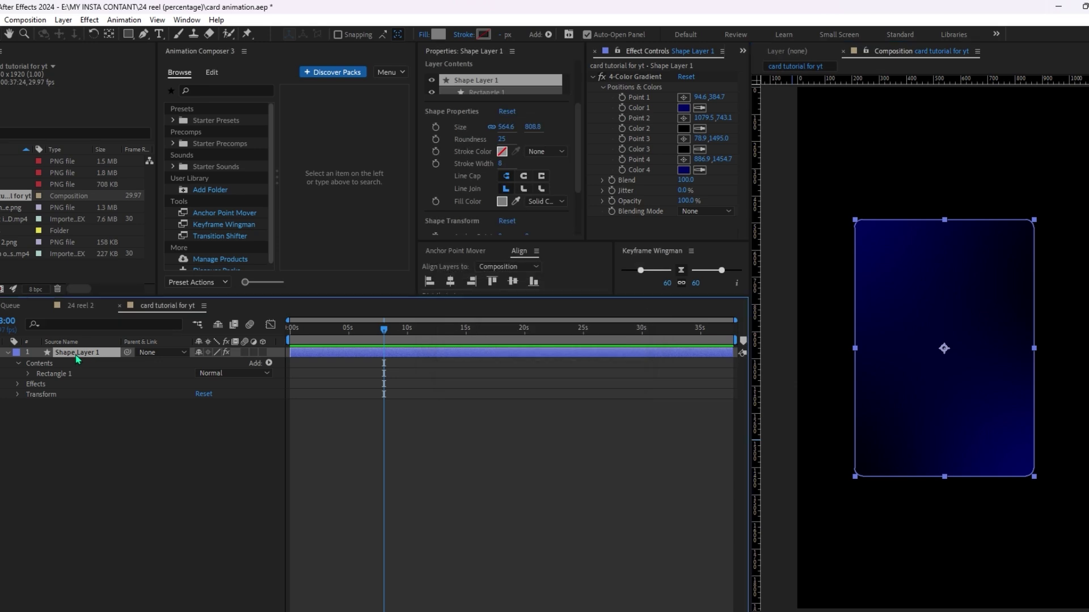
{"action": "key", "text": "ctrl+f"}
{"action": "left_click", "coordinate": [90, 355]}
{"action": "key", "text": "ctrl+d"}
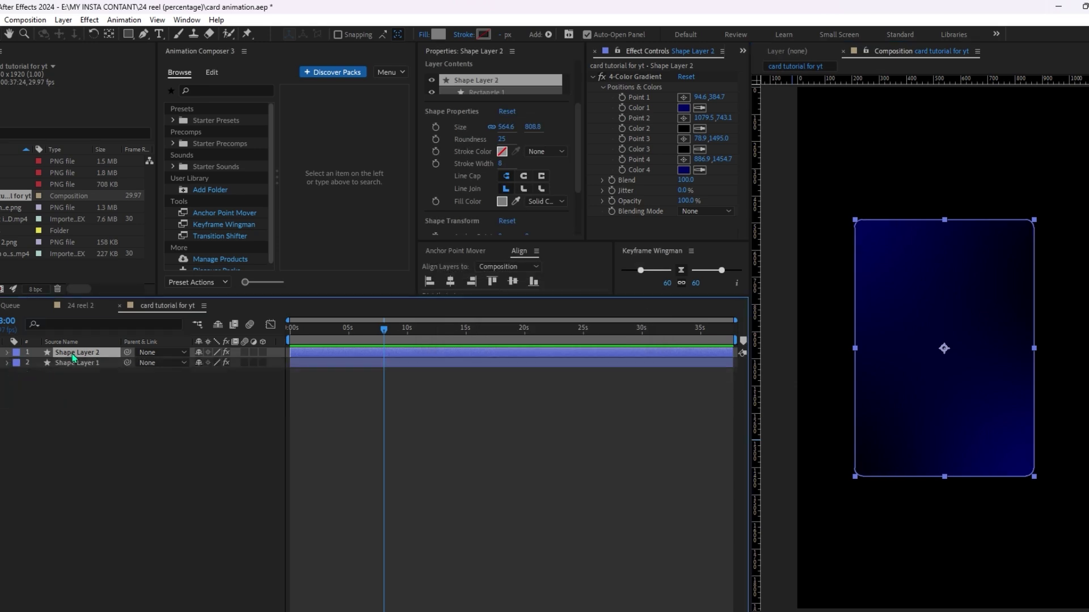
Step: Set the duplicated rectangle's fill to None and its stroke to a solid white colour
{"action": "left_click", "coordinate": [561, 201]}
{"action": "left_click", "coordinate": [539, 212]}
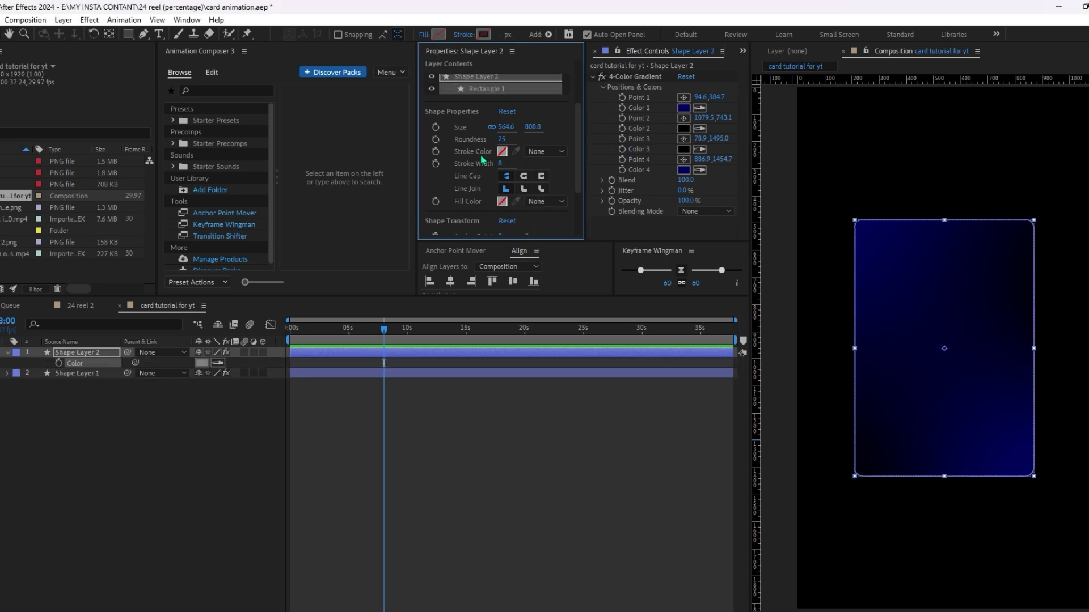
{"action": "left_click", "coordinate": [553, 152]}
{"action": "left_click", "coordinate": [554, 177]}
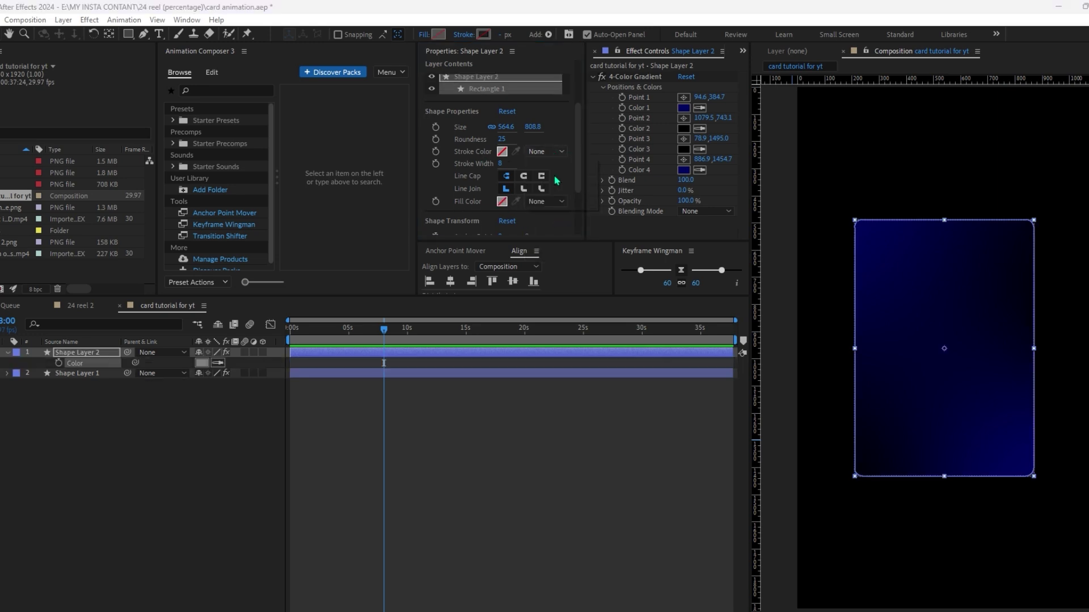
{"action": "left_click", "coordinate": [569, 495]}
Step: Rename the duplicated layer "stroke", collapse its properties and change its label colour to teal
{"action": "left_click", "coordinate": [72, 353]}
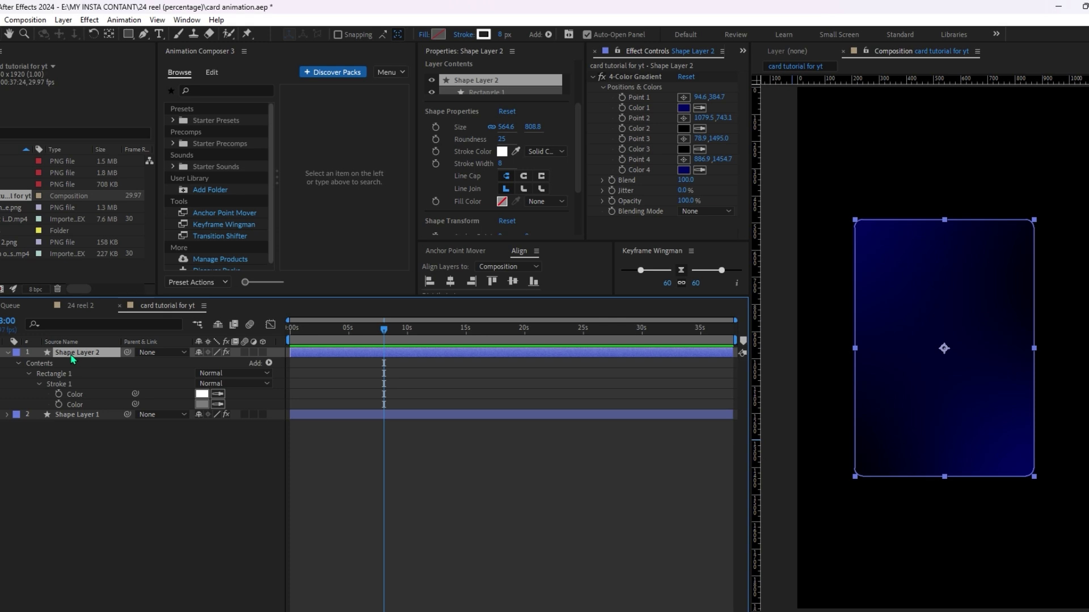
{"action": "key", "text": "Return"}
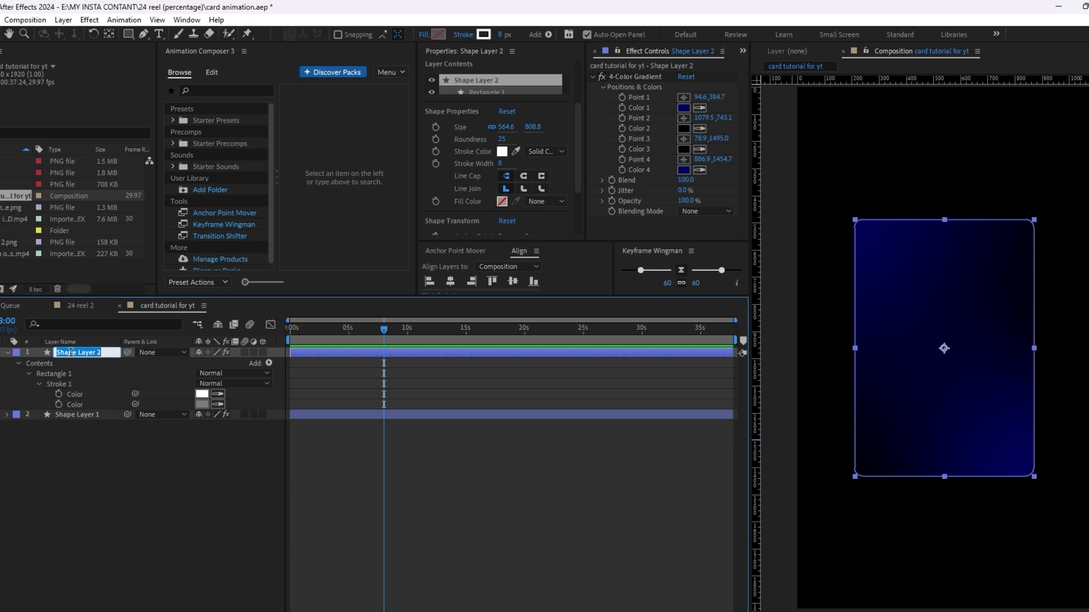
{"action": "type", "text": "stroke"}
{"action": "left_click", "coordinate": [24, 523]}
{"action": "left_click", "coordinate": [7, 352]}
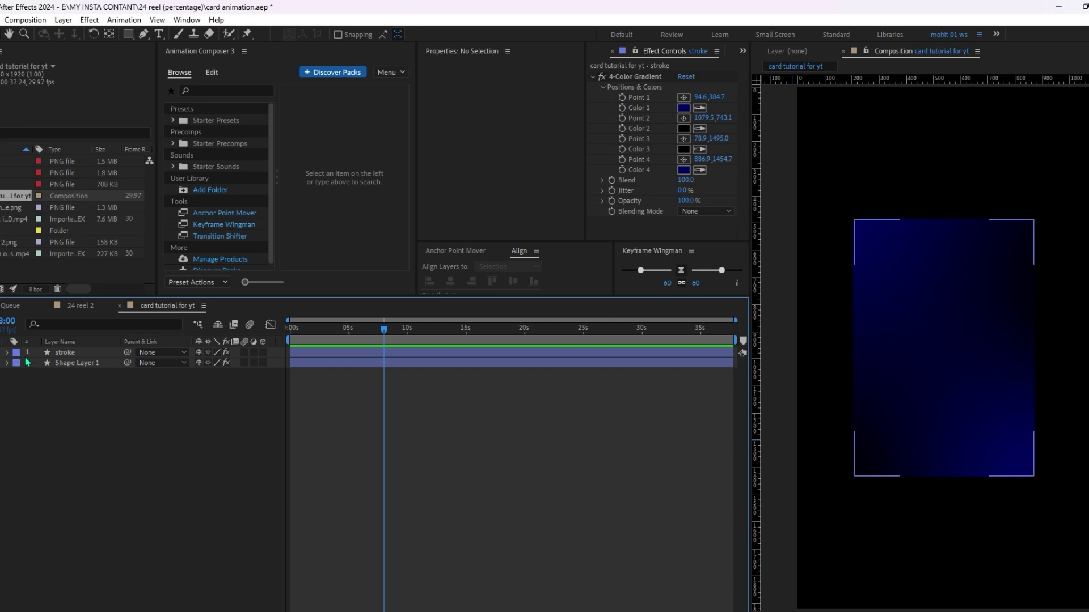
{"action": "left_click", "coordinate": [22, 356]}
{"action": "left_click", "coordinate": [82, 316]}
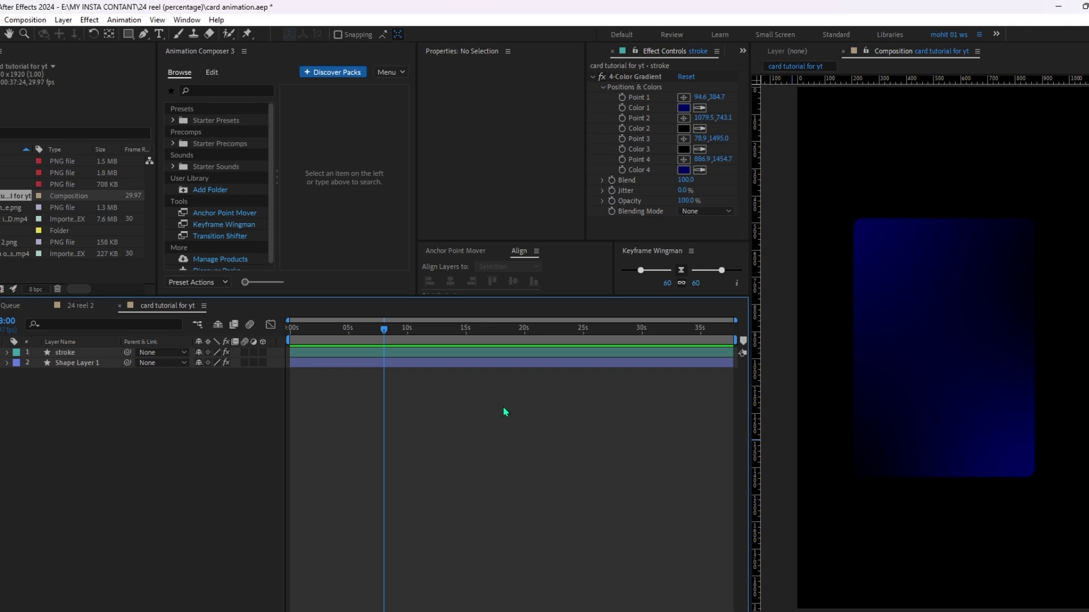
Step: Turn off the 4-Color Gradient effect on the stroke layer
{"action": "left_click", "coordinate": [92, 354]}
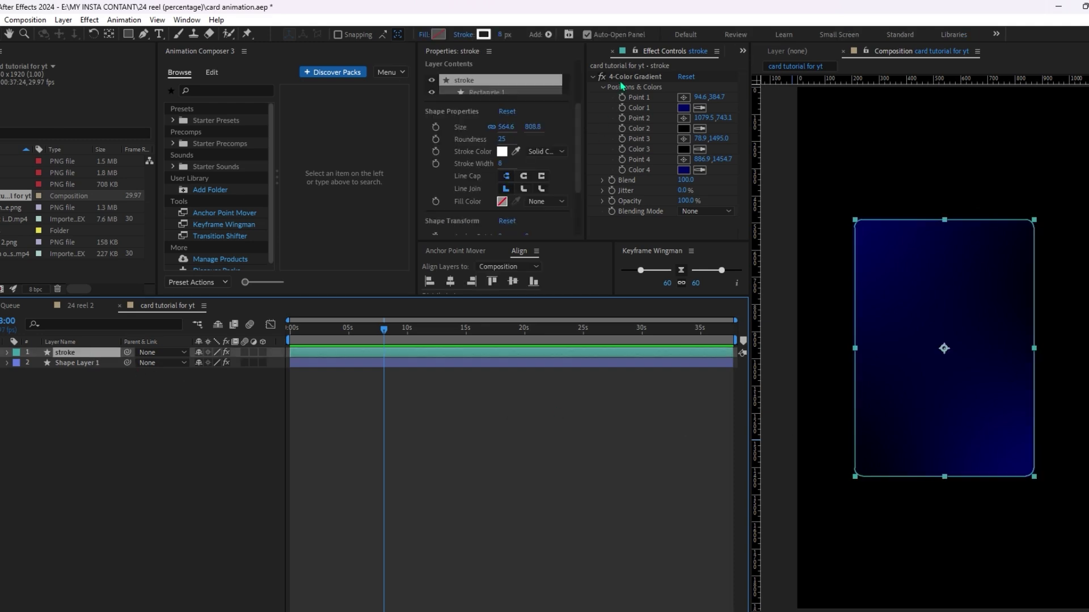
{"action": "left_click", "coordinate": [640, 79]}
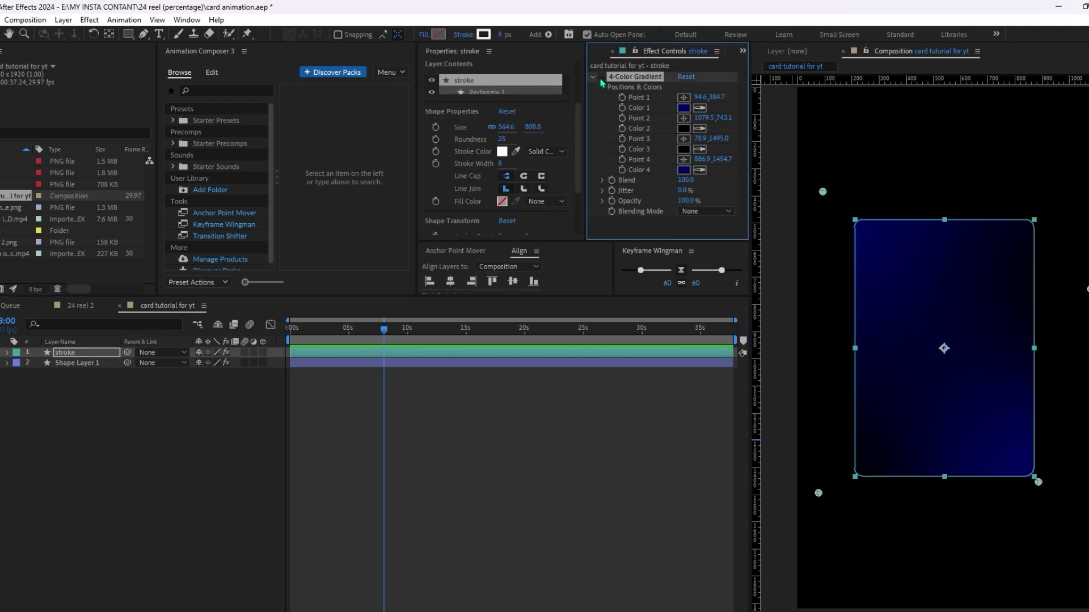
{"action": "left_click", "coordinate": [603, 440]}
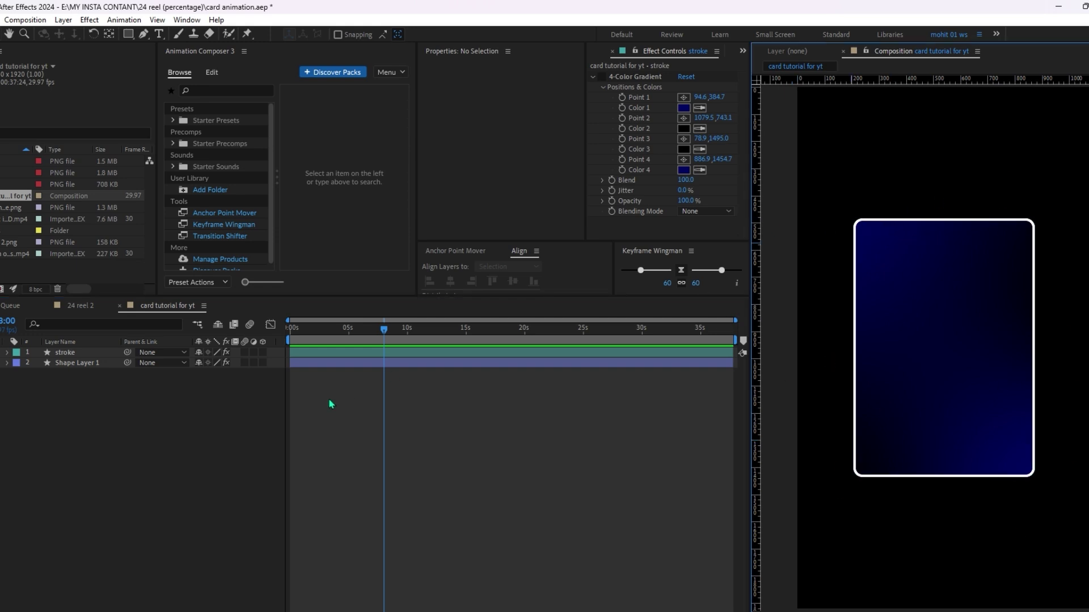
Step: Set the stroke layer's outline width to 3 px
{"action": "left_click", "coordinate": [66, 353]}
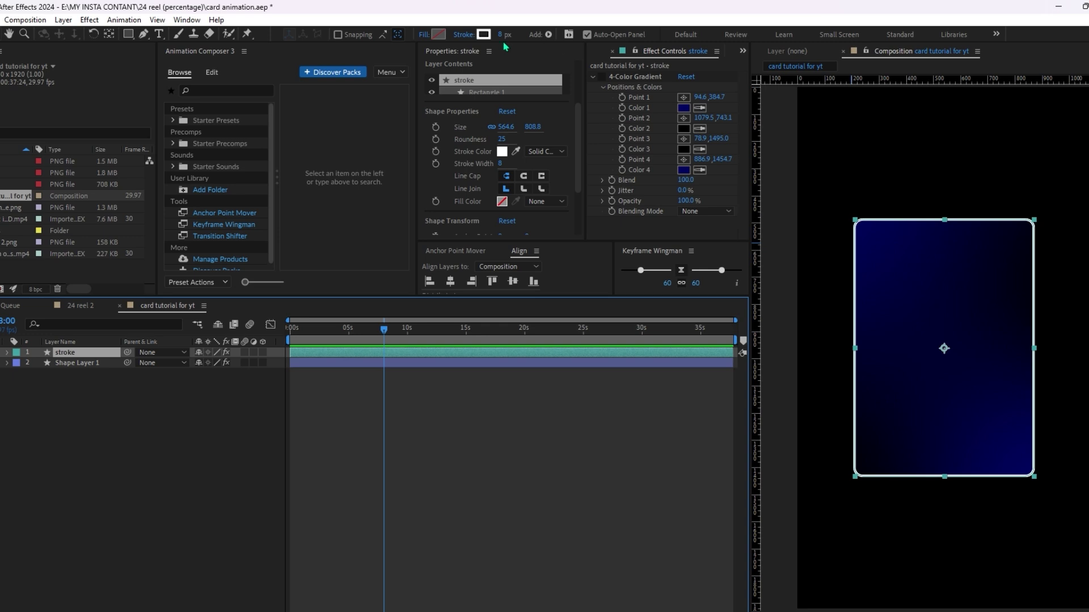
{"action": "left_click", "coordinate": [500, 164]}
{"action": "type", "text": "3"}
{"action": "key", "text": "Return"}
{"action": "left_click", "coordinate": [563, 469]}
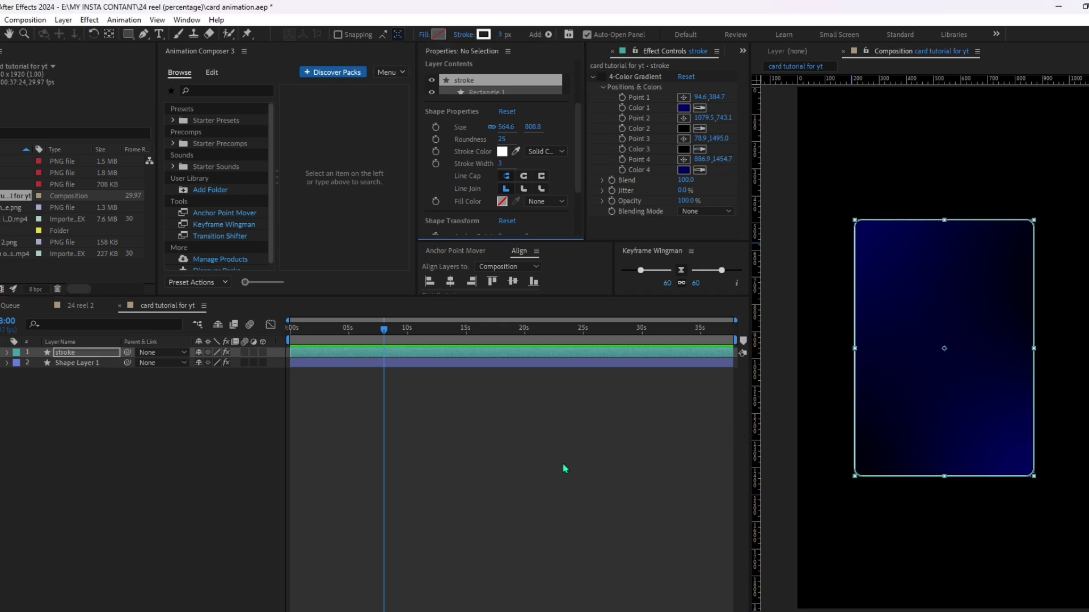
Step: Reduce the stroke layer's opacity to soften the white outline around the card
{"action": "key", "text": "t"}
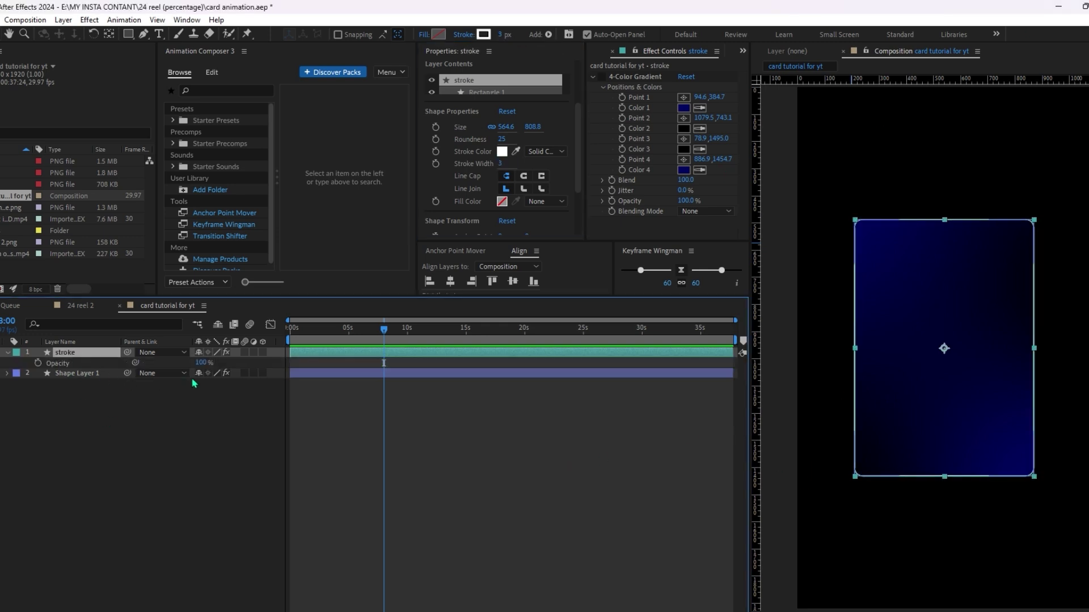
{"action": "left_click_drag", "start_coordinate": [201, 367], "coordinate": [170, 368]}
{"action": "left_click", "coordinate": [280, 437]}
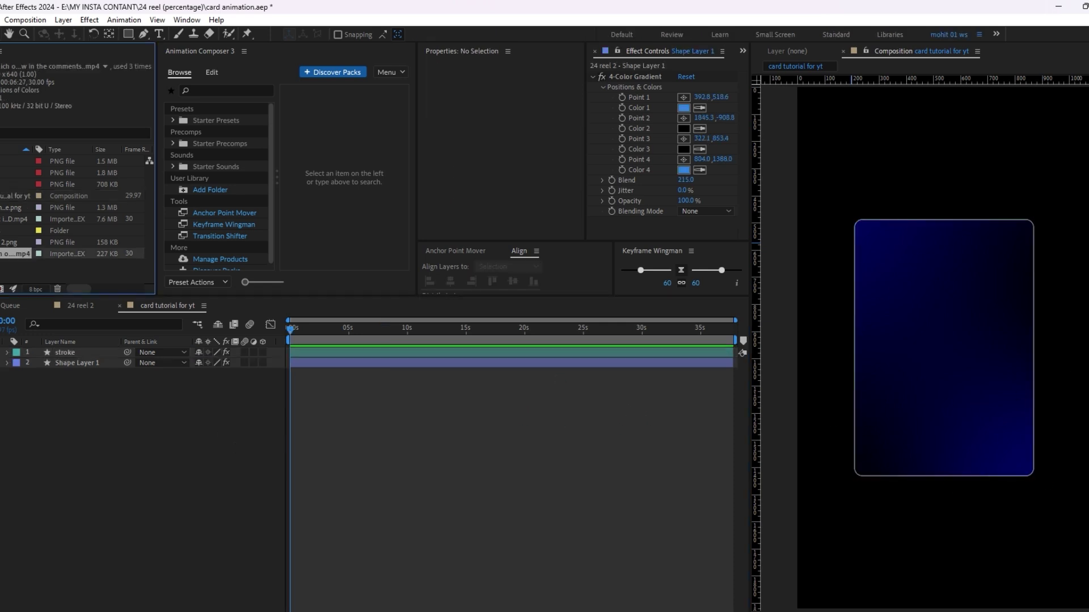
Step: Place the 2.png character image in the card's upper half at about 21.9% scale, positioned at about 540, 734
{"action": "left_click", "coordinate": [1, 174]}
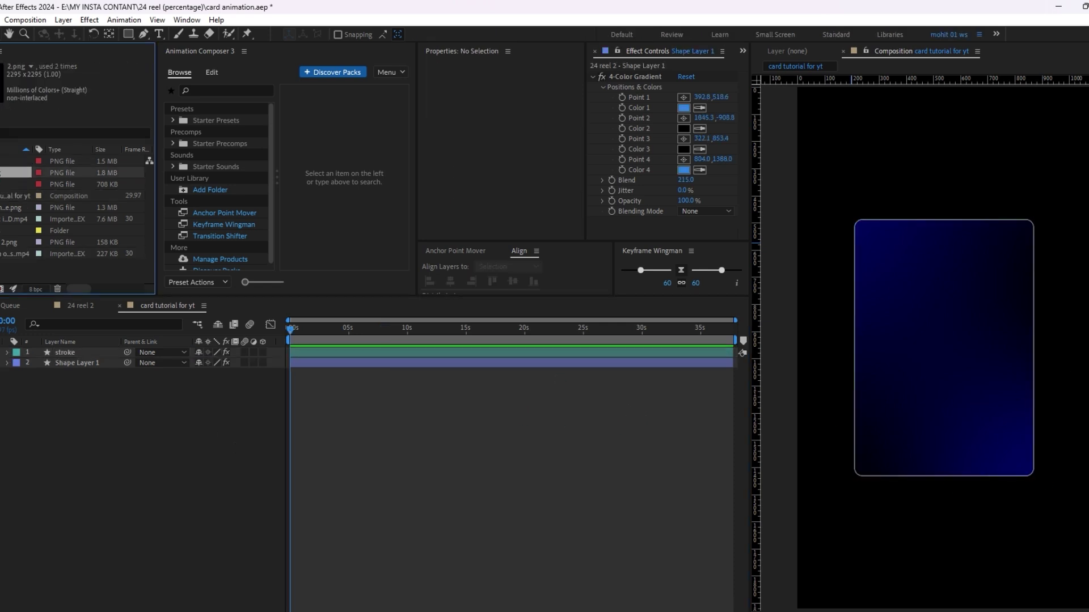
{"action": "key", "text": "ctrl+slash"}
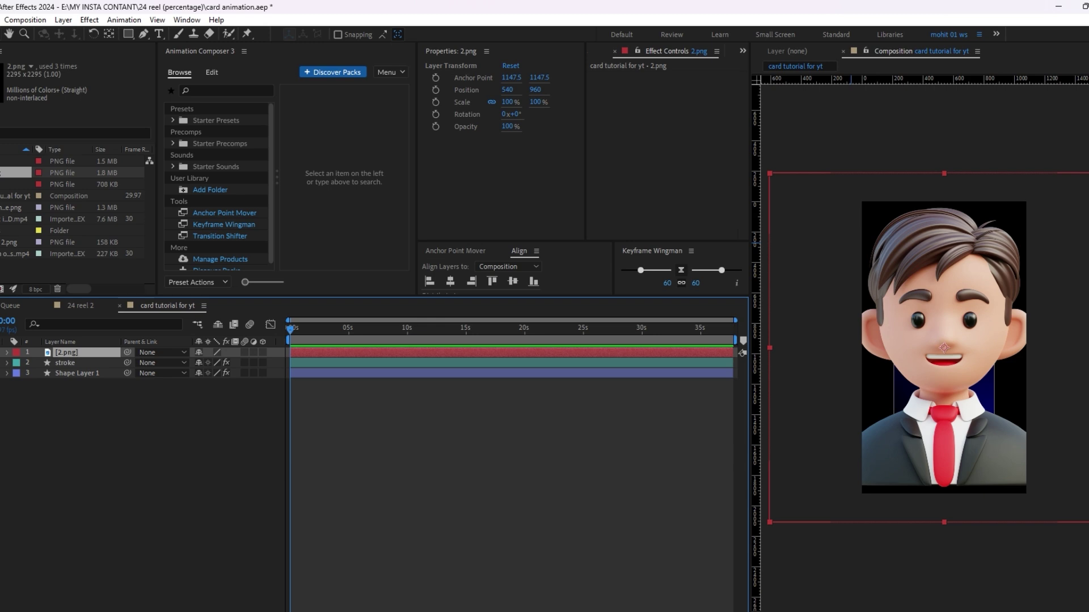
{"action": "left_click_drag", "start_coordinate": [1088, 353], "coordinate": [1003, 358]}
{"action": "scroll", "coordinate": [984, 370], "scroll_direction": "up", "scroll_amount": 2}
{"action": "left_click_drag", "start_coordinate": [964, 310], "coordinate": [951, 339]}
{"action": "left_click_drag", "start_coordinate": [1048, 345], "coordinate": [1009, 351]}
{"action": "scroll", "coordinate": [964, 366], "scroll_direction": "up", "scroll_amount": 1}
{"action": "scroll", "coordinate": [981, 318], "scroll_direction": "down", "scroll_amount": 1}
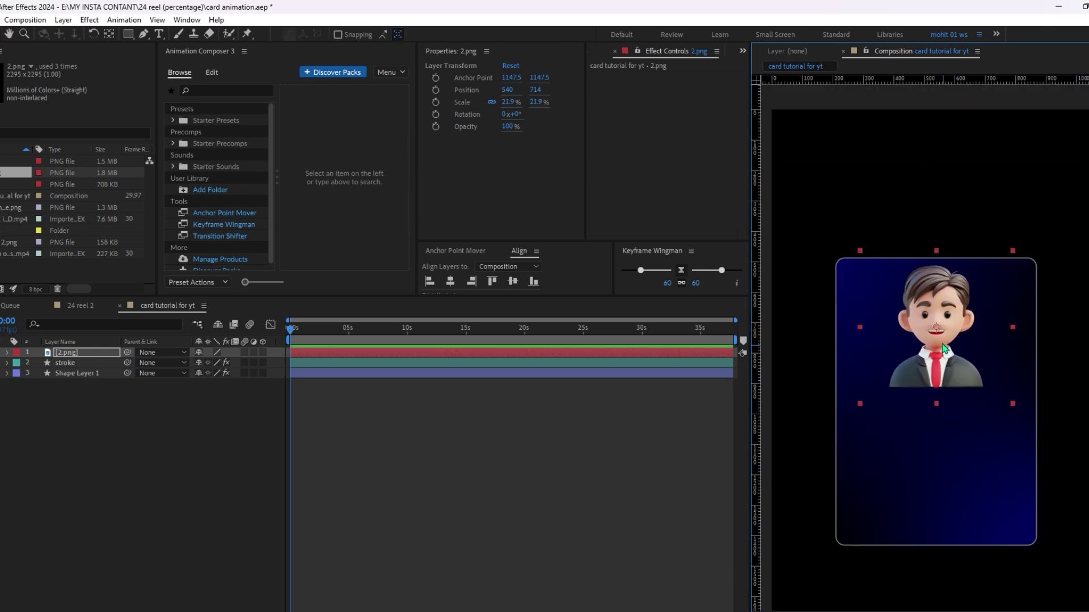
{"action": "mouse_move", "coordinate": [936, 325]}
{"action": "left_mouse_down"}
{"action": "mouse_move", "coordinate": [936, 261]}
{"action": "mouse_move", "coordinate": [936, 334]}
{"action": "left_mouse_up"}
{"action": "scroll", "coordinate": [949, 358], "scroll_direction": "up", "scroll_amount": 2}
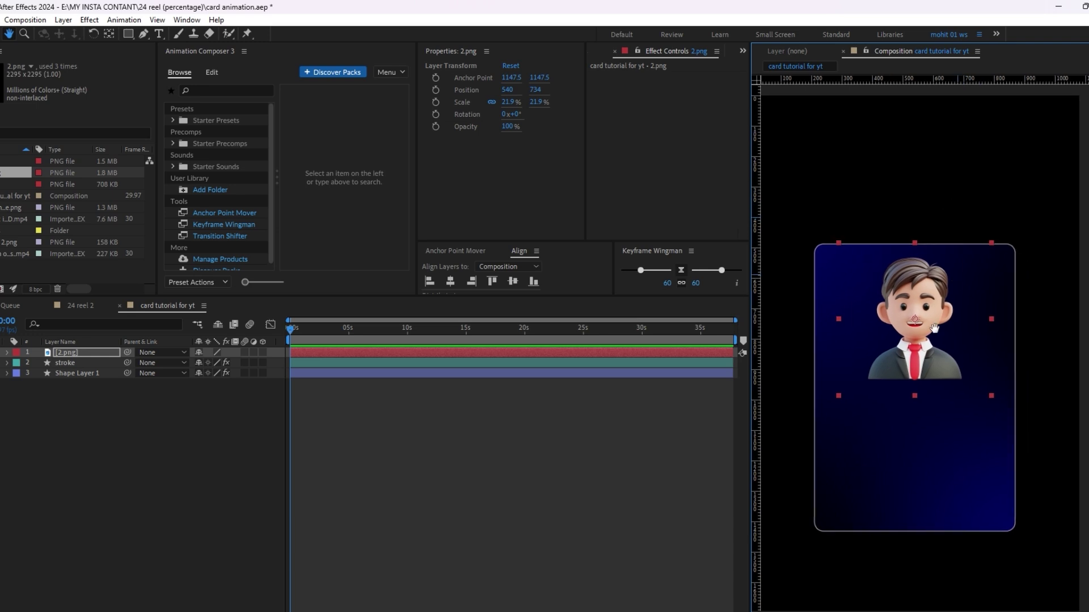
{"action": "scroll", "coordinate": [949, 358], "scroll_direction": "down", "scroll_amount": 2}
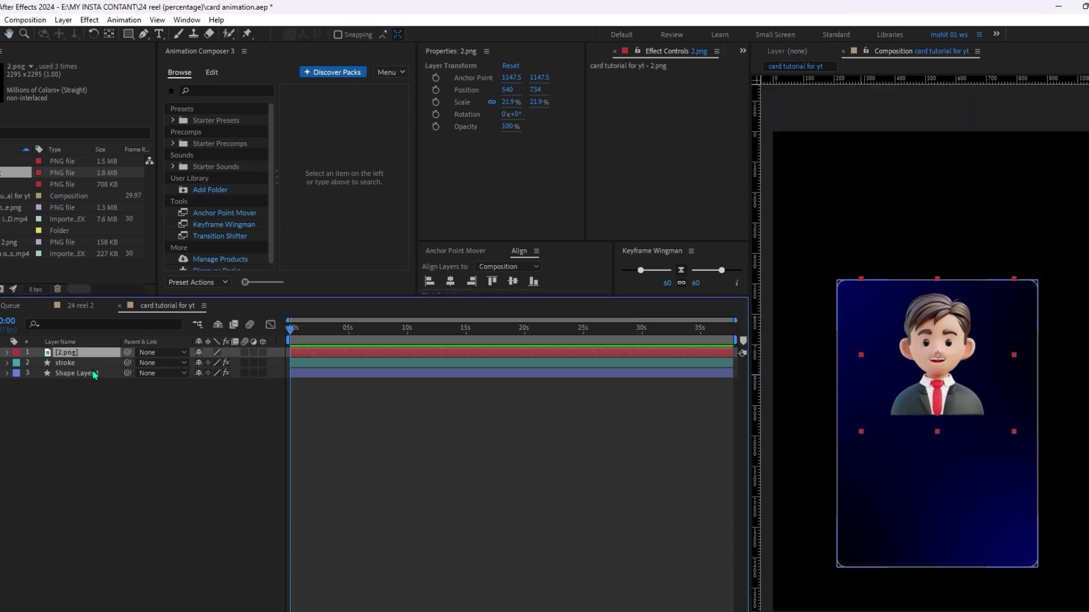
Step: Pre-compose the 2.png layer into a new composition named "frelancer", leaving all attributes in the card composition
{"action": "key", "text": "ctrl+shift+c"}
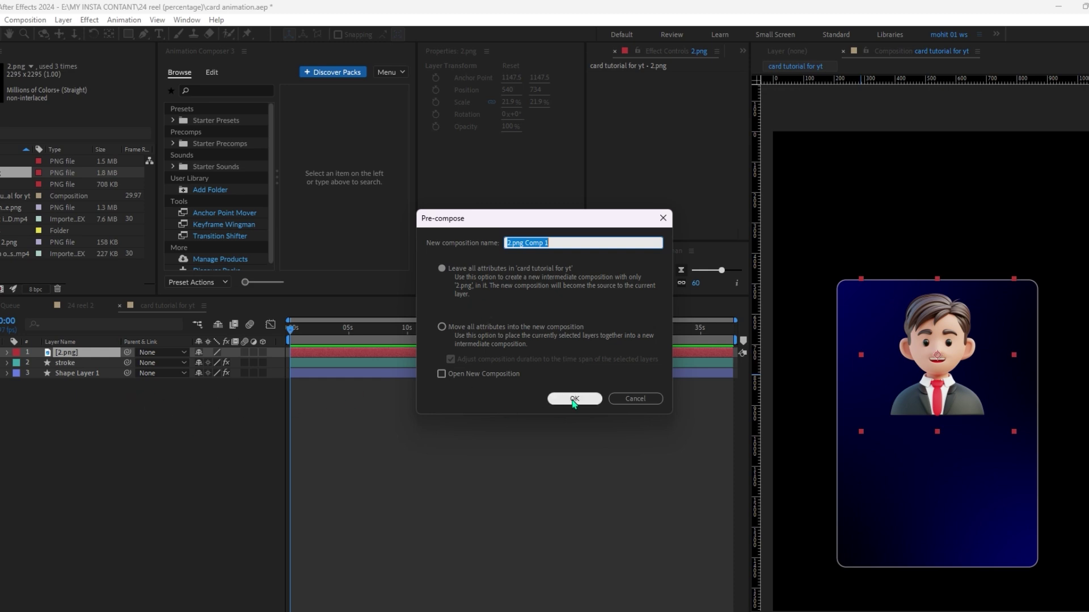
{"action": "type", "text": "fre"}
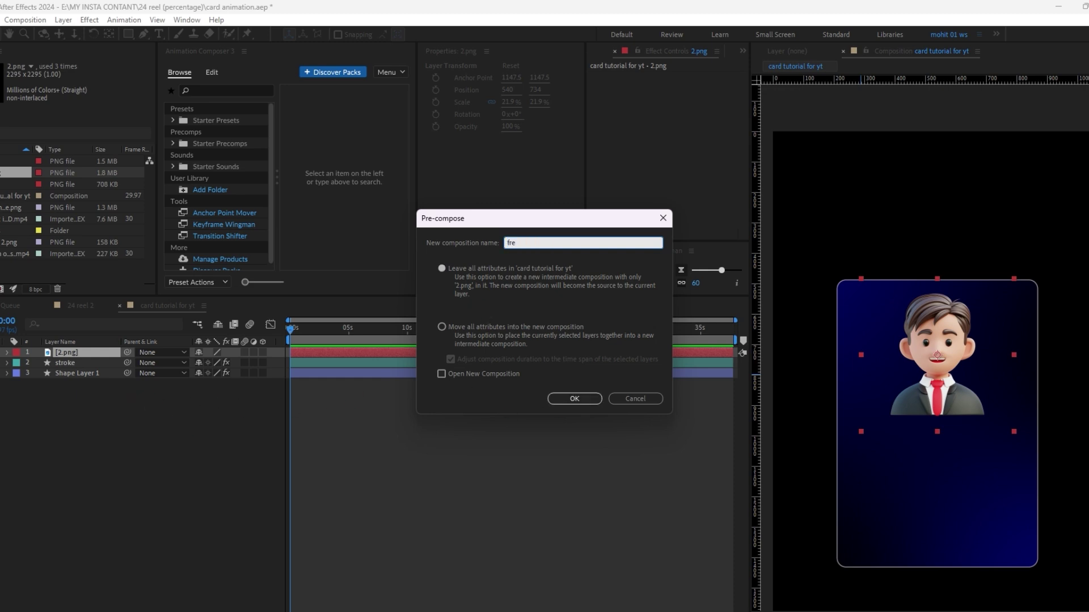
{"action": "type", "text": "lancer"}
{"action": "key", "text": "Return"}
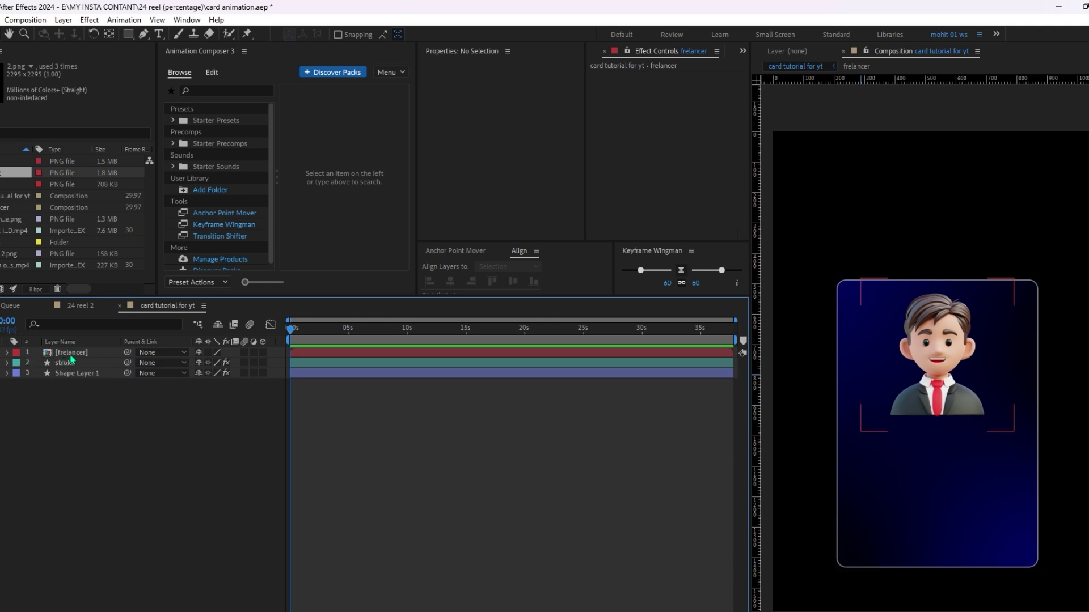
Step: Open the frelancer composition and place four puppet pins along the shoulder at the image's left side
{"action": "double_click", "coordinate": [72, 359]}
{"action": "scroll", "coordinate": [979, 341], "scroll_direction": "down", "scroll_amount": 2}
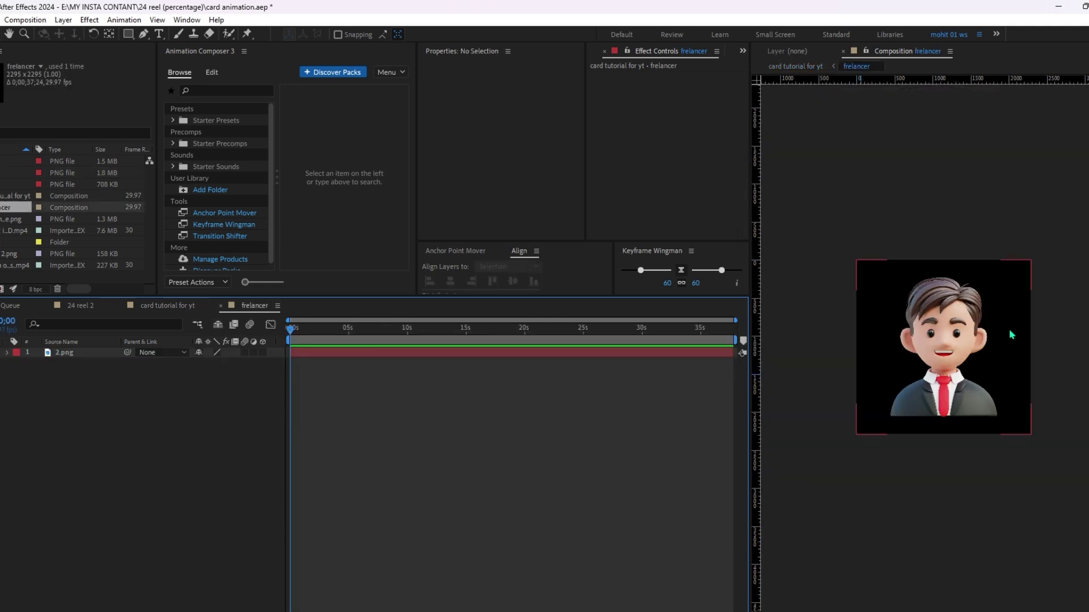
{"action": "scroll", "coordinate": [979, 341], "scroll_direction": "up", "scroll_amount": 1}
{"action": "left_click", "coordinate": [979, 341]}
{"action": "left_click", "coordinate": [247, 34]}
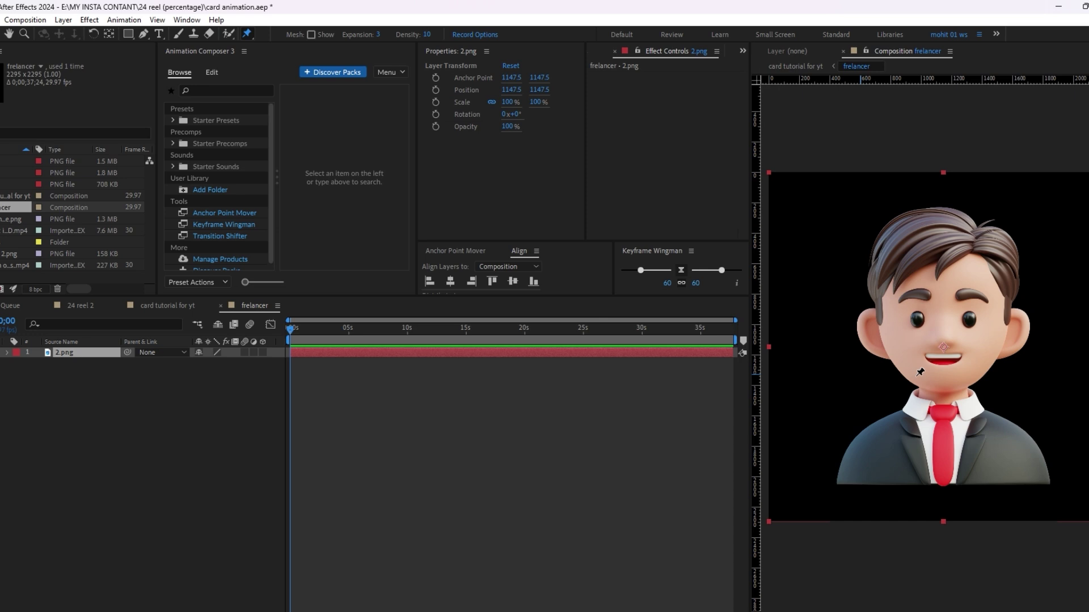
{"action": "left_click", "coordinate": [848, 475]}
{"action": "left_click", "coordinate": [860, 454]}
{"action": "left_click", "coordinate": [889, 439]}
{"action": "left_click", "coordinate": [908, 422]}
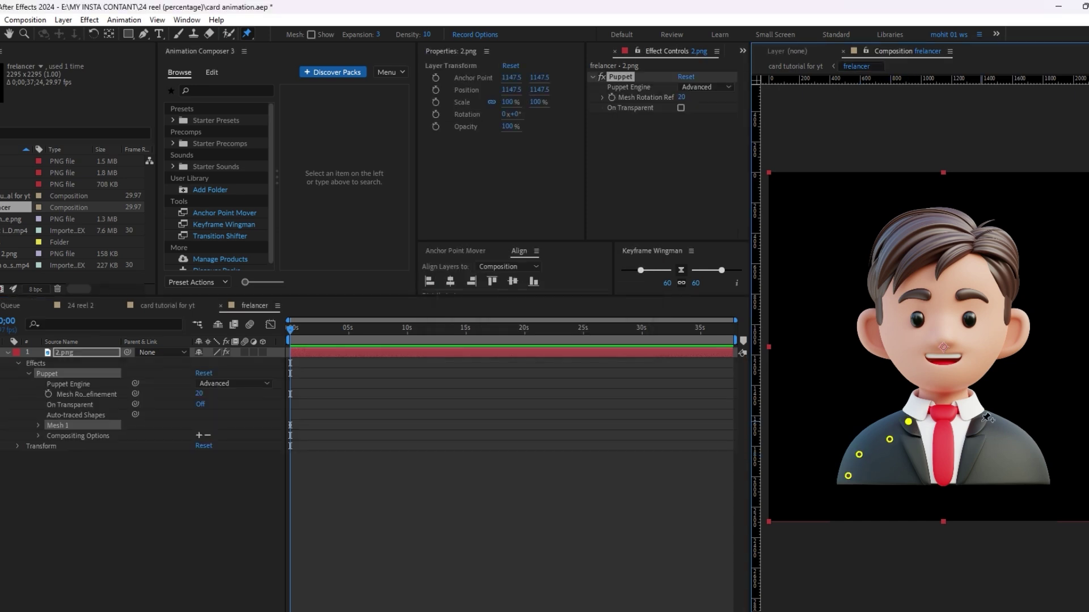
Step: Add more puppet pins across the other shoulder, the jacket front and the tie to anchor the body
{"action": "left_click", "coordinate": [985, 421]}
{"action": "left_click", "coordinate": [1028, 449]}
{"action": "left_click", "coordinate": [1032, 468]}
{"action": "left_click", "coordinate": [979, 462]}
{"action": "left_click", "coordinate": [911, 472]}
{"action": "left_click", "coordinate": [888, 463]}
{"action": "left_click", "coordinate": [934, 444]}
{"action": "left_click", "coordinate": [949, 473]}
{"action": "left_click", "coordinate": [944, 432]}
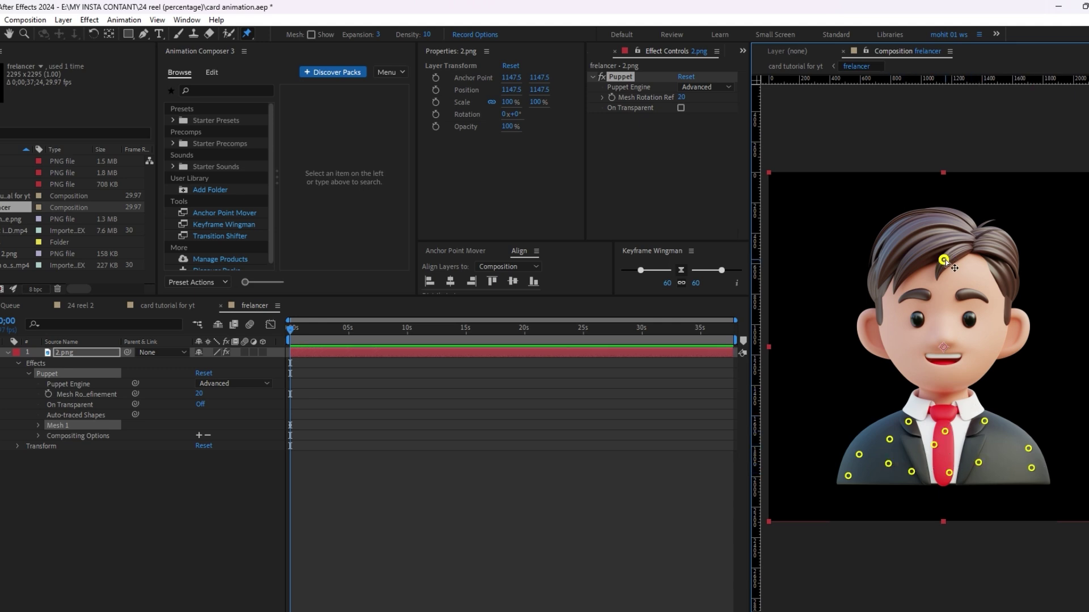
Step: Try tilting the head with its puppet pin and deleting three pins from the left shoulder to test the body's deformation
{"action": "left_click_drag", "start_coordinate": [946, 262], "coordinate": [986, 271]}
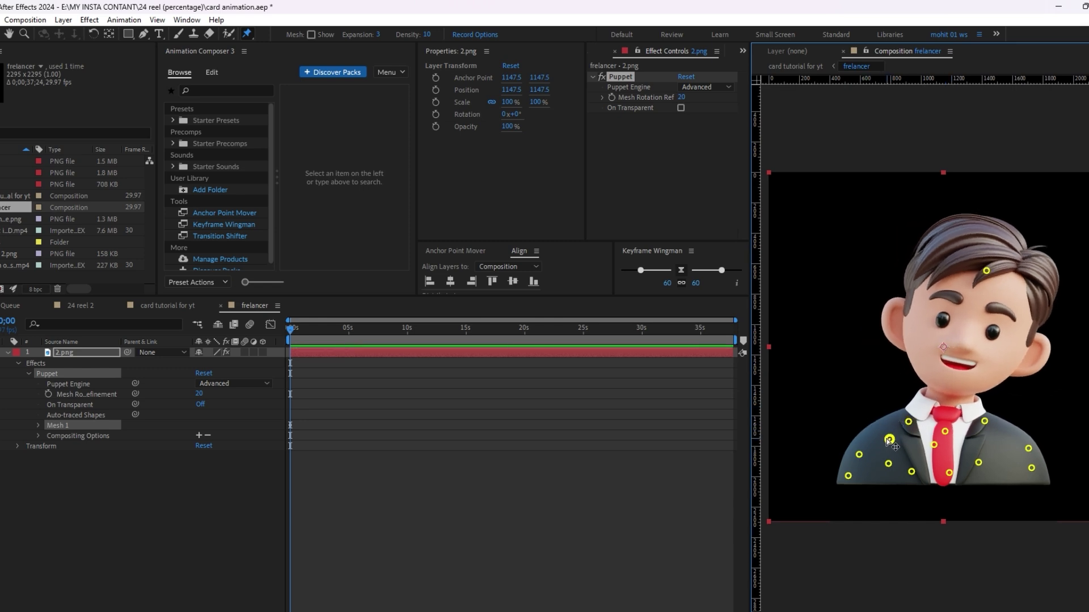
{"action": "key", "text": "Delete"}
{"action": "left_click", "coordinate": [859, 455]}
{"action": "key", "text": "Delete"}
{"action": "left_click", "coordinate": [849, 477]}
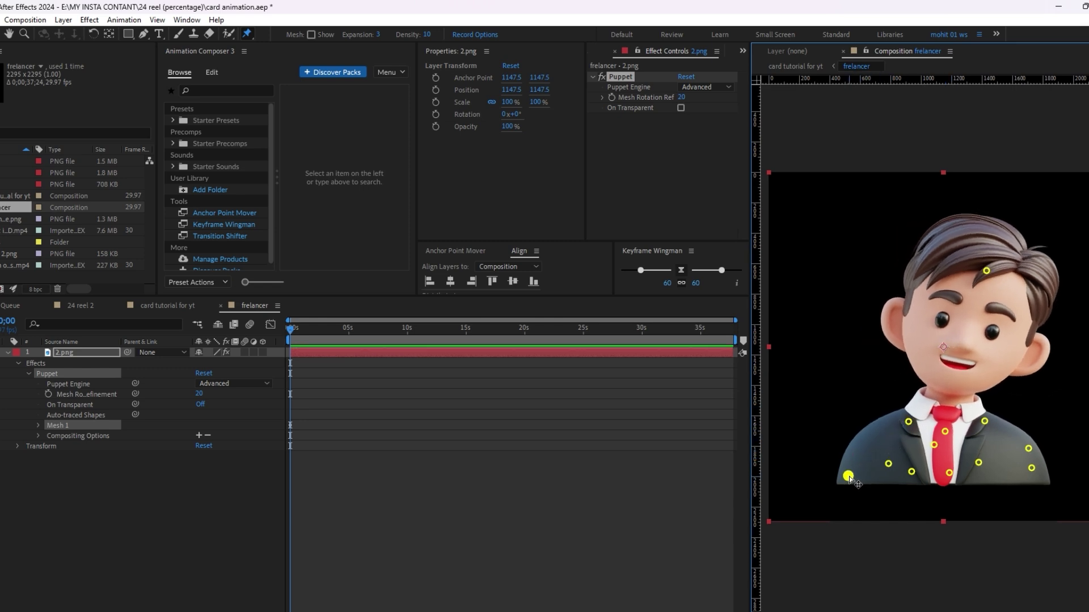
{"action": "key", "text": "Delete"}
{"action": "left_click_drag", "start_coordinate": [986, 271], "coordinate": [1087, 354]}
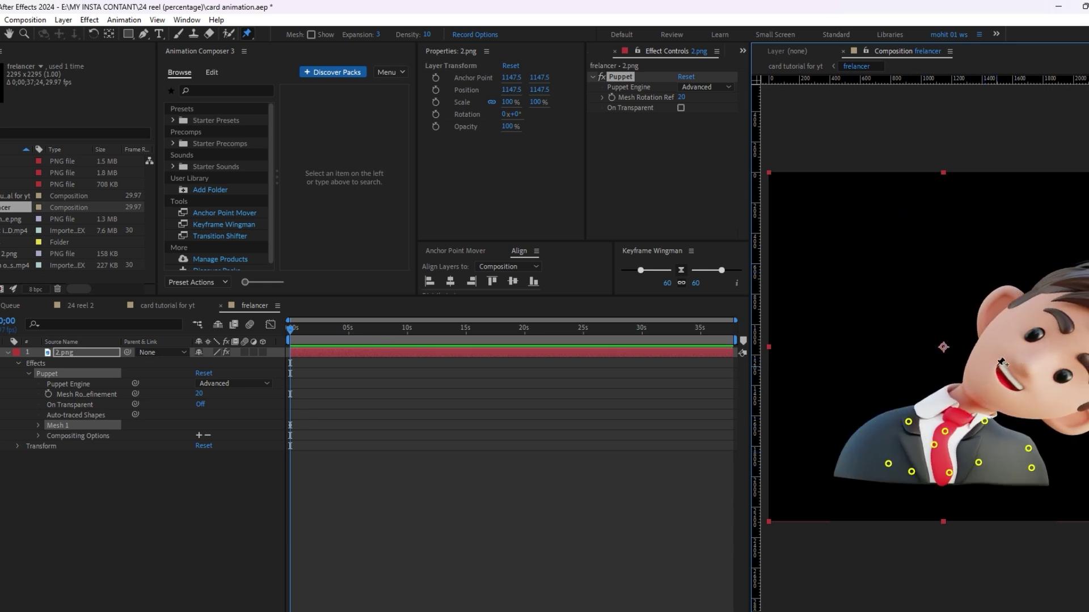
Step: Undo the head tilts and the puppet pin deletions
{"action": "key", "text": "ctrl+z"}
{"action": "key", "text": "ctrl+z"}
{"action": "key", "text": "ctrl+z"}
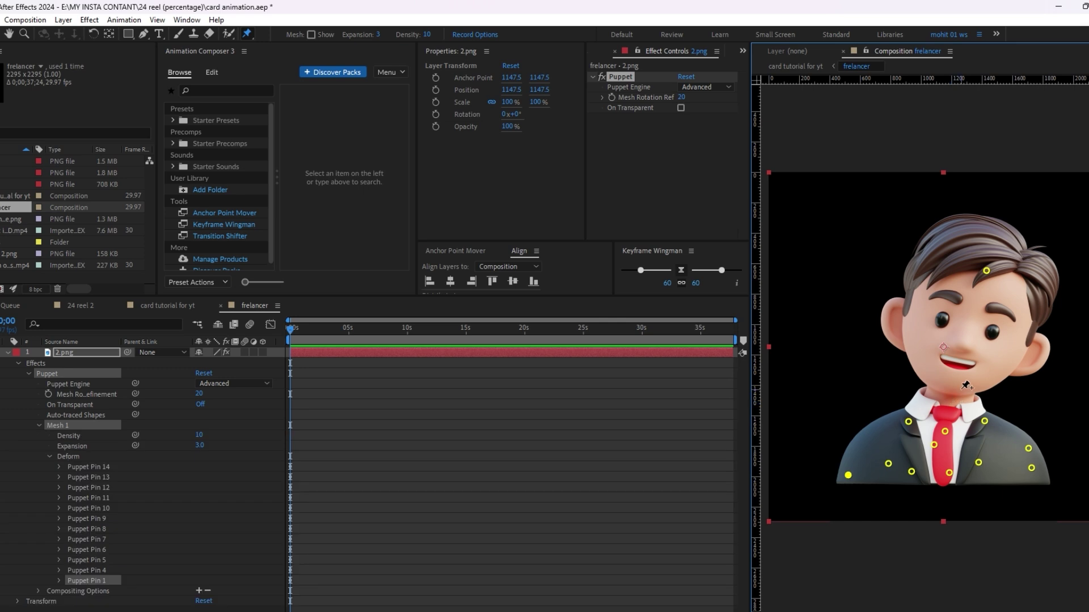
{"action": "key", "text": "ctrl+z"}
{"action": "key", "text": "ctrl+z"}
{"action": "key", "text": "ctrl+z"}
{"action": "key", "text": "ctrl+z"}
{"action": "key", "text": "ctrl+z"}
{"action": "key", "text": "ctrl+z"}
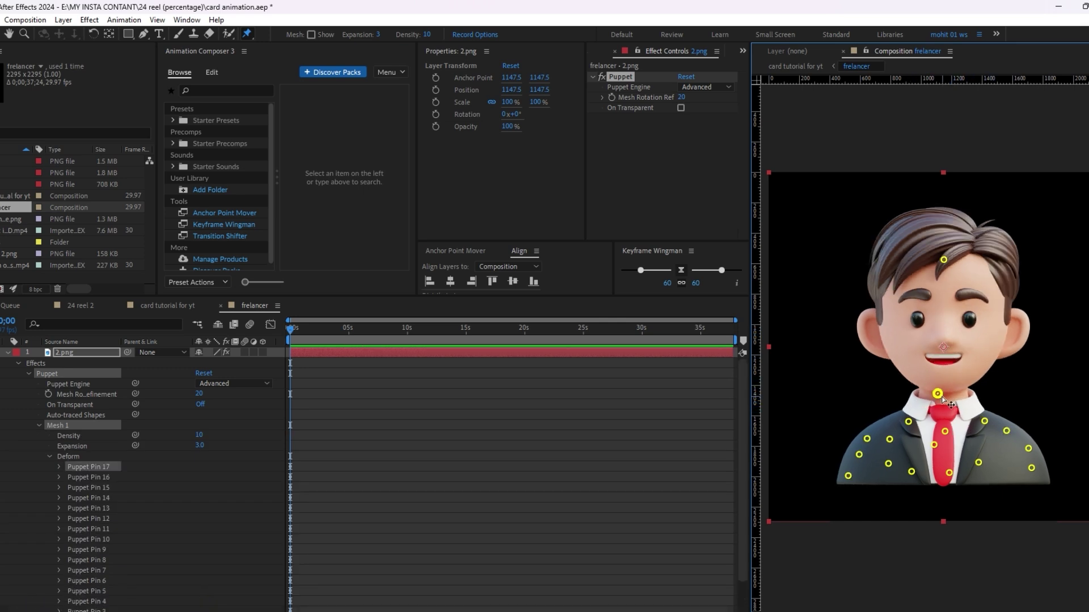
Step: Add a puppet pin at the neck and test the head's tilt with its forehead pin
{"action": "left_click", "coordinate": [937, 395]}
{"action": "mouse_move", "coordinate": [944, 260]}
{"action": "left_mouse_down"}
{"action": "mouse_move", "coordinate": [894, 266]}
{"action": "mouse_move", "coordinate": [944, 281]}
{"action": "mouse_move", "coordinate": [930, 264]}
{"action": "mouse_move", "coordinate": [922, 276]}
{"action": "mouse_move", "coordinate": [964, 270]}
{"action": "mouse_move", "coordinate": [953, 267]}
{"action": "left_mouse_up"}
{"action": "left_click", "coordinate": [6, 355]}
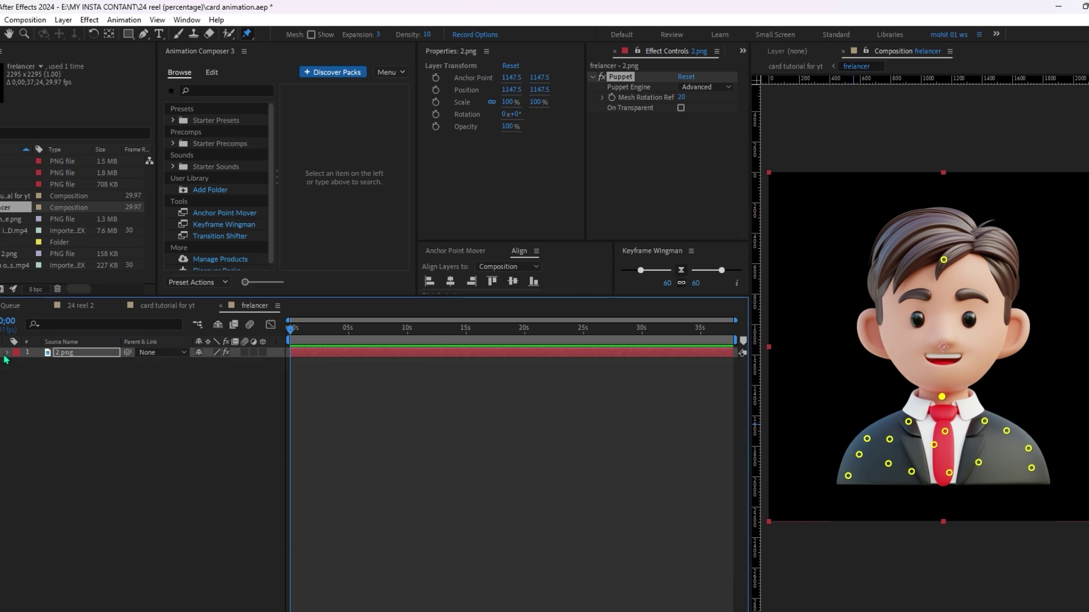
Step: Reveal the image's pin keyframes and move the forehead pin left to about 1028, 580 at the start of the timeline
{"action": "left_click", "coordinate": [57, 353]}
{"action": "key", "text": "u"}
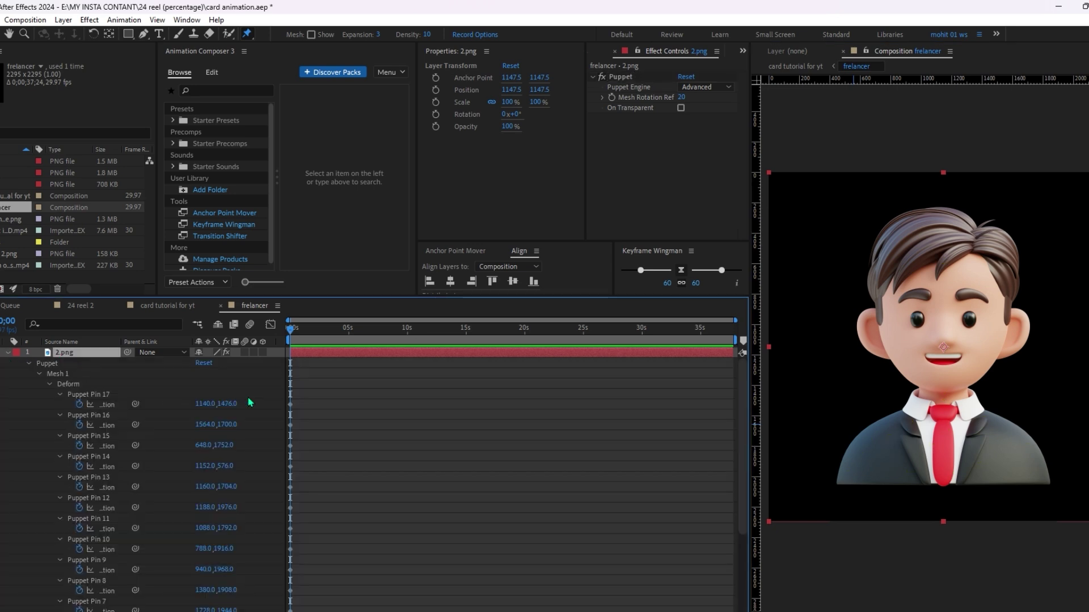
{"action": "scroll", "coordinate": [335, 395], "scroll_direction": "down", "scroll_amount": 3}
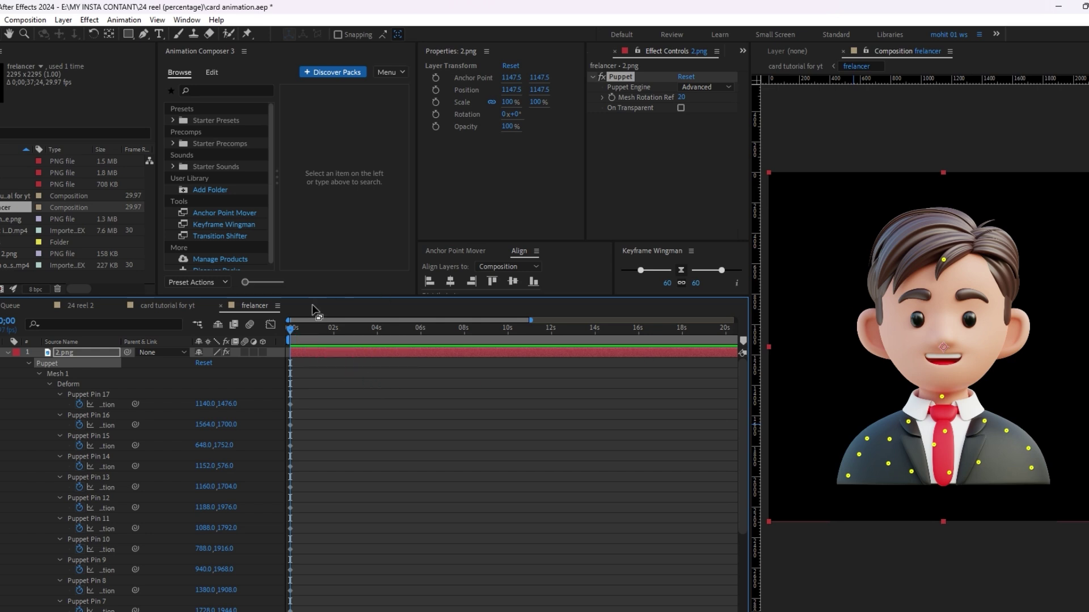
{"action": "left_click", "coordinate": [943, 259]}
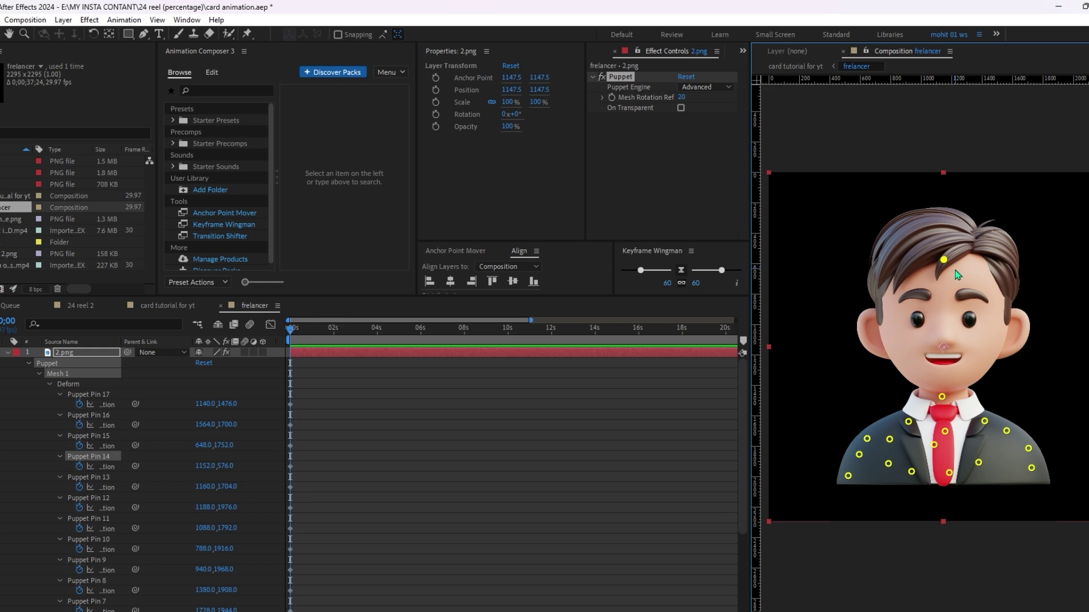
{"action": "left_click_drag", "start_coordinate": [945, 261], "coordinate": [927, 262]}
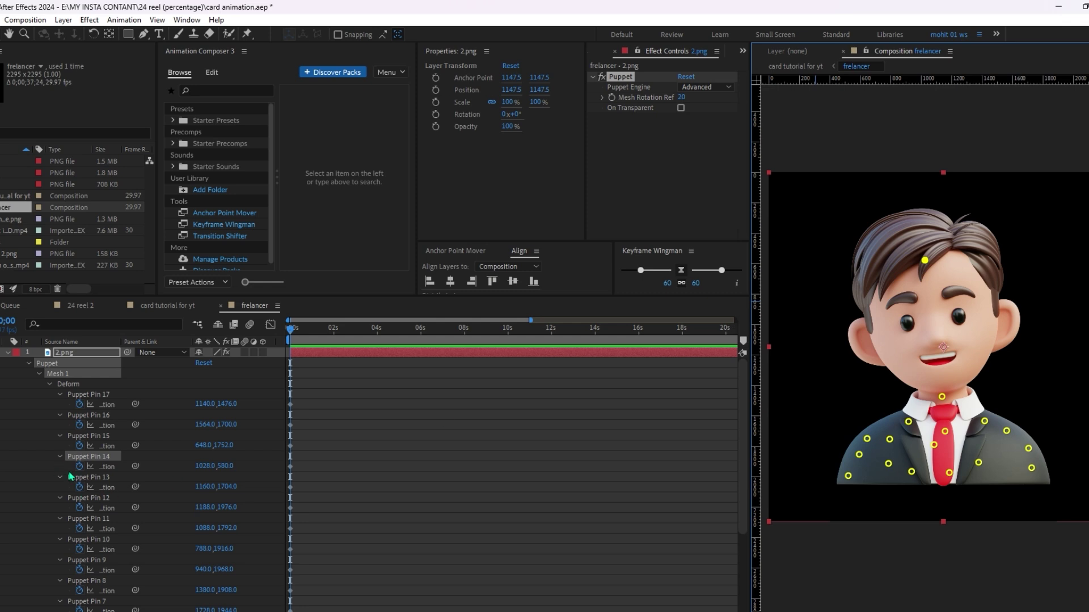
Step: Copy the starting position keyframes of all puppet pins and paste them at 2:16
{"action": "mouse_move", "coordinate": [290, 331]}
{"action": "left_mouse_down"}
{"action": "mouse_move", "coordinate": [346, 350]}
{"action": "mouse_move", "coordinate": [283, 350]}
{"action": "left_mouse_up"}
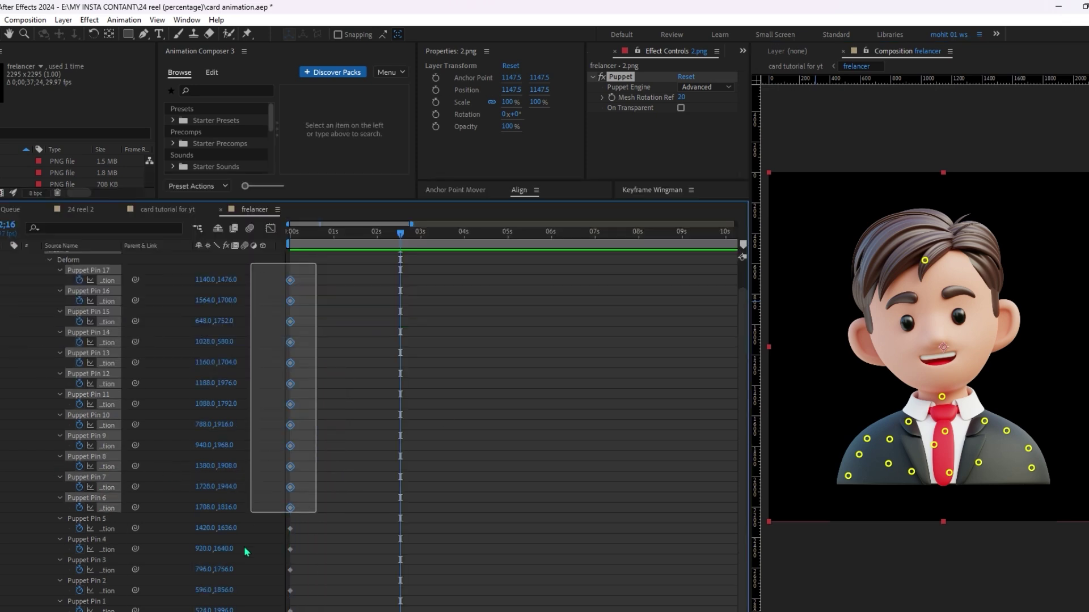
{"action": "left_click_drag", "start_coordinate": [250, 583], "coordinate": [255, 609]}
{"action": "scroll", "coordinate": [363, 453], "scroll_direction": "up", "scroll_amount": 2}
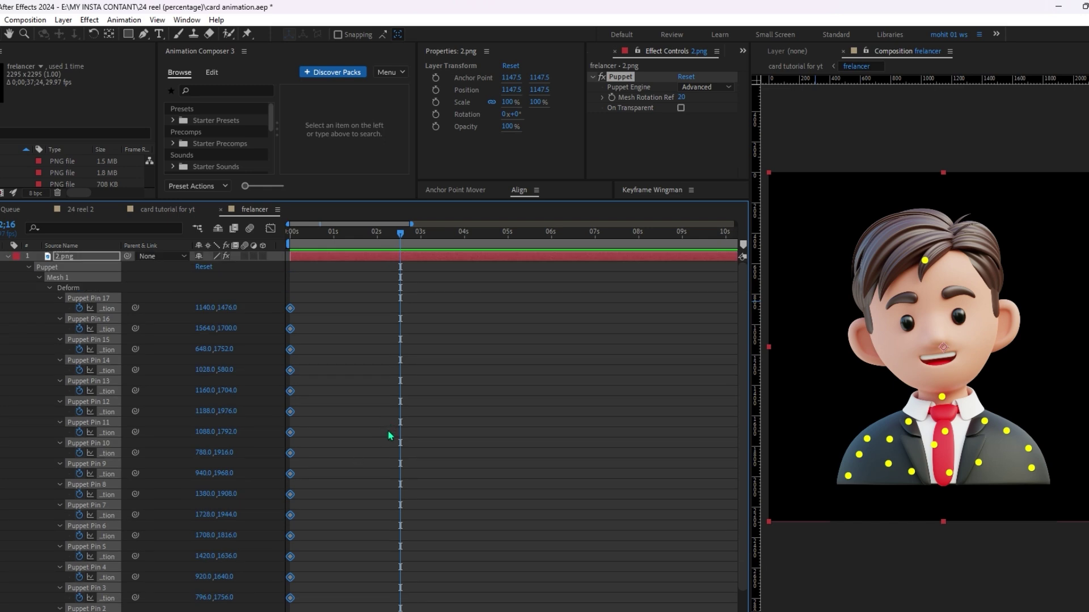
{"action": "key", "text": "ctrl+v"}
Step: Move the forehead pin right to about 1252, 584 at 1:08 to keyframe the opposite head tilt, and preview the motion
{"action": "left_click_drag", "start_coordinate": [401, 234], "coordinate": [348, 277]}
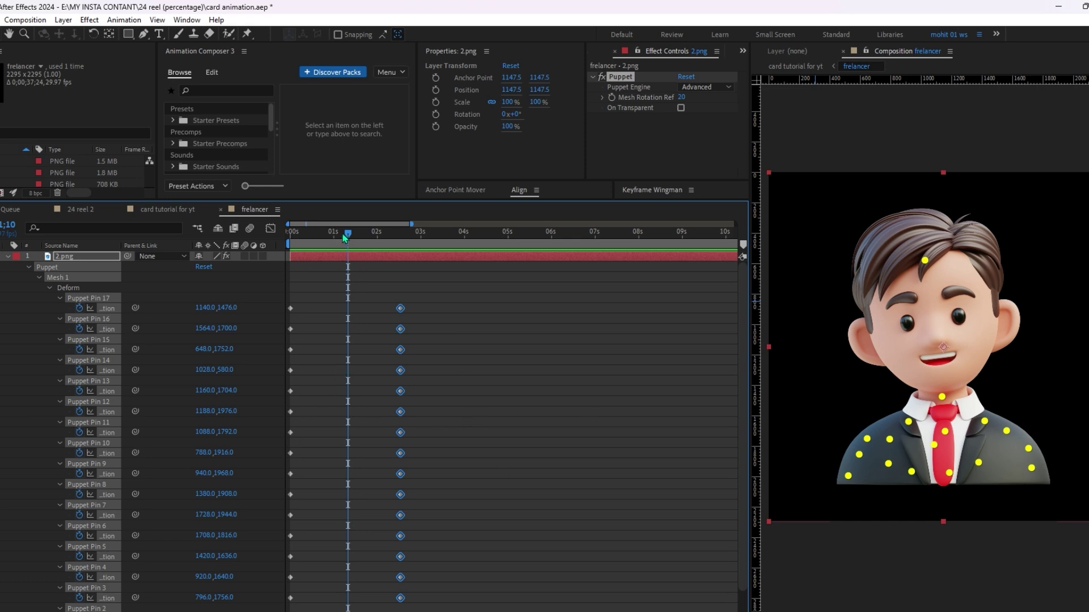
{"action": "left_click_drag", "start_coordinate": [345, 237], "coordinate": [346, 237]}
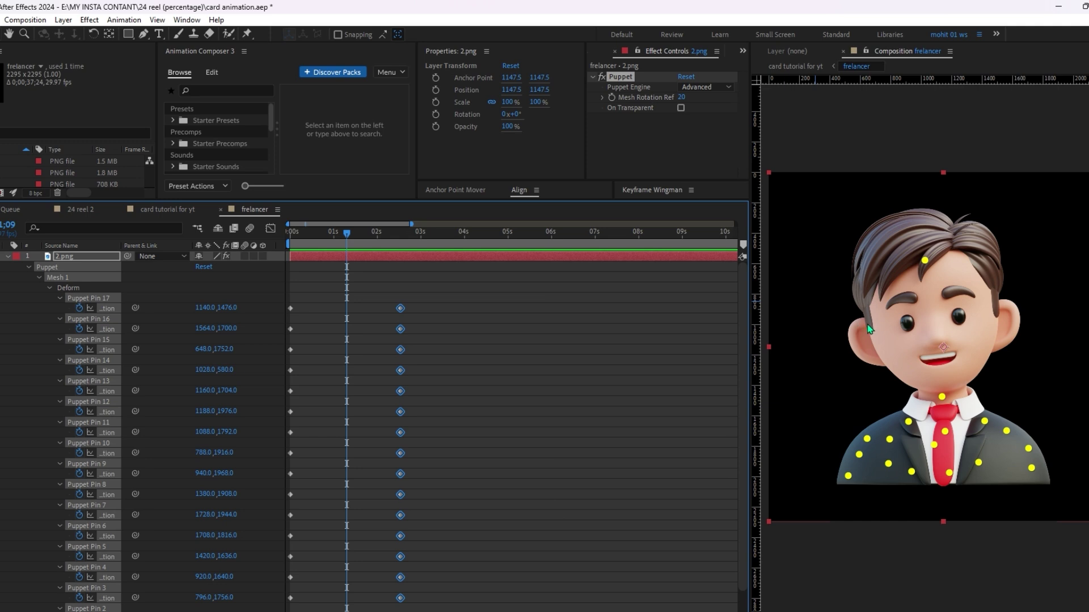
{"action": "left_click", "coordinate": [707, 306]}
{"action": "left_click_drag", "start_coordinate": [927, 262], "coordinate": [963, 266]}
{"action": "key", "text": "space"}
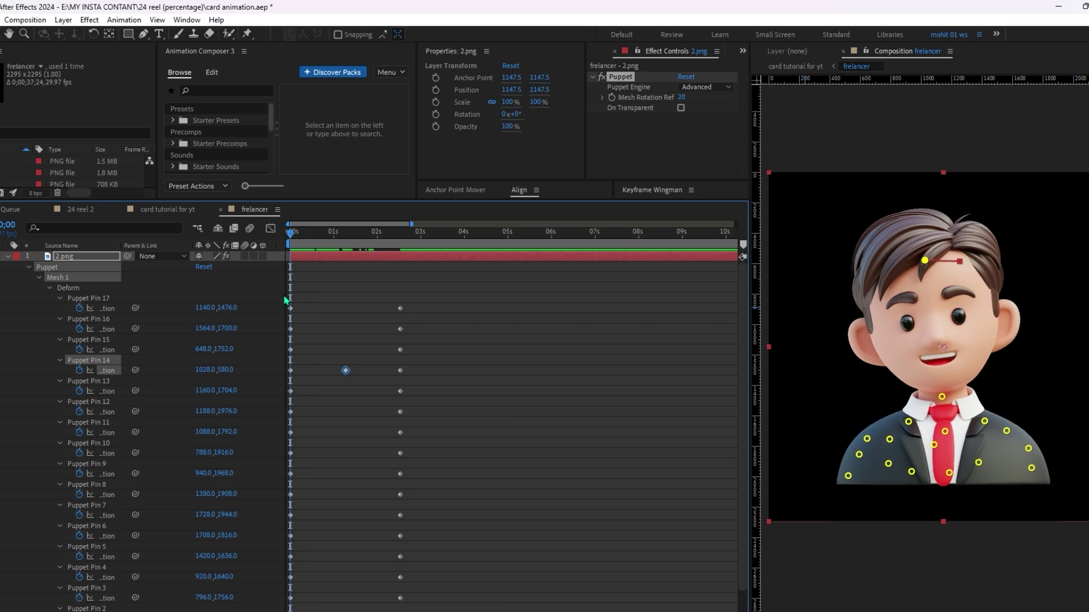
{"action": "key", "text": "space"}
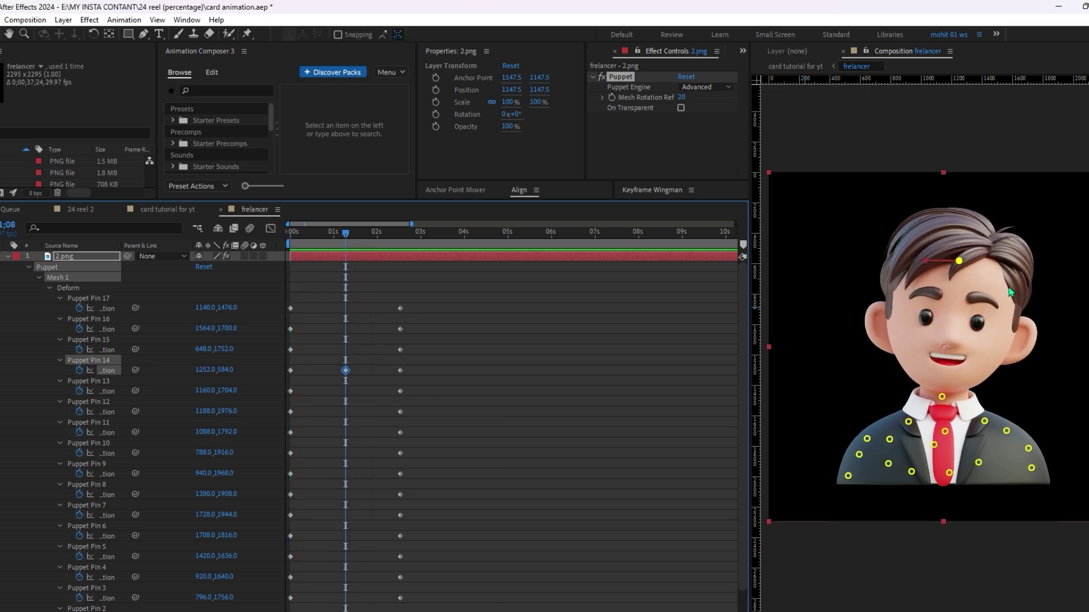
Step: Apply Easy Ease to the forehead pin's three position keyframes and preview the head sway
{"action": "left_click", "coordinate": [312, 353]}
{"action": "scroll", "coordinate": [313, 352], "scroll_direction": "down", "scroll_amount": 1}
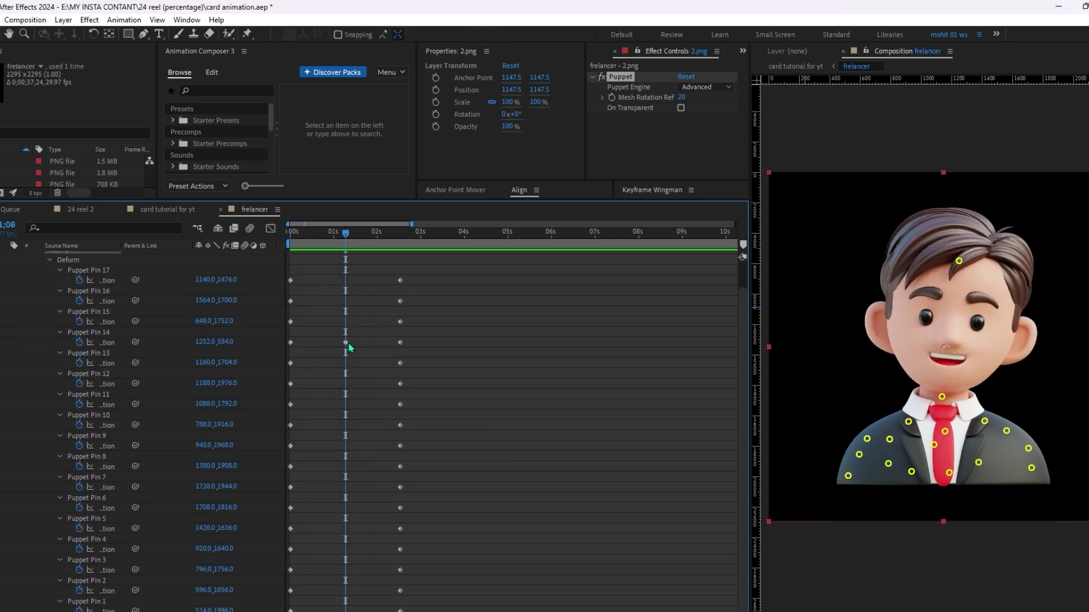
{"action": "mouse_move", "coordinate": [348, 348]}
{"action": "left_click_drag", "start_coordinate": [435, 336], "coordinate": [271, 362]}
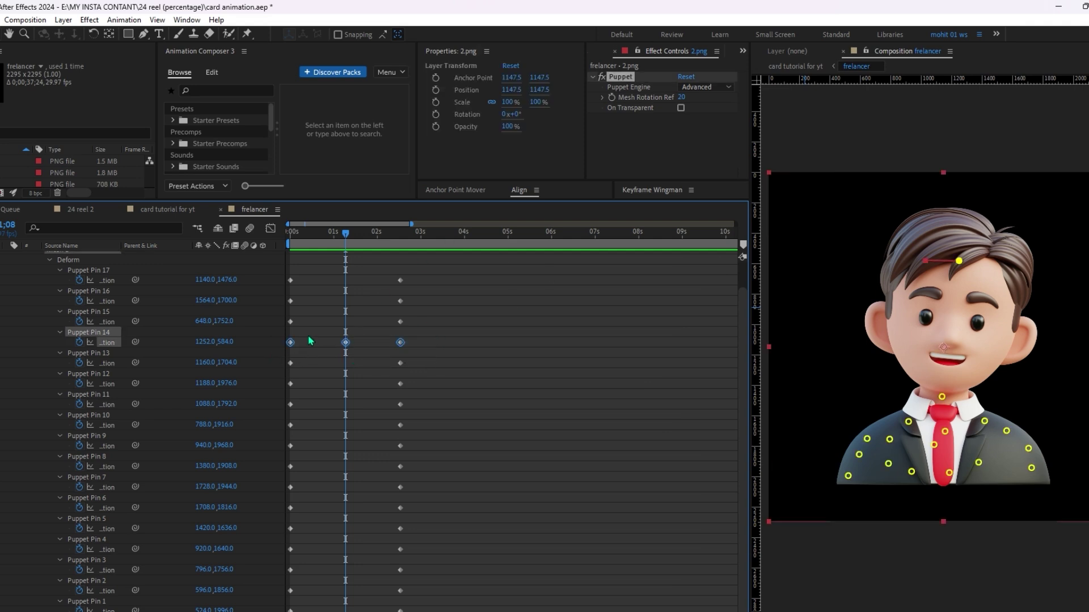
{"action": "key", "text": "F9"}
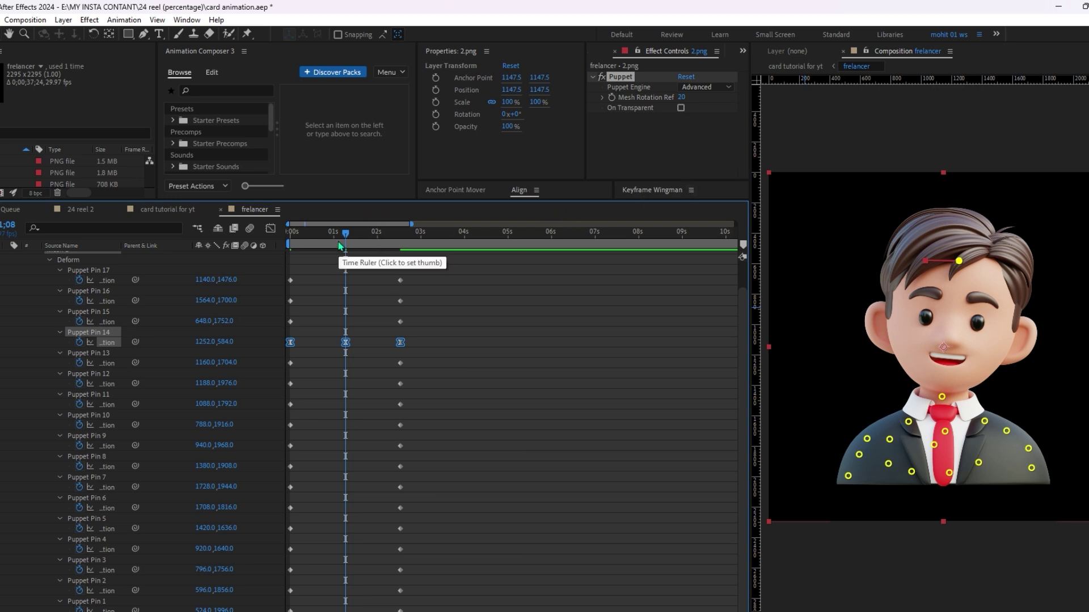
{"action": "left_click_drag", "start_coordinate": [339, 239], "coordinate": [287, 255]}
{"action": "key", "text": "space"}
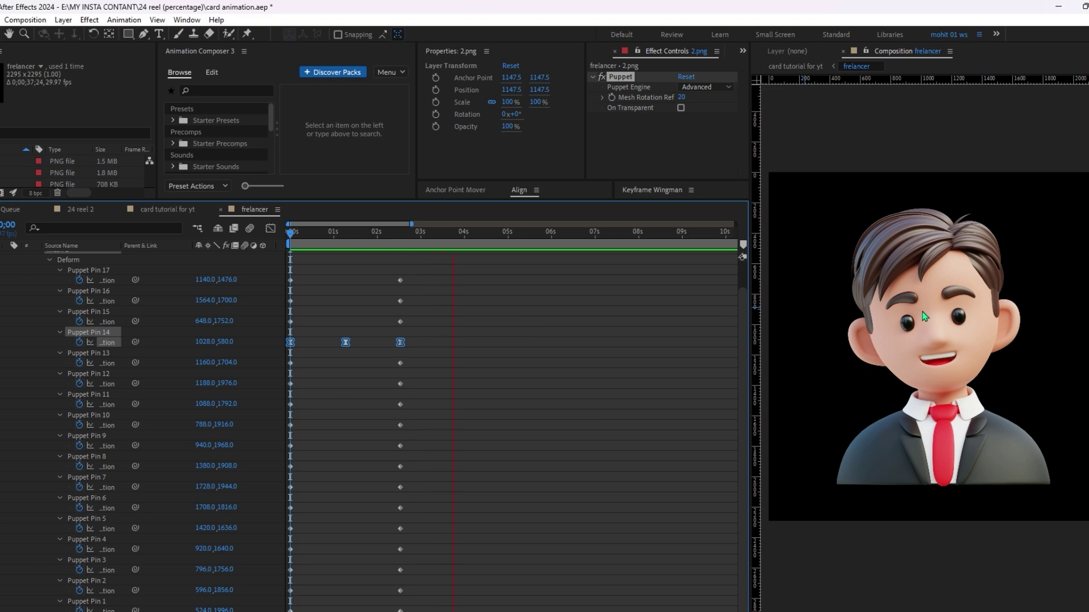
{"action": "key", "text": "space"}
{"action": "left_click_drag", "start_coordinate": [359, 241], "coordinate": [253, 282]}
{"action": "key", "text": "space"}
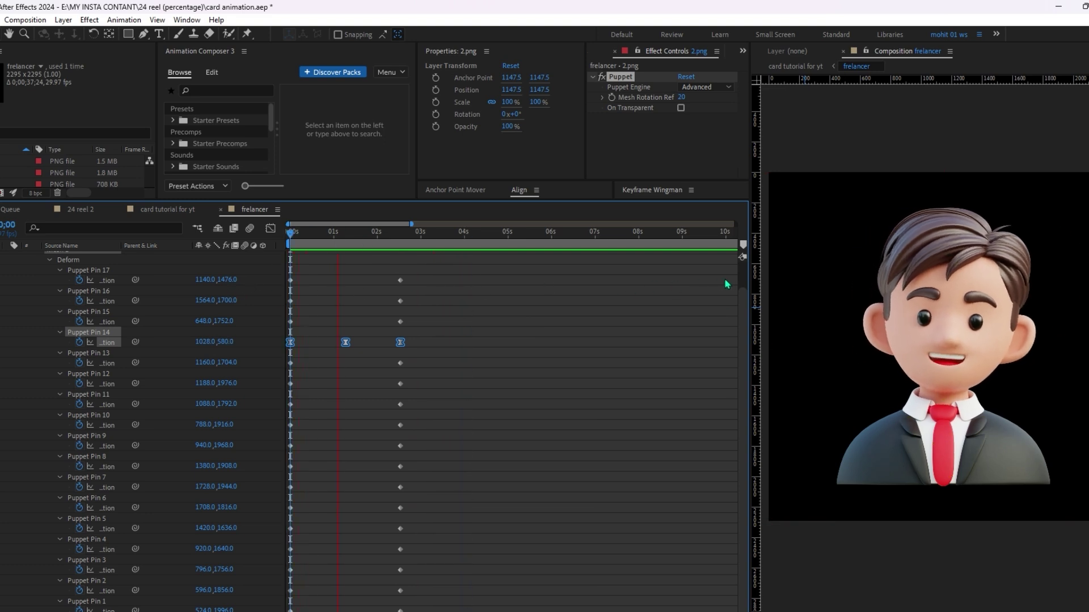
Step: Try pasting the forehead pin's keyframes at 4:08 to repeat the sway, and undo the paste
{"action": "left_click", "coordinate": [474, 231]}
{"action": "key", "text": "ctrl+v"}
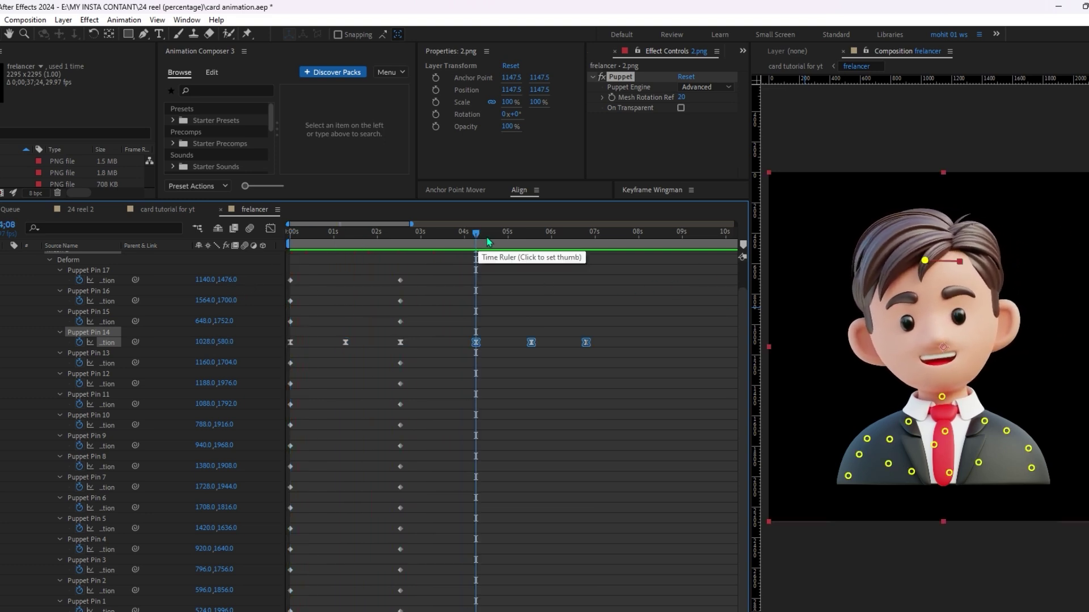
{"action": "left_click", "coordinate": [613, 232]}
{"action": "key", "text": "ctrl+z"}
Step: Select all three position keyframes of the forehead pin, Puppet Pin 14, and apply Easy Ease again
{"action": "left_click", "coordinate": [345, 231]}
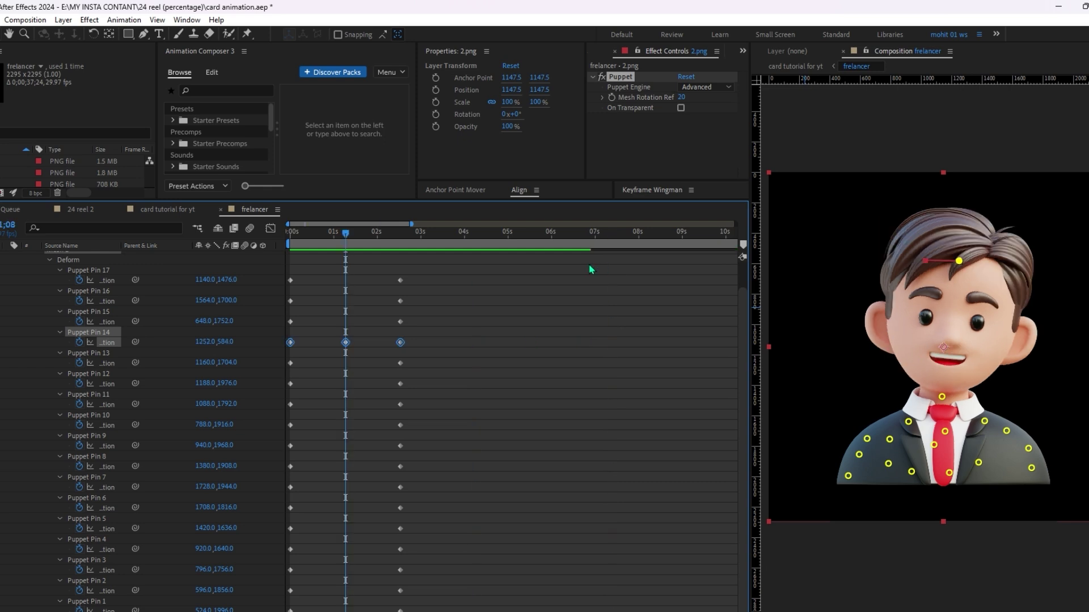
{"action": "left_click_drag", "start_coordinate": [449, 339], "coordinate": [307, 357]}
{"action": "key", "text": "F9"}
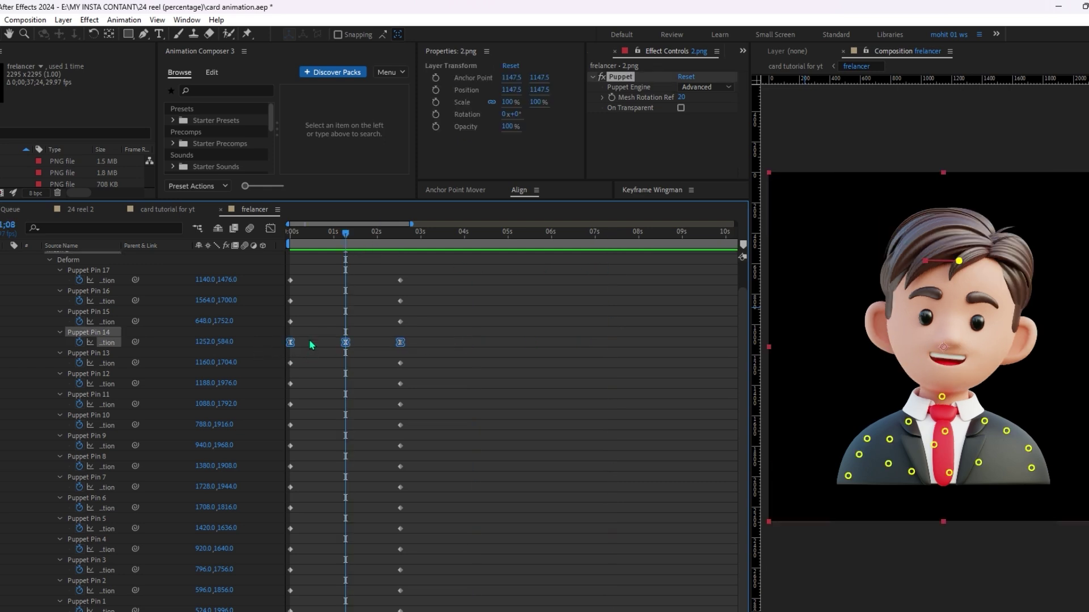
Step: Add the expression loopOut() to the forehead pin's position and preview the repeating head sway
{"action": "key", "text": "Home"}
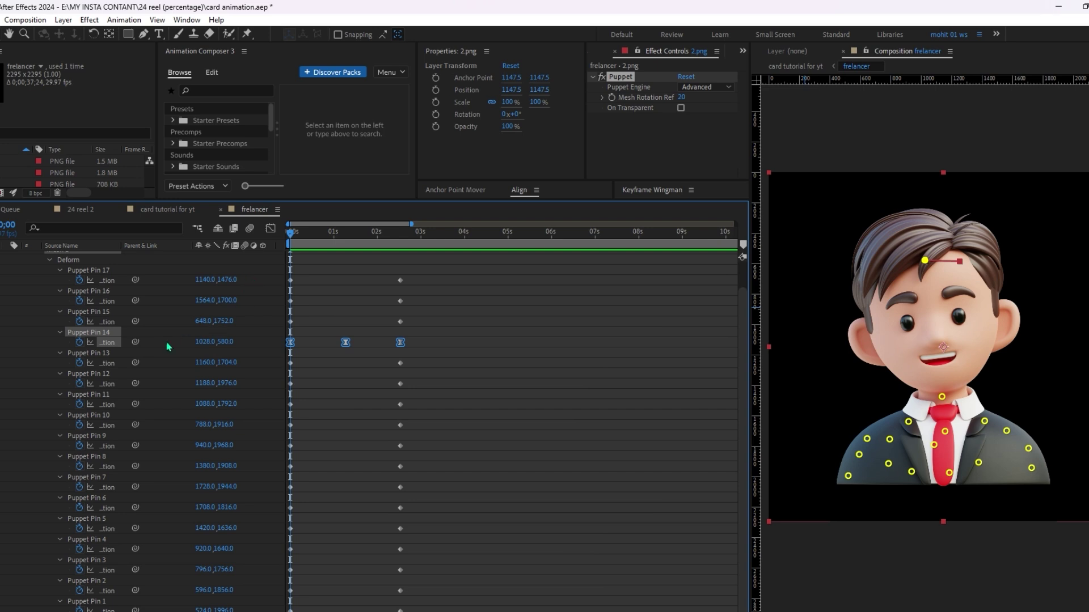
{"action": "left_click", "coordinate": [78, 343], "text": "alt"}
{"action": "type", "text": "loo"}
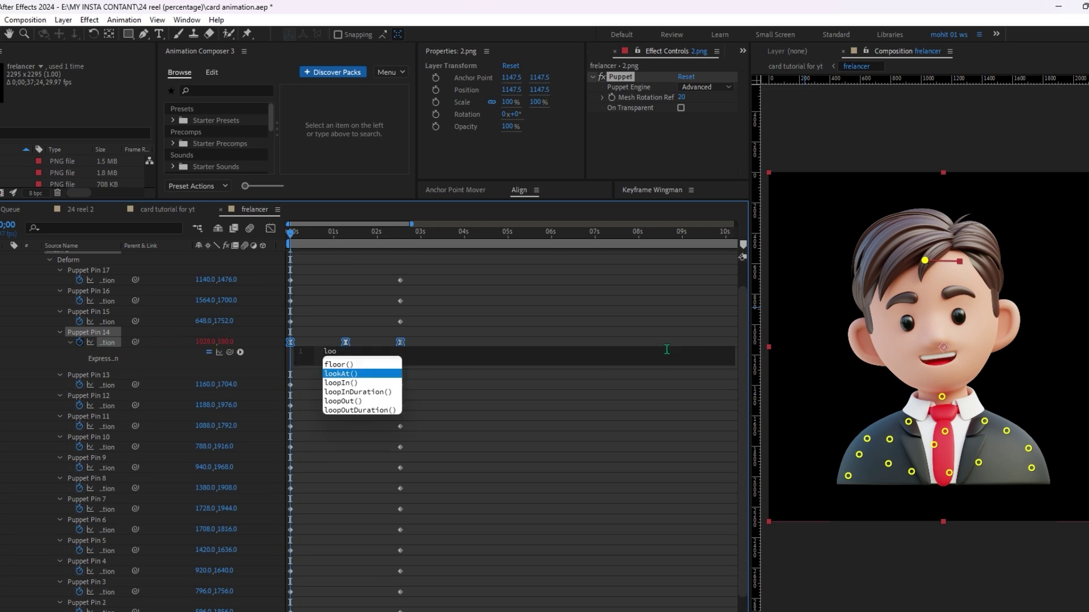
{"action": "key", "text": "Down"}
{"action": "key", "text": "Down"}
{"action": "key", "text": "Down"}
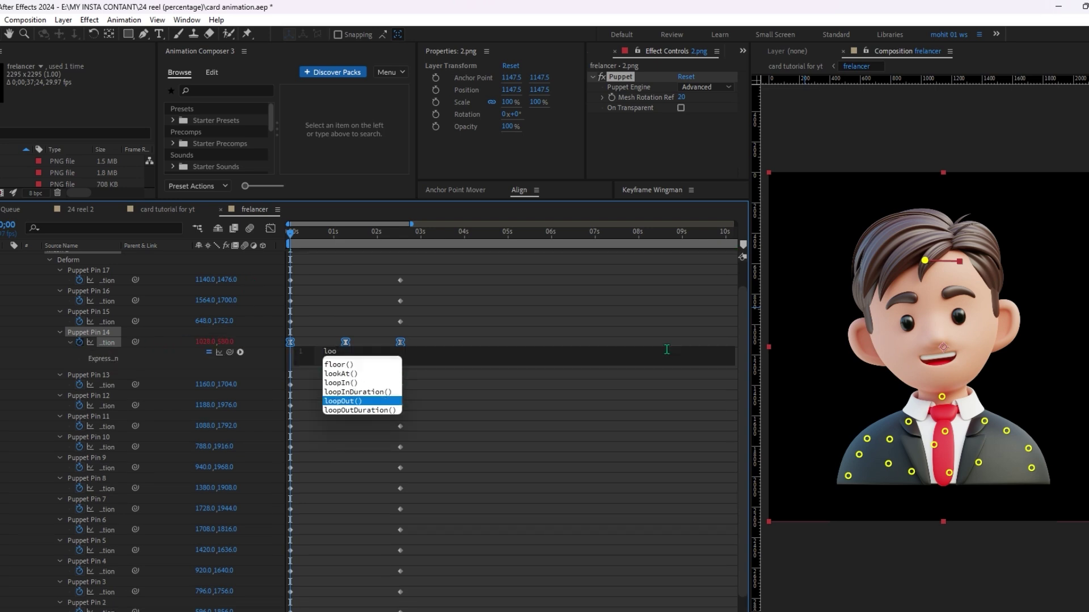
{"action": "key", "text": "Return"}
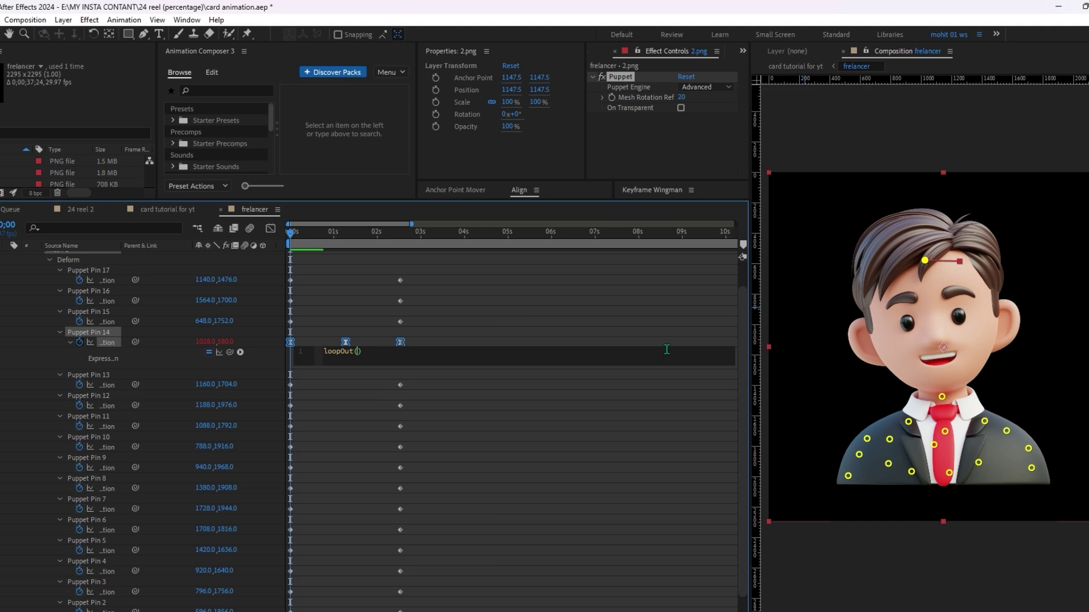
{"action": "key", "text": "KP_Enter"}
{"action": "key", "text": "space"}
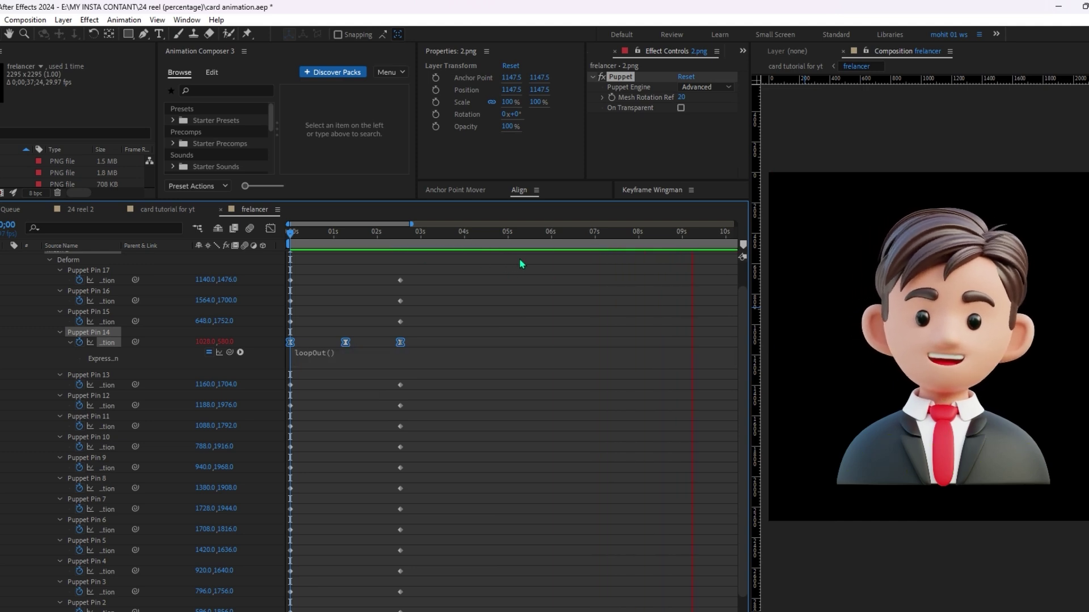
{"action": "left_click_drag", "start_coordinate": [440, 234], "coordinate": [444, 262]}
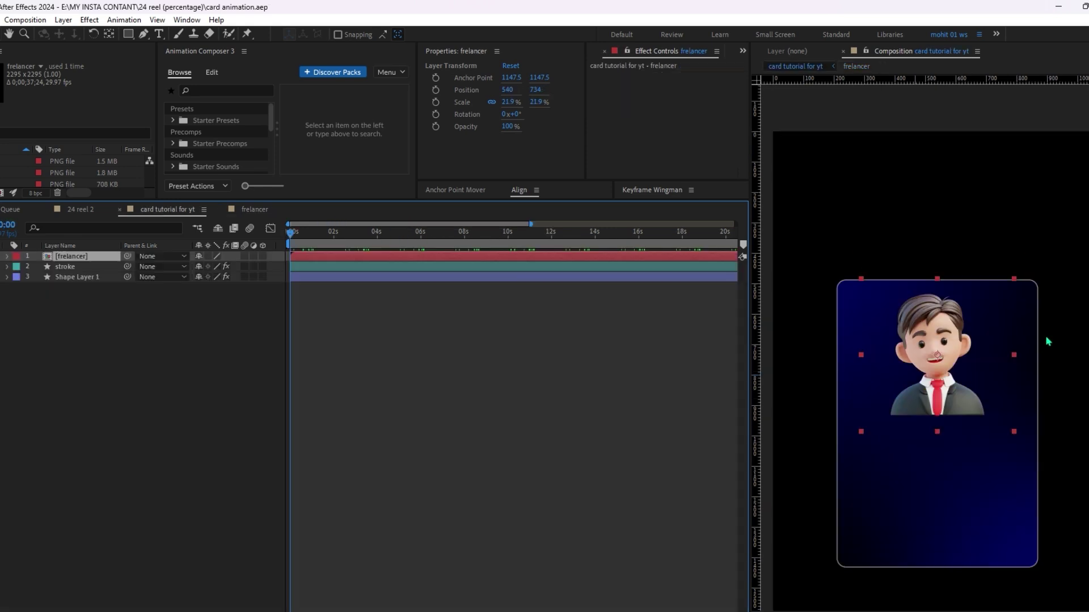
Step: In the card composition, draw a rectangular mask on the frelancer layer that covers the character down to just above the suit's lower edge
{"action": "key", "text": "shift+slash"}
{"action": "scroll", "coordinate": [983, 313], "scroll_direction": "up", "scroll_amount": 1}
{"action": "left_click_drag", "start_coordinate": [994, 292], "coordinate": [997, 333]}
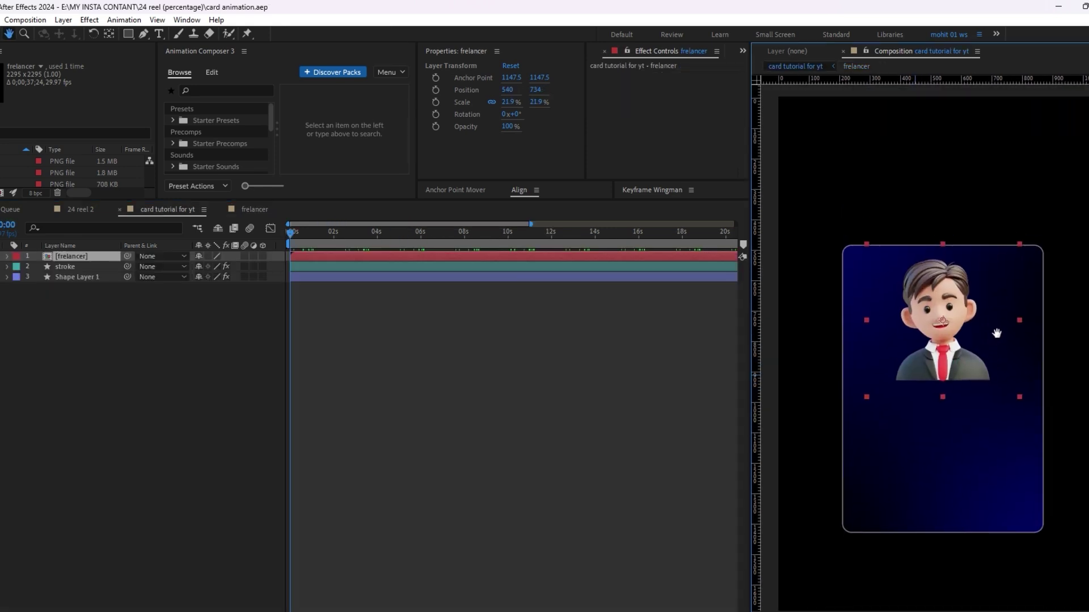
{"action": "left_click", "coordinate": [129, 34]}
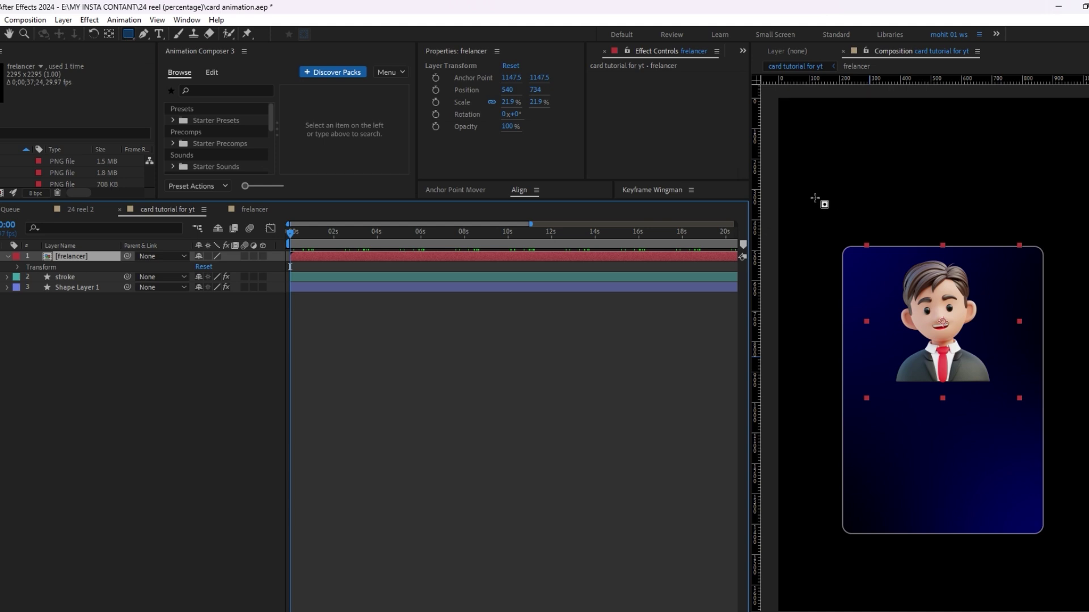
{"action": "left_click_drag", "start_coordinate": [830, 215], "coordinate": [1055, 372]}
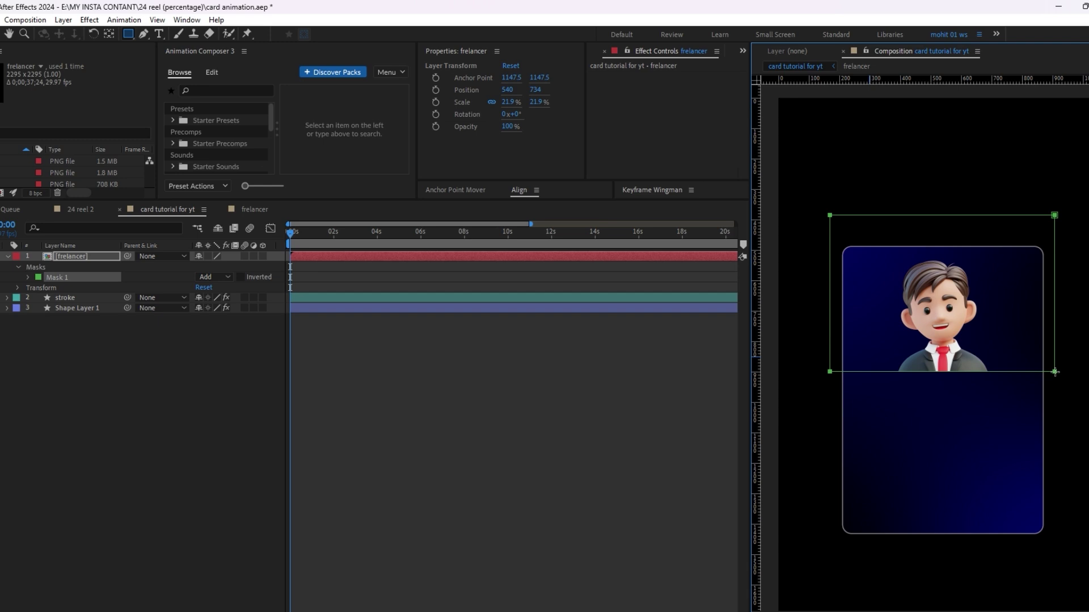
{"action": "key", "text": "v"}
Step: Keep the character's mask uninverted, set its feather to 211 pixels and preview the card
{"action": "key", "text": "ctrl+shift+i"}
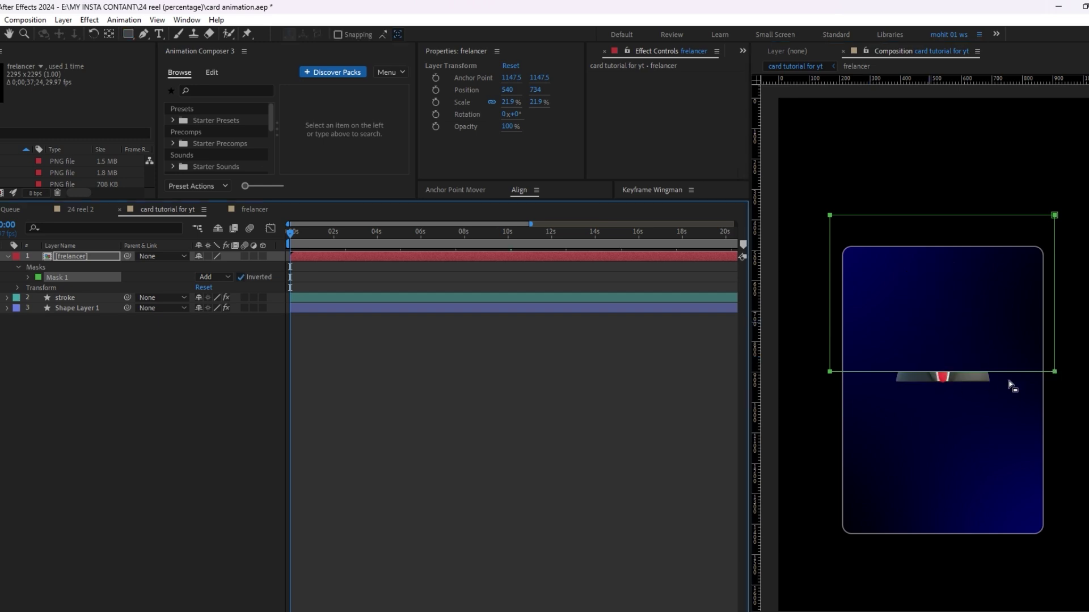
{"action": "left_click", "coordinate": [241, 278]}
{"action": "key", "text": "f"}
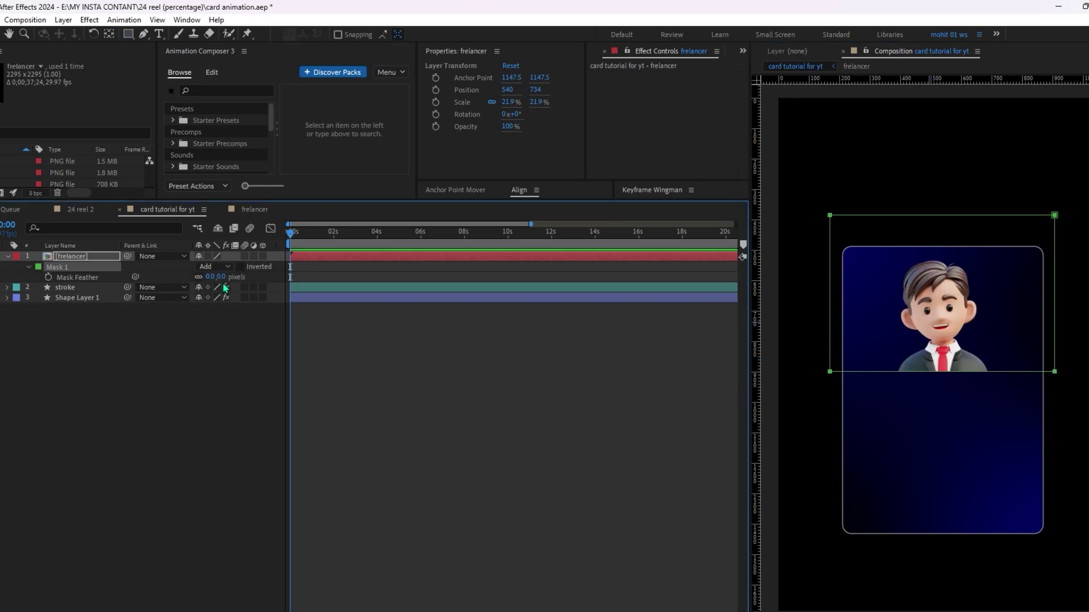
{"action": "left_click_drag", "start_coordinate": [221, 276], "coordinate": [326, 268]}
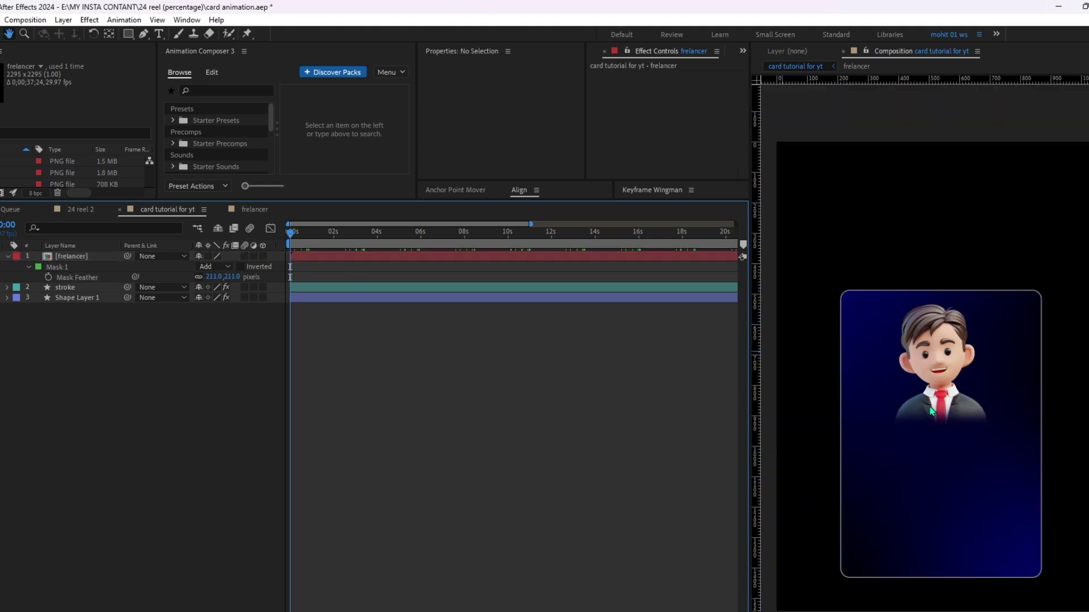
{"action": "key", "text": "space"}
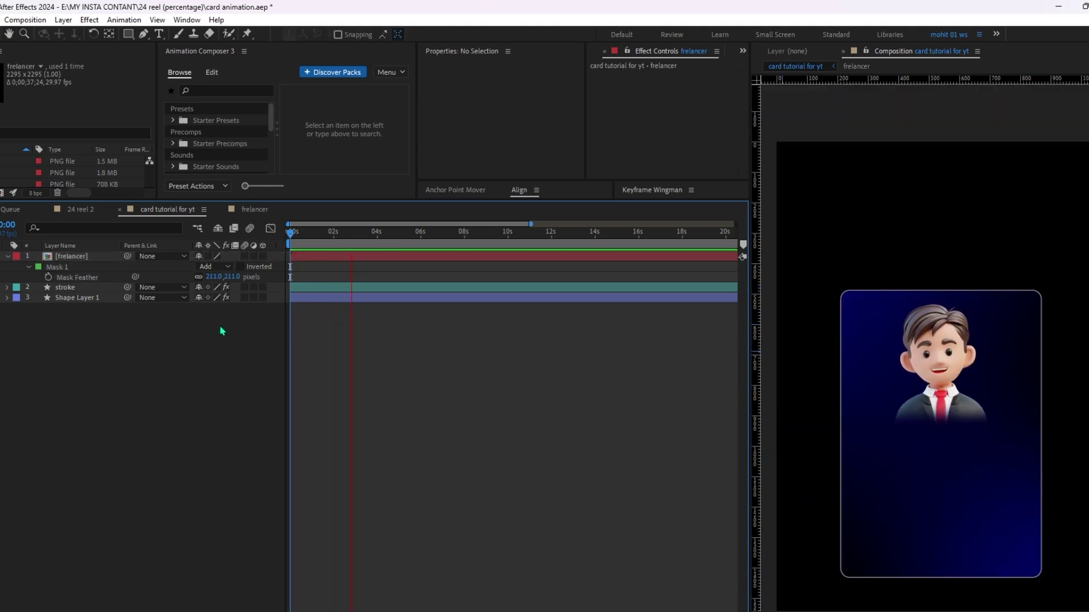
Step: Scale the frelancer layer down to 19.7% and apply the CC Toner effect to it
{"action": "left_click", "coordinate": [1017, 353]}
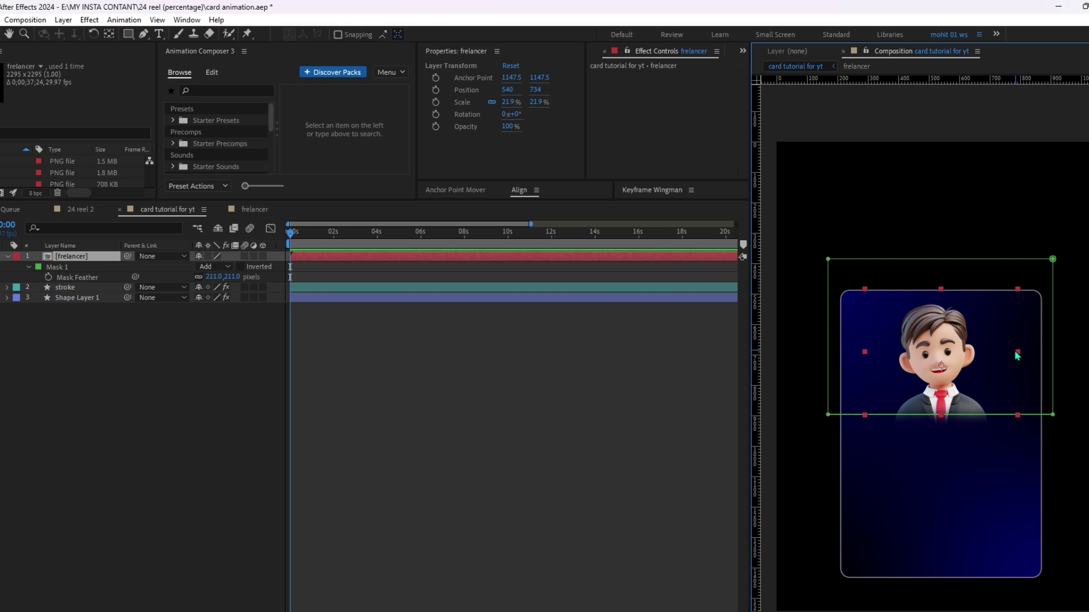
{"action": "left_click_drag", "start_coordinate": [1017, 356], "coordinate": [1010, 357]}
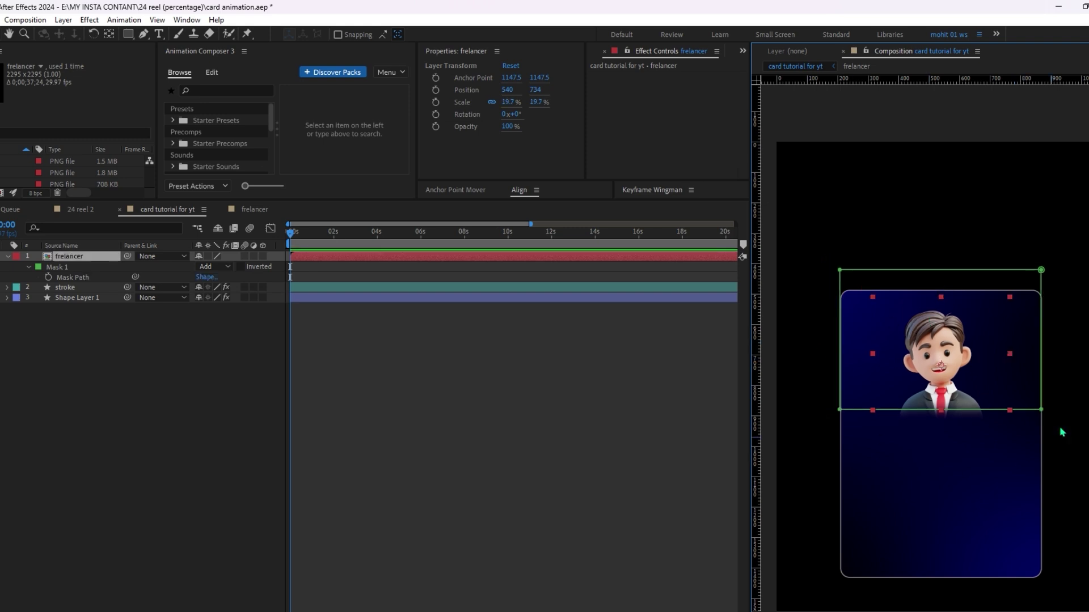
{"action": "key", "text": "ctrl+space"}
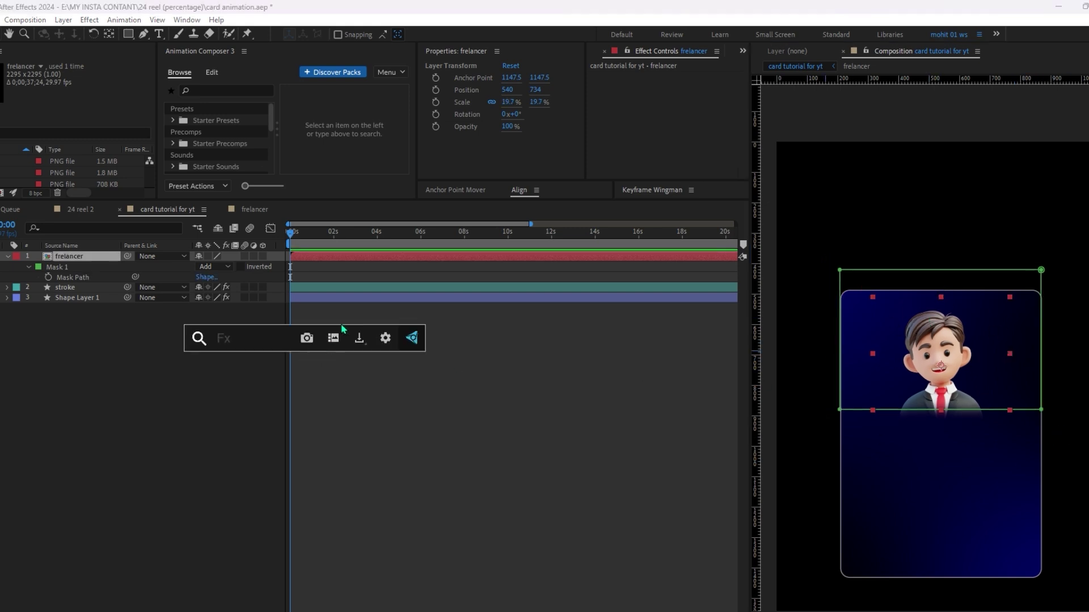
{"action": "type", "text": "cc toner"}
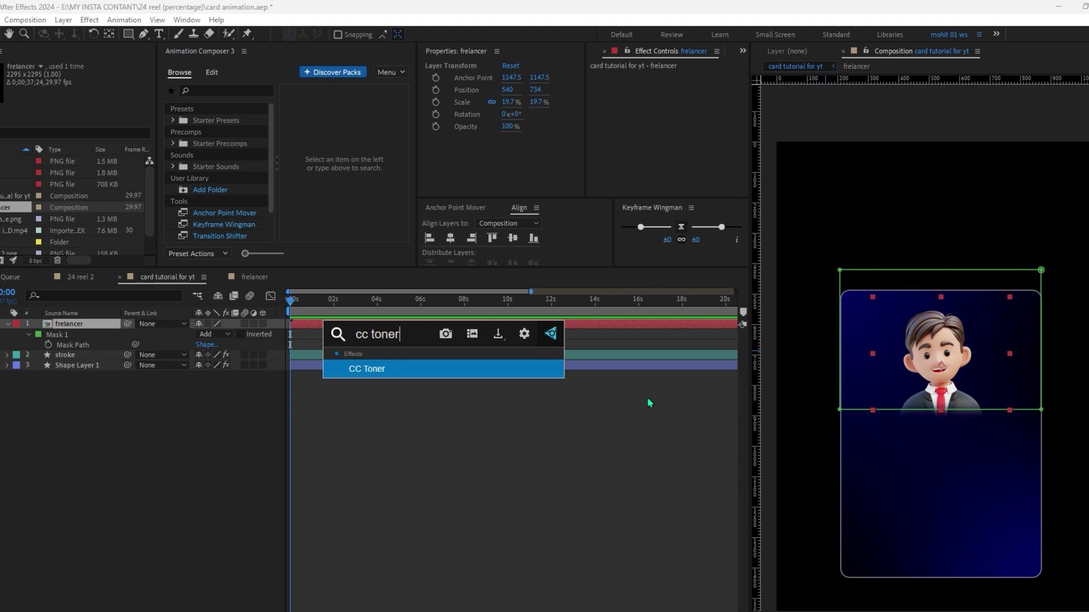
{"action": "key", "text": "Return"}
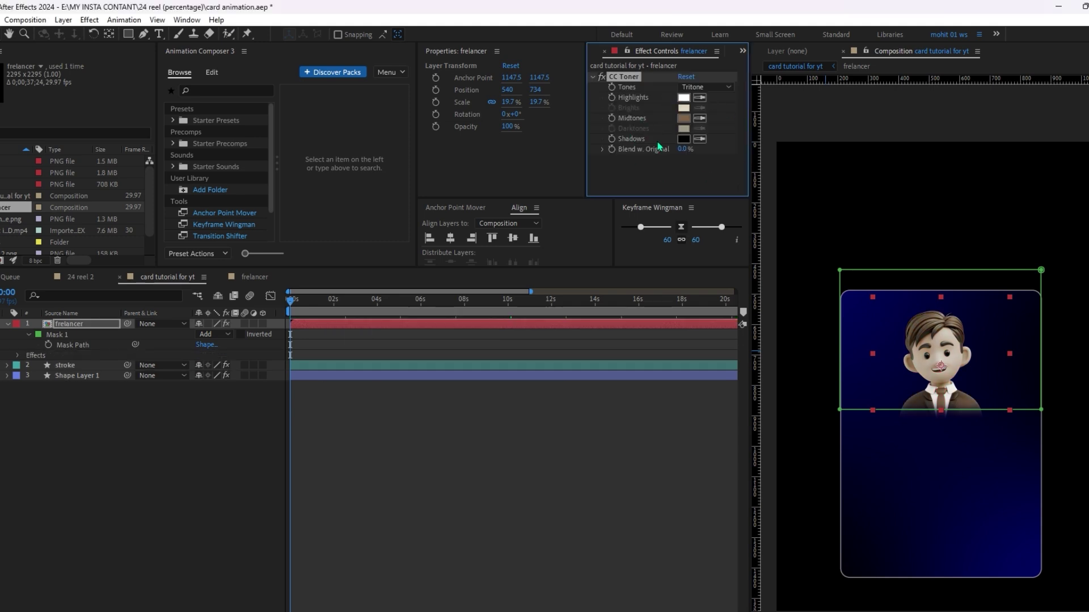
Step: Set the CC Toner midtones to a muted blue so the character matches the card
{"action": "scroll", "coordinate": [978, 387], "scroll_direction": "up", "scroll_amount": 1}
{"action": "scroll", "coordinate": [982, 388], "scroll_direction": "down", "scroll_amount": 1}
{"action": "left_click", "coordinate": [684, 118]}
{"action": "left_click", "coordinate": [569, 307]}
{"action": "left_click", "coordinate": [520, 305]}
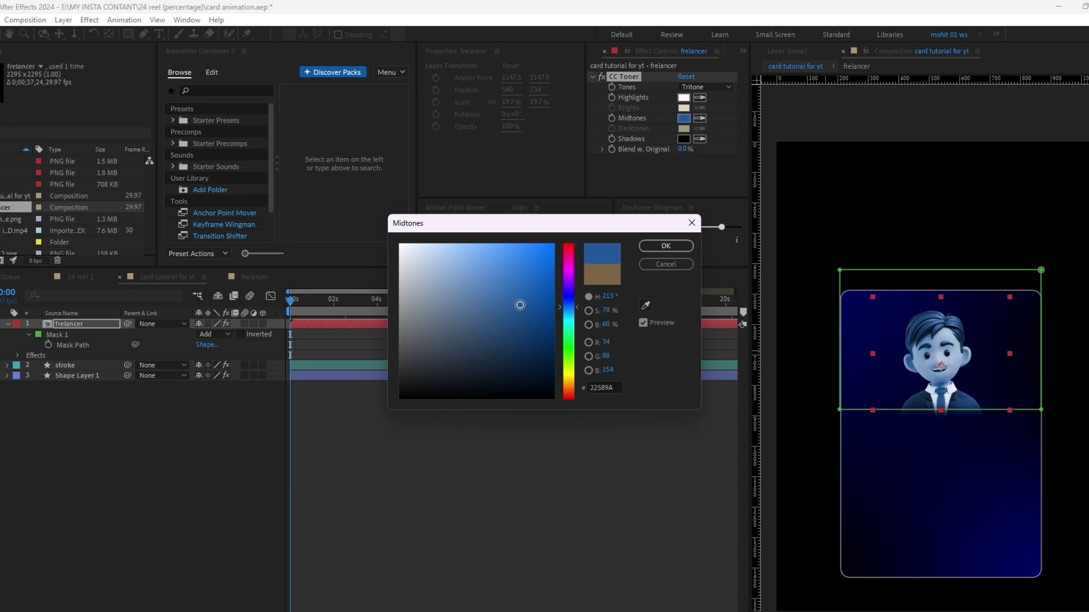
{"action": "mouse_move", "coordinate": [520, 305]}
{"action": "left_mouse_down"}
{"action": "mouse_move", "coordinate": [527, 277]}
{"action": "mouse_move", "coordinate": [478, 292]}
{"action": "left_mouse_up"}
{"action": "left_click", "coordinate": [665, 246]}
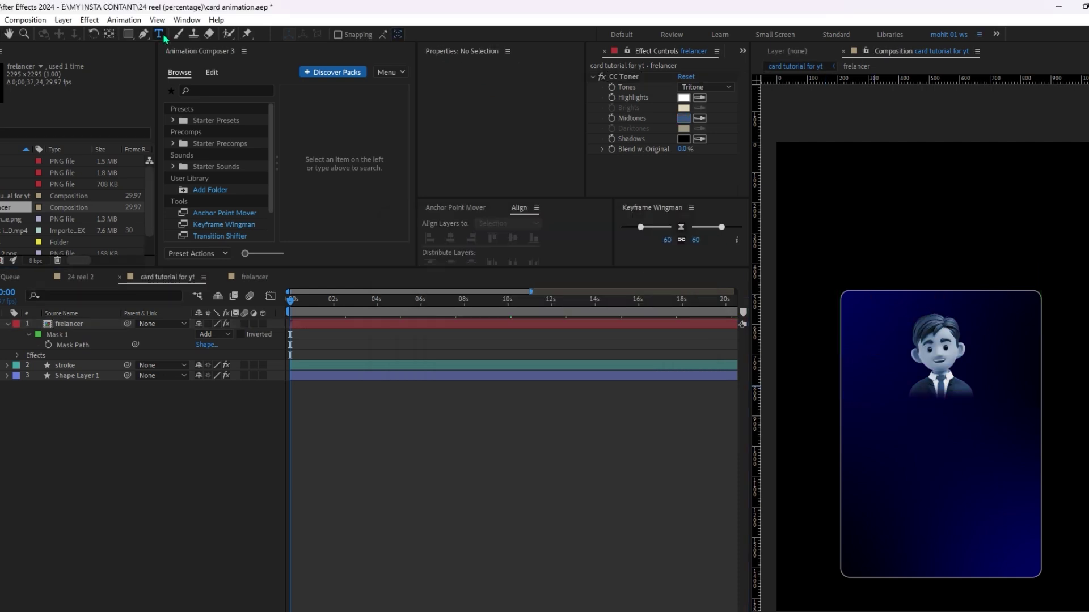
Step: Add a text layer reading "freelancer" on the card below the character
{"action": "left_click", "coordinate": [160, 34]}
{"action": "left_click", "coordinate": [878, 423]}
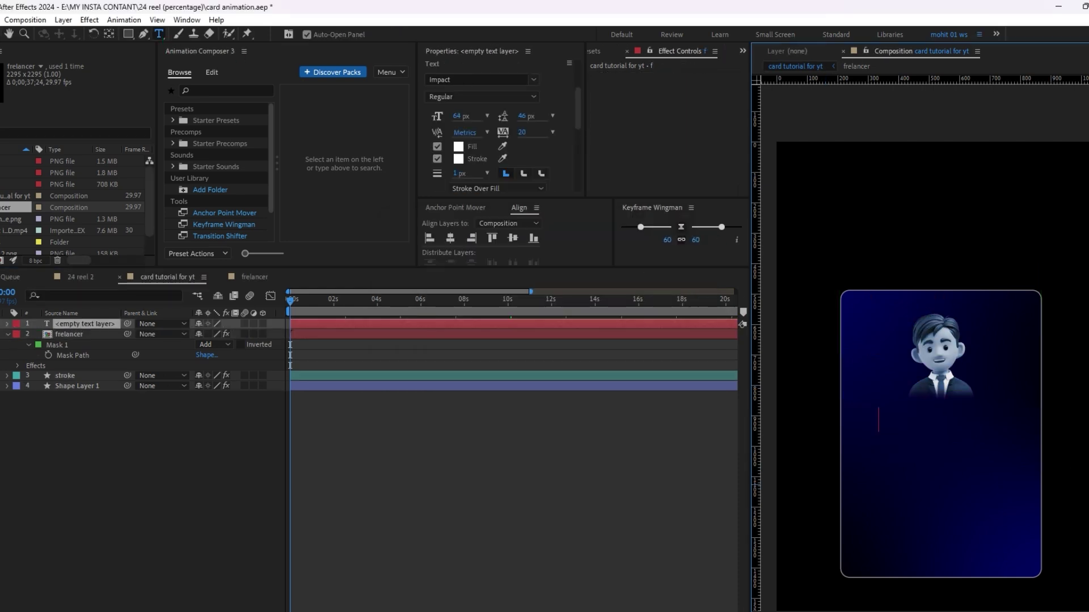
{"action": "type", "text": "freelancer"}
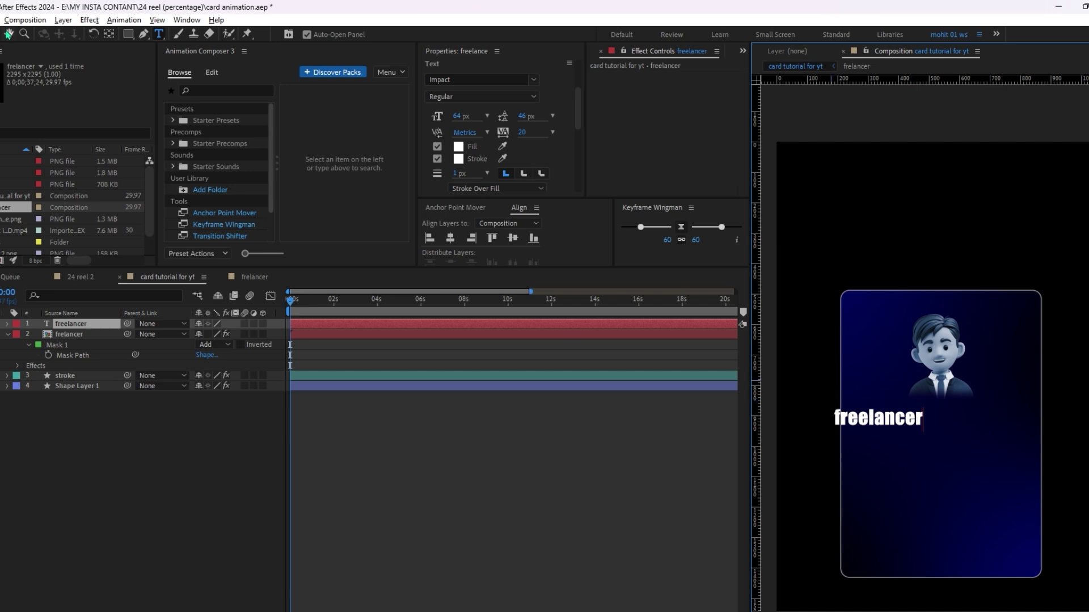
Step: Change the freelancer text's font to Cemany Toka and scale the text down slightly
{"action": "left_click", "coordinate": [481, 80]}
{"action": "scroll", "coordinate": [607, 227], "scroll_direction": "up", "scroll_amount": 12}
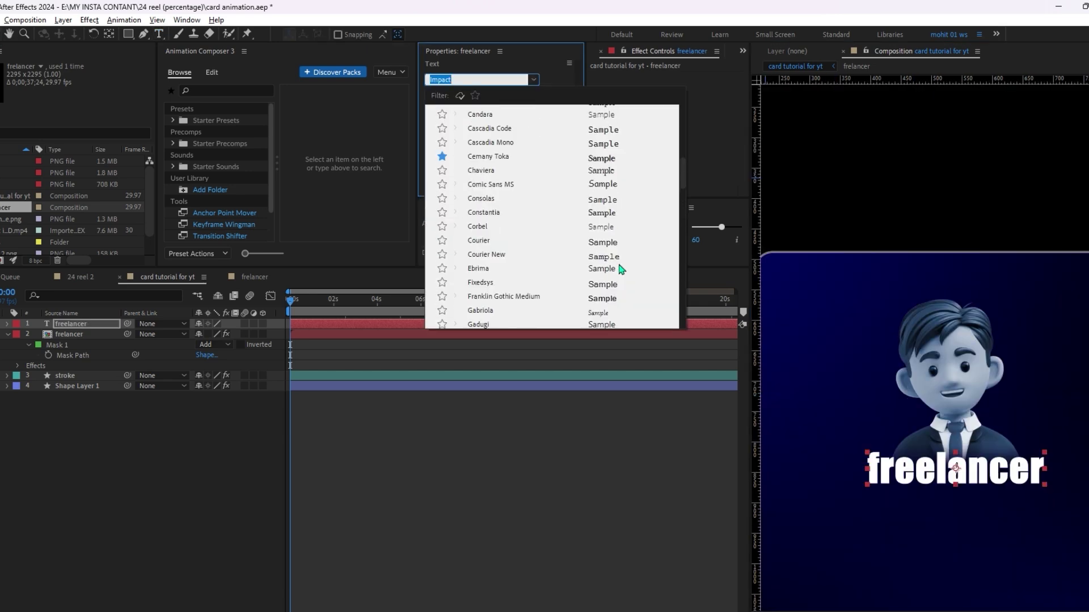
{"action": "left_click", "coordinate": [617, 203]}
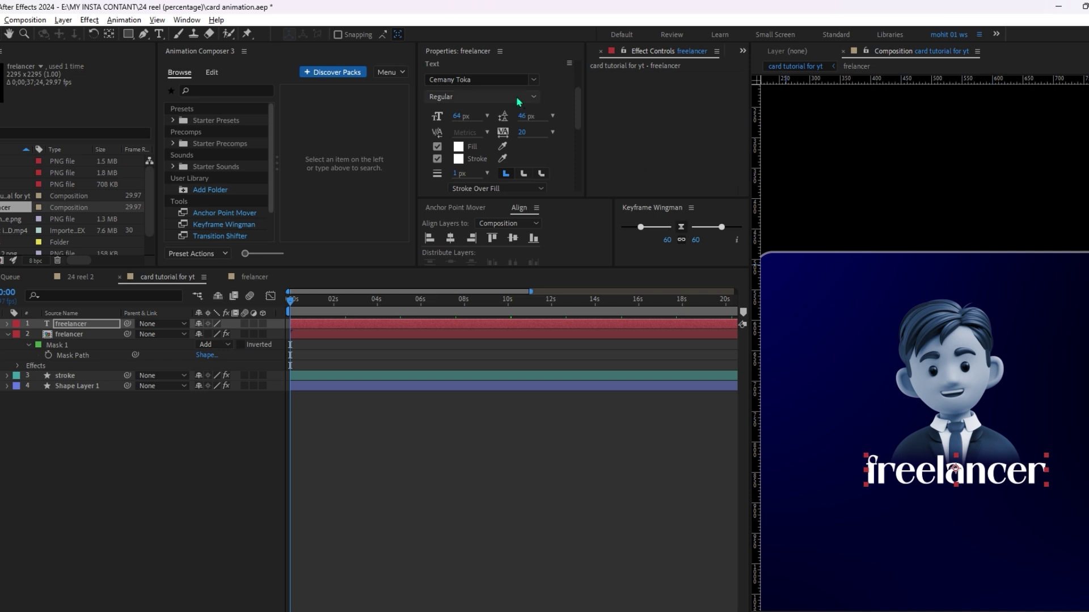
{"action": "left_click", "coordinate": [492, 80]}
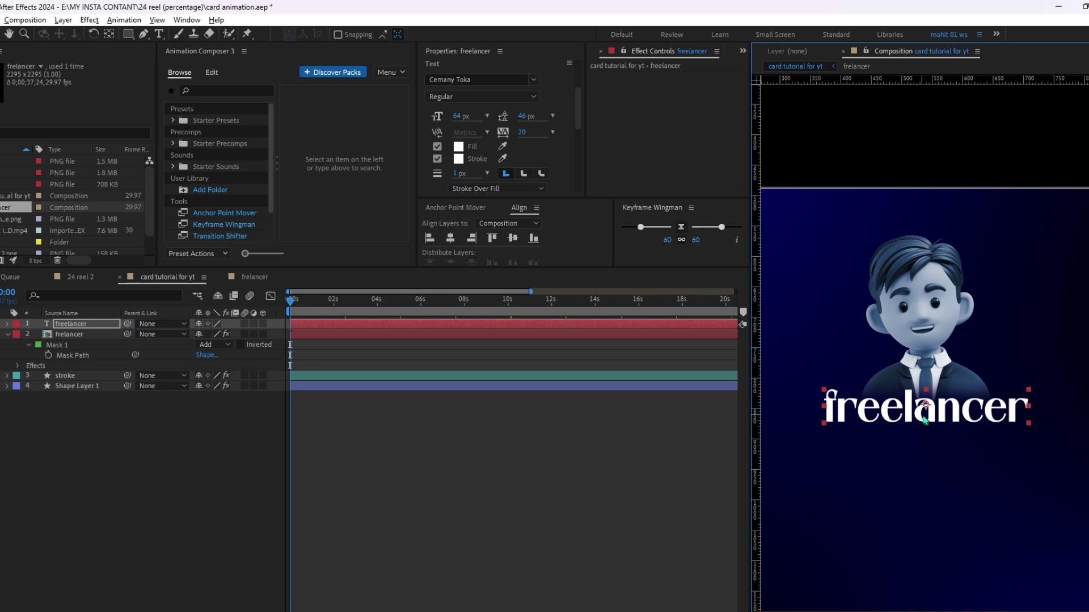
{"action": "left_click_drag", "start_coordinate": [1015, 421], "coordinate": [1003, 400]}
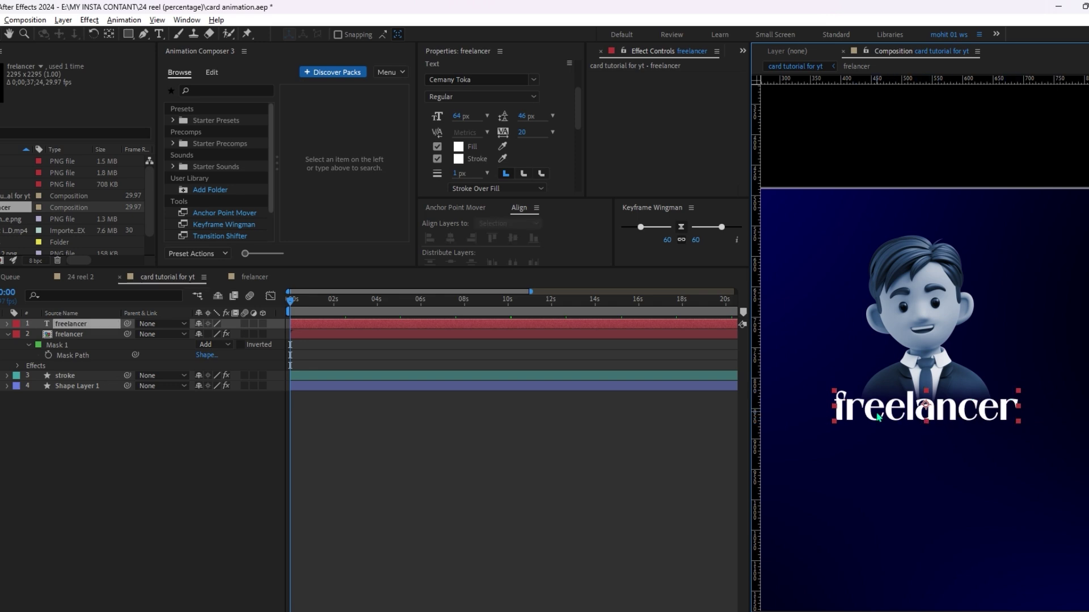
Step: Apply the Deep Glow effect to the freelancer text with radius 219 and exposure 0.09
{"action": "key", "text": "ctrl+space"}
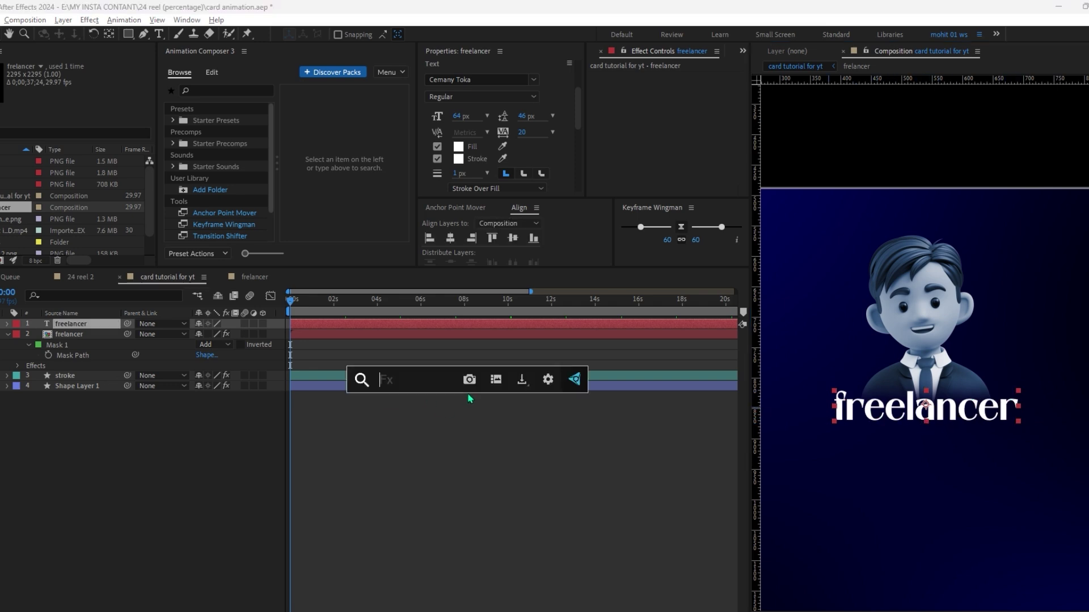
{"action": "type", "text": "deep"}
{"action": "key", "text": "Return"}
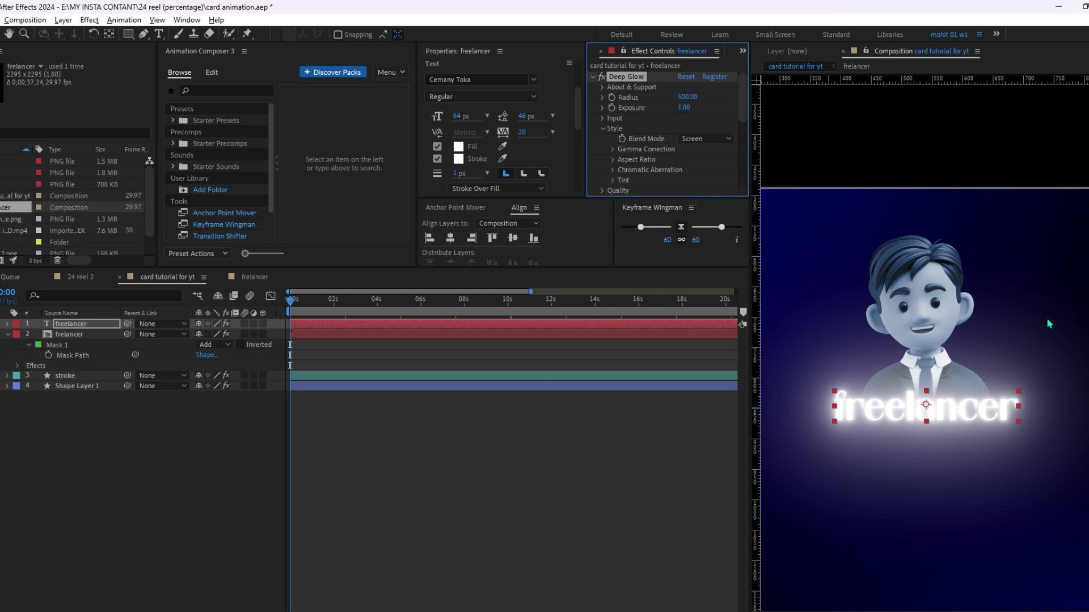
{"action": "left_click", "coordinate": [684, 107]}
{"action": "type", "text": "0.25"}
{"action": "key", "text": "Return"}
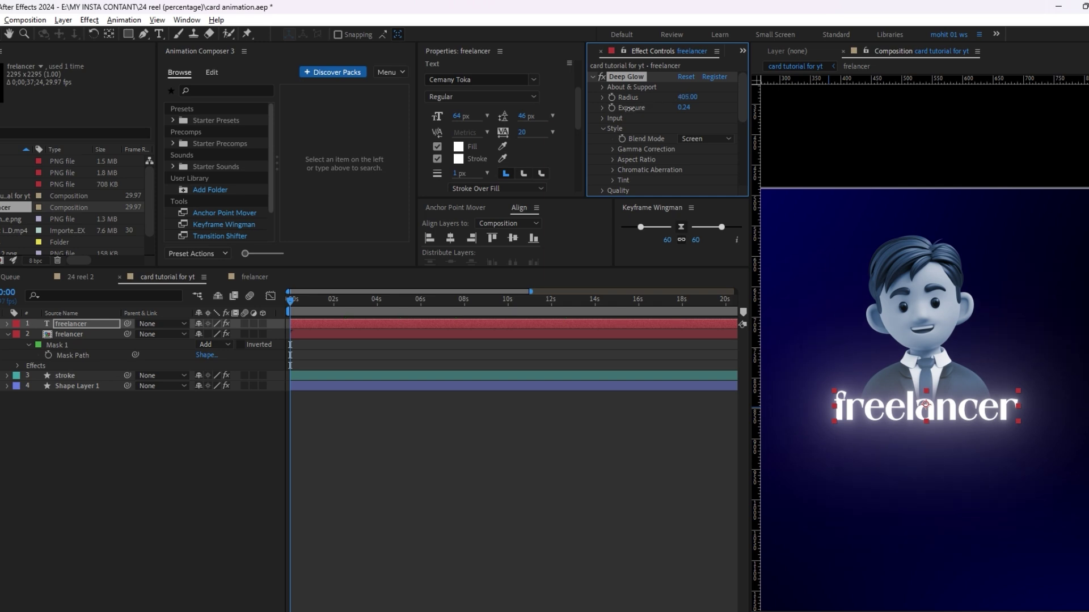
{"action": "left_click_drag", "start_coordinate": [631, 109], "coordinate": [568, 157]}
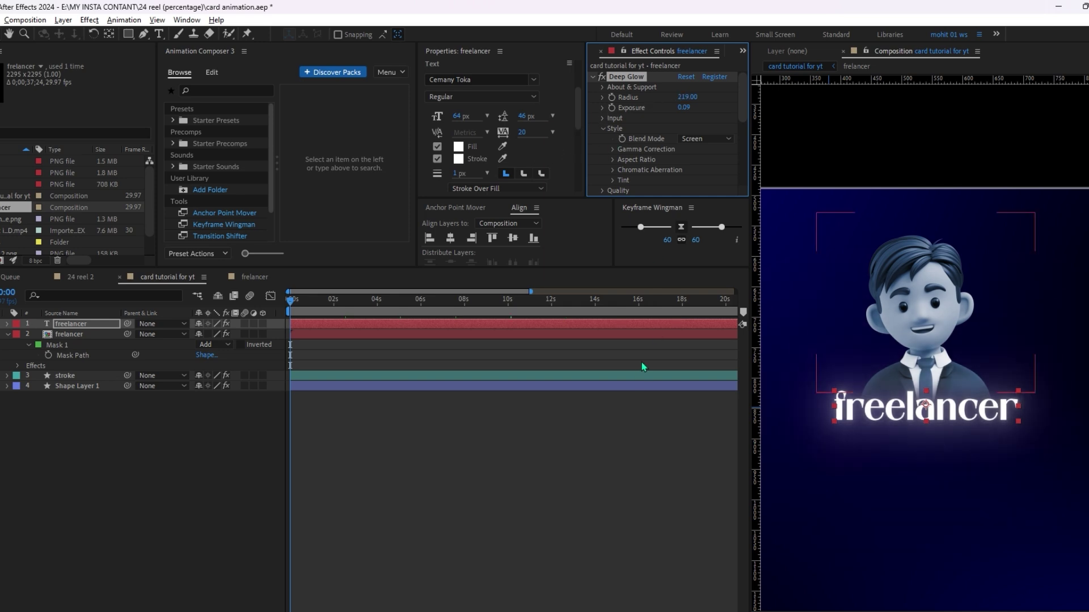
{"action": "left_click", "coordinate": [559, 464]}
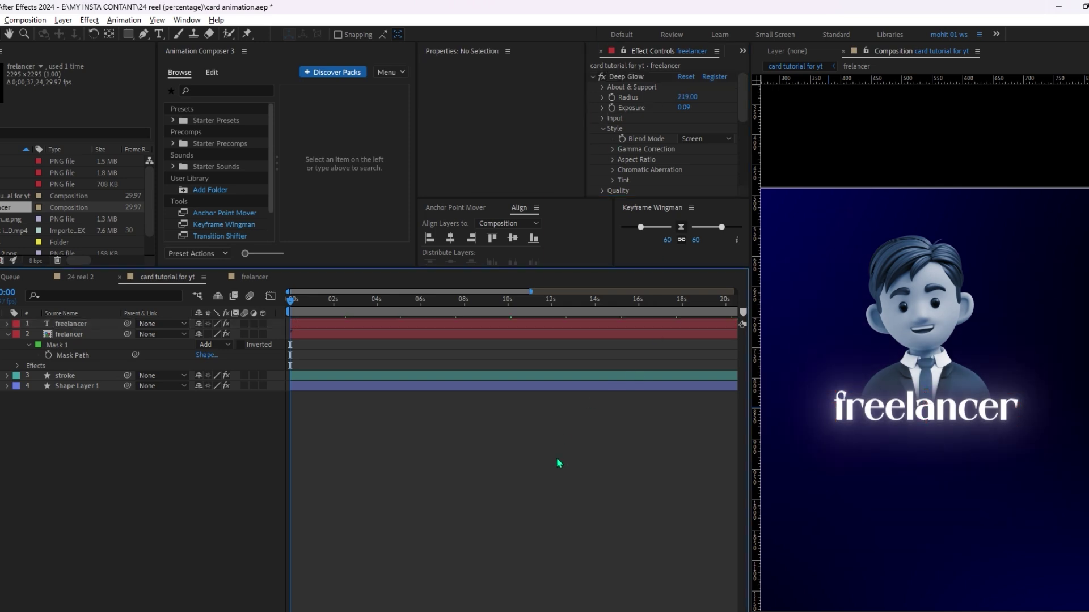
{"action": "scroll", "coordinate": [992, 305], "scroll_direction": "down", "scroll_amount": 3}
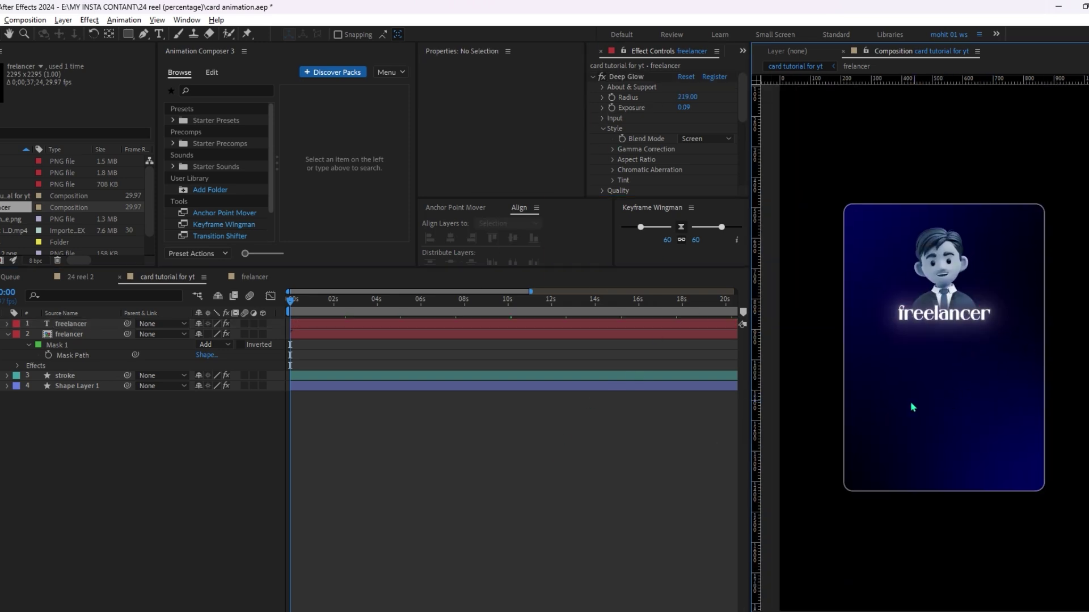
Step: Duplicate the freelancer text, place the copy lower on the card and change its wording to "time"
{"action": "left_click", "coordinate": [933, 319]}
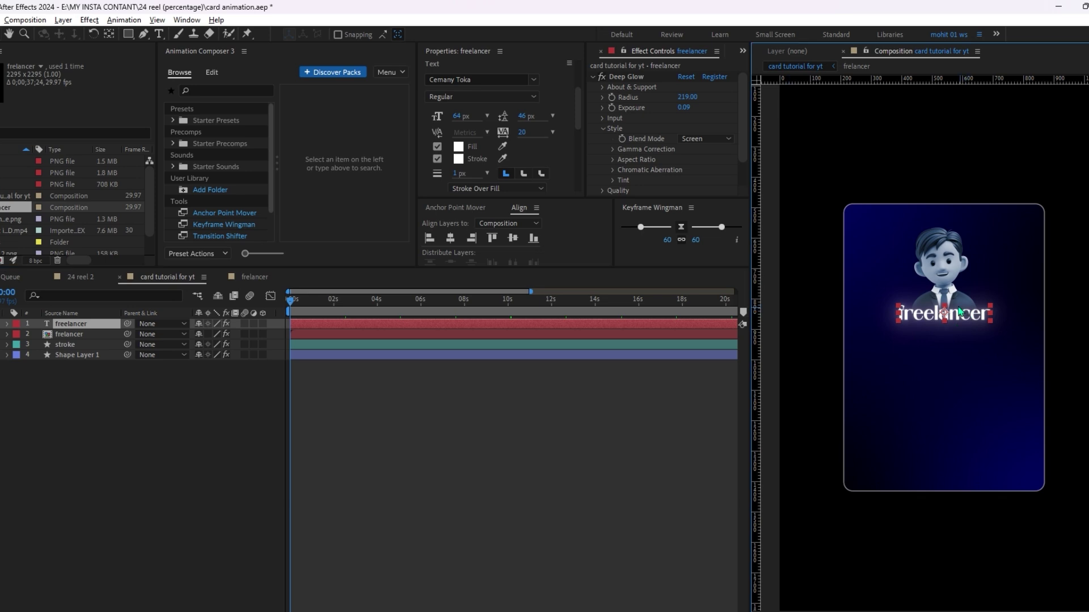
{"action": "key", "text": "ctrl+d"}
{"action": "left_click_drag", "start_coordinate": [956, 330], "coordinate": [930, 360]}
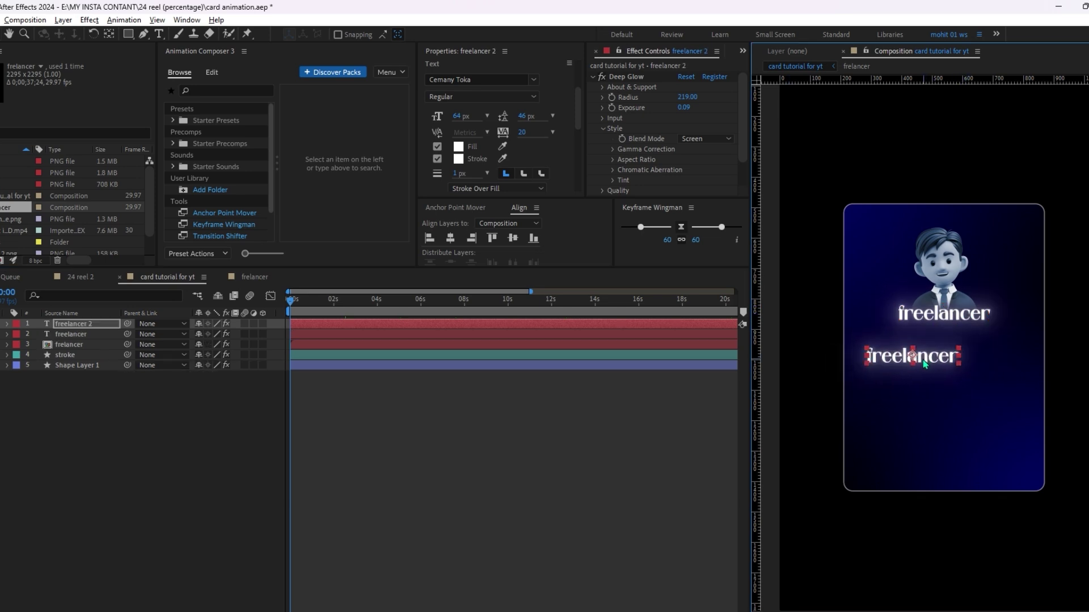
{"action": "double_click", "coordinate": [930, 358]}
{"action": "type", "text": "t"}
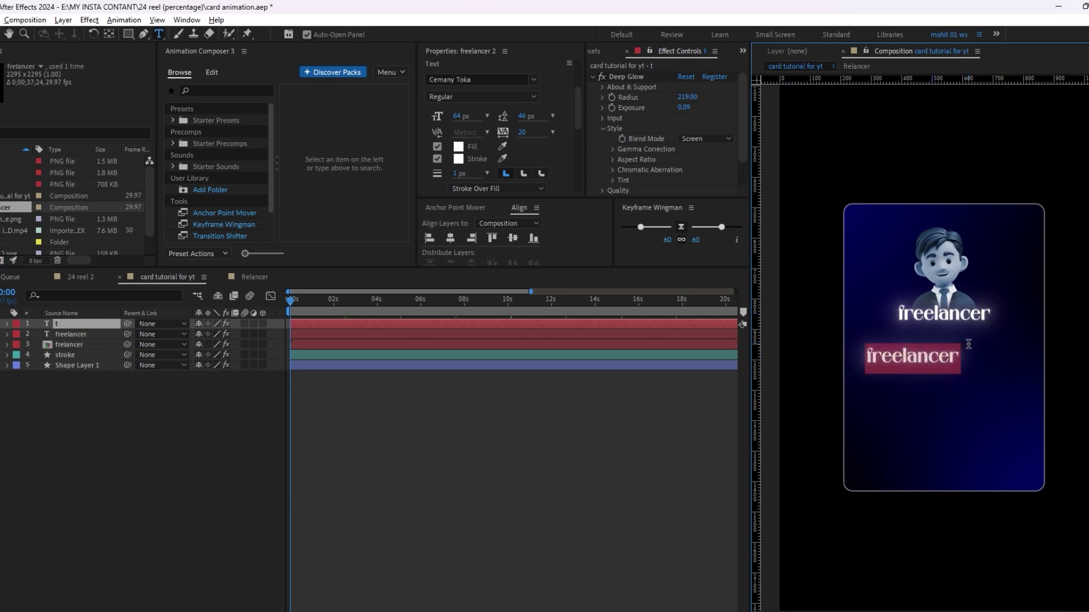
{"action": "type", "text": "ime"}
{"action": "key", "text": "BackSpace"}
{"action": "left_click", "coordinate": [110, 451]}
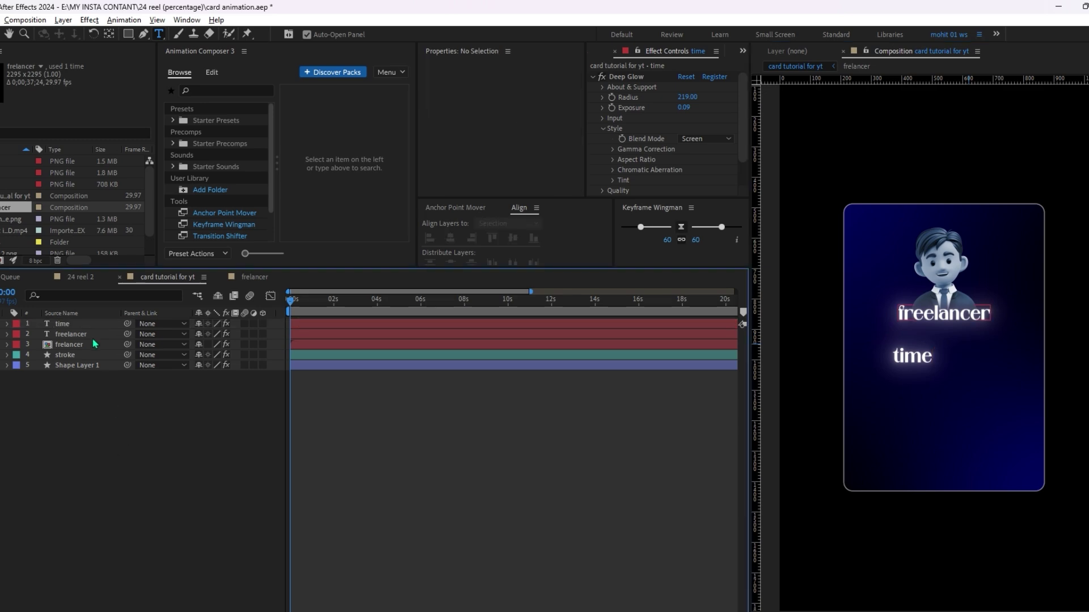
Step: Duplicate the time text to stack the words Freedom, Risk and Money below it, and retype the first word as "Time"
{"action": "left_click_drag", "start_coordinate": [5, 336], "coordinate": [1, 347]}
{"action": "key", "text": "ctrl+d"}
{"action": "type", "text": "Freedom"}
{"action": "key", "text": "ctrl+d"}
{"action": "key", "text": "ctrl+d"}
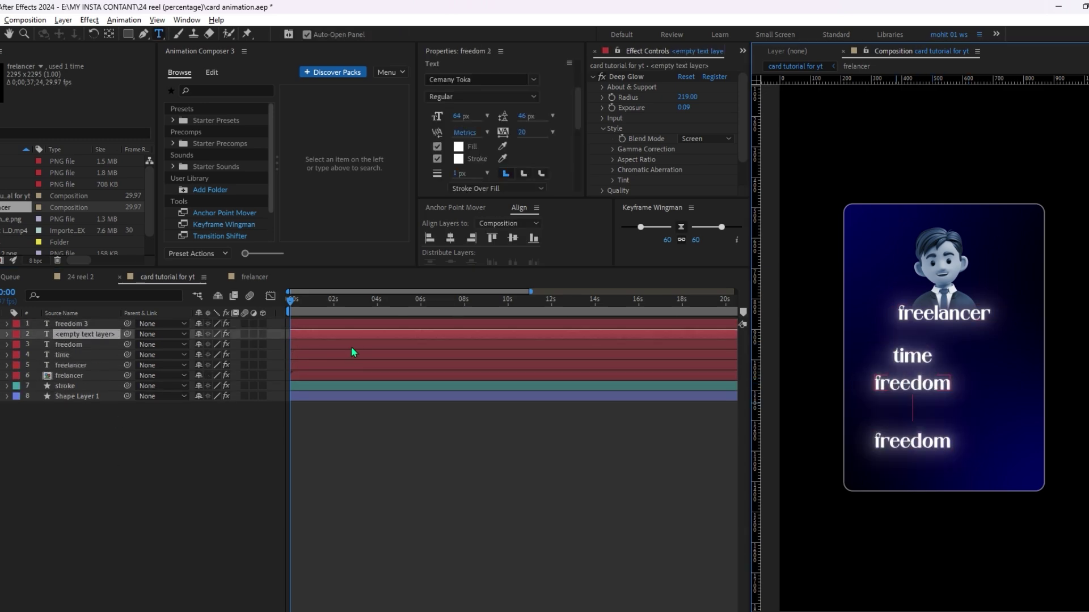
{"action": "type", "text": "Risk"}
{"action": "left_click", "coordinate": [417, 327]}
{"action": "type", "text": "Money"}
{"action": "left_click", "coordinate": [901, 361]}
{"action": "double_click", "coordinate": [902, 361]}
{"action": "type", "text": "Time"}
Step: Set the Time, Freedom, Risk and Money text layers to the Poppins font at 41 px
{"action": "left_click", "coordinate": [66, 324], "text": "shift"}
{"action": "left_click_drag", "start_coordinate": [460, 116], "coordinate": [448, 116]}
{"action": "left_click", "coordinate": [805, 284]}
{"action": "left_click_drag", "start_coordinate": [1003, 347], "coordinate": [996, 283]}
{"action": "left_click", "coordinate": [910, 299]}
{"action": "scroll", "coordinate": [916, 314], "scroll_direction": "up", "scroll_amount": 1}
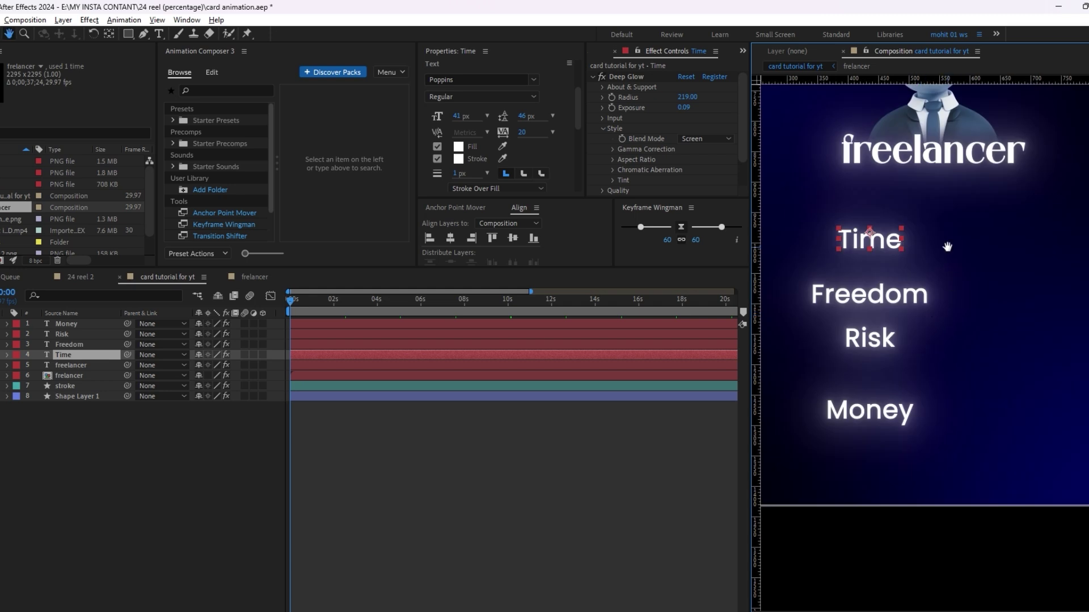
{"action": "left_click_drag", "start_coordinate": [947, 246], "coordinate": [980, 343]}
{"action": "left_click", "coordinate": [689, 468]}
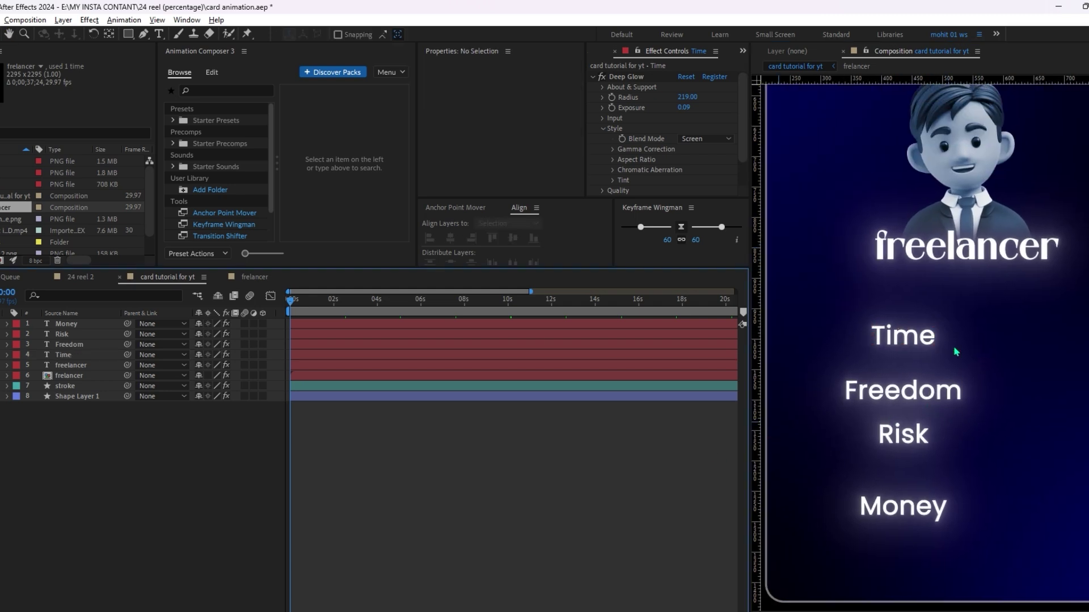
Step: Center the anchor points of the Time, Freedom, Risk and Money text layers within their words
{"action": "left_click", "coordinate": [917, 340]}
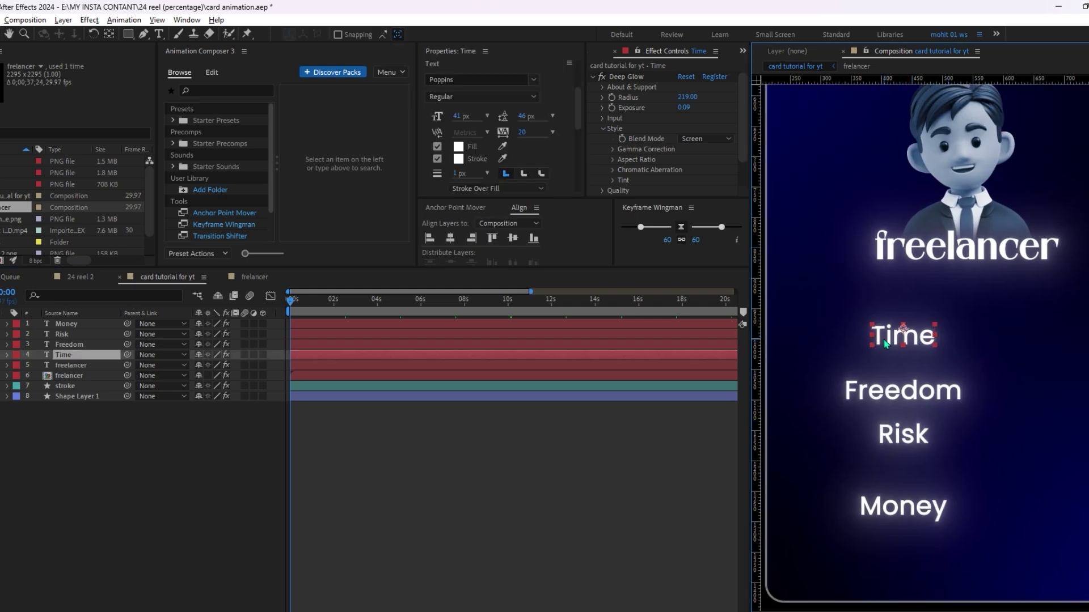
{"action": "left_click", "coordinate": [907, 507], "text": "shift"}
{"action": "left_click", "coordinate": [901, 437], "text": "shift"}
{"action": "left_click", "coordinate": [904, 391], "text": "shift"}
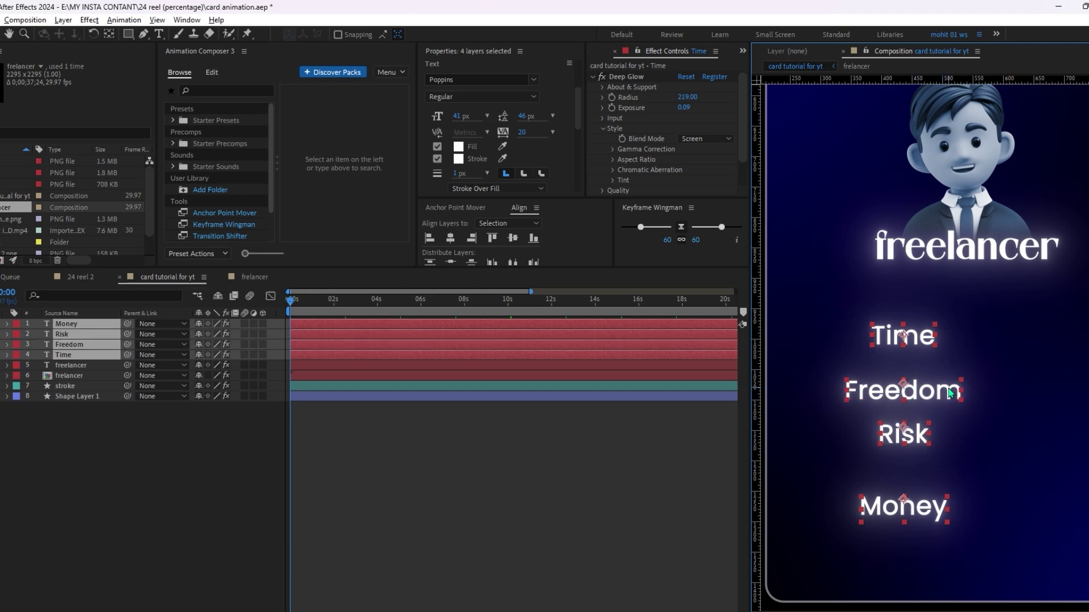
{"action": "key", "text": "ctrl+alt+Home"}
Step: Soften the Deep Glow on the Time text by setting its radius to 88 and exposure to 0.05
{"action": "left_click", "coordinate": [936, 362]}
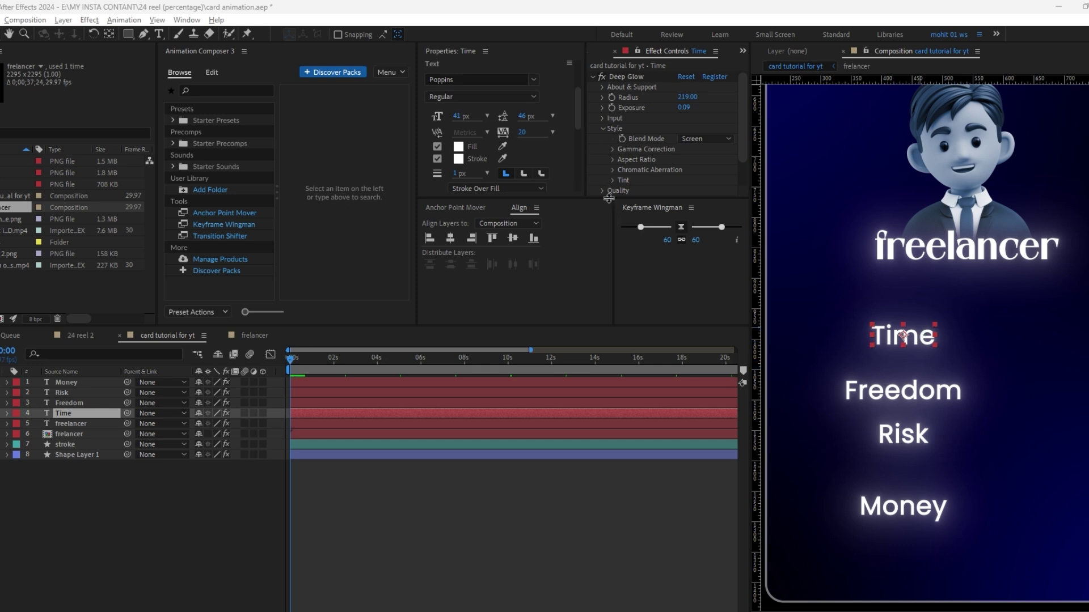
{"action": "left_click_drag", "start_coordinate": [608, 199], "coordinate": [608, 268]}
{"action": "left_click", "coordinate": [683, 108]}
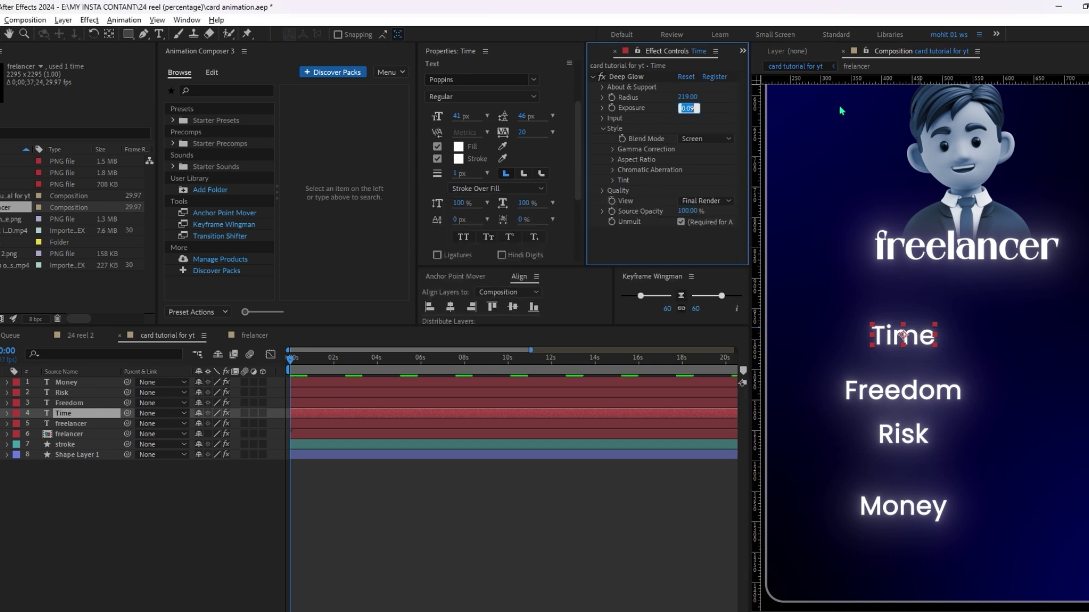
{"action": "key", "text": "Down"}
{"action": "key", "text": "Down"}
{"action": "key", "text": "Down"}
{"action": "left_click_drag", "start_coordinate": [688, 99], "coordinate": [655, 118]}
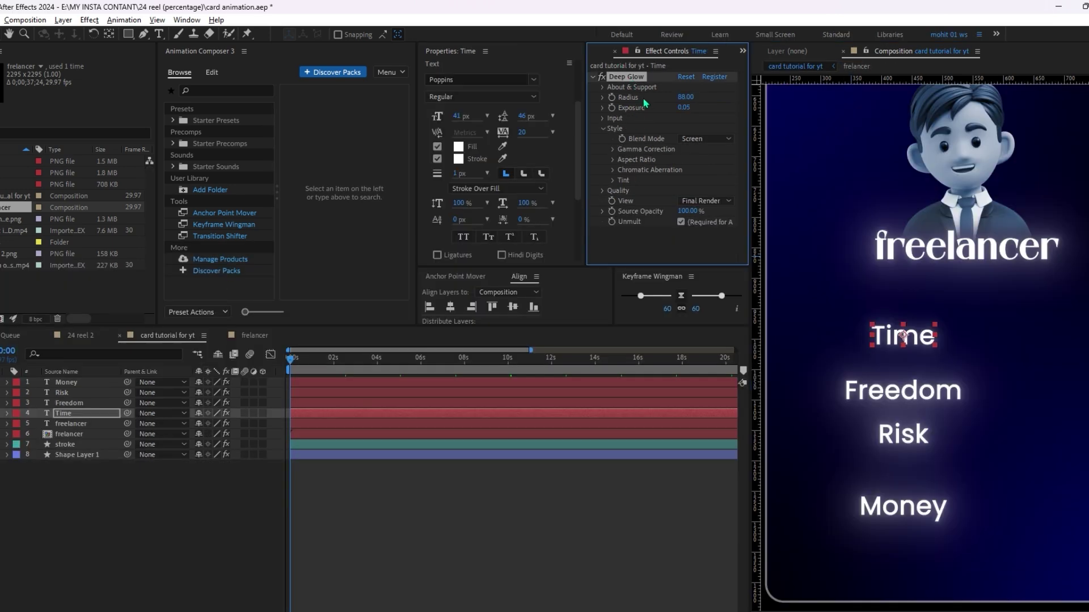
Step: Paste the Time layer's Deep Glow settings onto the Freedom, Risk and Money text layers
{"action": "left_click", "coordinate": [889, 400]}
{"action": "left_click", "coordinate": [907, 434], "text": "shift"}
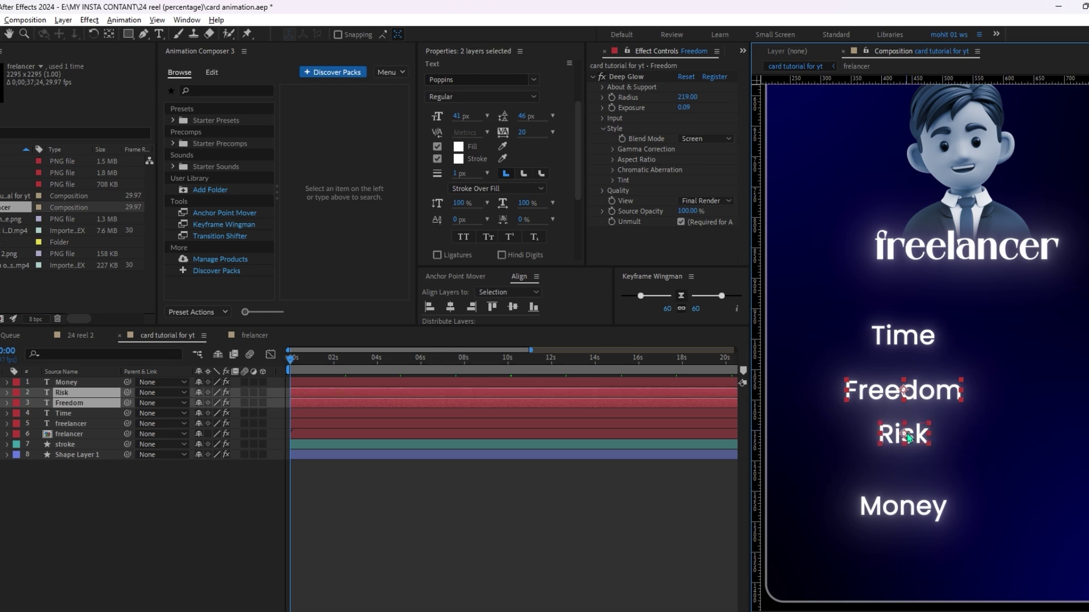
{"action": "left_click", "coordinate": [895, 505], "text": "shift"}
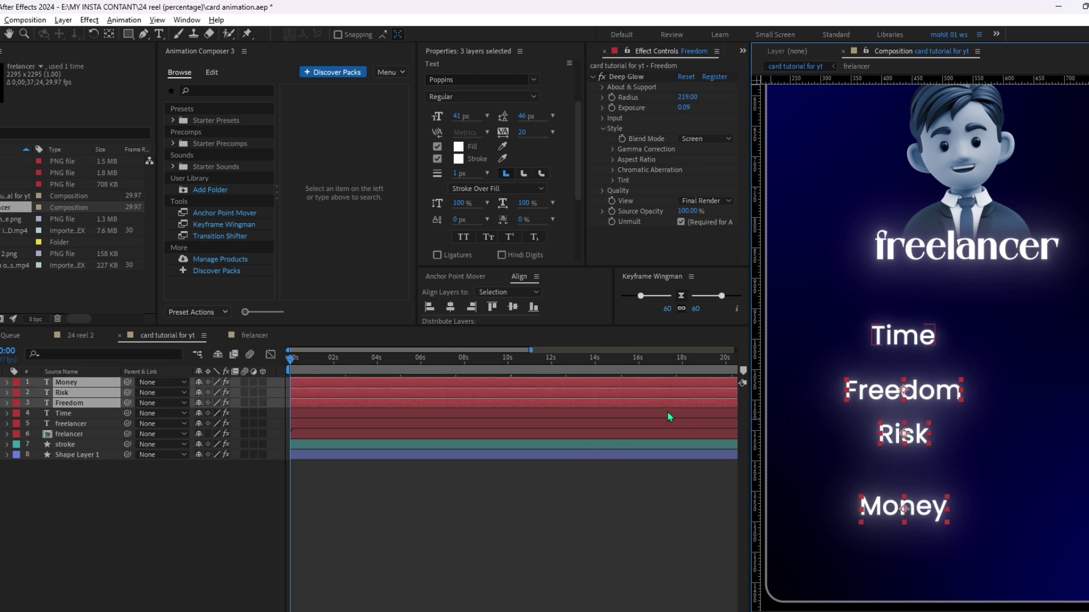
{"action": "key", "text": "ctrl+v"}
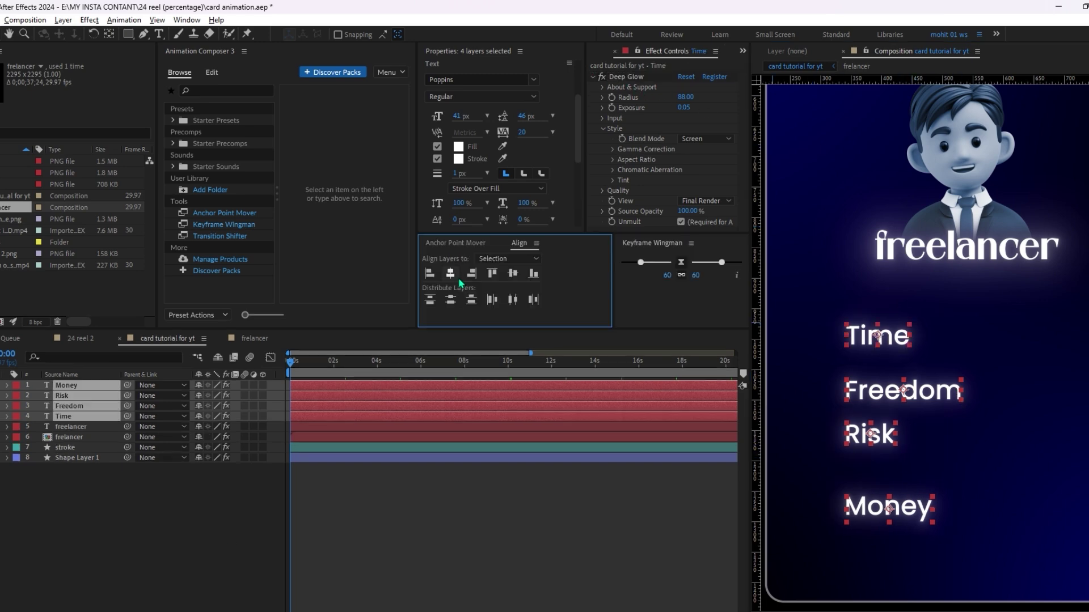
Step: Left-align the four words, distribute them evenly in height and nudge the group slightly to the left on the card
{"action": "left_click", "coordinate": [454, 276]}
{"action": "left_click", "coordinate": [436, 276]}
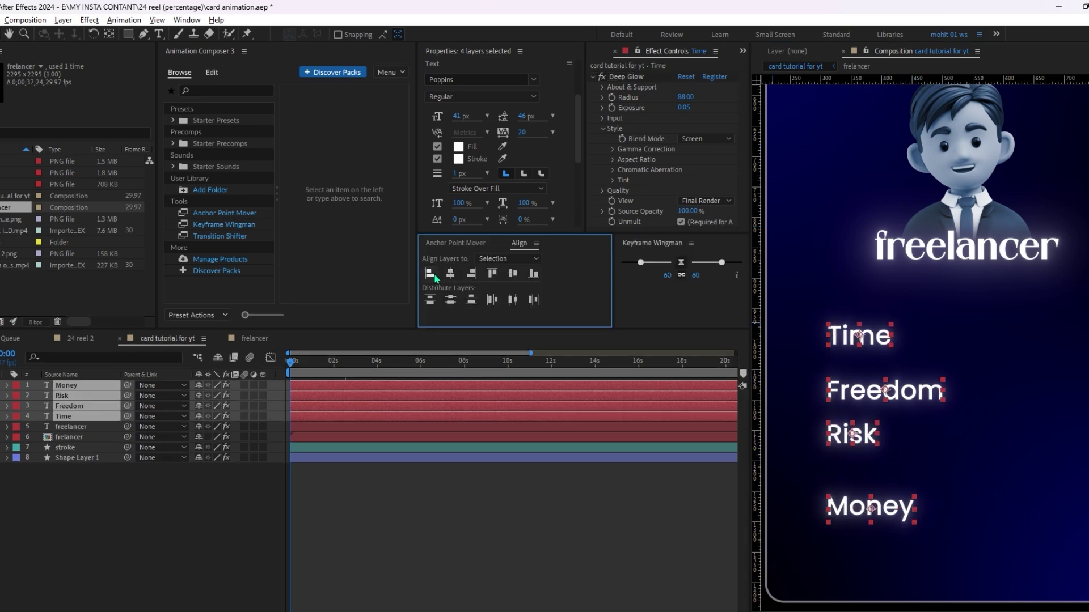
{"action": "left_click", "coordinate": [450, 300]}
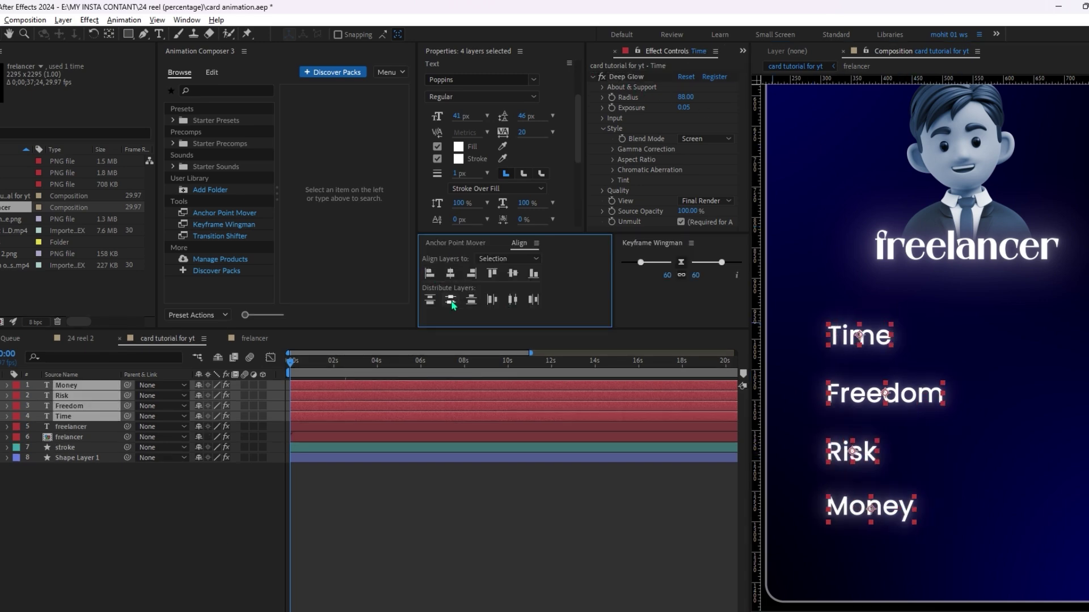
{"action": "mouse_move", "coordinate": [870, 394]}
{"action": "left_mouse_down"}
{"action": "mouse_move", "coordinate": [870, 406]}
{"action": "mouse_move", "coordinate": [865, 396]}
{"action": "left_mouse_up"}
{"action": "scroll", "coordinate": [864, 405], "scroll_direction": "down", "scroll_amount": 3}
{"action": "left_click_drag", "start_coordinate": [934, 421], "coordinate": [976, 404]}
{"action": "scroll", "coordinate": [973, 290], "scroll_direction": "up", "scroll_amount": 2}
{"action": "left_click_drag", "start_coordinate": [1024, 294], "coordinate": [992, 316]}
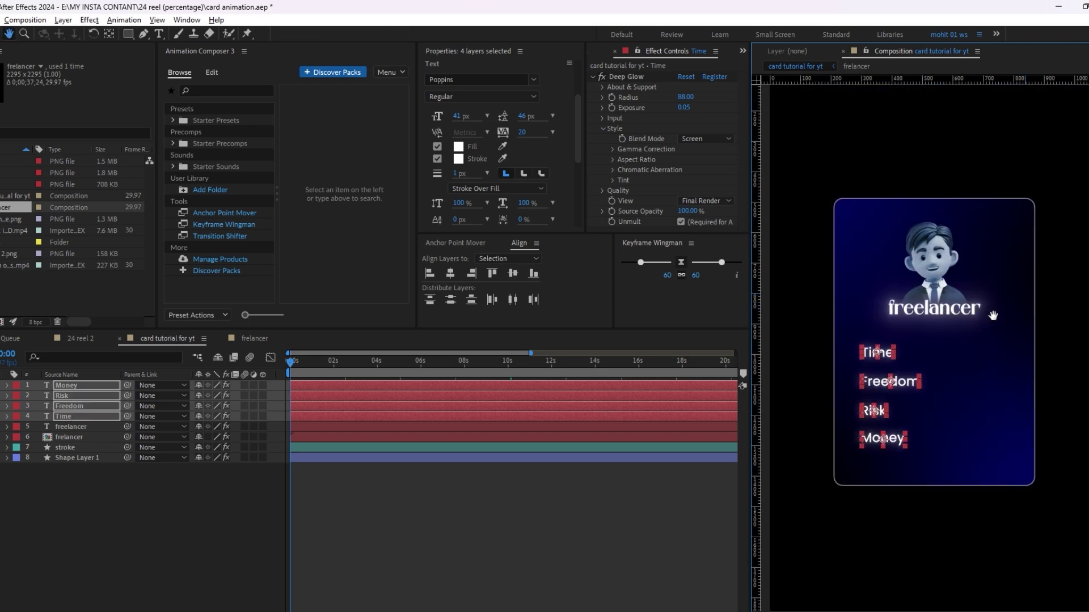
Step: Draw a straight horizontal divider line with the Pen tool between the words Time and Freedom, as a new shape layer
{"action": "left_click", "coordinate": [145, 38]}
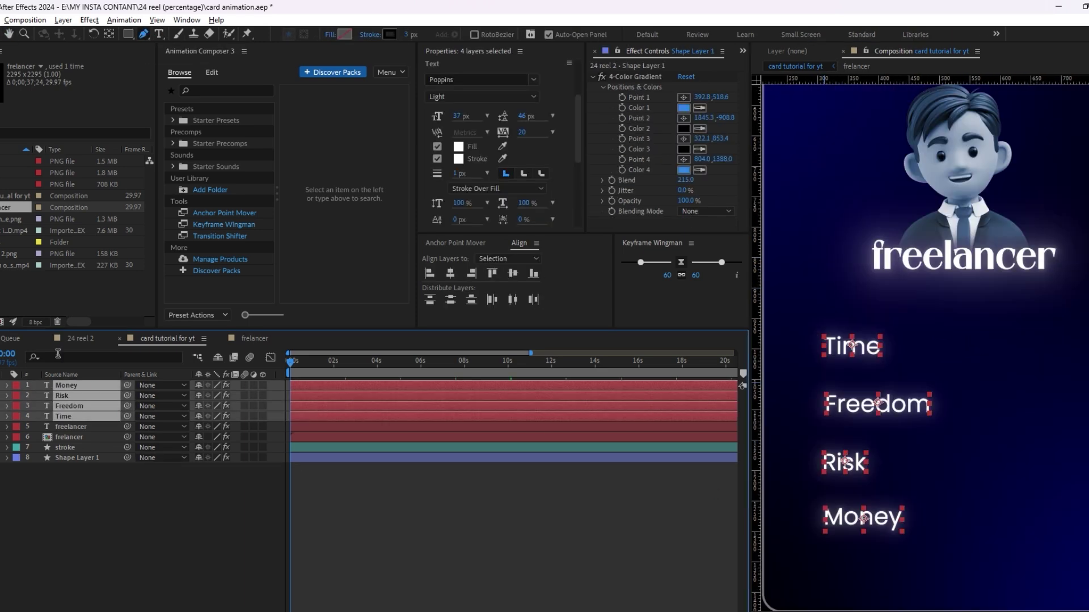
{"action": "left_click", "coordinate": [136, 508]}
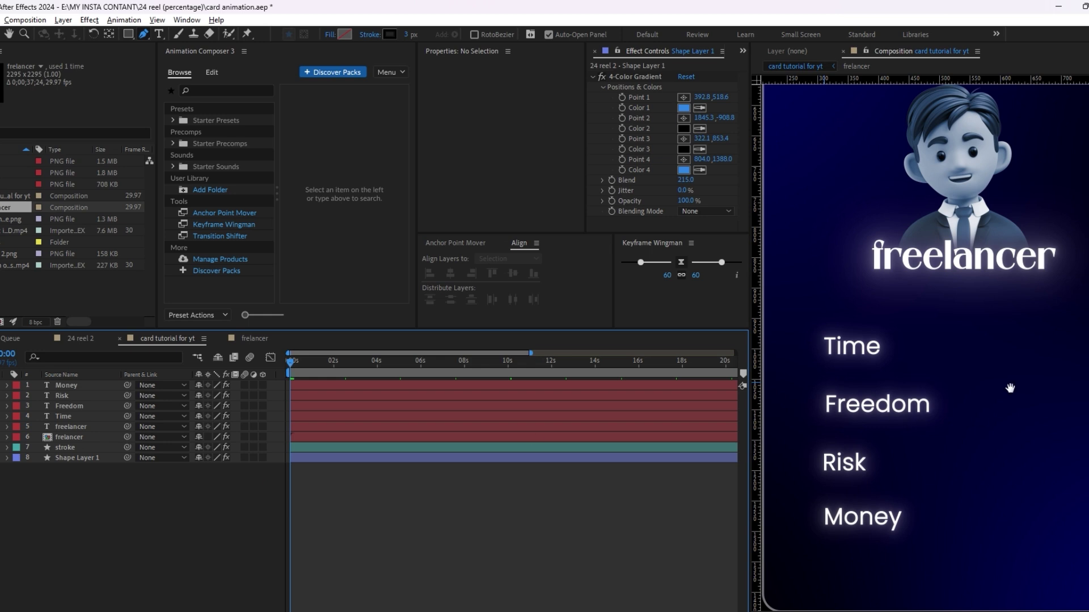
{"action": "left_click", "coordinate": [820, 376]}
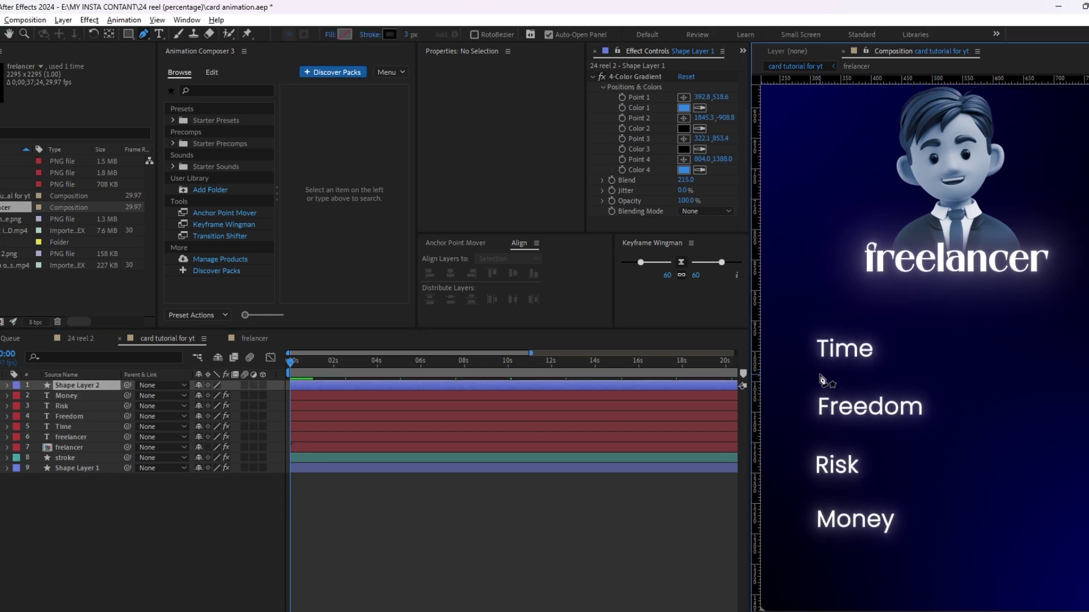
{"action": "key", "text": "h"}
{"action": "mouse_move", "coordinate": [1018, 370]}
{"action": "left_mouse_down"}
{"action": "mouse_move", "coordinate": [961, 368]}
{"action": "mouse_move", "coordinate": [998, 380]}
{"action": "left_mouse_up"}
{"action": "key", "text": "g"}
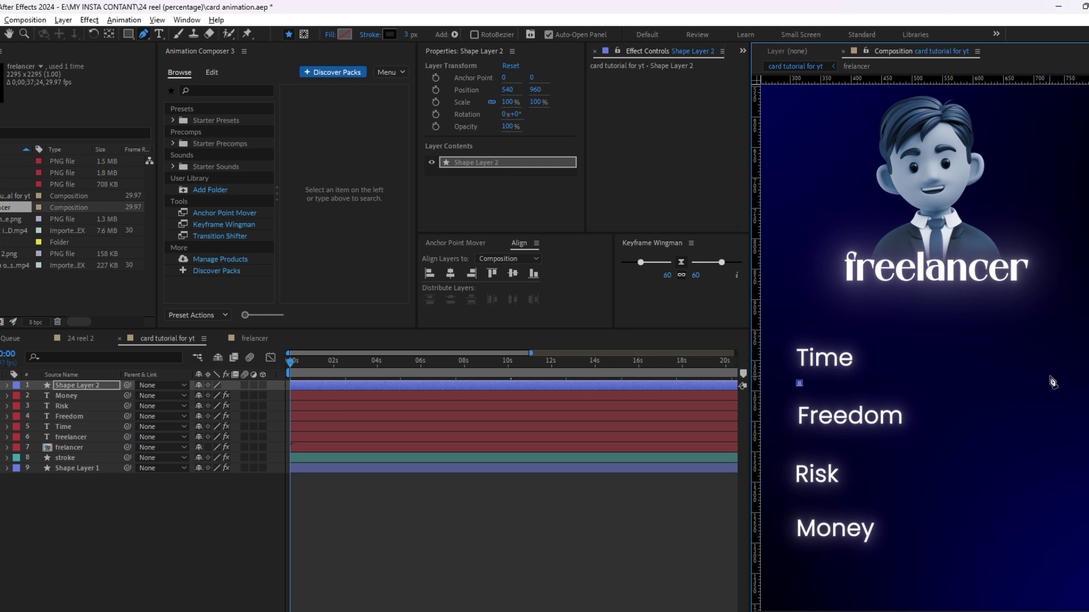
{"action": "scroll", "coordinate": [1055, 393], "scroll_direction": "down", "scroll_amount": 3}
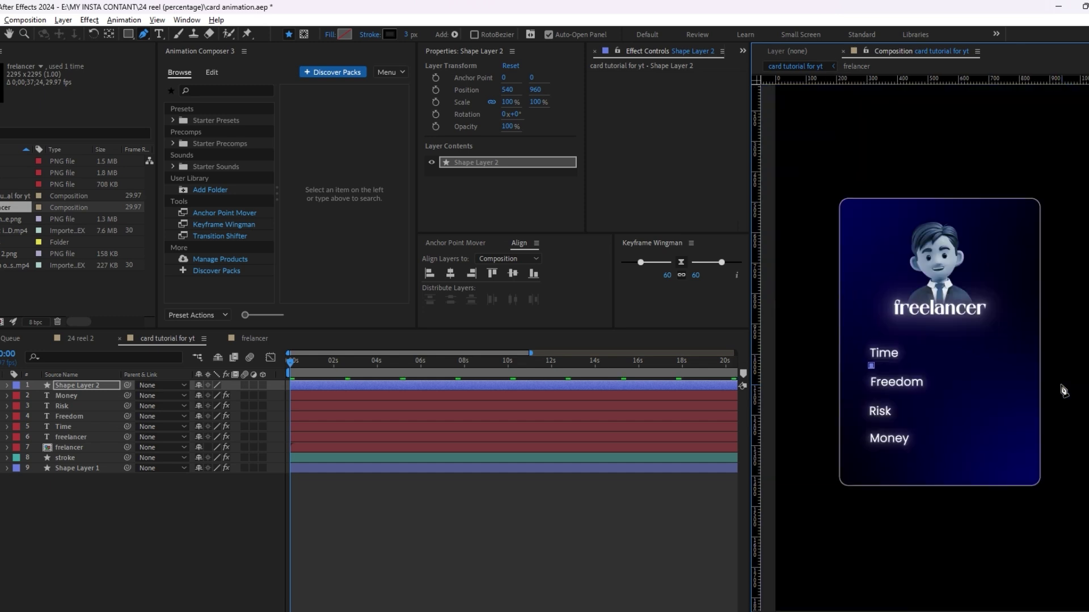
{"action": "scroll", "coordinate": [1014, 372], "scroll_direction": "up", "scroll_amount": 3}
{"action": "left_click", "coordinate": [1068, 348]}
{"action": "key", "text": "space"}
{"action": "left_click_drag", "start_coordinate": [1059, 295], "coordinate": [1023, 320]}
{"action": "key", "text": "space"}
{"action": "left_click_drag", "start_coordinate": [949, 233], "coordinate": [997, 259]}
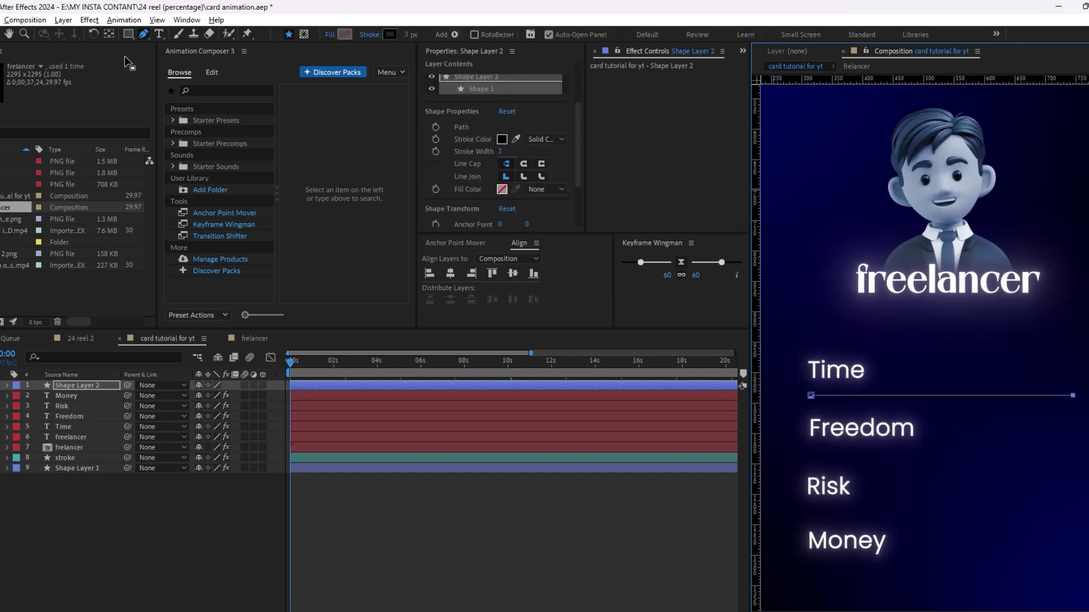
Step: Set the divider line's stroke color to off-white EEEEEE
{"action": "left_click", "coordinate": [502, 139]}
{"action": "left_click_drag", "start_coordinate": [491, 298], "coordinate": [361, 256]}
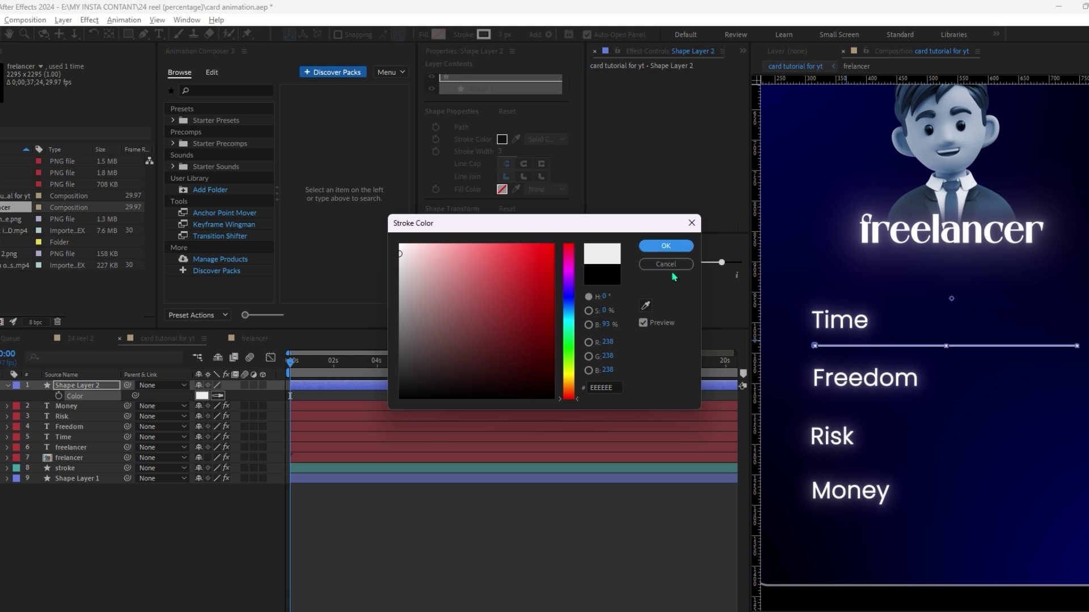
{"action": "left_click", "coordinate": [1031, 343]}
{"action": "left_click", "coordinate": [666, 246]}
{"action": "left_click", "coordinate": [649, 542]}
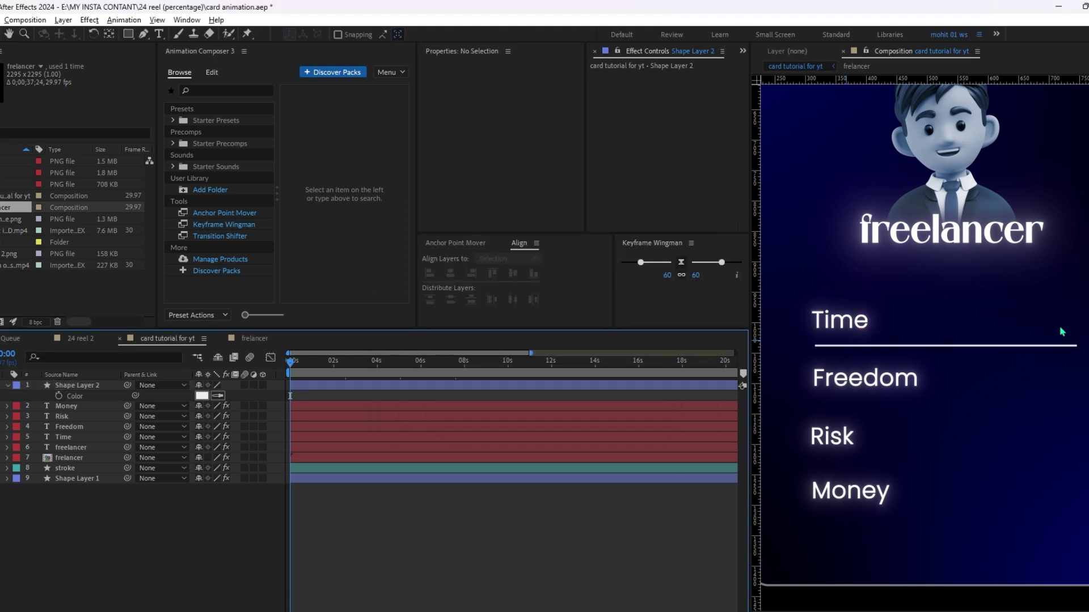
Step: Scale the divider line under Time up to 107% and keep its layer selected
{"action": "scroll", "coordinate": [959, 343], "scroll_direction": "down", "scroll_amount": 1}
{"action": "left_click_drag", "start_coordinate": [994, 326], "coordinate": [987, 371]}
{"action": "scroll", "coordinate": [960, 370], "scroll_direction": "up", "scroll_amount": 1}
{"action": "left_click", "coordinate": [972, 384]}
{"action": "key", "text": "s"}
{"action": "left_click", "coordinate": [235, 397]}
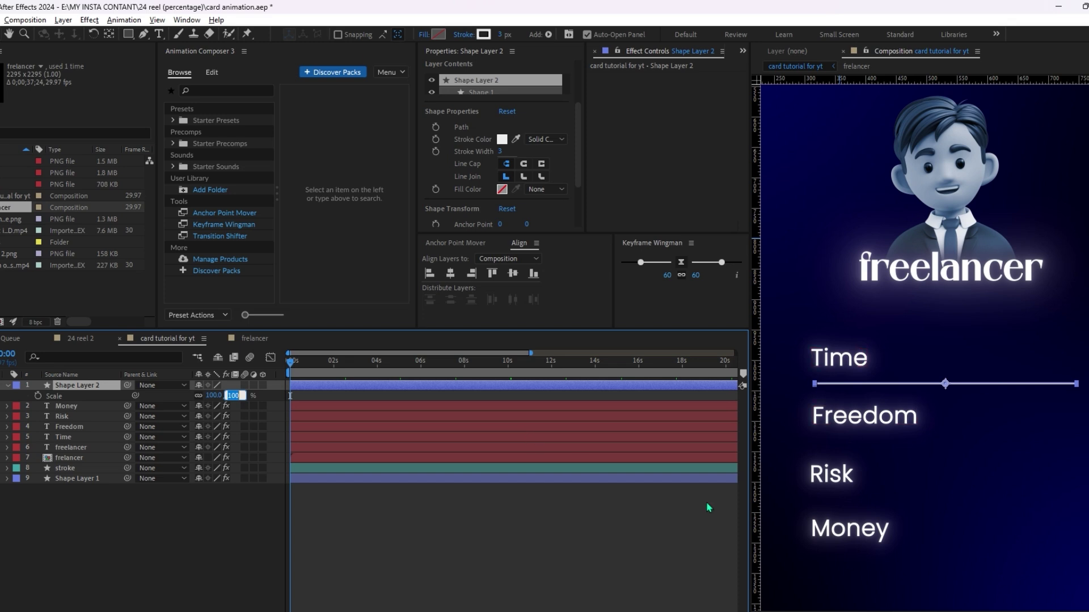
{"action": "key", "text": "Up"}
{"action": "key", "text": "Up"}
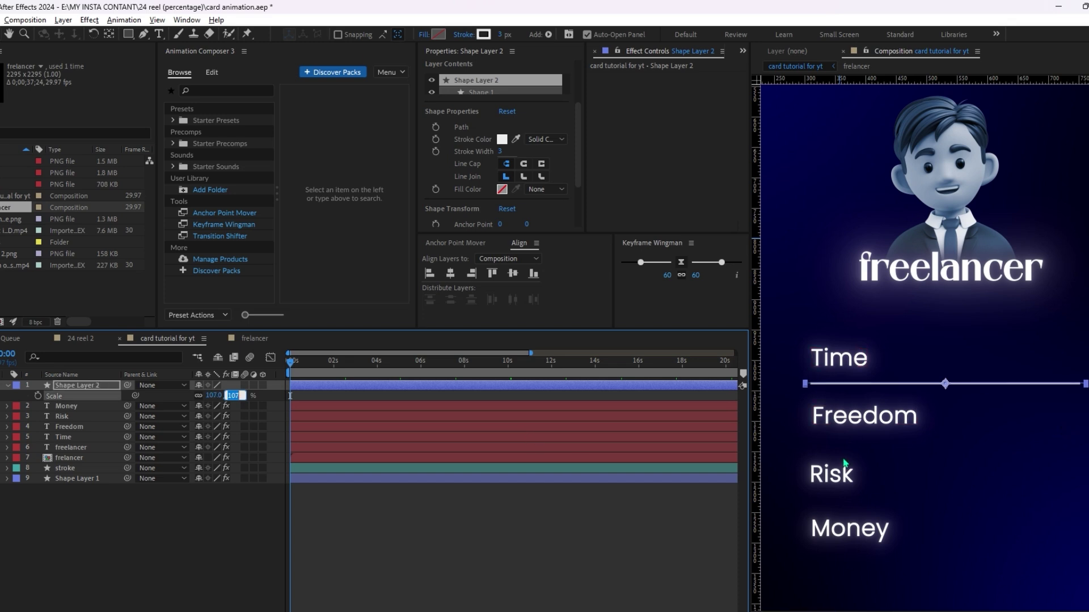
{"action": "left_click", "coordinate": [620, 590]}
{"action": "scroll", "coordinate": [946, 393], "scroll_direction": "down", "scroll_amount": 1}
{"action": "left_click", "coordinate": [943, 368]}
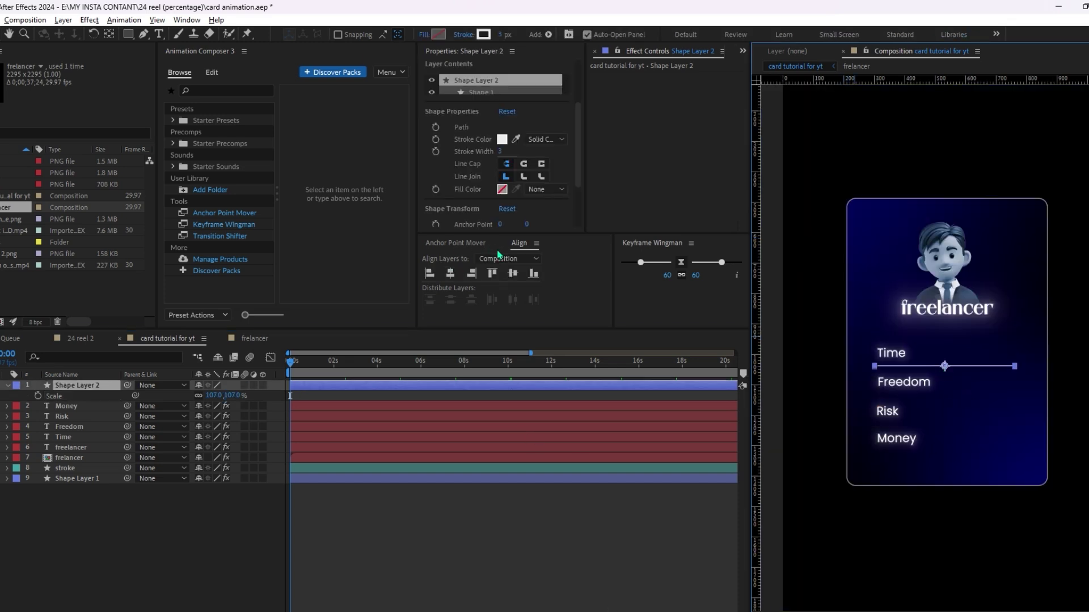
Step: Center the divider line horizontally in the composition and give its stroke a round line cap and round line join
{"action": "left_click", "coordinate": [450, 273]}
{"action": "key", "text": "period"}
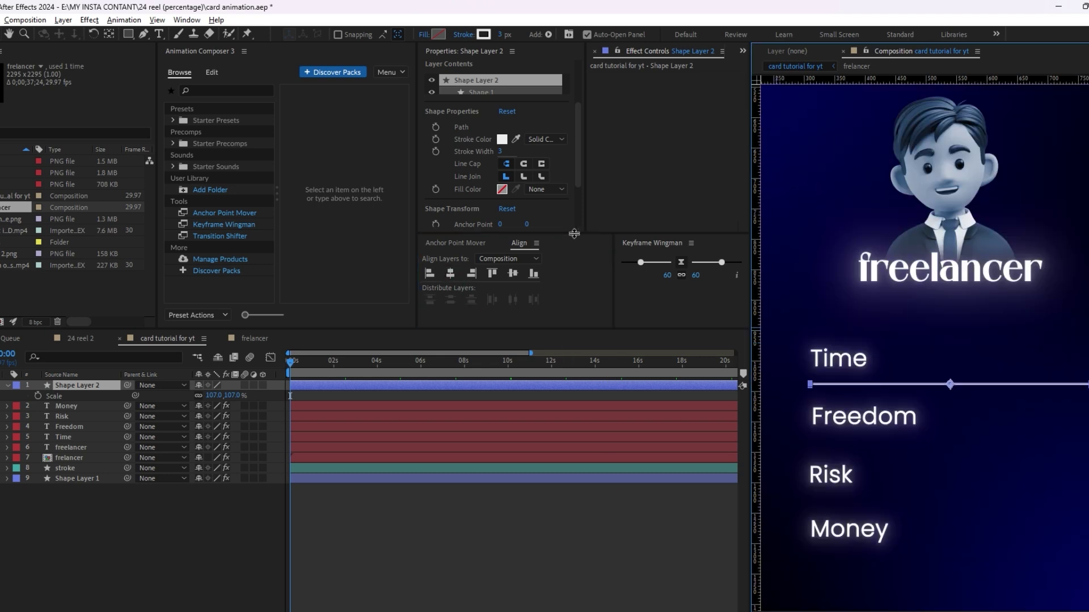
{"action": "left_click_drag", "start_coordinate": [574, 234], "coordinate": [574, 276]}
{"action": "left_click", "coordinate": [524, 164]}
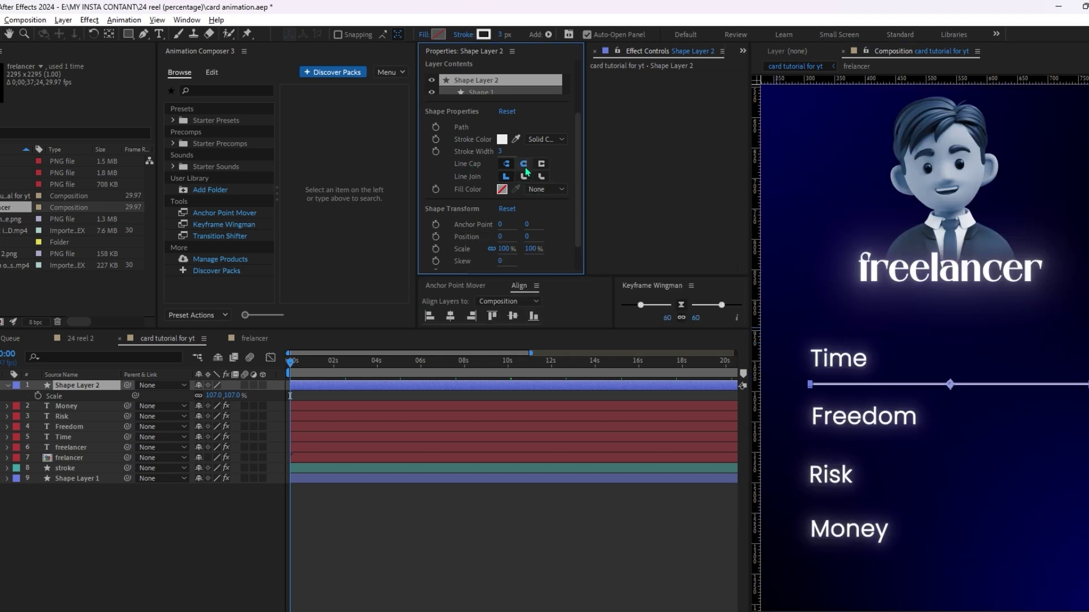
{"action": "left_click", "coordinate": [523, 177]}
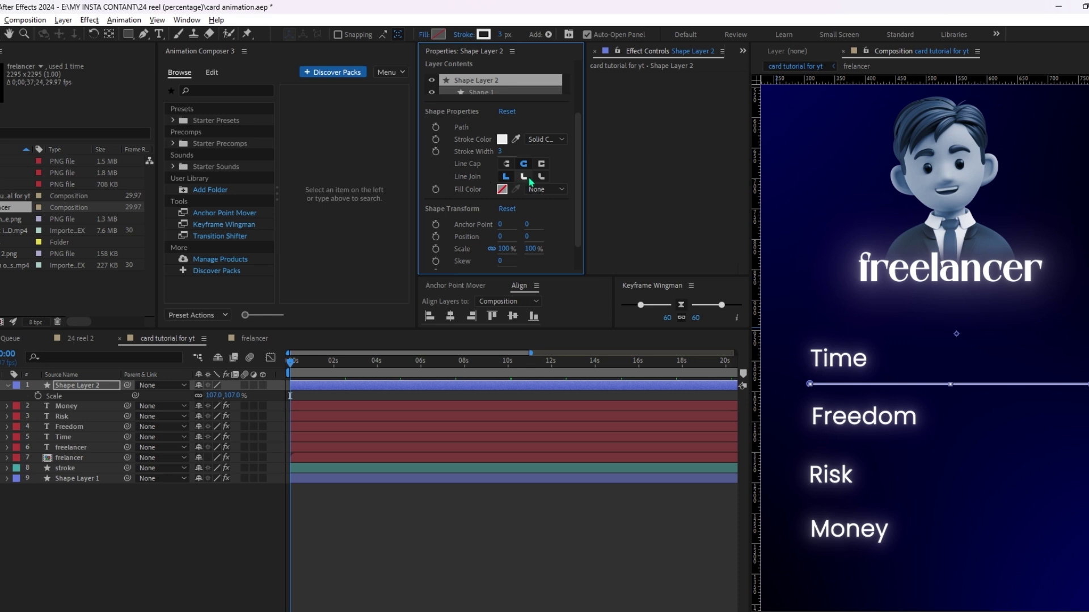
{"action": "left_click", "coordinate": [794, 395]}
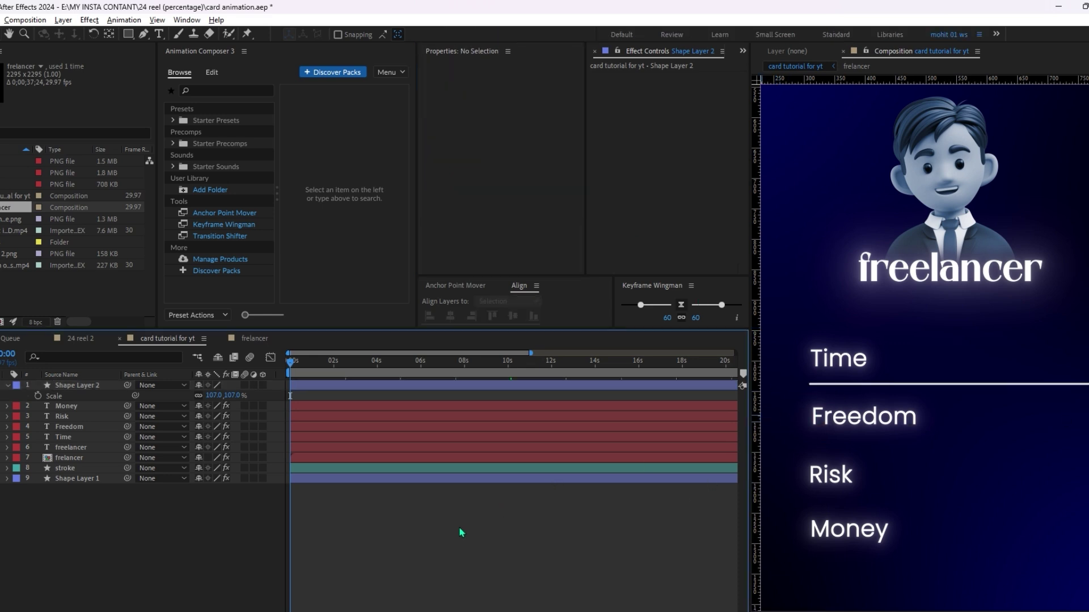
Step: Set the divider line's stroke color to black 000000 and its stroke width to 13 px
{"action": "left_click", "coordinate": [959, 384]}
{"action": "mouse_move", "coordinate": [399, 398]}
{"action": "left_mouse_down"}
{"action": "mouse_move", "coordinate": [411, 328]}
{"action": "mouse_move", "coordinate": [399, 399]}
{"action": "left_mouse_up"}
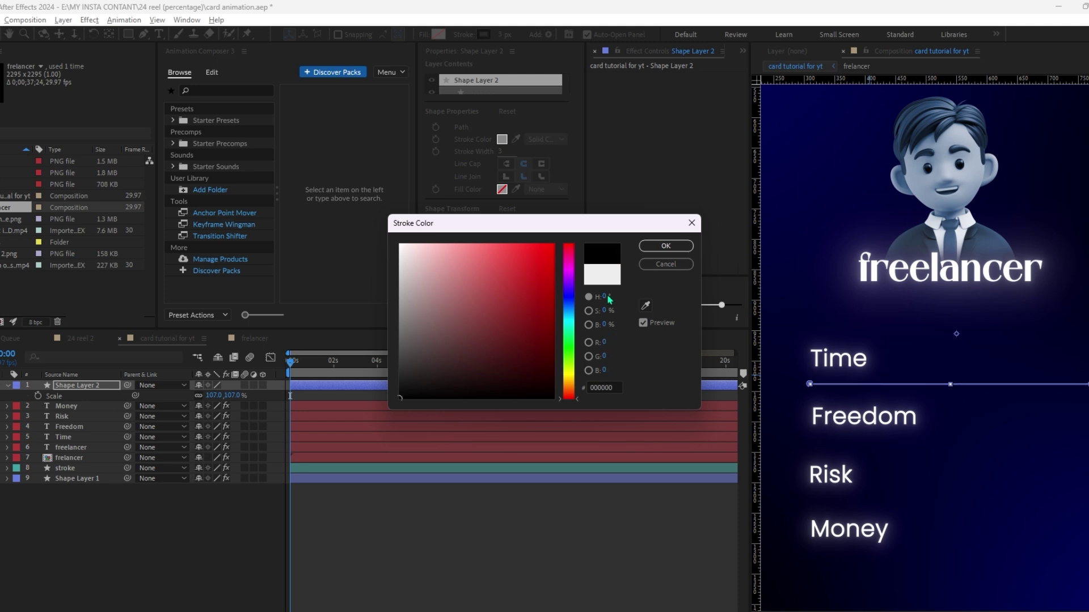
{"action": "left_click", "coordinate": [683, 246]}
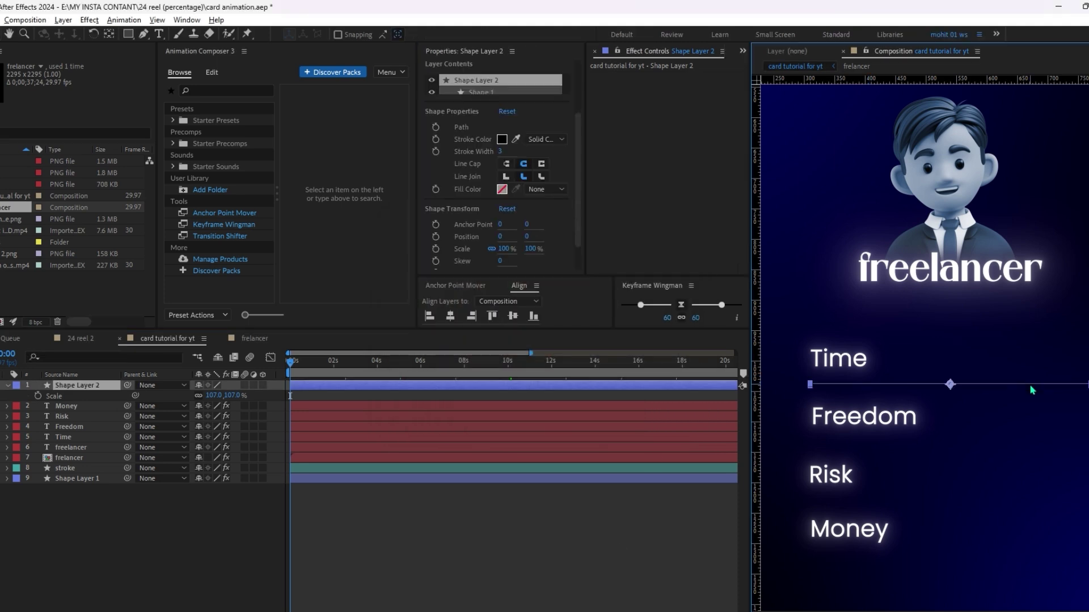
{"action": "left_click", "coordinate": [500, 152]}
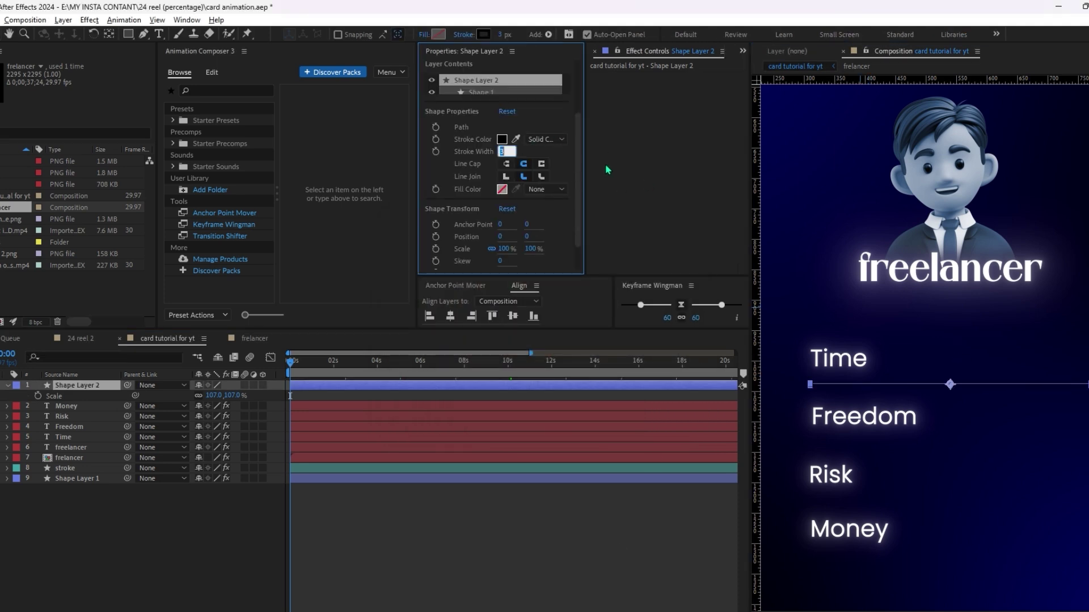
{"action": "key", "text": "Up"}
{"action": "key", "text": "Up"}
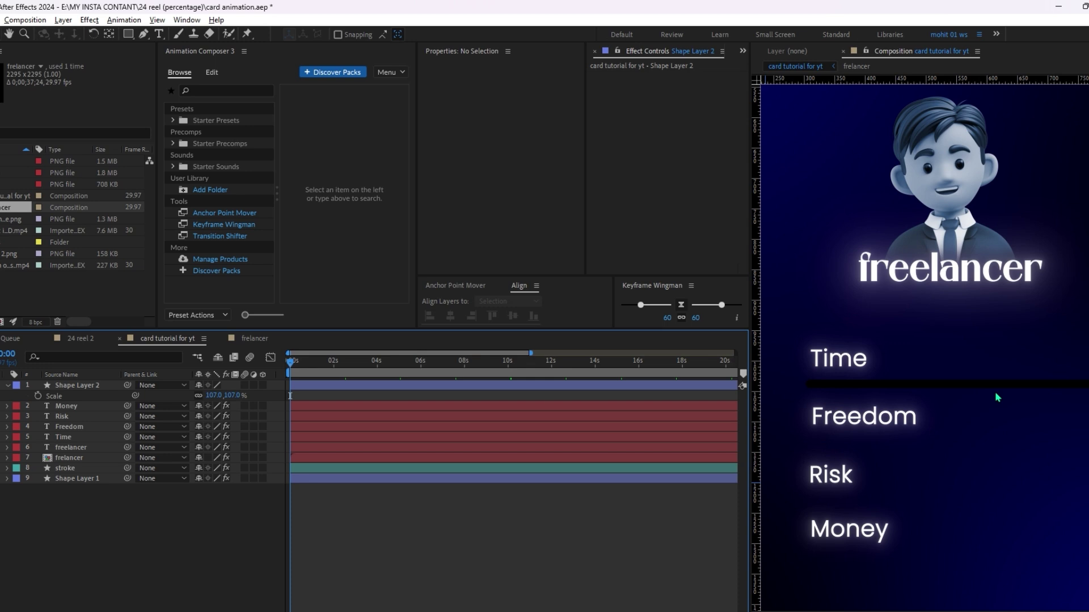
Step: Apply Gaussian Blur (Legacy) to the black line under Time with a blurriness of 14.7
{"action": "left_click", "coordinate": [981, 387]}
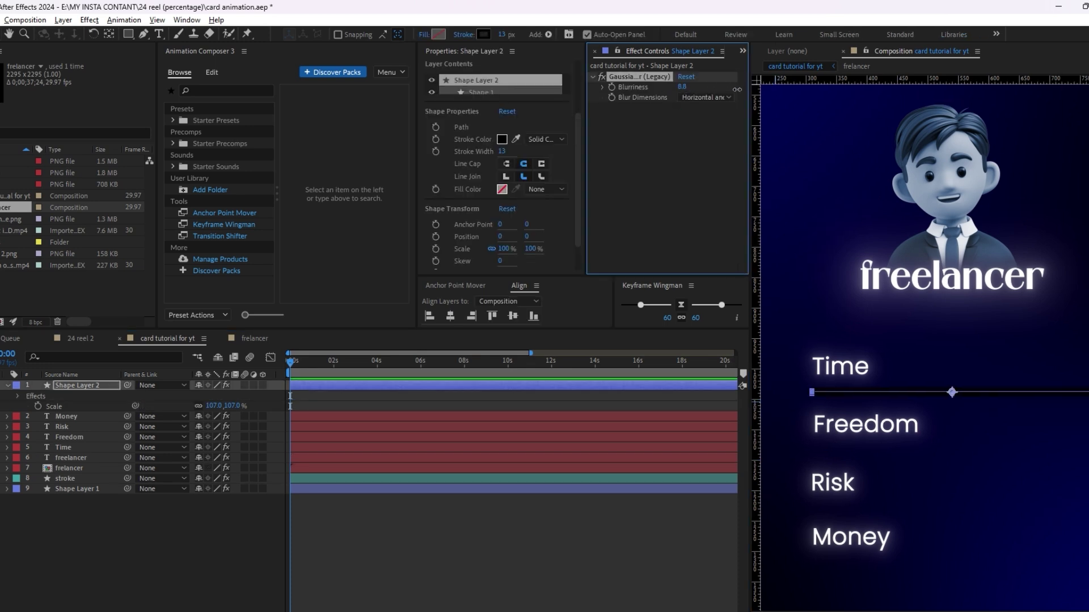
{"action": "left_click_drag", "start_coordinate": [737, 90], "coordinate": [742, 90]}
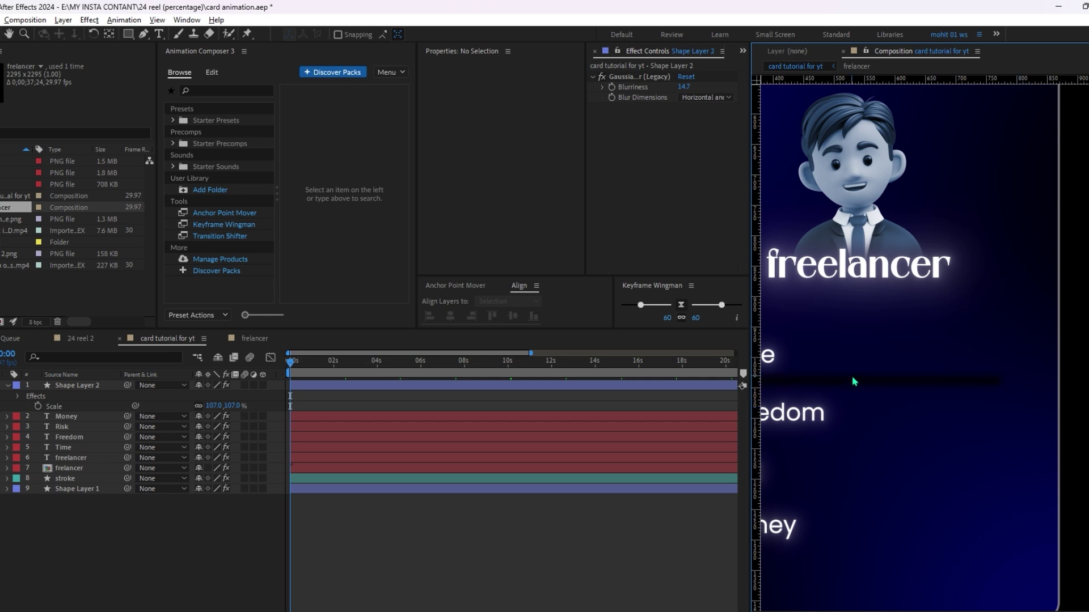
{"action": "left_click", "coordinate": [854, 382]}
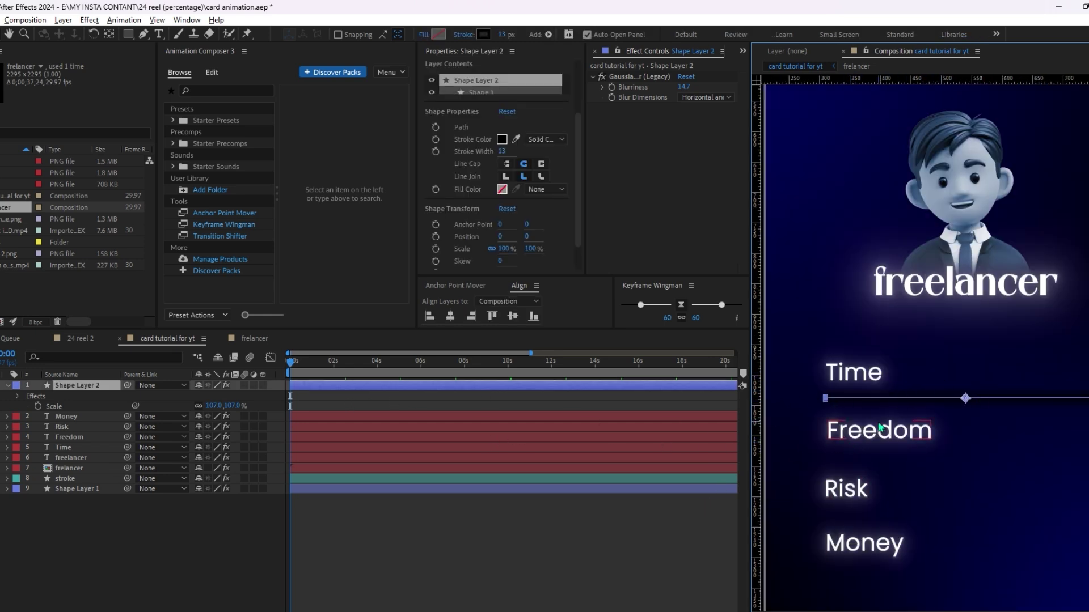
Step: Set the opacity of the blurred black line layer to 70%
{"action": "scroll", "coordinate": [880, 428], "scroll_direction": "up", "scroll_amount": 3}
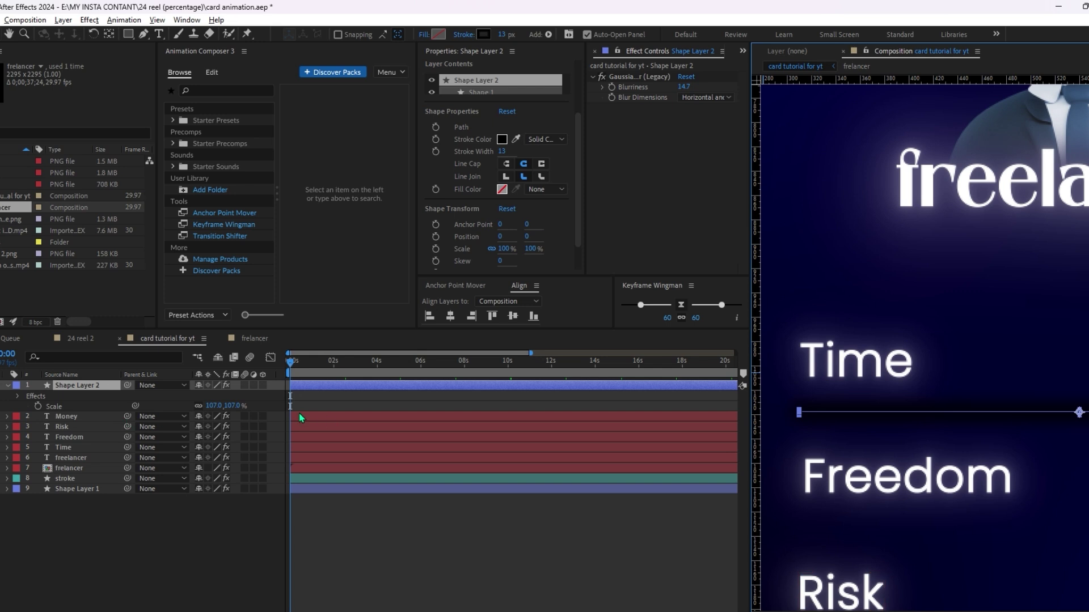
{"action": "key", "text": "t"}
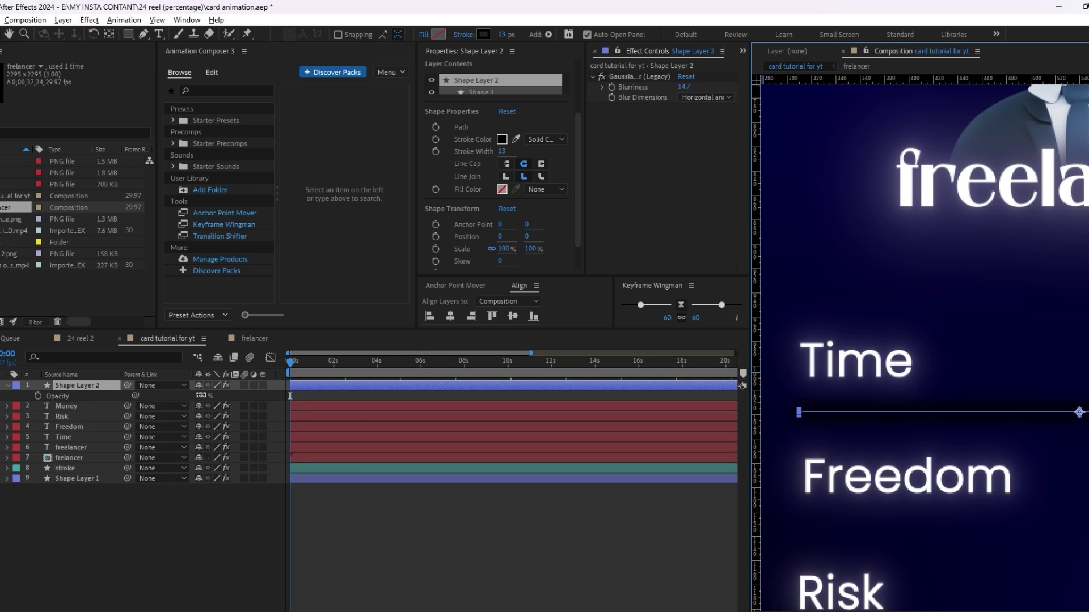
{"action": "left_click_drag", "start_coordinate": [181, 397], "coordinate": [171, 401]}
{"action": "left_click", "coordinate": [373, 518]}
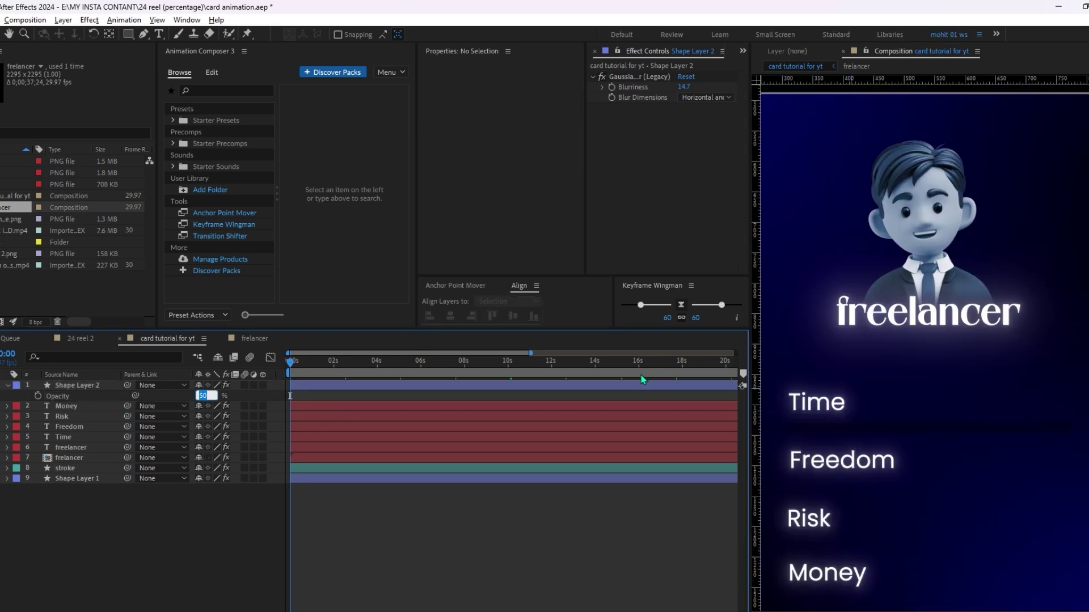
{"action": "type", "text": "70"}
{"action": "key", "text": "Return"}
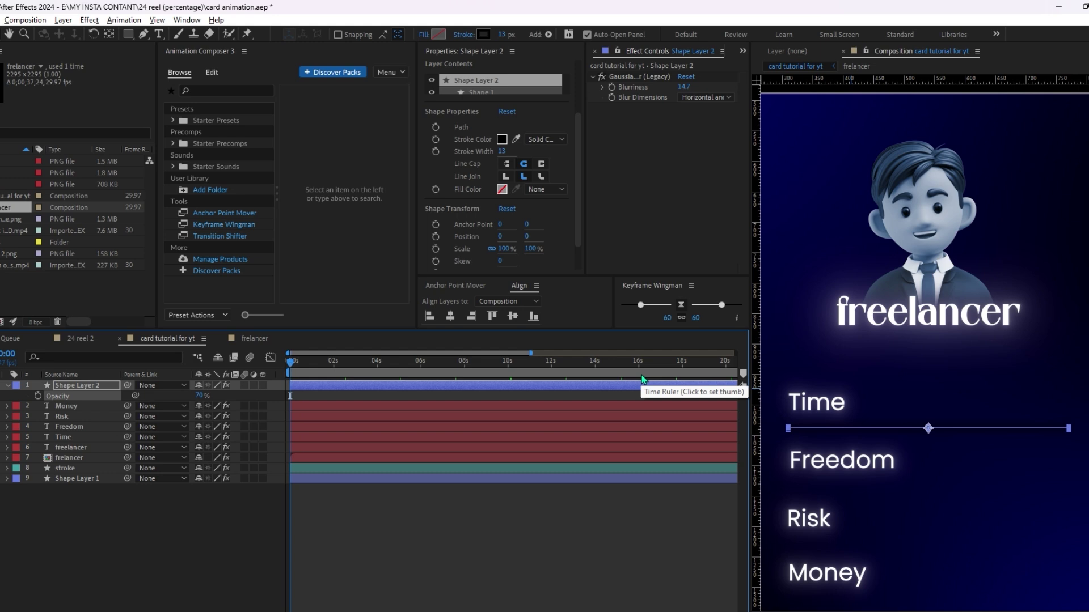
{"action": "left_click", "coordinate": [669, 513]}
{"action": "left_click_drag", "start_coordinate": [989, 335], "coordinate": [1016, 305]}
Step: Duplicate the black line layer and remove the Gaussian Blur effect from the copy
{"action": "left_click", "coordinate": [980, 398]}
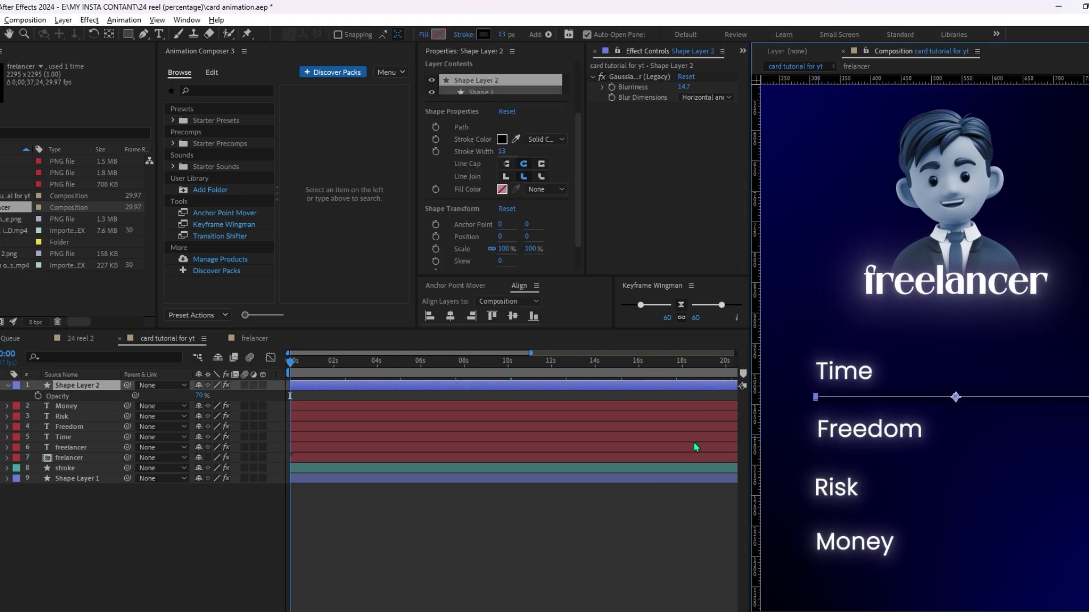
{"action": "key", "text": "ctrl+d"}
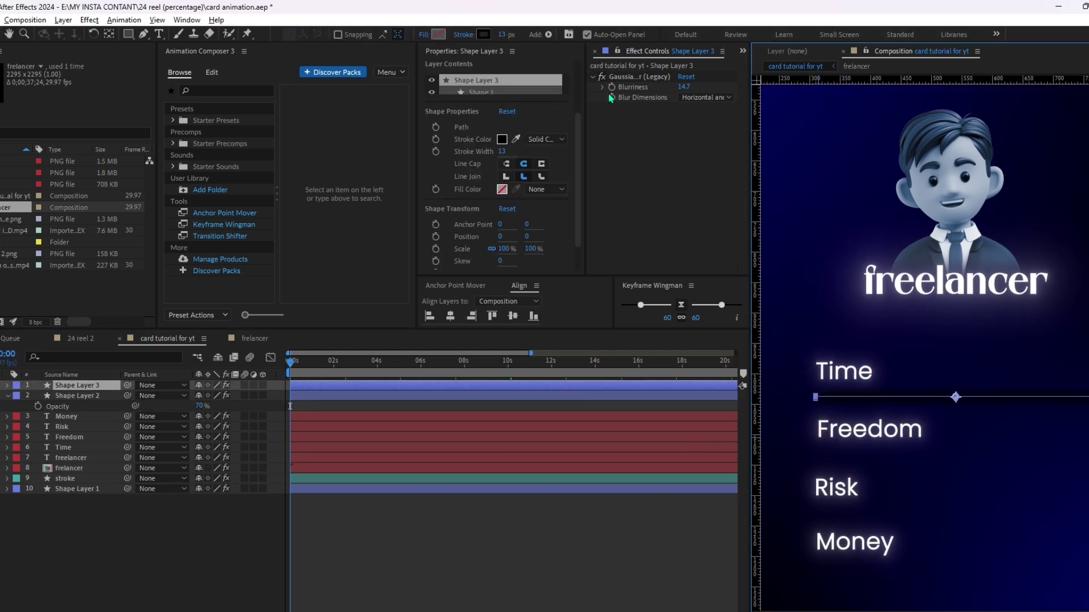
{"action": "left_click", "coordinate": [633, 77]}
{"action": "key", "text": "Delete"}
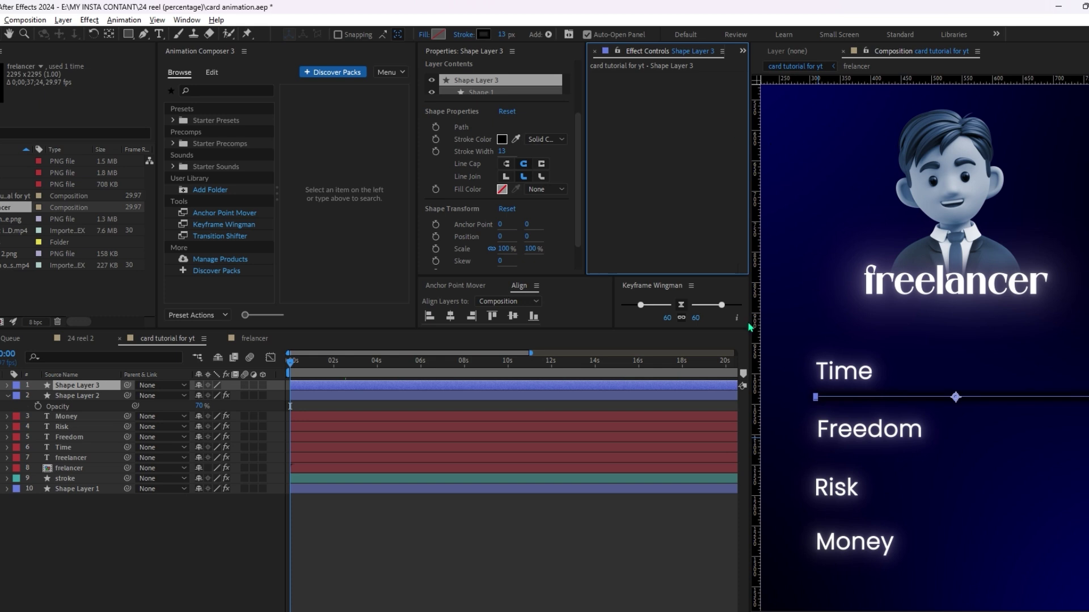
Step: Set the duplicated line's stroke color to bright green and its stroke width to 8 px
{"action": "left_click", "coordinate": [83, 388]}
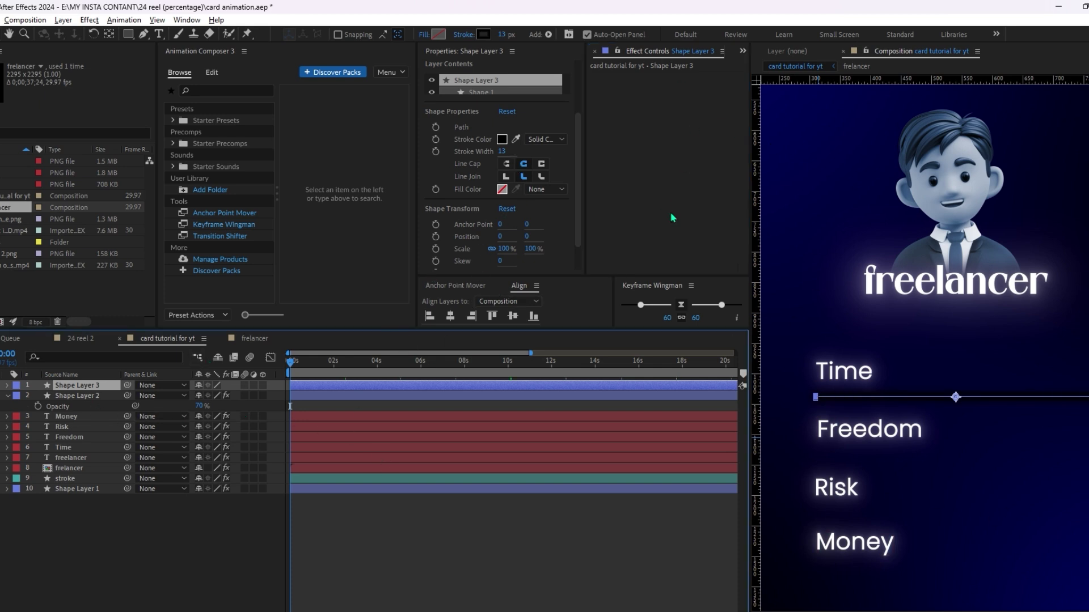
{"action": "left_click", "coordinate": [502, 139]}
{"action": "left_click", "coordinate": [569, 338]}
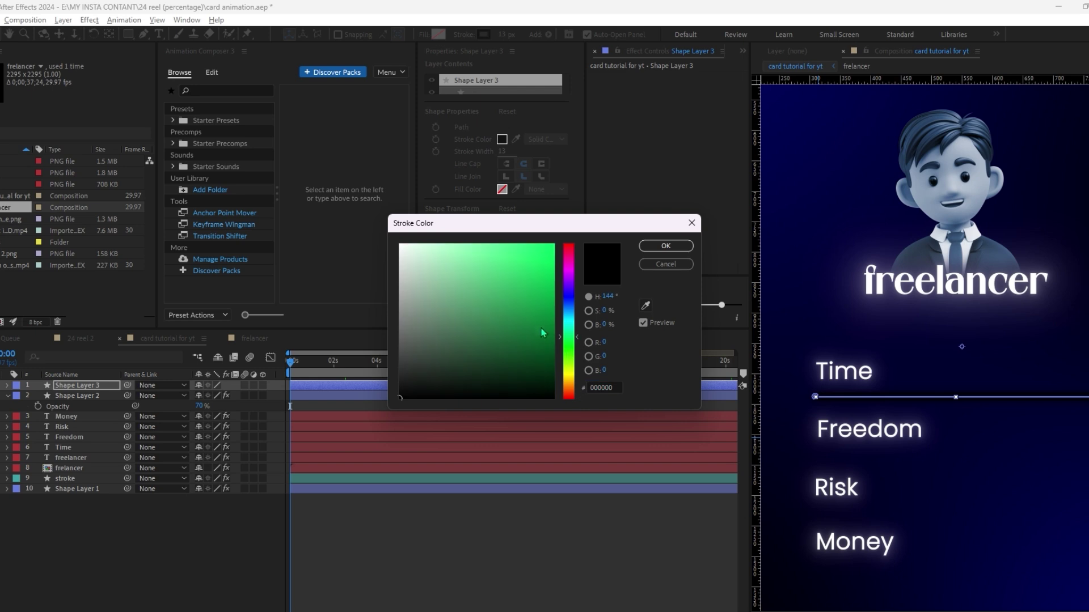
{"action": "left_click_drag", "start_coordinate": [543, 333], "coordinate": [594, 227]}
{"action": "left_click", "coordinate": [569, 359]}
{"action": "left_click_drag", "start_coordinate": [546, 302], "coordinate": [515, 245]}
{"action": "left_click", "coordinate": [569, 347]}
{"action": "left_click", "coordinate": [664, 246]}
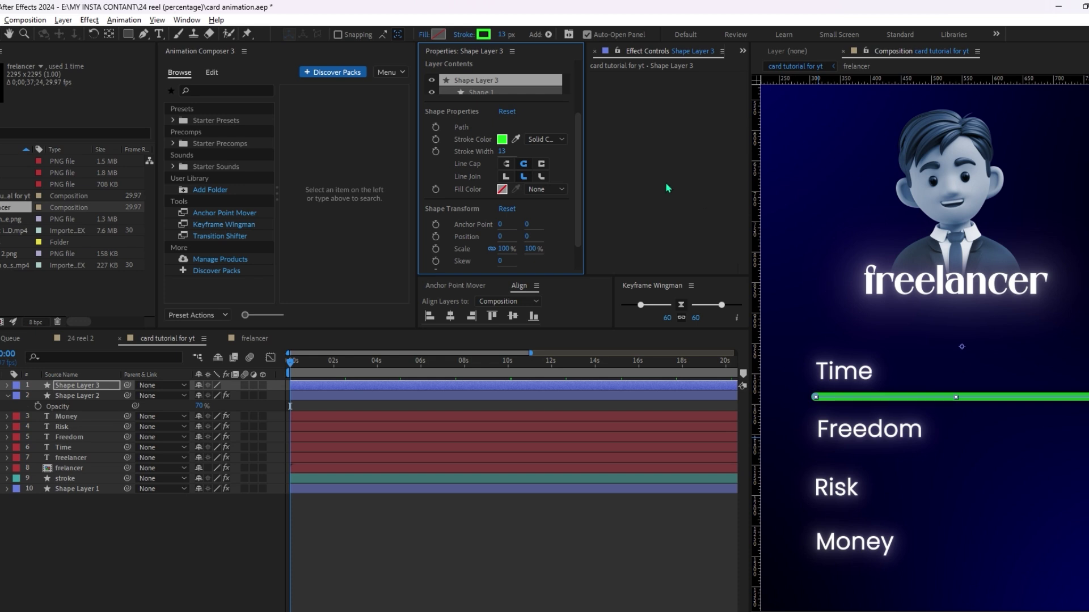
{"action": "left_click", "coordinate": [502, 152]}
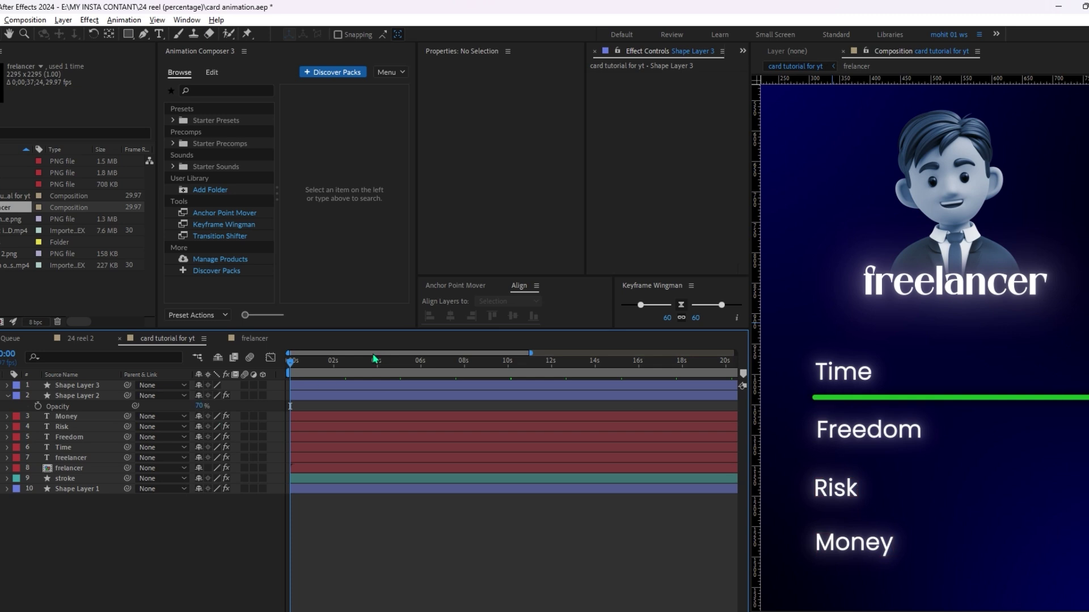
Step: Add Trim Paths to the green line and keyframe its End at 0% at the start of the timeline
{"action": "left_click", "coordinate": [76, 387]}
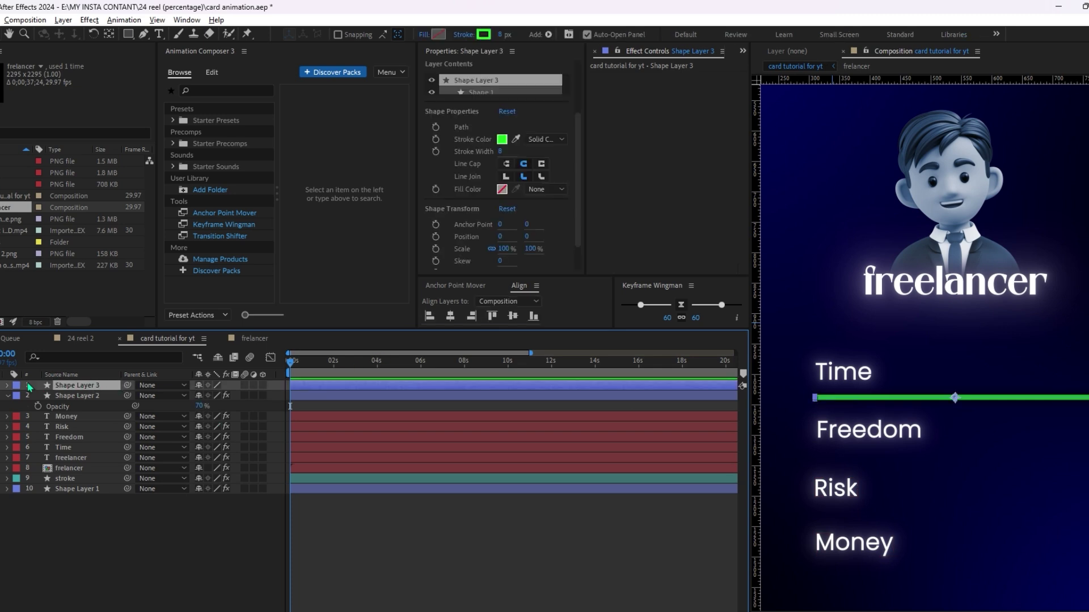
{"action": "left_click", "coordinate": [7, 385]}
{"action": "left_click", "coordinate": [269, 397]}
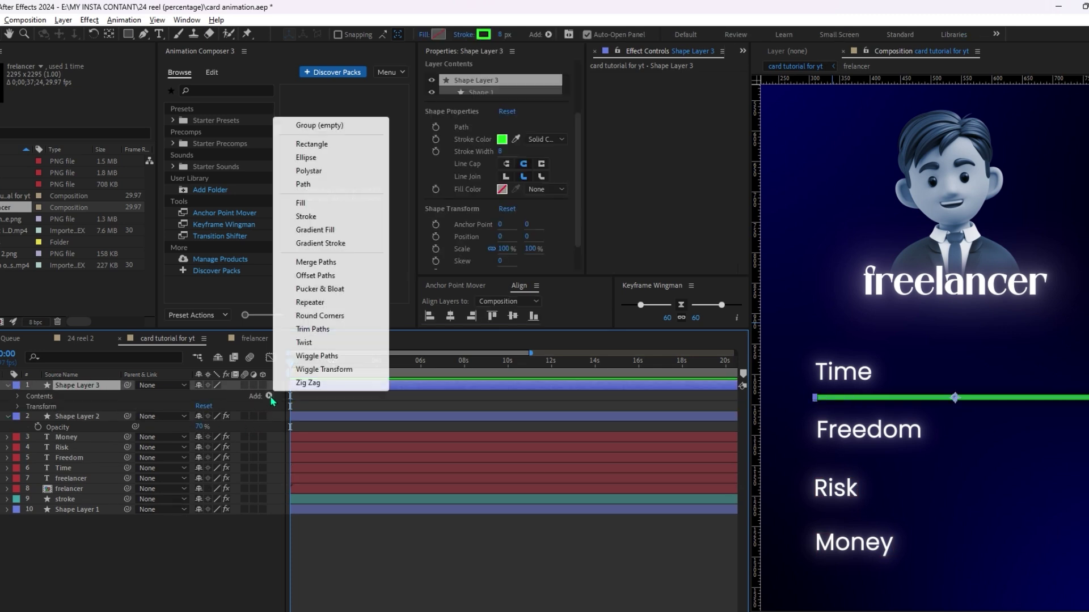
{"action": "left_click", "coordinate": [306, 331]}
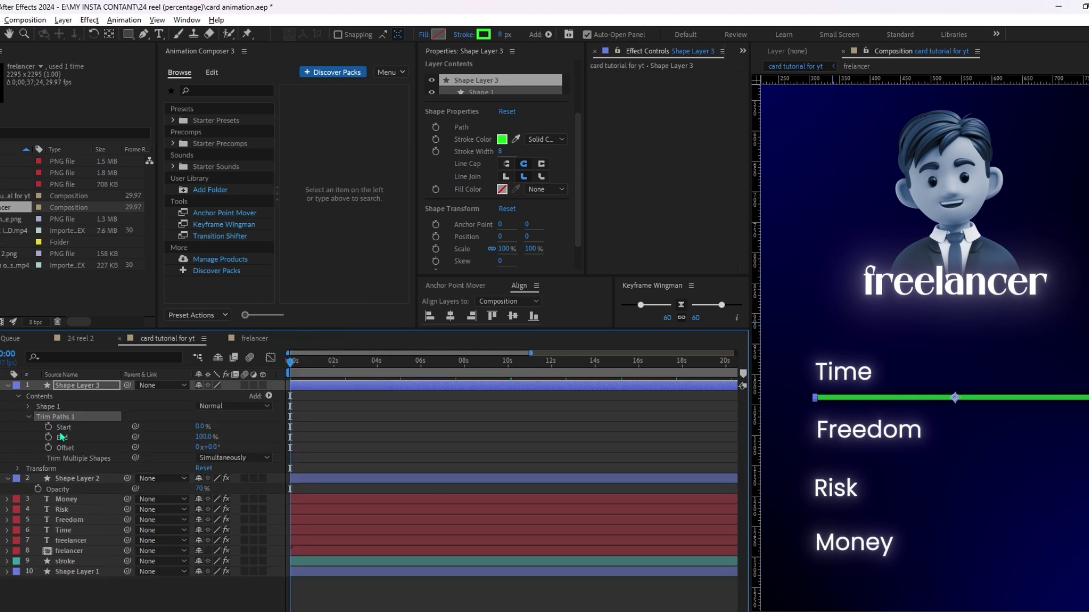
{"action": "left_click", "coordinate": [48, 437]}
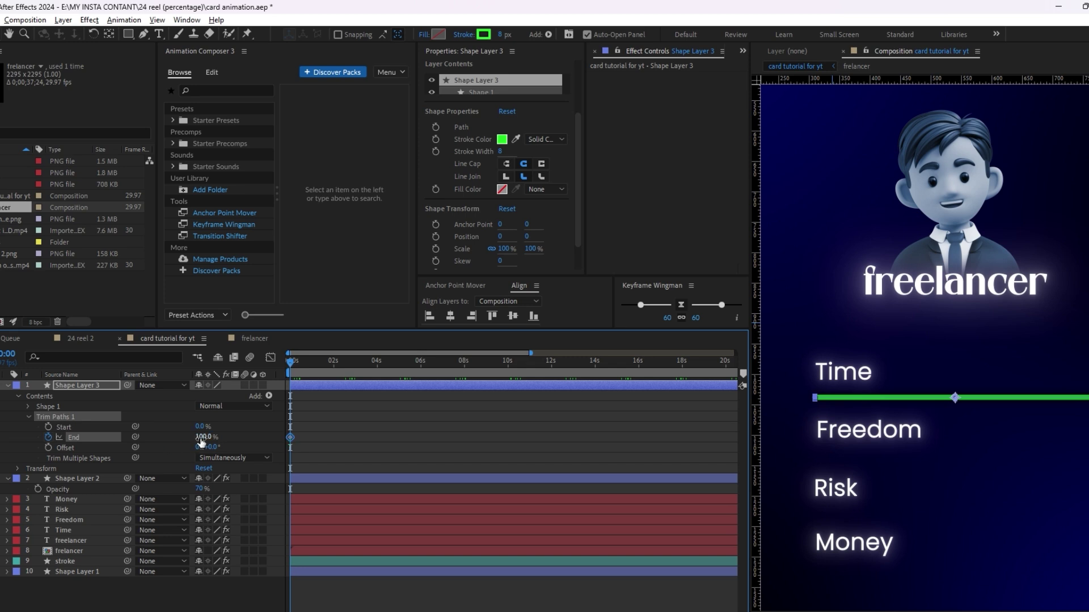
{"action": "left_click_drag", "start_coordinate": [202, 439], "coordinate": [100, 448]}
{"action": "left_click", "coordinate": [378, 600]}
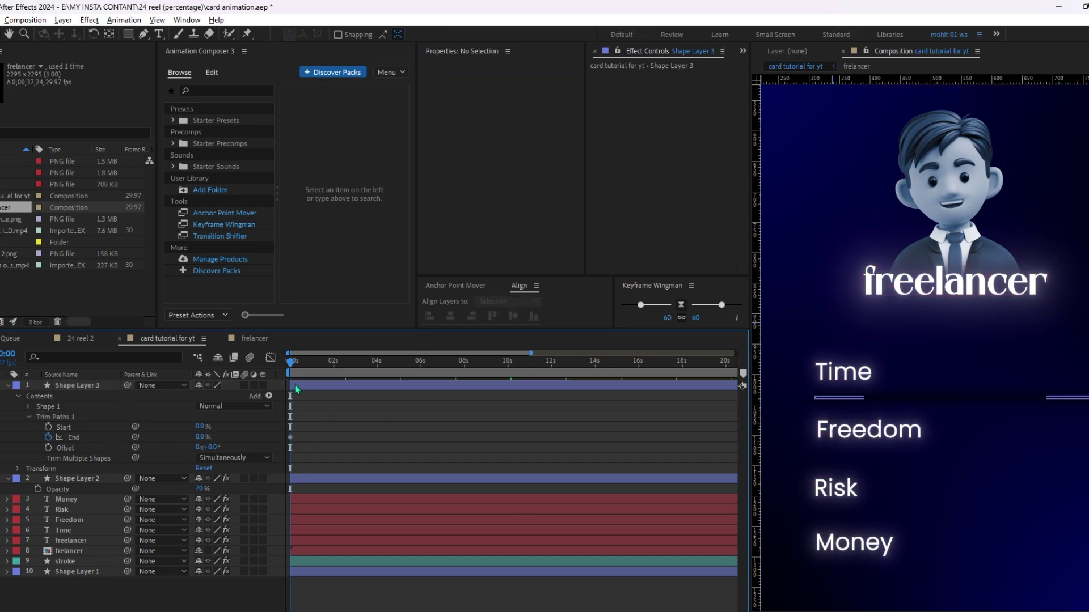
Step: Keyframe the green line's Trim Paths End at 70% at 1:24 and preview the growing bar from the start
{"action": "left_click_drag", "start_coordinate": [291, 365], "coordinate": [330, 392]}
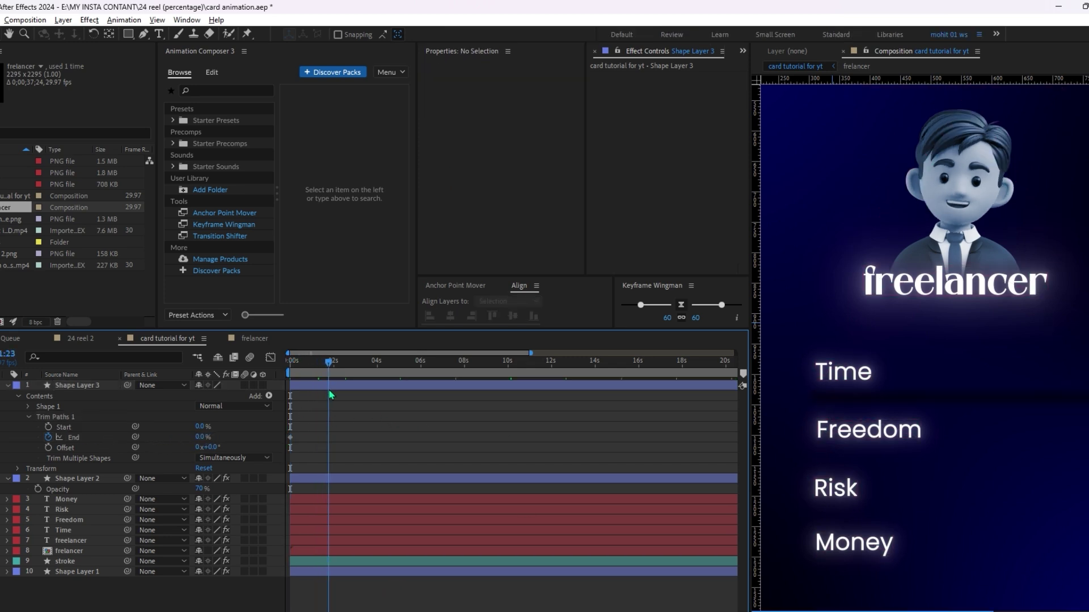
{"action": "left_click", "coordinate": [202, 437]}
{"action": "type", "text": "70"}
{"action": "key", "text": "Return"}
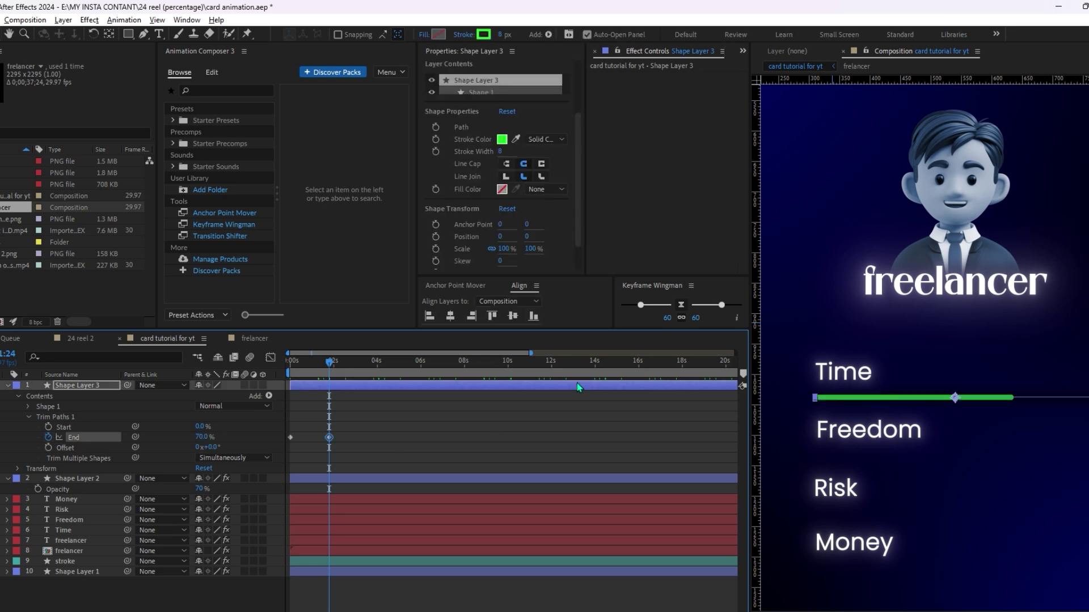
{"action": "left_click_drag", "start_coordinate": [329, 365], "coordinate": [277, 384]}
{"action": "key", "text": "space"}
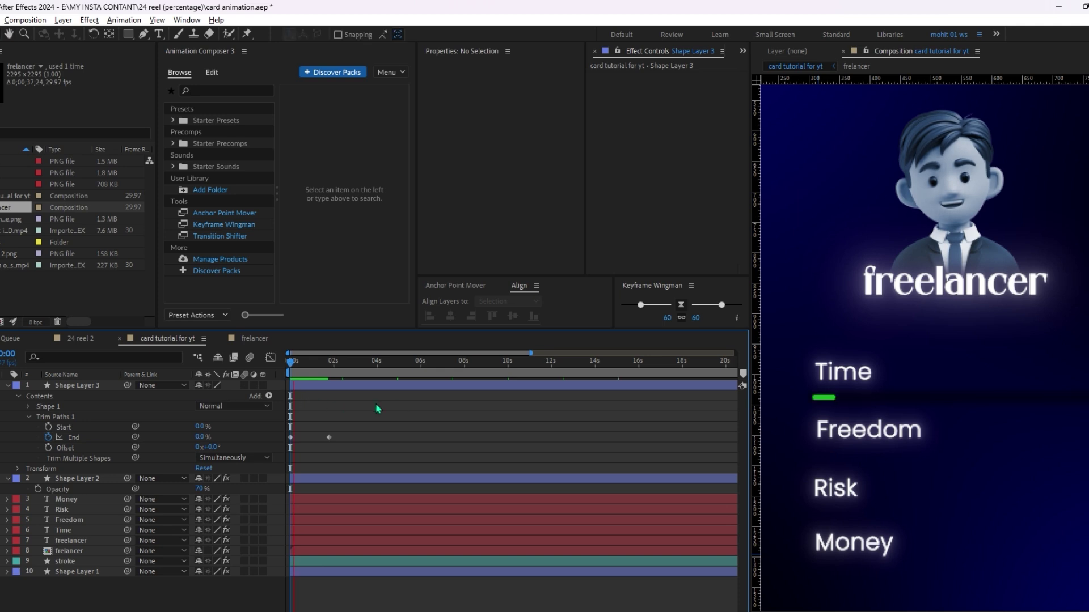
{"action": "key", "text": "space"}
Step: Apply Easy Ease to both Trim Paths End keyframes and move the second one earlier to about 1.2 seconds
{"action": "key", "text": "="}
{"action": "left_click_drag", "start_coordinate": [368, 437], "coordinate": [278, 448]}
{"action": "key", "text": "F9"}
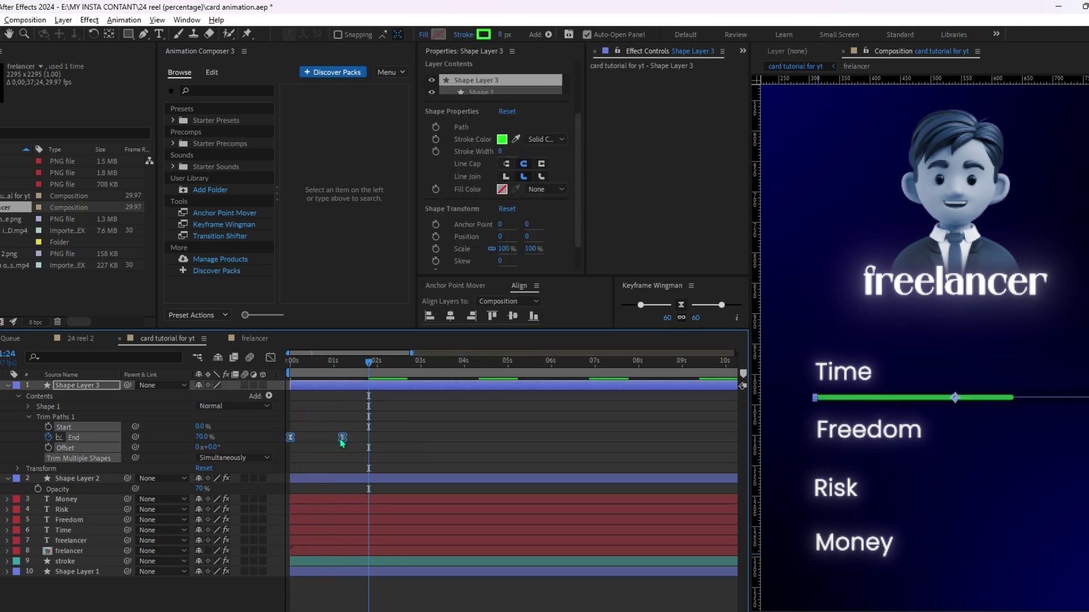
{"action": "key", "text": "space"}
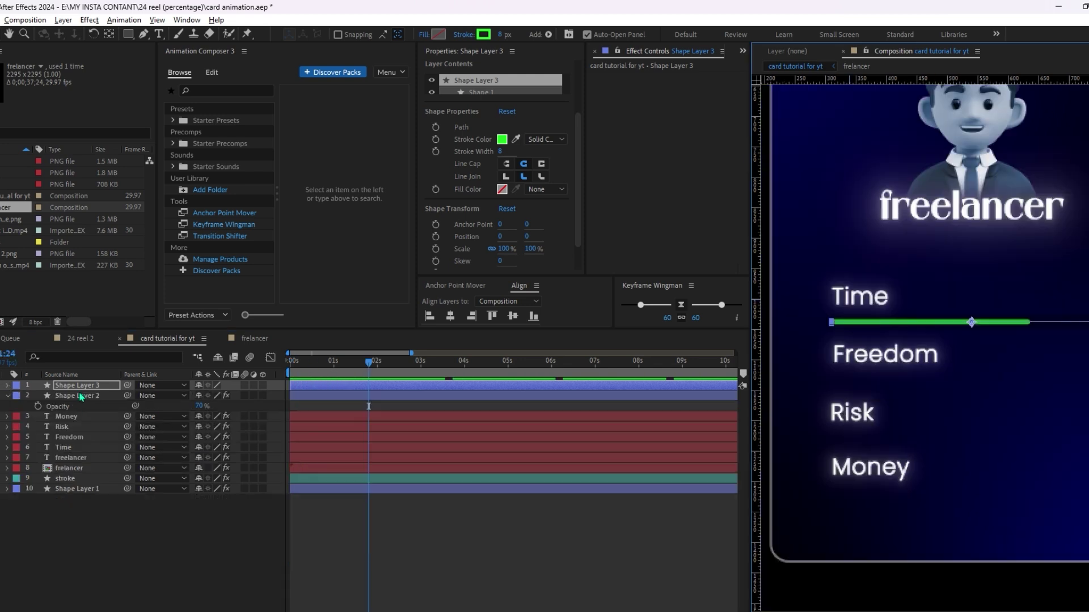
Step: Duplicate the green bar together with its black track and move the copies straight down to between Freedom and Risk
{"action": "left_click", "coordinate": [77, 397], "text": "shift"}
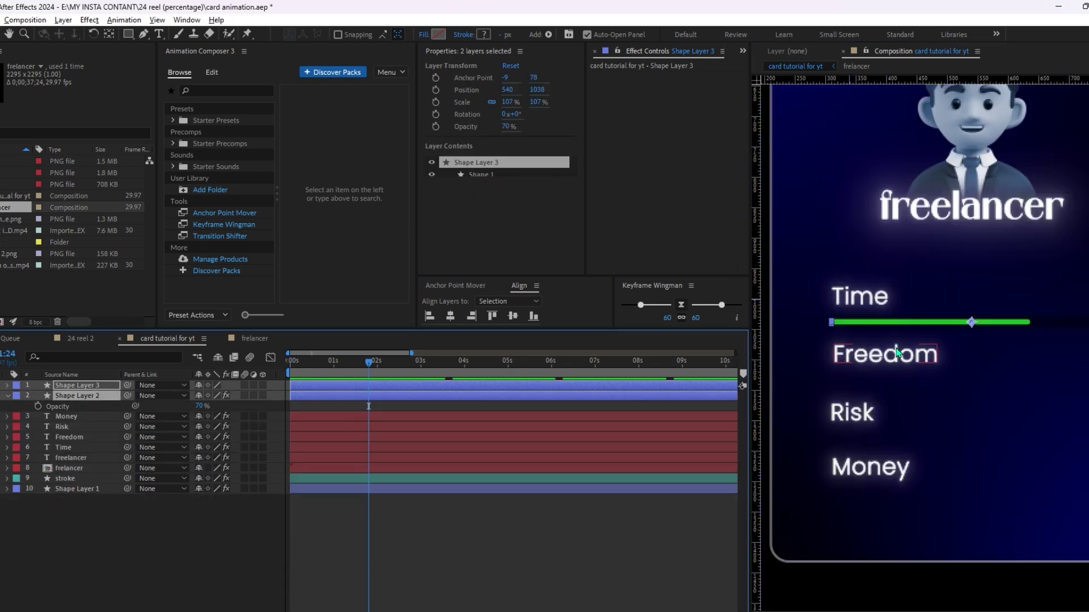
{"action": "key", "text": "ctrl+d"}
{"action": "scroll", "coordinate": [980, 342], "scroll_direction": "down", "scroll_amount": 1}
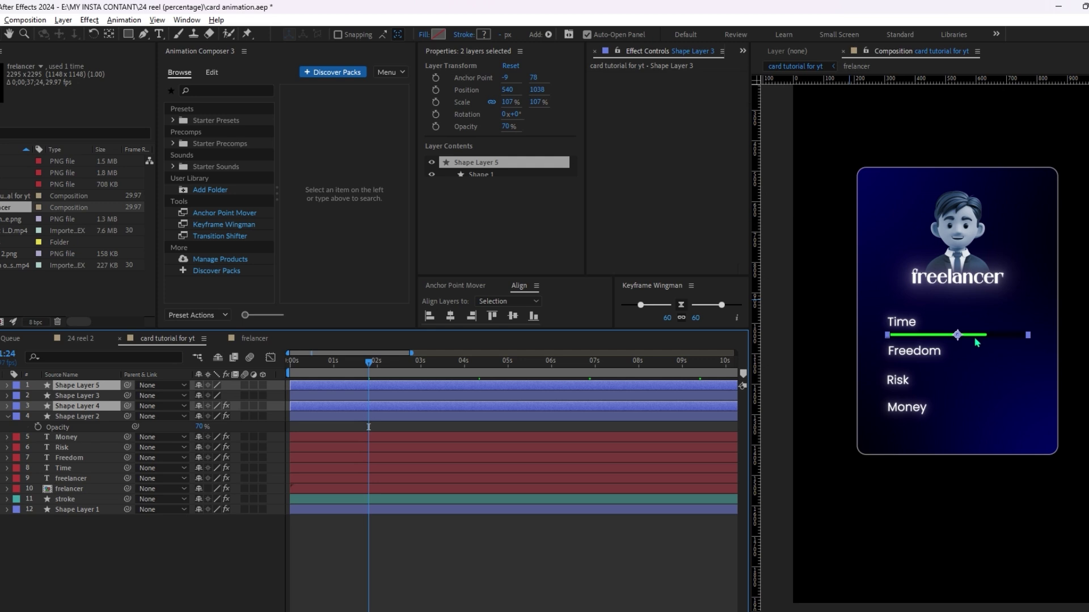
{"action": "left_click_drag", "start_coordinate": [977, 343], "coordinate": [975, 371]}
{"action": "scroll", "coordinate": [911, 368], "scroll_direction": "up", "scroll_amount": 1}
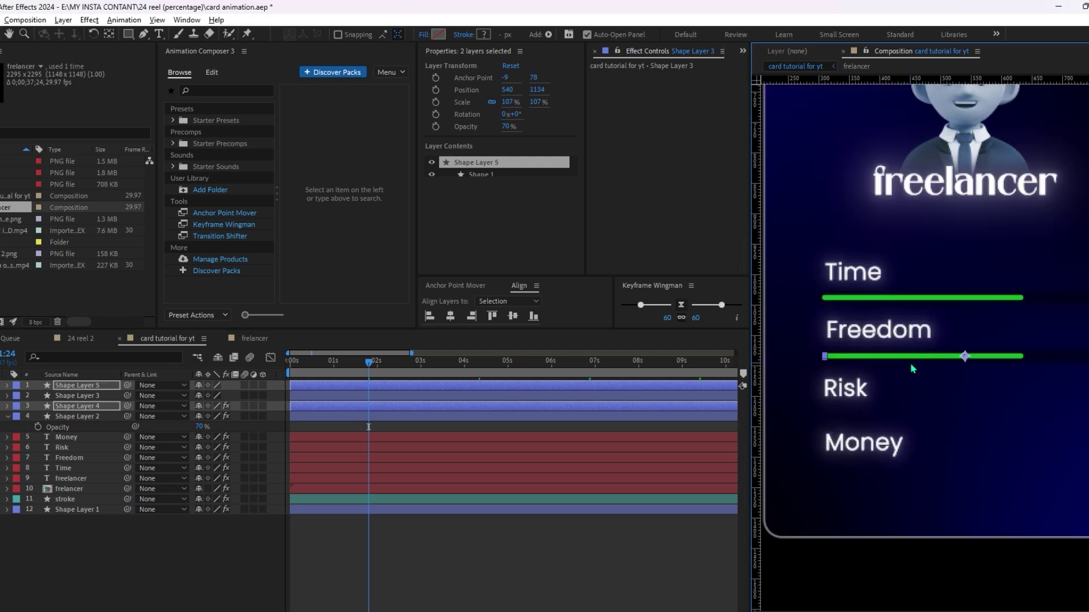
Step: Duplicate the Freedom bar with its black track, label the copies Sandstone and move them straight down to between Risk and Money
{"action": "key", "text": "ctrl+d"}
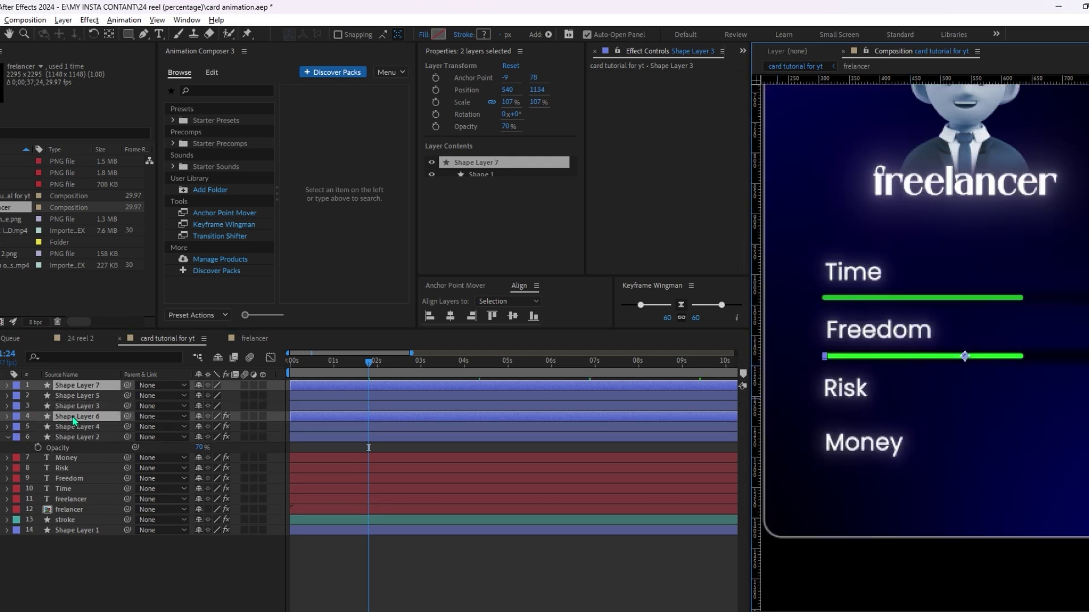
{"action": "left_click", "coordinate": [15, 396]}
{"action": "left_click", "coordinate": [81, 351]}
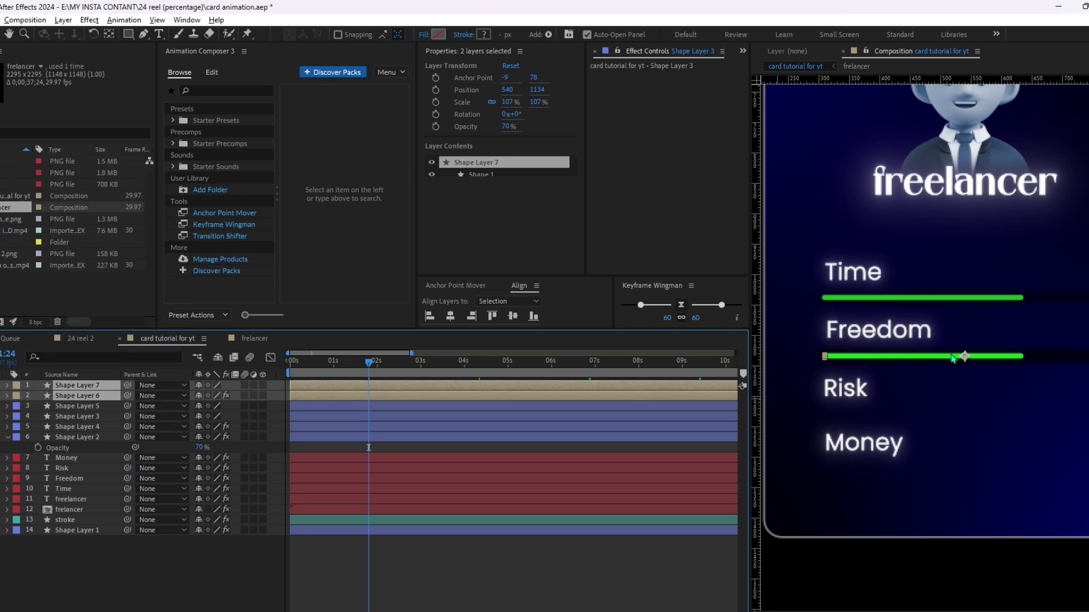
{"action": "left_click_drag", "start_coordinate": [997, 361], "coordinate": [999, 419]}
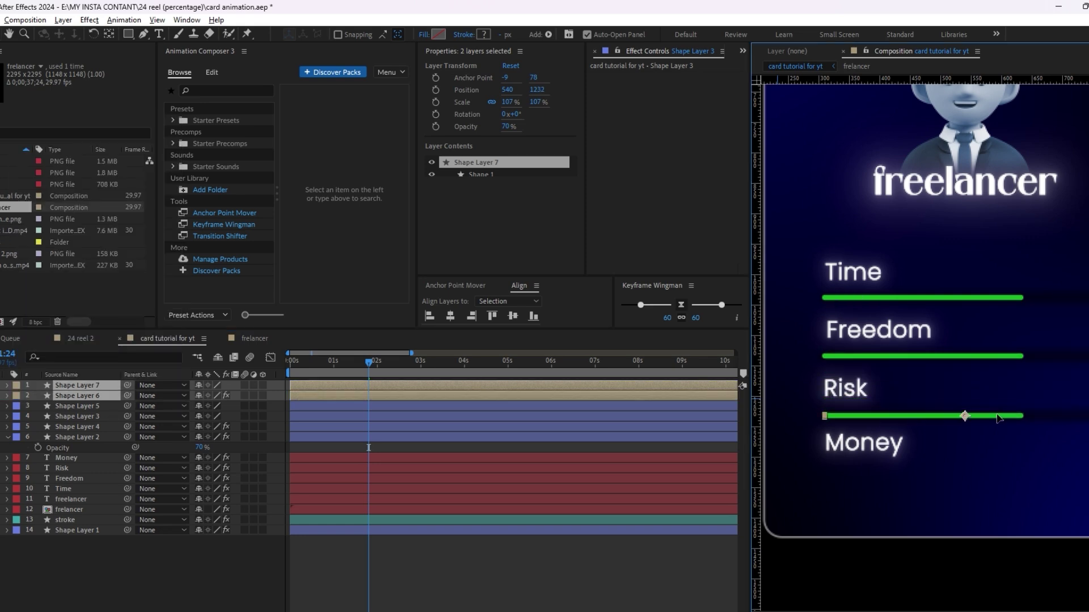
Step: Bring the Freedom bar and its track to the top of the layer stack and give both the Brown label
{"action": "left_click", "coordinate": [85, 406]}
{"action": "left_click", "coordinate": [69, 428], "text": "ctrl"}
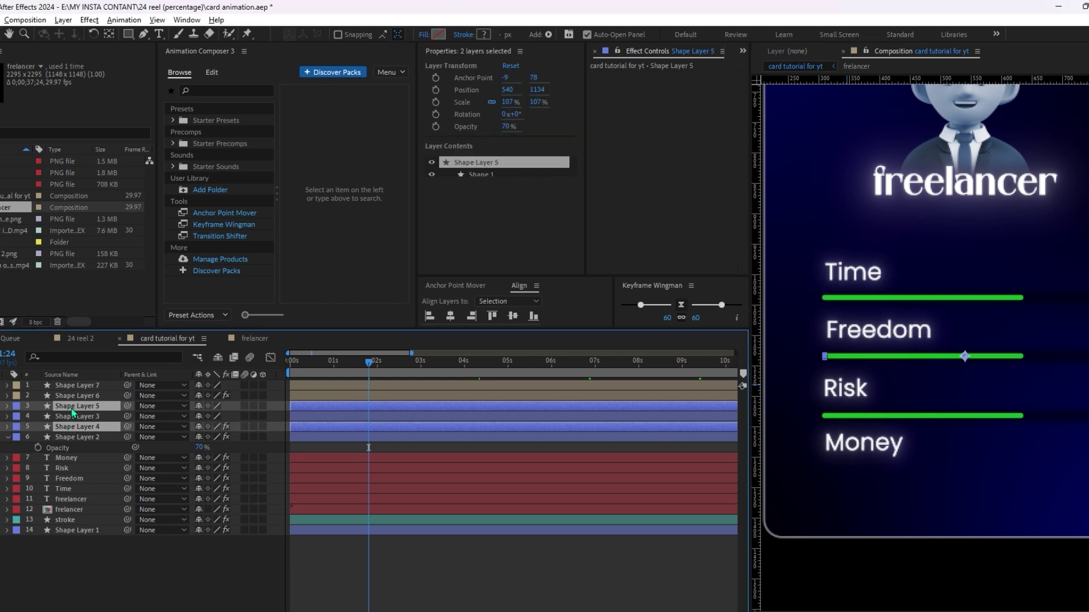
{"action": "left_click_drag", "start_coordinate": [72, 408], "coordinate": [74, 387]}
{"action": "left_click", "coordinate": [16, 387]}
{"action": "left_click", "coordinate": [52, 349]}
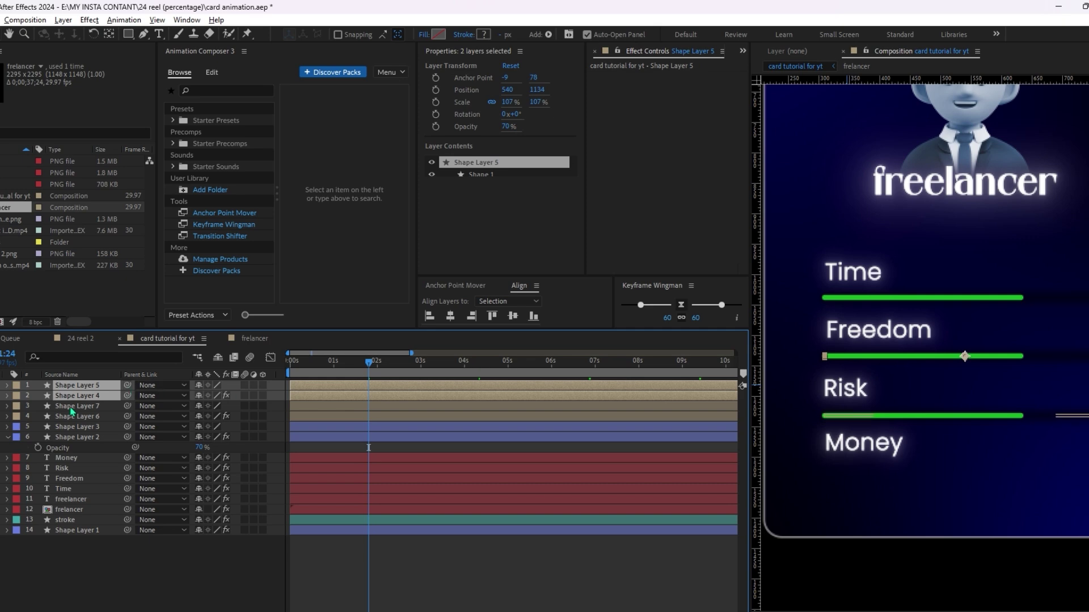
{"action": "left_click", "coordinate": [14, 400]}
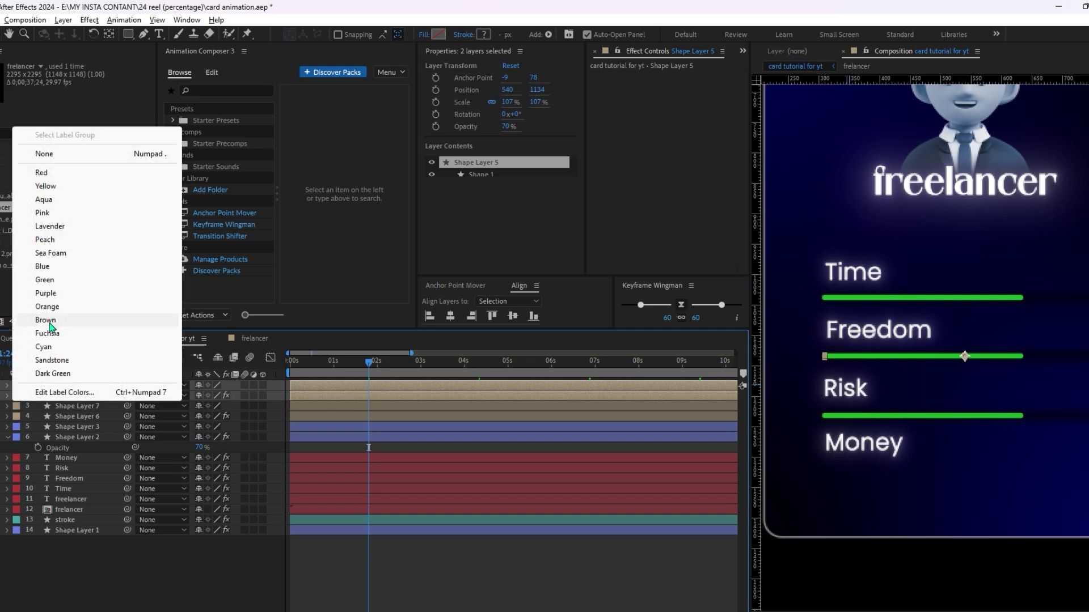
{"action": "left_click", "coordinate": [49, 323]}
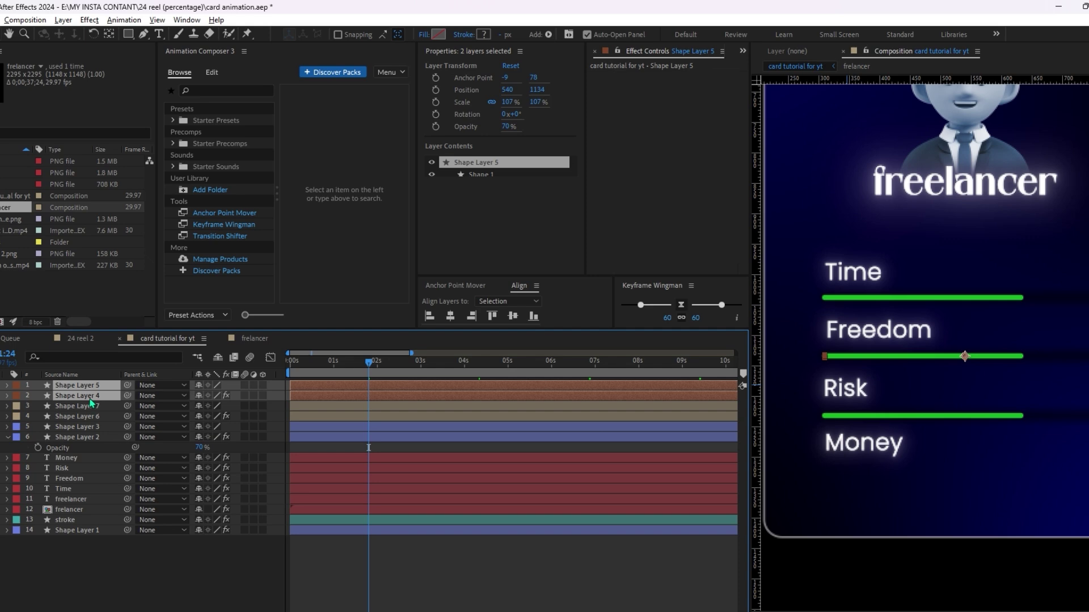
Step: Duplicate the Freedom bar with its track, label the copies Purple and move them straight down to below Money
{"action": "key", "text": "ctrl+d"}
{"action": "left_click_drag", "start_coordinate": [860, 358], "coordinate": [859, 475]}
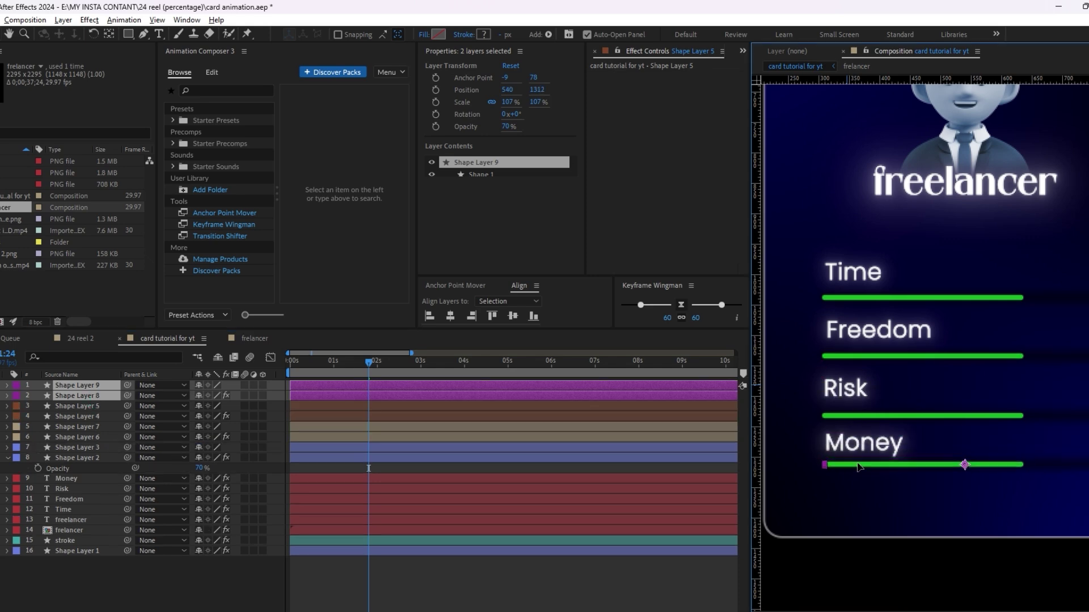
Step: Rename the four green bar layers, from the Money bar down the layer stack, "colour 01", "colour 2", "colur 3" and "colour 4"
{"action": "left_click", "coordinate": [74, 385]}
{"action": "key", "text": "Return"}
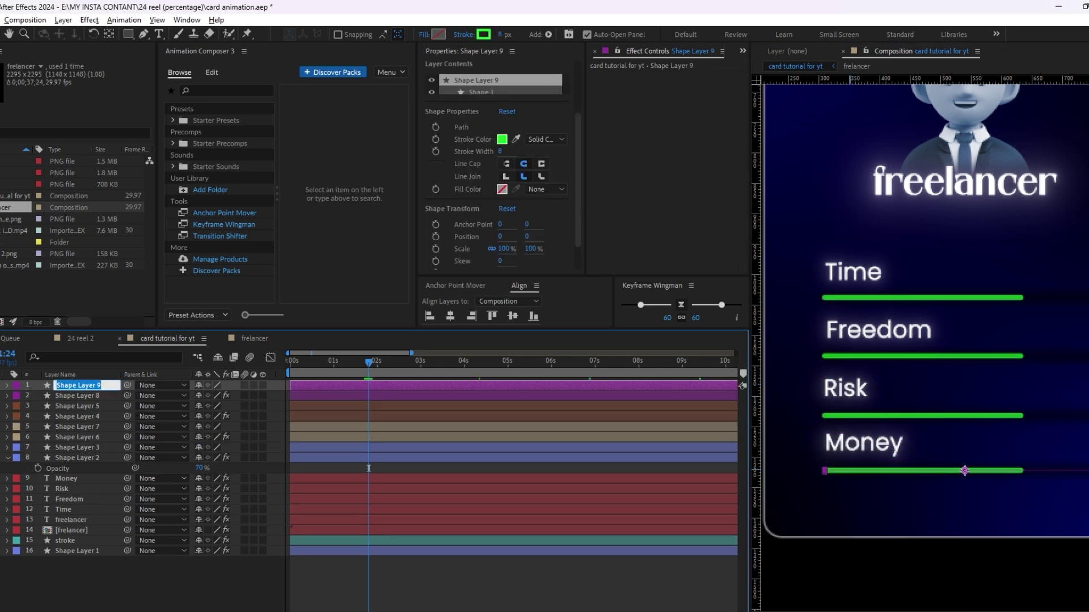
{"action": "type", "text": "colour 01"}
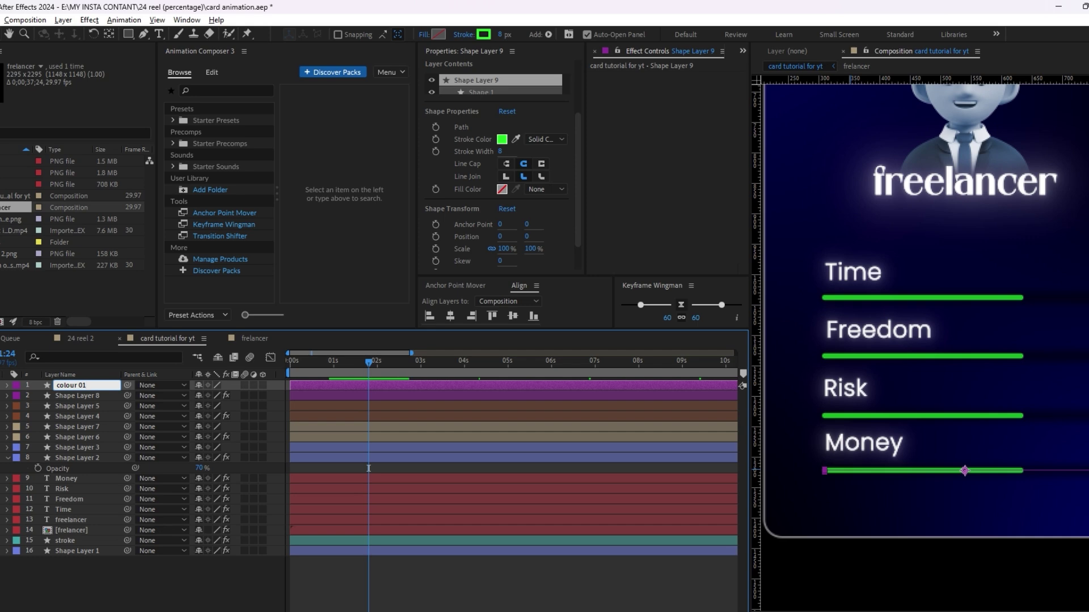
{"action": "left_click", "coordinate": [57, 406]}
{"action": "key", "text": "Return"}
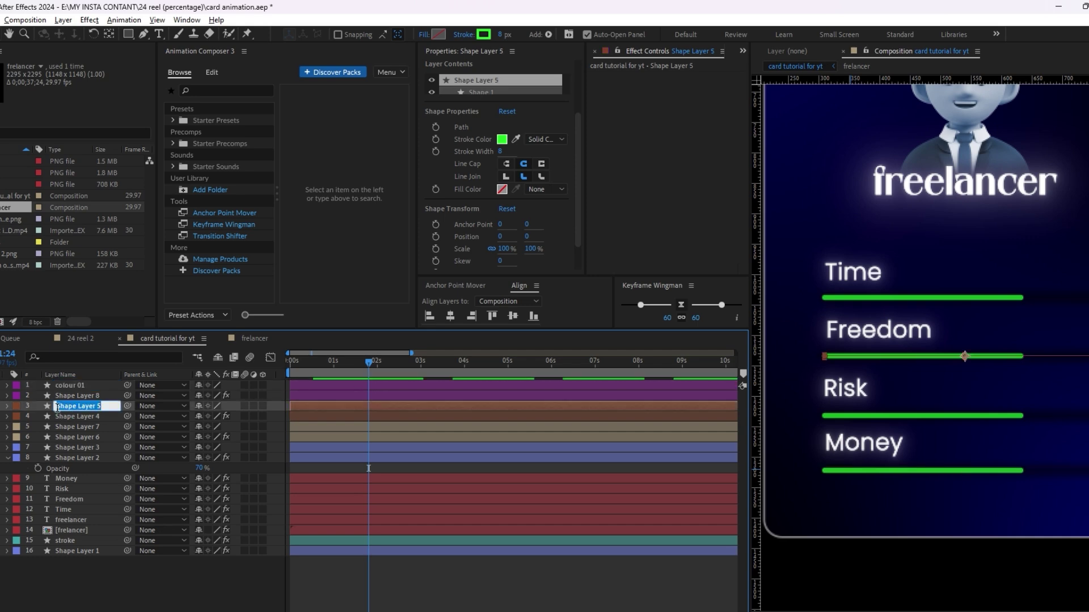
{"action": "left_click", "coordinate": [76, 457]}
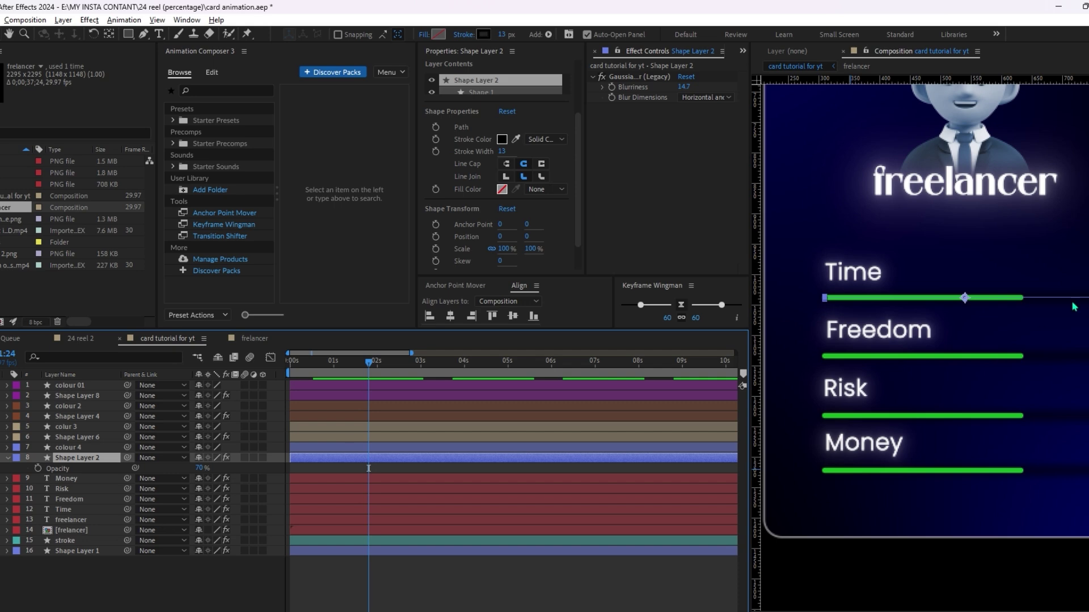
{"action": "scroll", "coordinate": [1074, 307], "scroll_direction": "down", "scroll_amount": 2}
Step: Recolour the bar strokes: yellowish green under Risk, red EC1919 under Freedom and orange under Money
{"action": "left_click", "coordinate": [68, 447]}
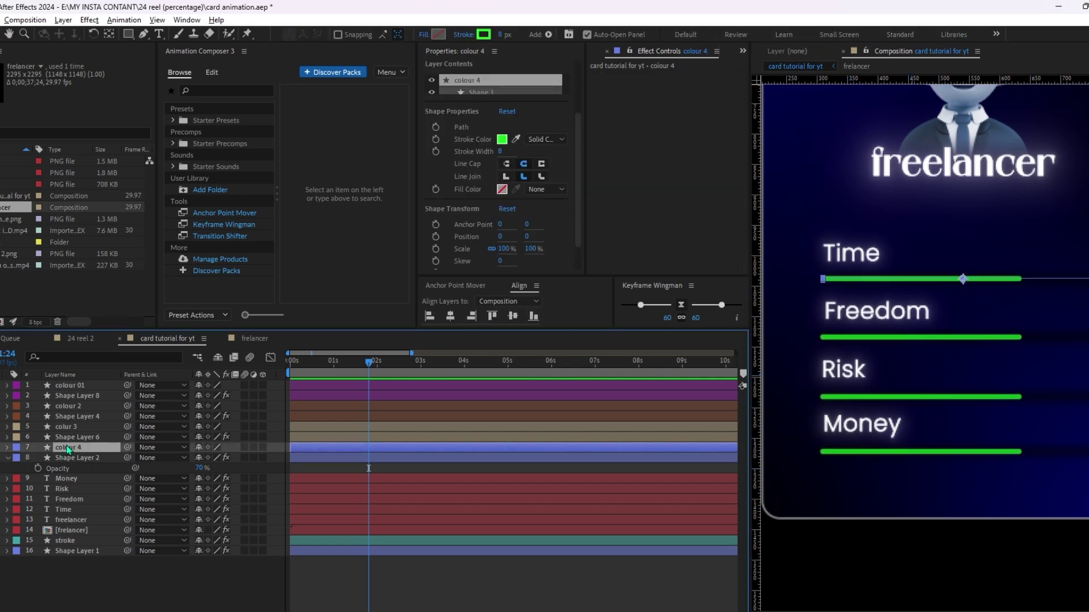
{"action": "left_click", "coordinate": [82, 427]}
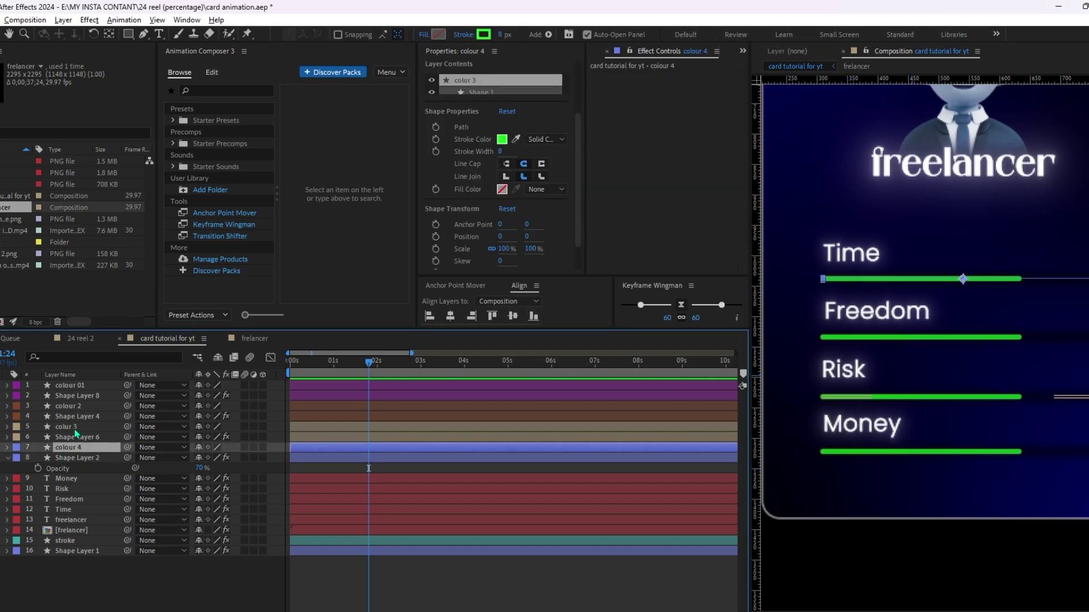
{"action": "left_click", "coordinate": [502, 140]}
{"action": "left_click_drag", "start_coordinate": [570, 364], "coordinate": [580, 363]}
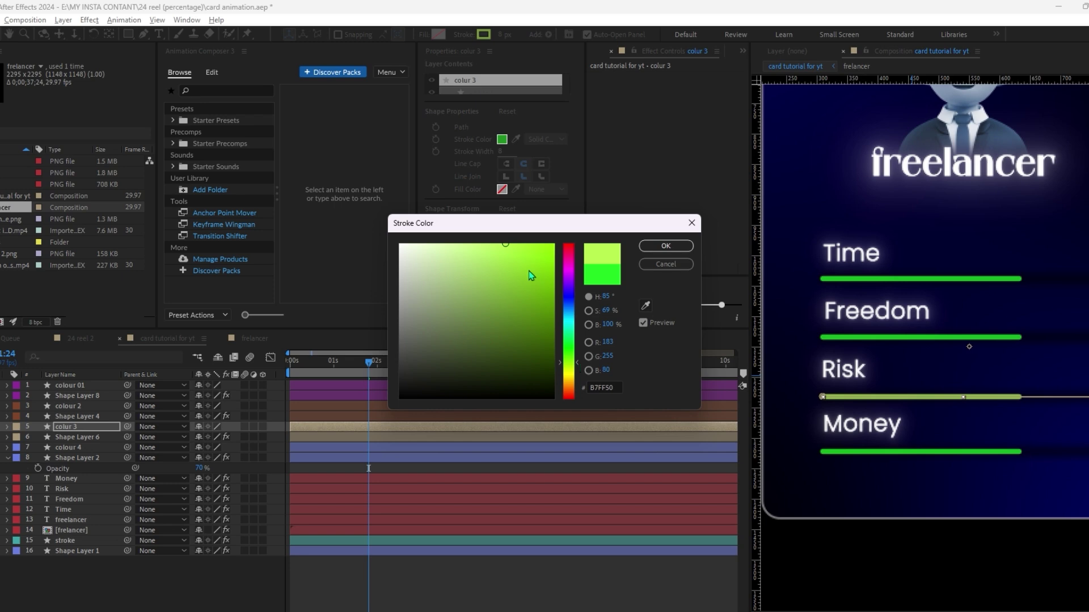
{"action": "left_click", "coordinate": [665, 245]}
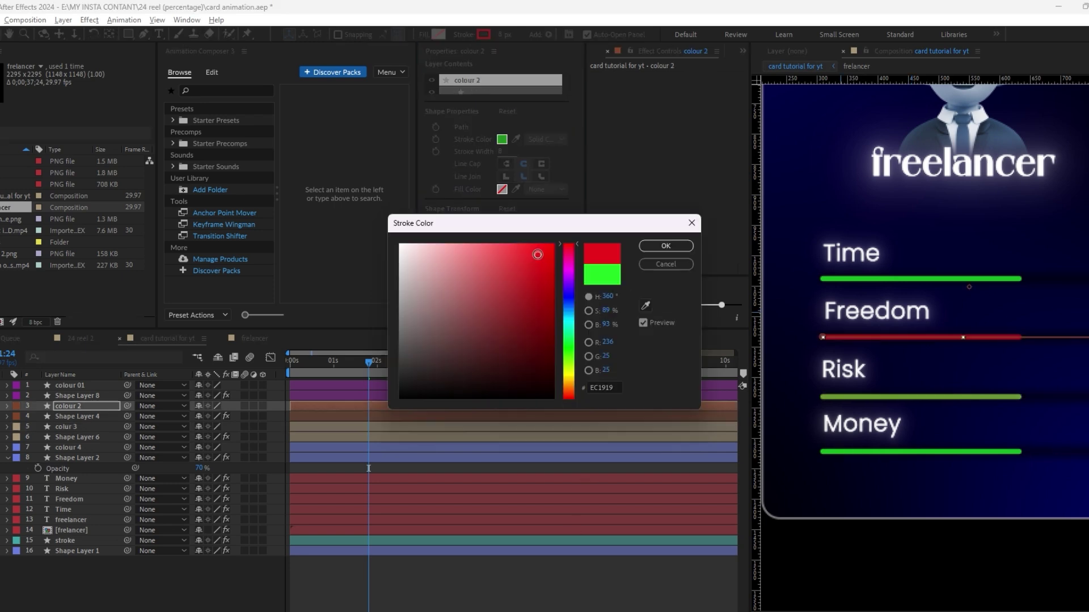
{"action": "left_click", "coordinate": [666, 246]}
{"action": "left_click_drag", "start_coordinate": [1010, 344], "coordinate": [987, 311]}
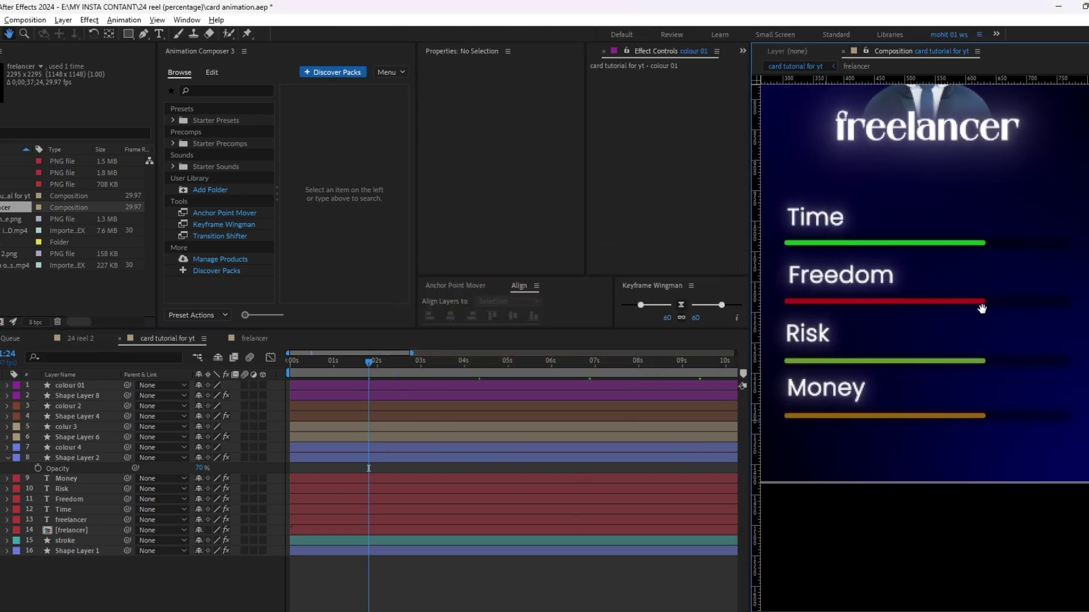
Step: Apply Deep Glow to the Money bar with Radius 117 and Exposure 0.21
{"action": "left_click", "coordinate": [89, 385]}
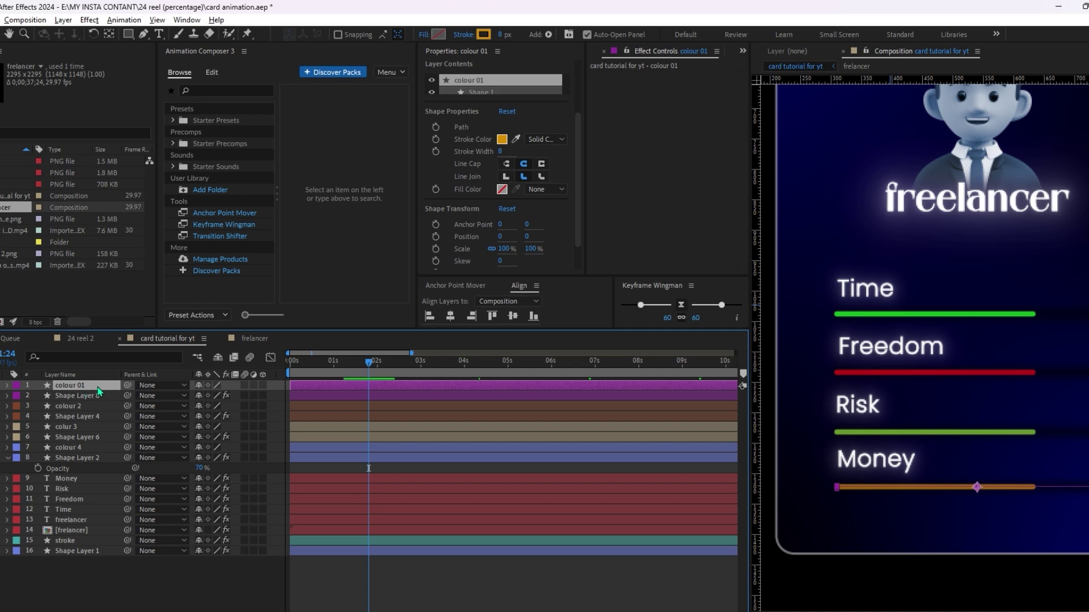
{"action": "key", "text": "ctrl+space"}
{"action": "type", "text": "de"}
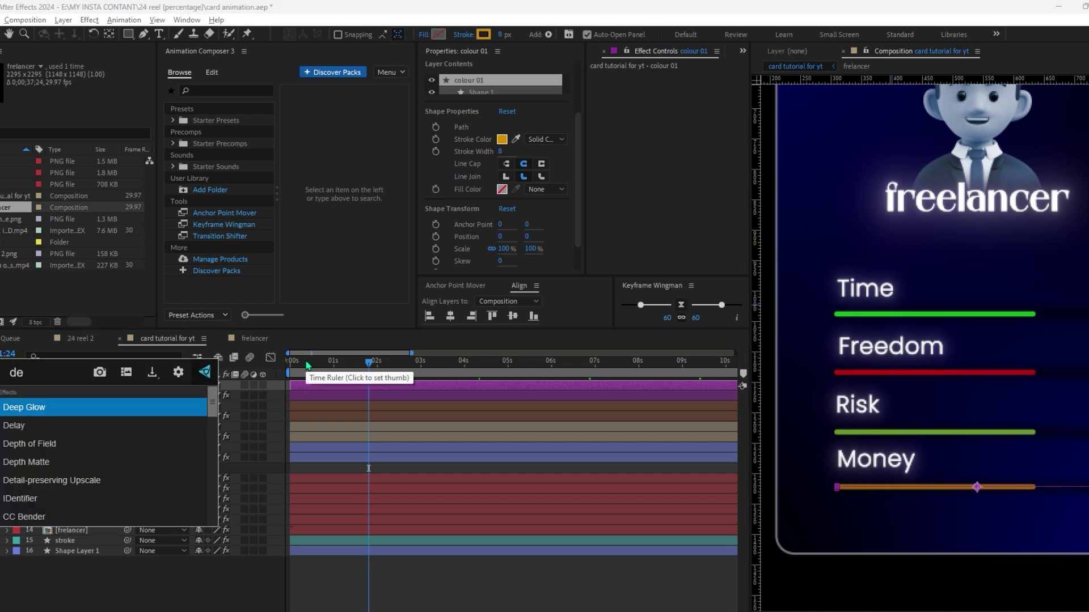
{"action": "key", "text": "Return"}
{"action": "left_click_drag", "start_coordinate": [684, 107], "coordinate": [639, 89]}
Step: Paste the Money bar's Deep Glow effect onto the Time, Freedom and Risk bars
{"action": "left_click", "coordinate": [68, 406]}
{"action": "left_click", "coordinate": [66, 427], "text": "ctrl"}
{"action": "left_click", "coordinate": [68, 448], "text": "ctrl"}
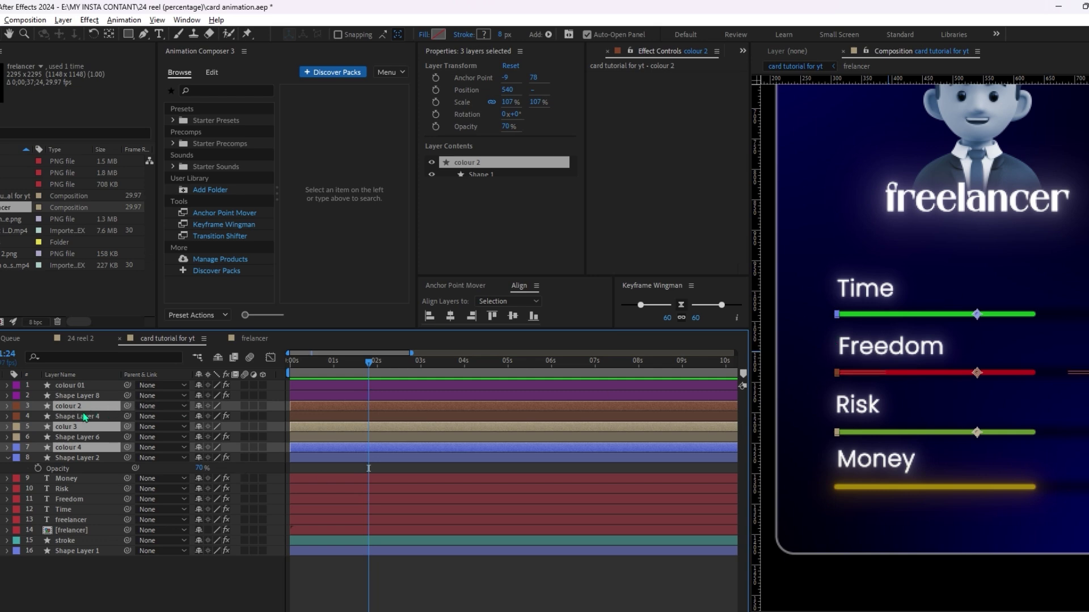
{"action": "key", "text": "ctrl+v"}
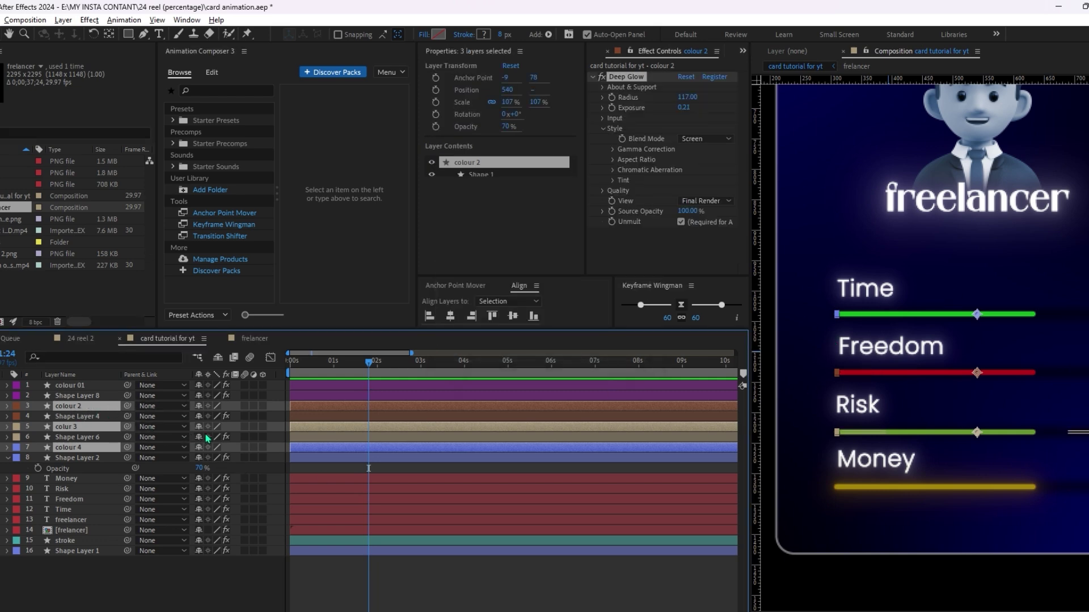
{"action": "scroll", "coordinate": [936, 347], "scroll_direction": "down", "scroll_amount": 1}
{"action": "scroll", "coordinate": [958, 366], "scroll_direction": "up", "scroll_amount": 1}
{"action": "left_click", "coordinate": [592, 572]}
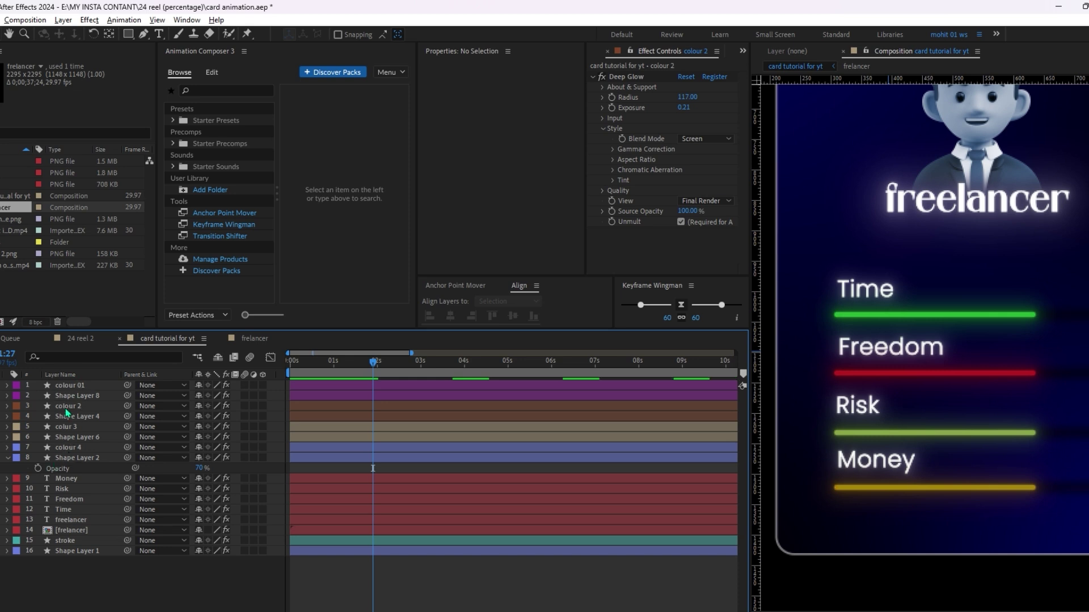
Step: At the 1:06 keyframe, set the Trim Paths End of the Freedom bar to 30%, Risk to 40% and Time to 80%
{"action": "left_click", "coordinate": [67, 448], "text": "ctrl"}
{"action": "left_click", "coordinate": [67, 427], "text": "ctrl"}
{"action": "left_click", "coordinate": [66, 406], "text": "ctrl"}
{"action": "left_click", "coordinate": [64, 386], "text": "ctrl"}
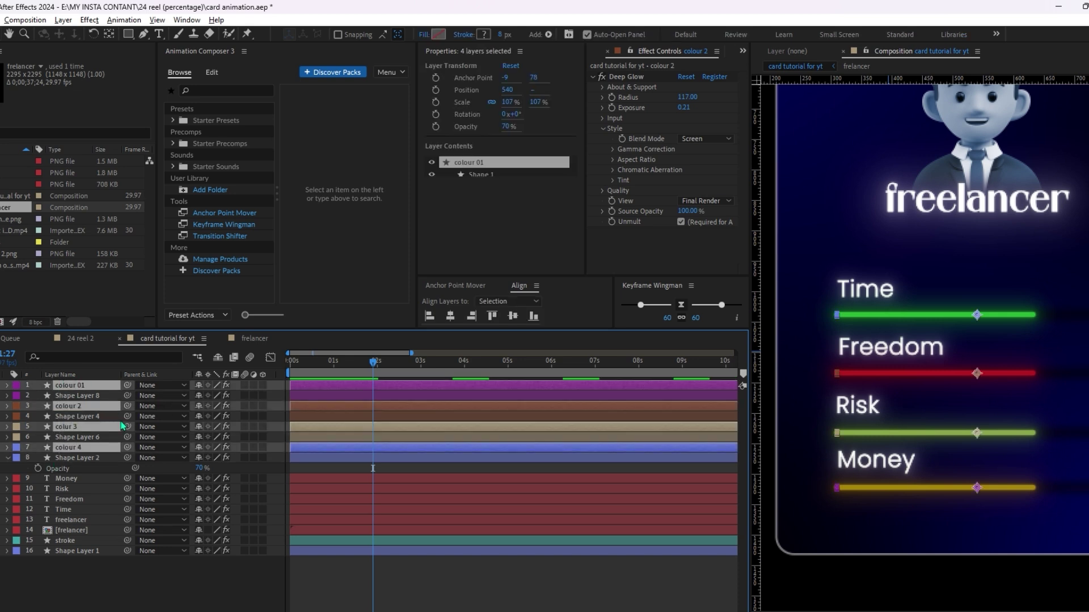
{"action": "key", "text": "u"}
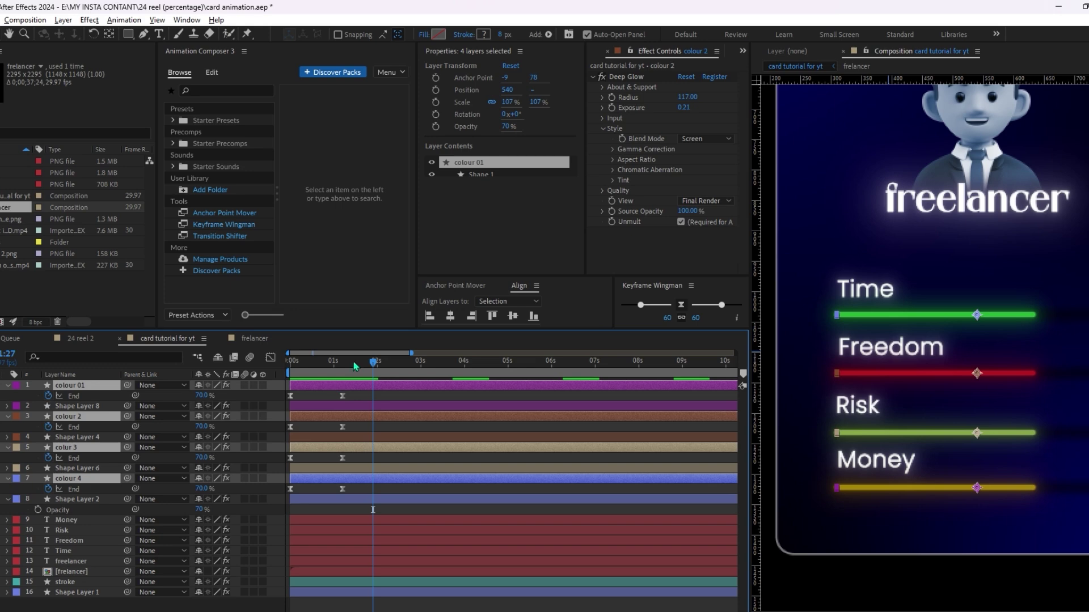
{"action": "left_click_drag", "start_coordinate": [354, 364], "coordinate": [334, 364]}
{"action": "left_click", "coordinate": [204, 457]}
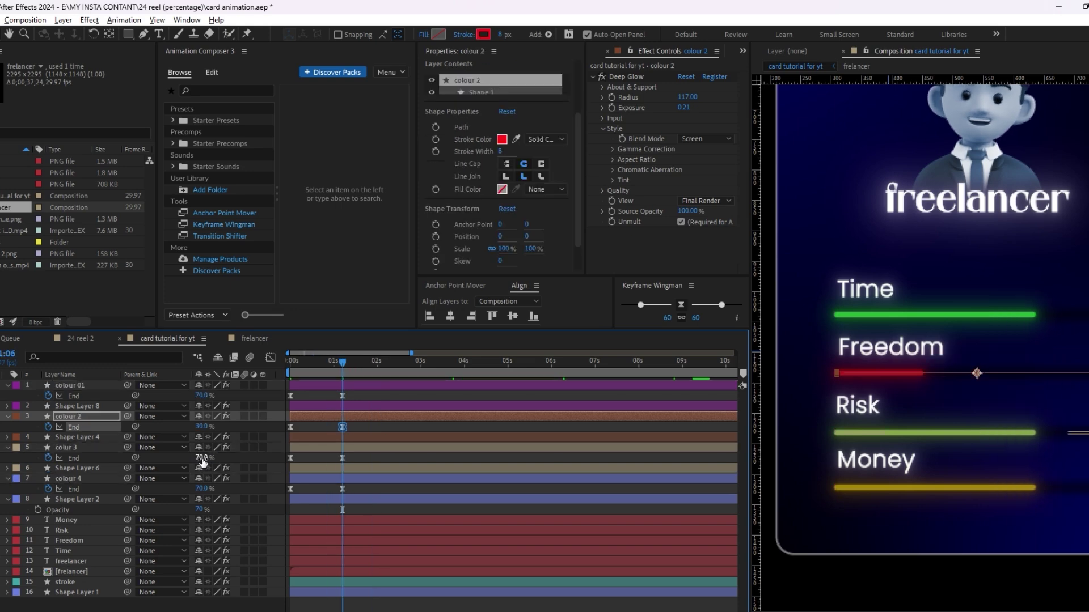
{"action": "type", "text": "40"}
{"action": "left_click", "coordinate": [204, 488]}
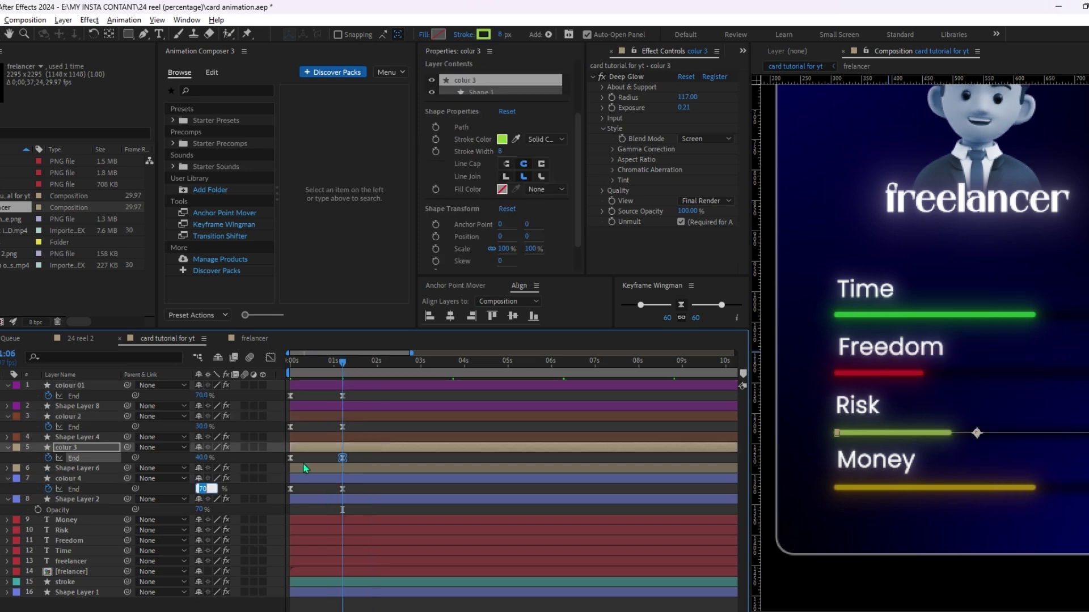
{"action": "type", "text": "80"}
{"action": "key", "text": "Return"}
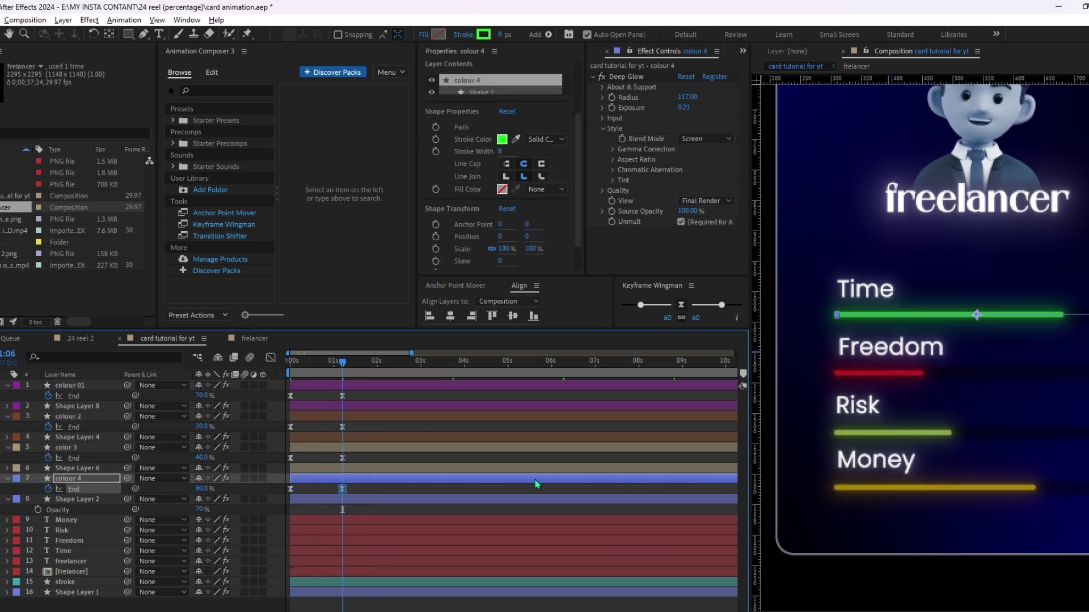
Step: Preview the growth of all four bars from the start of the timeline and check the whole card
{"action": "key", "text": "Home"}
{"action": "key", "text": "space"}
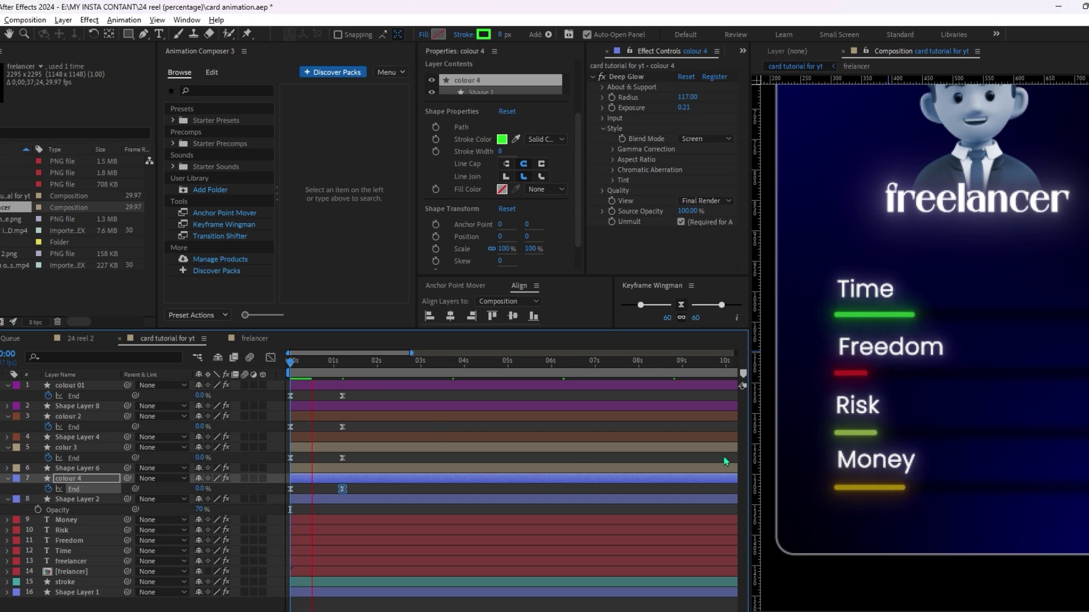
{"action": "scroll", "coordinate": [863, 382], "scroll_direction": "down", "scroll_amount": 1}
{"action": "key", "text": "Home"}
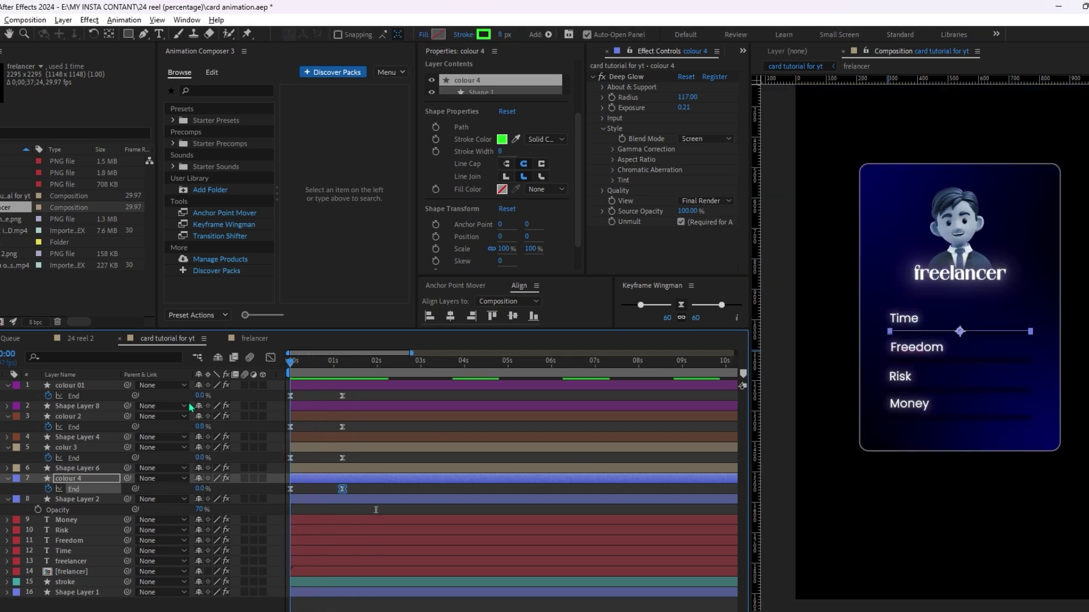
{"action": "key", "text": "space"}
{"action": "key", "text": "period"}
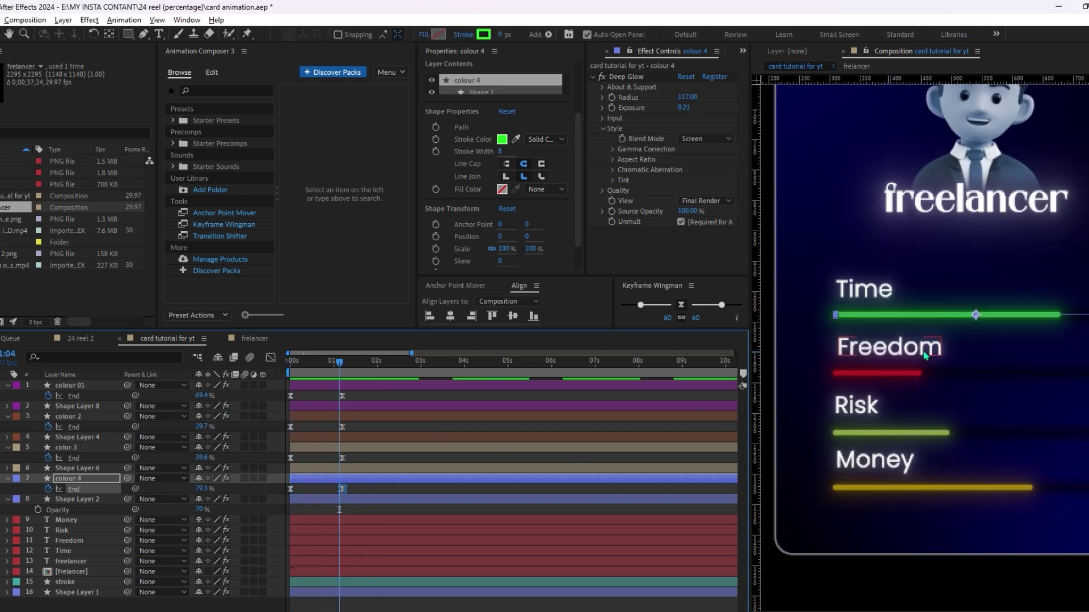
Step: Draw a rectangular mask on the Time text layer, from below the title down across the word, and set Mask Feather to 13 pixels
{"action": "left_click", "coordinate": [880, 316]}
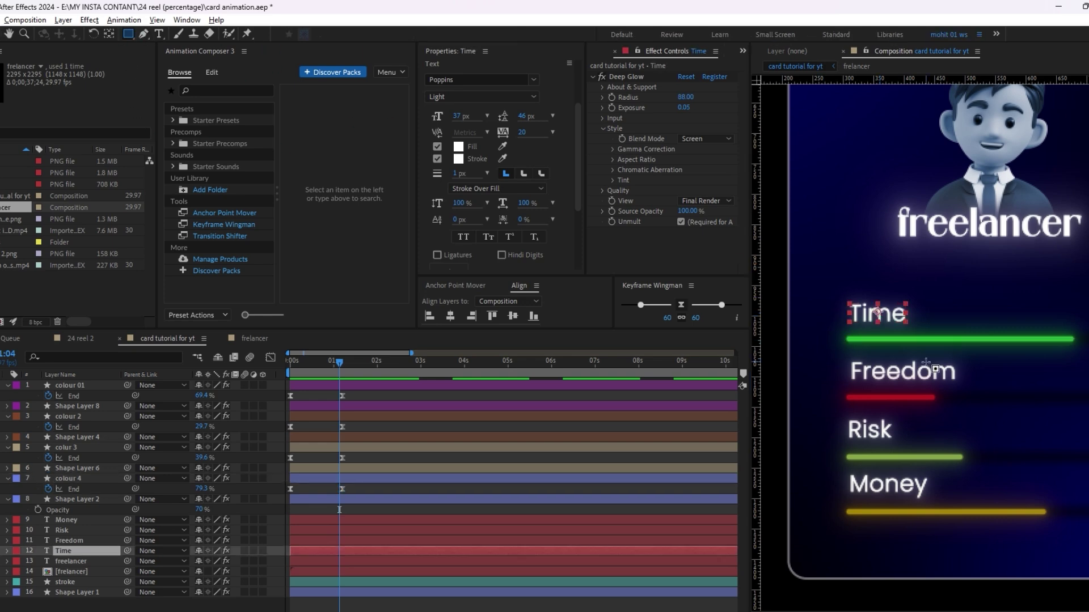
{"action": "left_click_drag", "start_coordinate": [919, 258], "coordinate": [961, 304]}
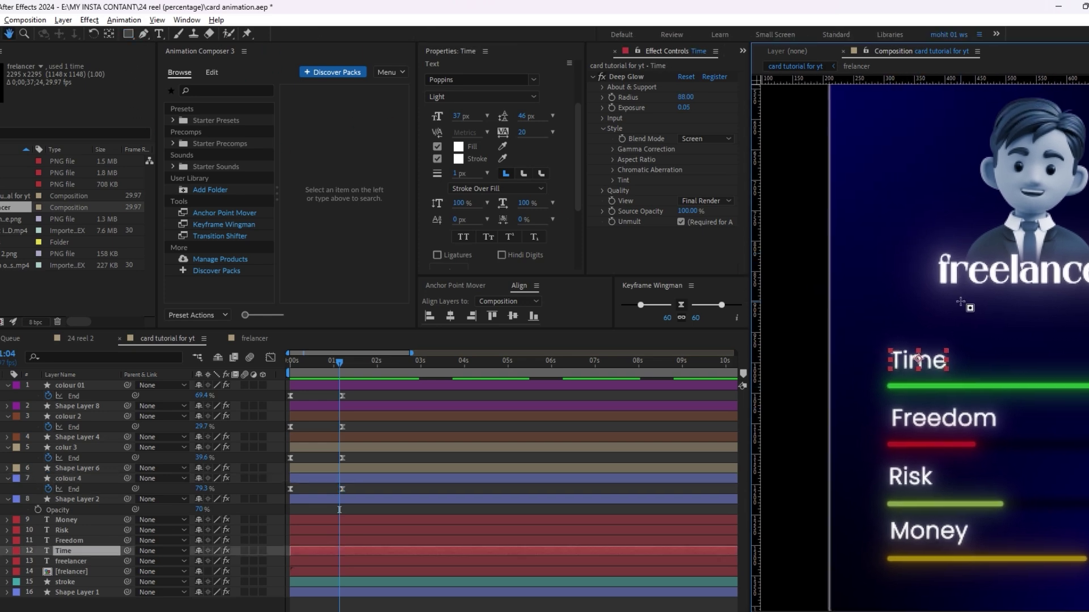
{"action": "left_click", "coordinate": [127, 34]}
{"action": "mouse_move", "coordinate": [805, 287]}
{"action": "left_mouse_down"}
{"action": "mouse_move", "coordinate": [910, 347]}
{"action": "mouse_move", "coordinate": [1058, 383]}
{"action": "mouse_move", "coordinate": [1038, 365]}
{"action": "left_mouse_up"}
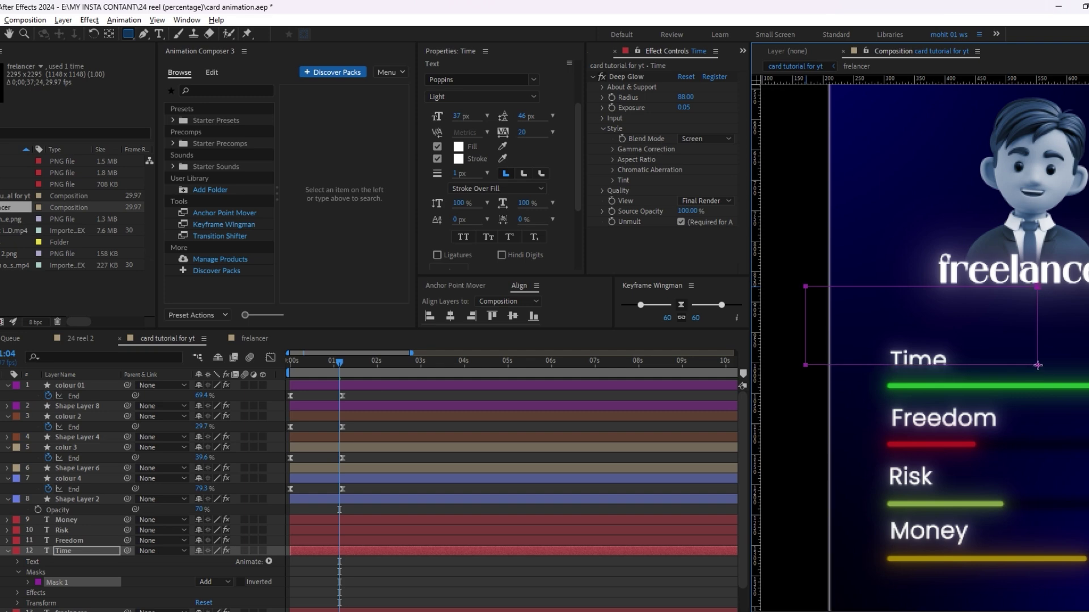
{"action": "key", "text": "v"}
{"action": "key", "text": "f"}
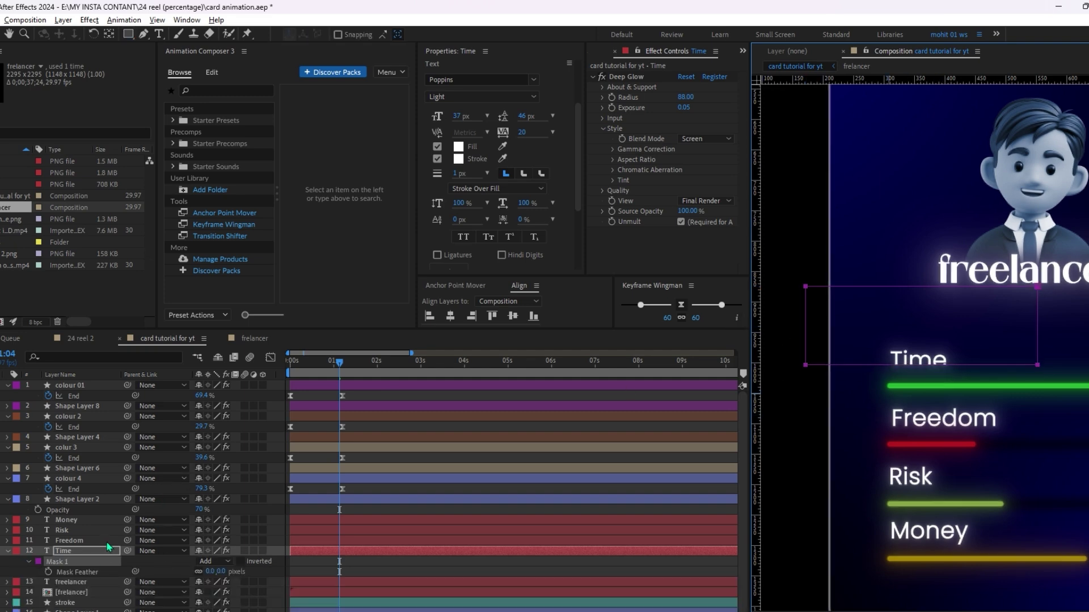
{"action": "scroll", "coordinate": [111, 547], "scroll_direction": "down", "scroll_amount": 1}
{"action": "left_click_drag", "start_coordinate": [217, 570], "coordinate": [230, 576]}
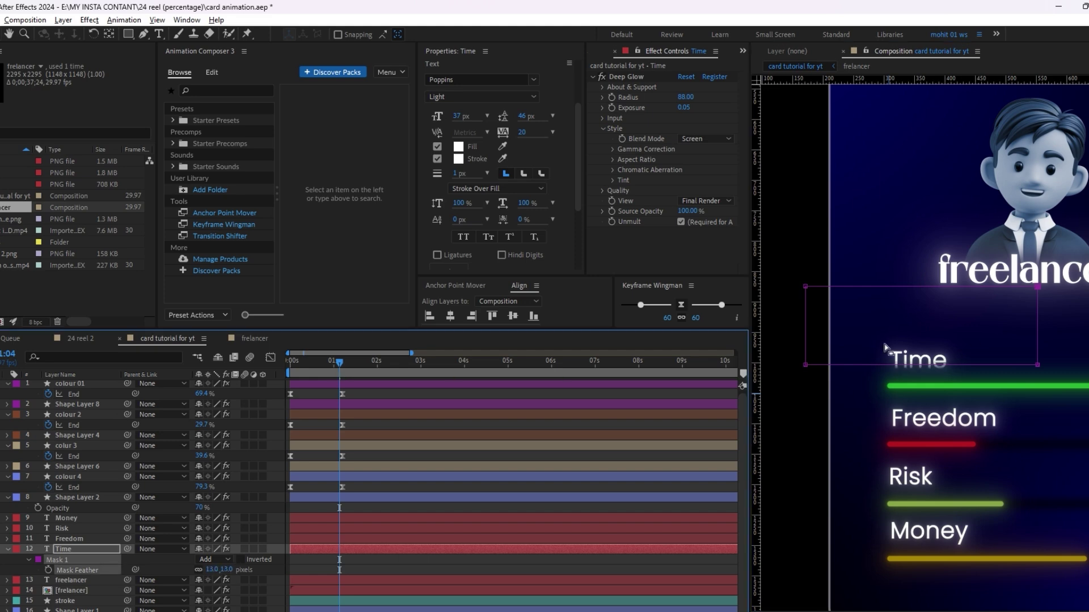
Step: Copy the feathered mask from the Time text layer onto the Freedom, Risk and Money text layers
{"action": "scroll", "coordinate": [930, 389], "scroll_direction": "up", "scroll_amount": 2}
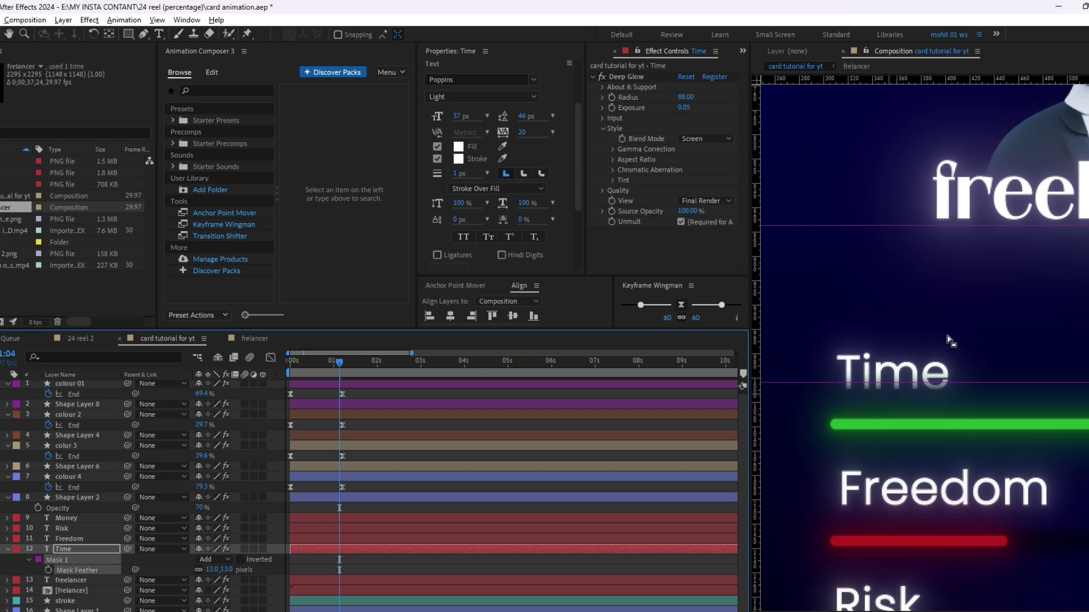
{"action": "scroll", "coordinate": [952, 340], "scroll_direction": "down", "scroll_amount": 2}
{"action": "left_click", "coordinate": [95, 562]}
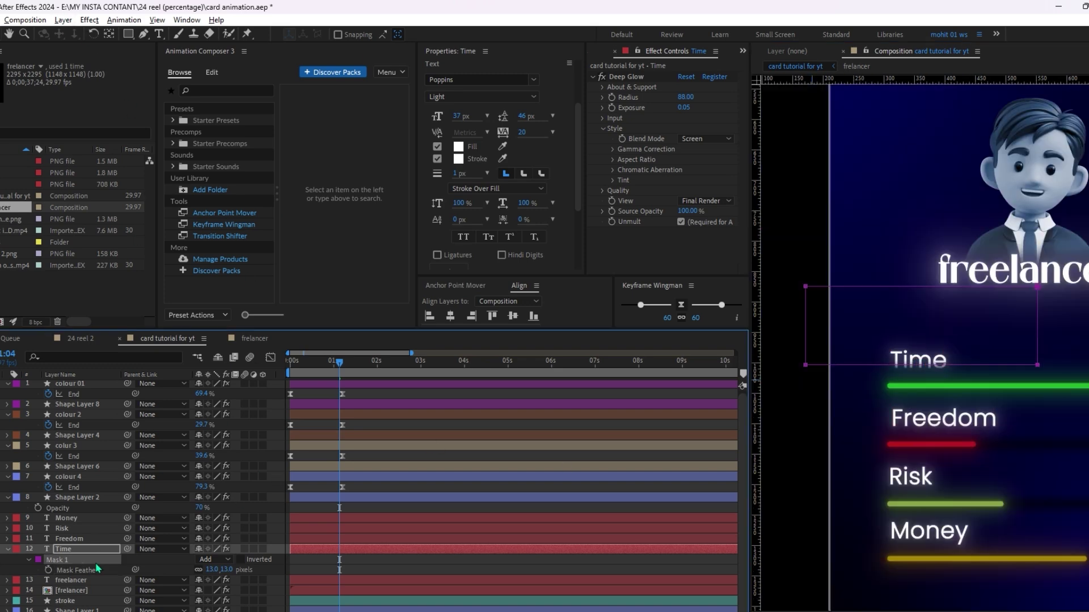
{"action": "key", "text": "ctrl+Up"}
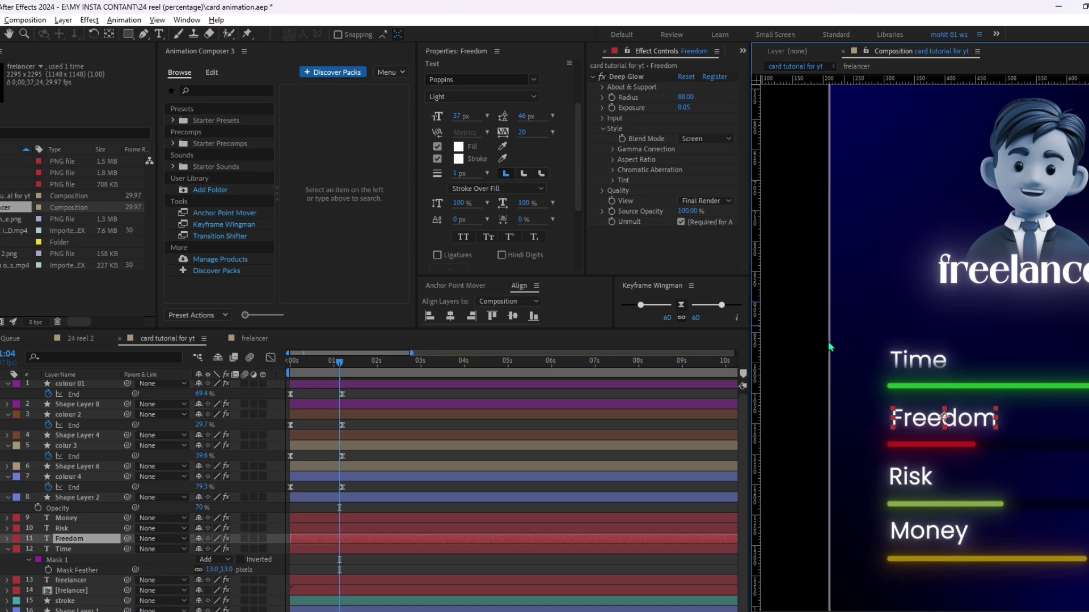
{"action": "left_click", "coordinate": [994, 448]}
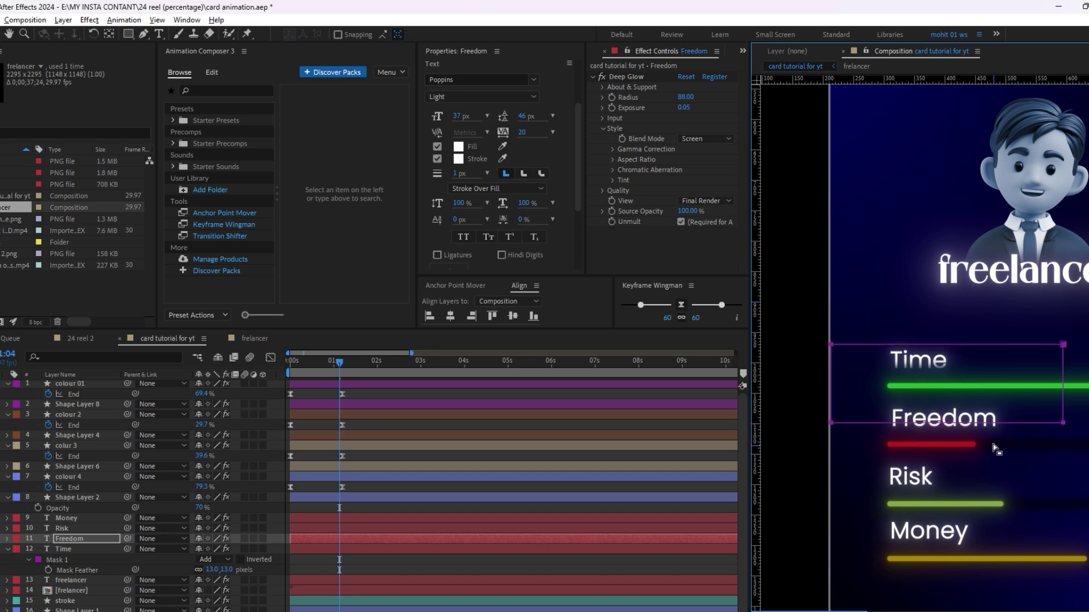
{"action": "left_click", "coordinate": [914, 478]}
{"action": "key", "text": "ctrl+v"}
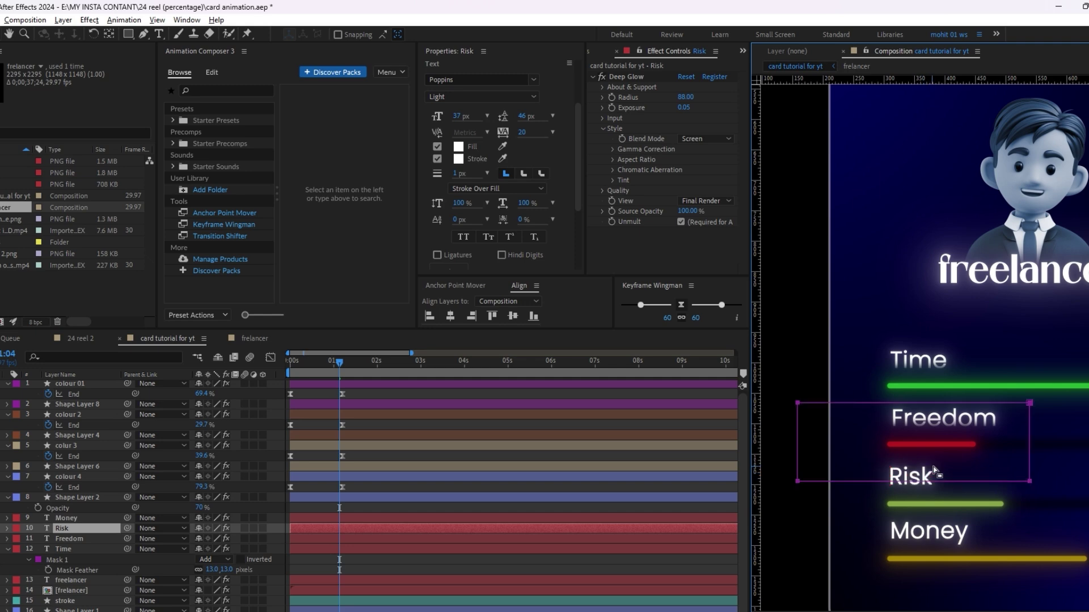
{"action": "left_click", "coordinate": [943, 534]}
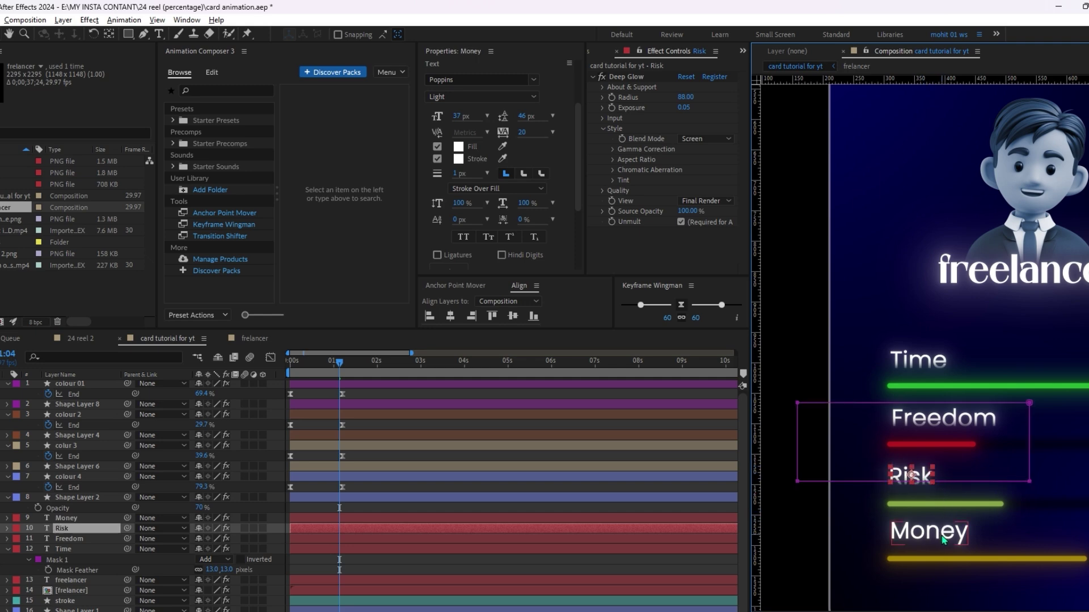
Step: Preview the masked labels and bar animation from the start of the timeline
{"action": "left_click", "coordinate": [681, 562]}
{"action": "left_click_drag", "start_coordinate": [339, 363], "coordinate": [275, 394]}
{"action": "key", "text": "space"}
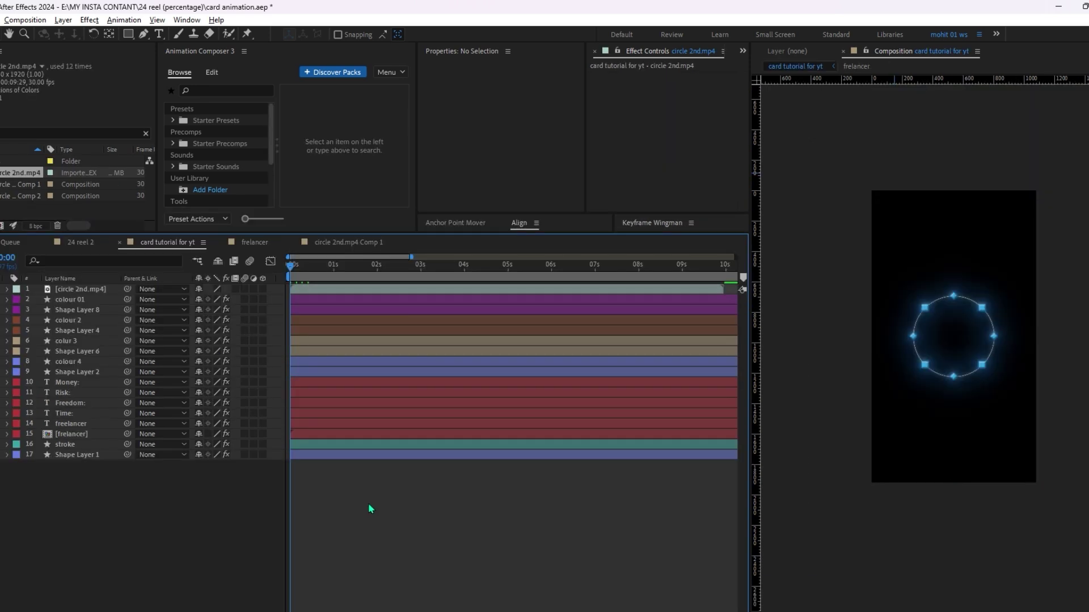
Step: Set the blending mode of the circle 2nd.mp4 layer to Screen so the card shows through
{"action": "left_click", "coordinate": [304, 293]}
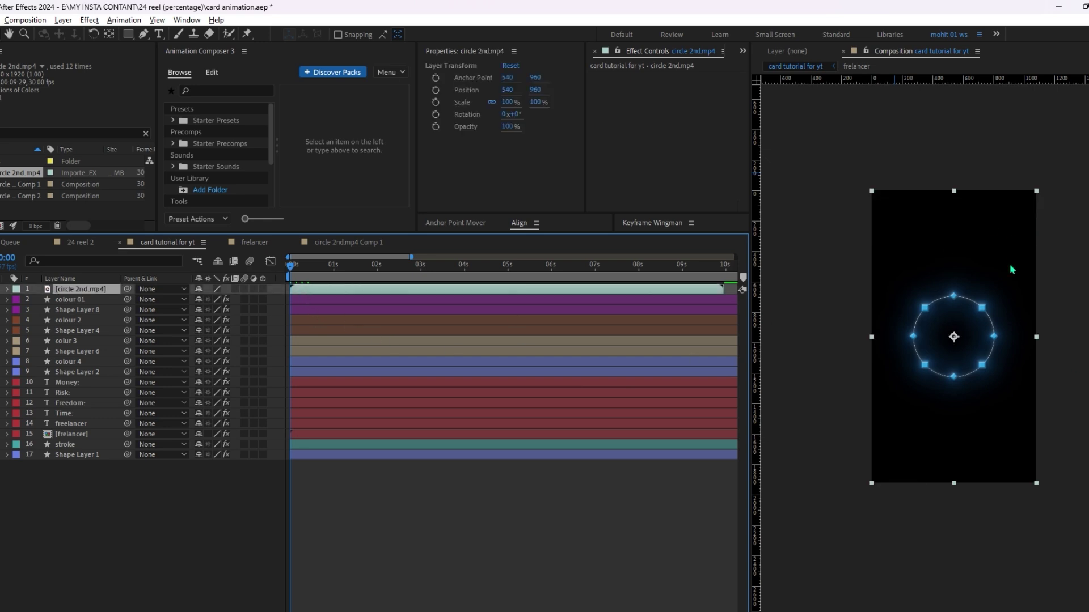
{"action": "left_click", "coordinate": [161, 299]}
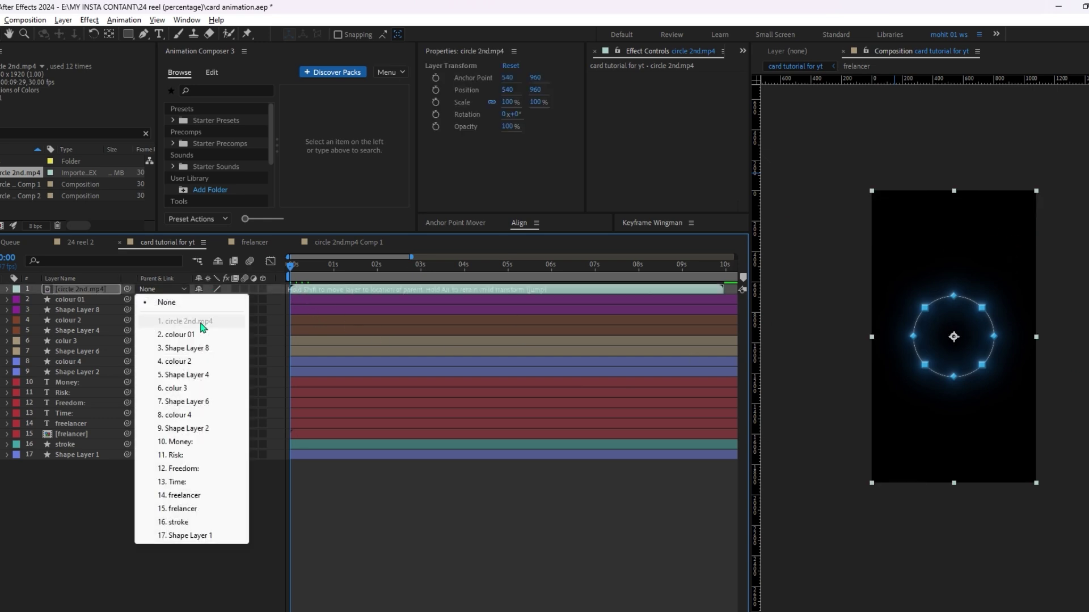
{"action": "left_click", "coordinate": [115, 540]}
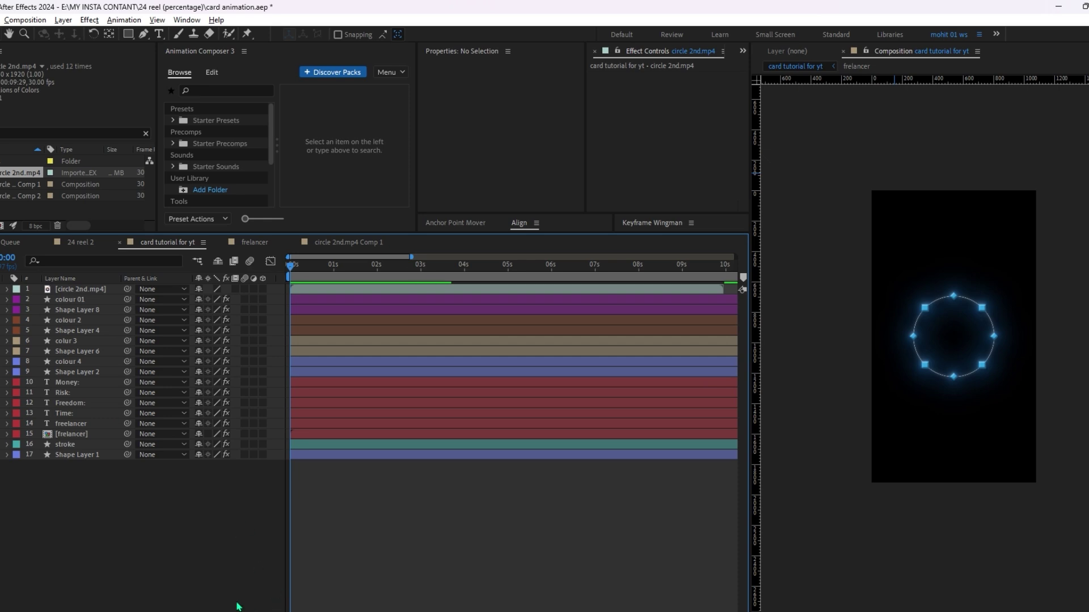
{"action": "key", "text": "F4"}
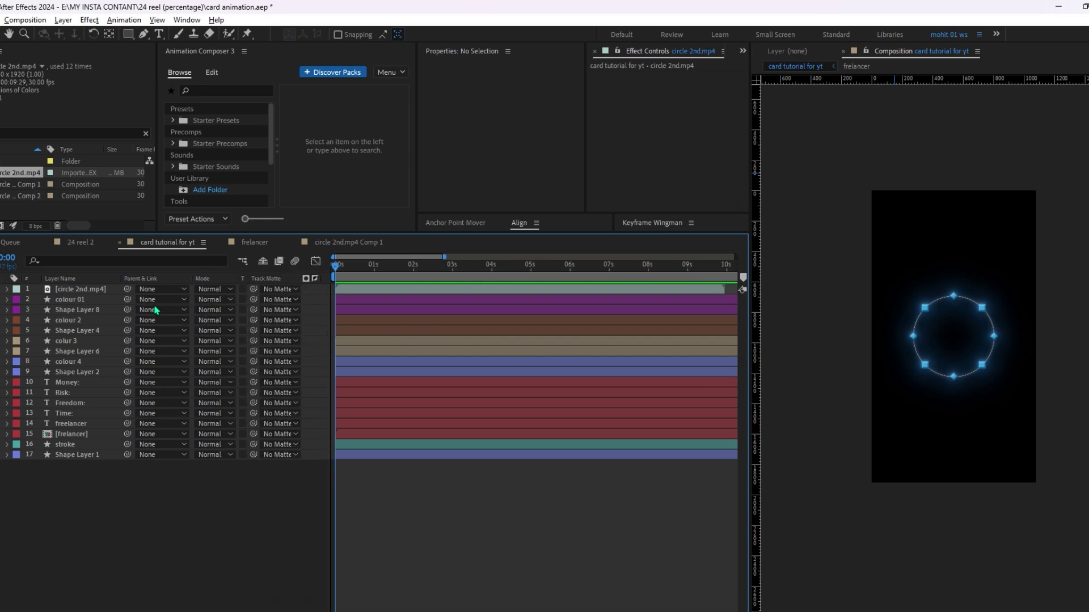
{"action": "left_click", "coordinate": [213, 290]}
{"action": "left_click", "coordinate": [260, 245]}
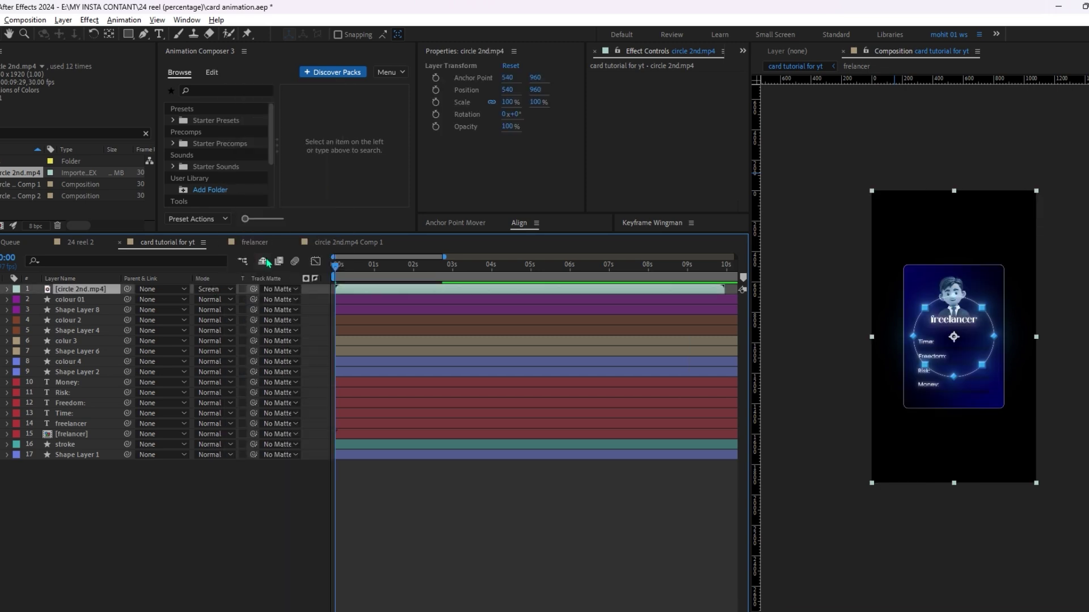
Step: Set Color 1 of the card background's 4-Color Gradient to the brighter blue 153A97 and copy its hex code
{"action": "scroll", "coordinate": [1006, 364], "scroll_direction": "up", "scroll_amount": 2}
{"action": "left_click_drag", "start_coordinate": [993, 257], "coordinate": [980, 317]}
{"action": "scroll", "coordinate": [991, 317], "scroll_direction": "down", "scroll_amount": 2}
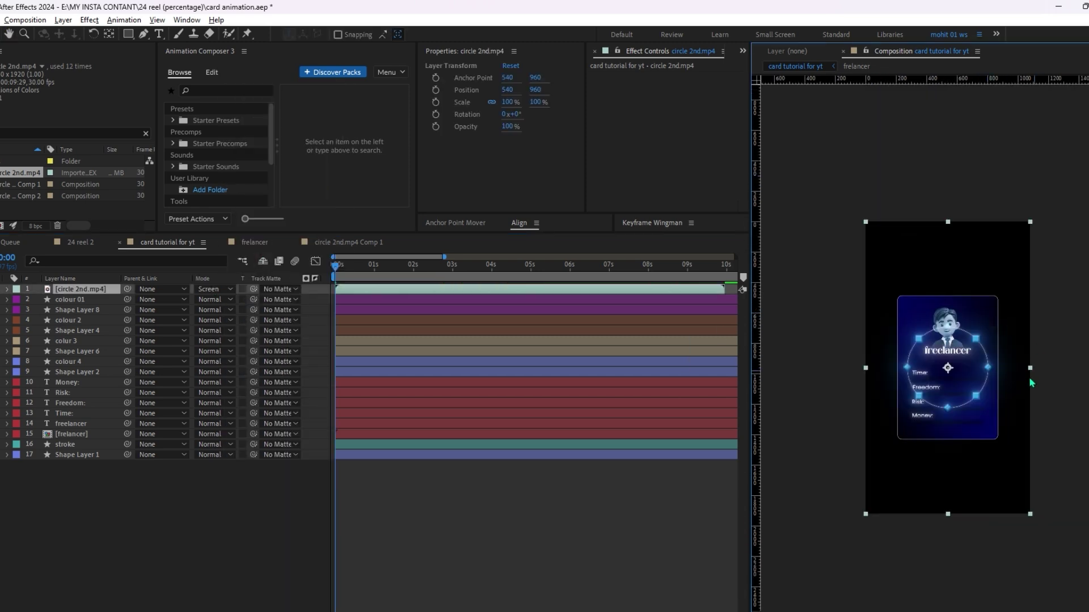
{"action": "scroll", "coordinate": [1030, 383], "scroll_direction": "up", "scroll_amount": 2}
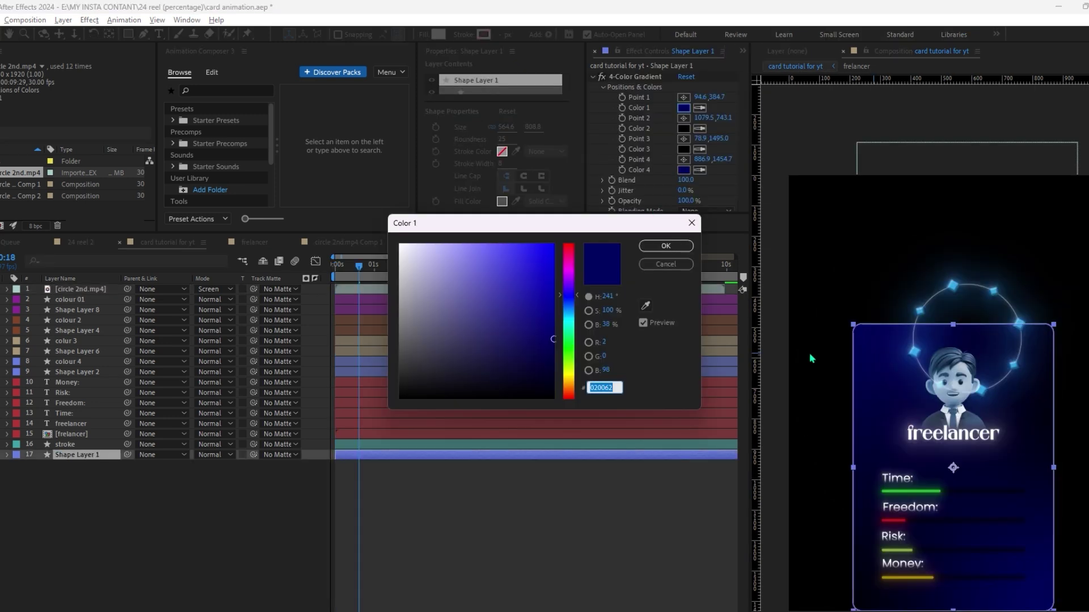
{"action": "key", "text": "Return"}
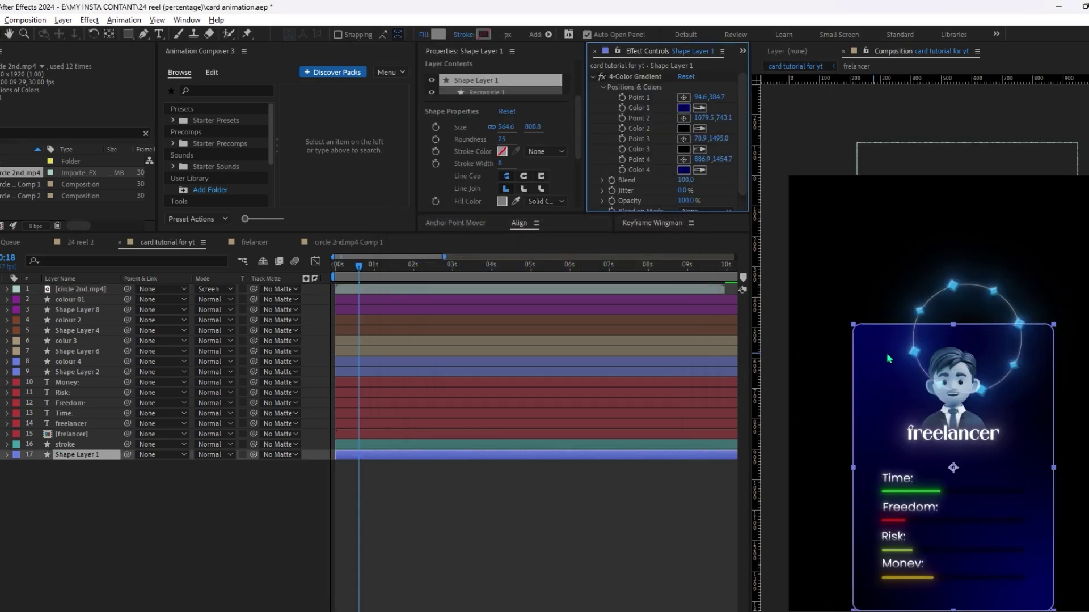
{"action": "left_click", "coordinate": [687, 111]}
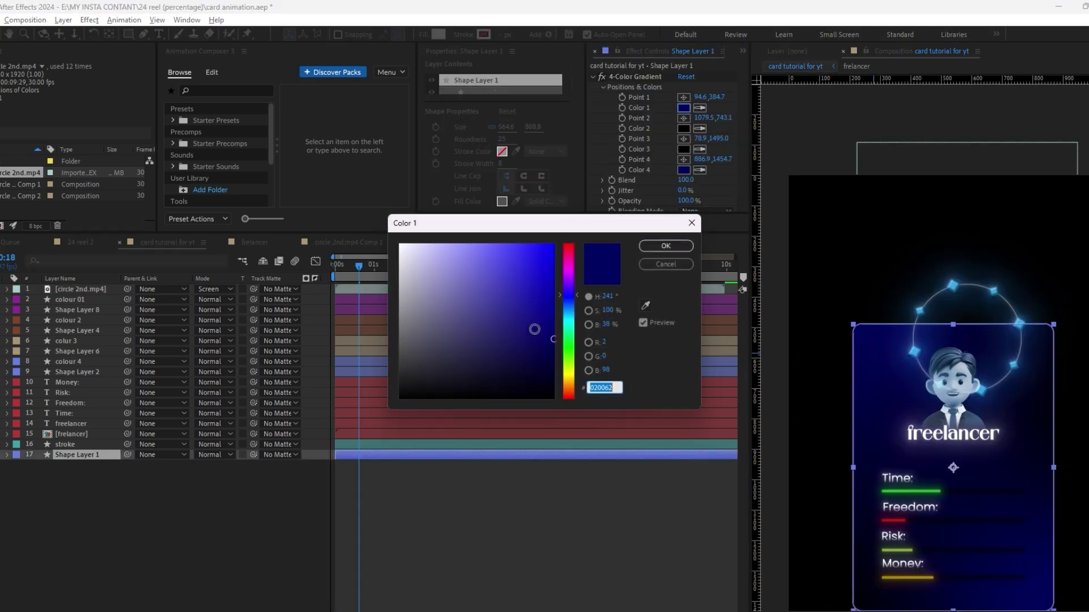
{"action": "left_click", "coordinate": [575, 305]}
{"action": "left_click_drag", "start_coordinate": [551, 335], "coordinate": [532, 307]}
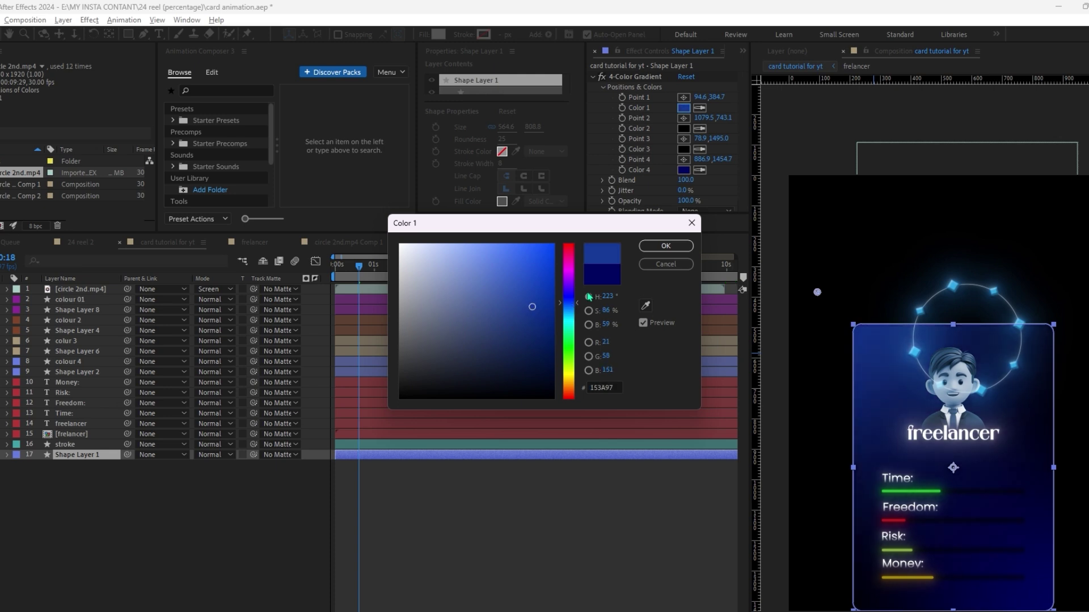
{"action": "left_click", "coordinate": [617, 386]}
{"action": "double_click", "coordinate": [616, 386]}
{"action": "key", "text": "ctrl+c"}
{"action": "left_click", "coordinate": [666, 245]}
Step: Set Color 4 of the card's 4-Color Gradient to the same blue, 153A97
{"action": "left_click", "coordinate": [684, 170]}
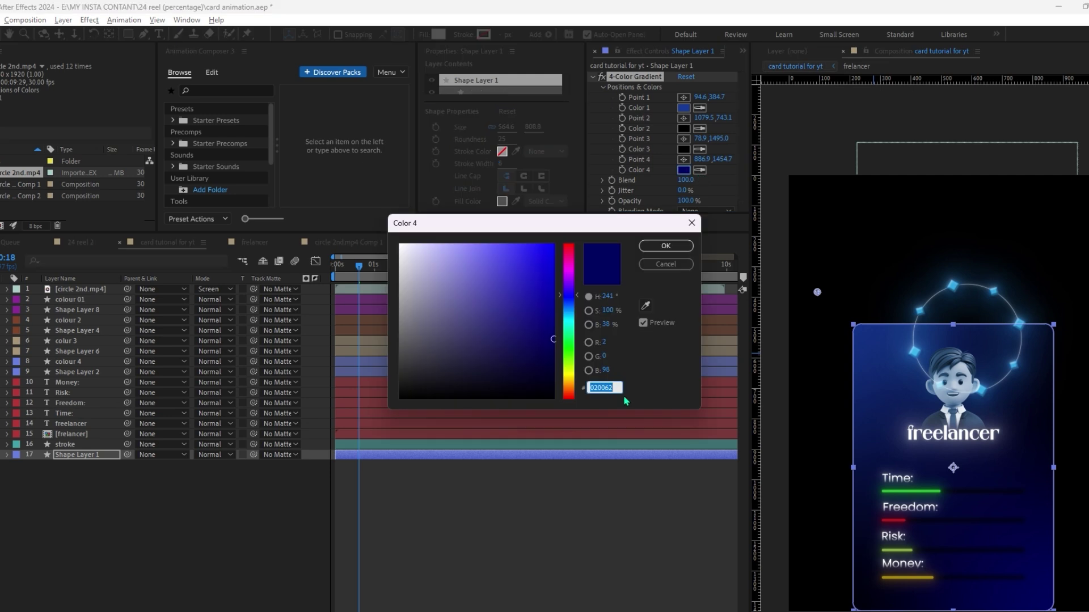
{"action": "key", "text": "ctrl+v"}
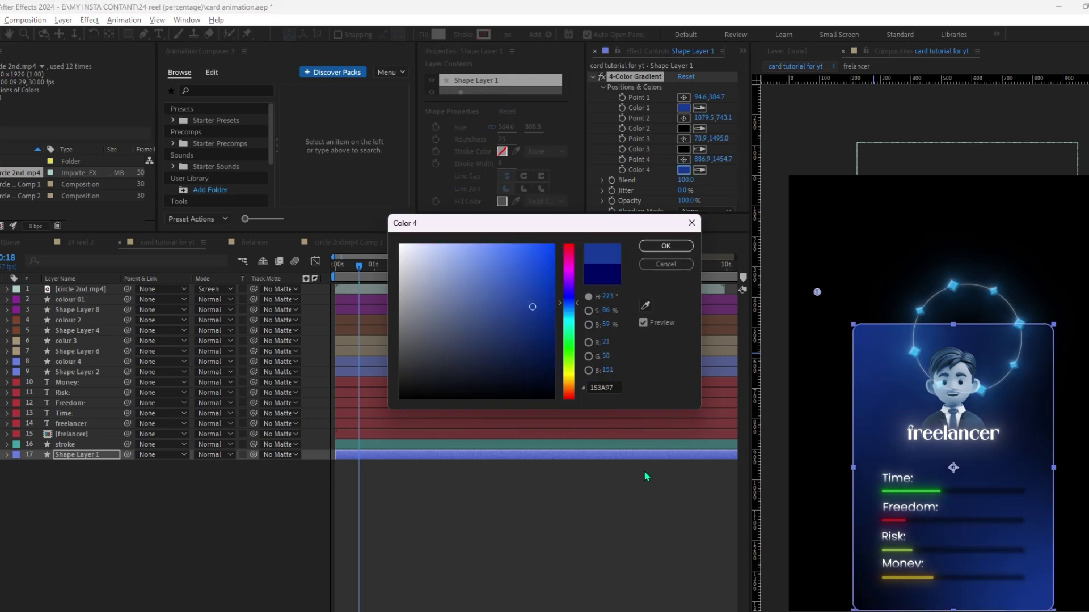
{"action": "left_click", "coordinate": [663, 247]}
Step: Move gradient Point 2 to about 1115, 719, Point 3 to about -145, 1411 and Point 4 to about 995, 1503
{"action": "scroll", "coordinate": [1012, 351], "scroll_direction": "down", "scroll_amount": 2}
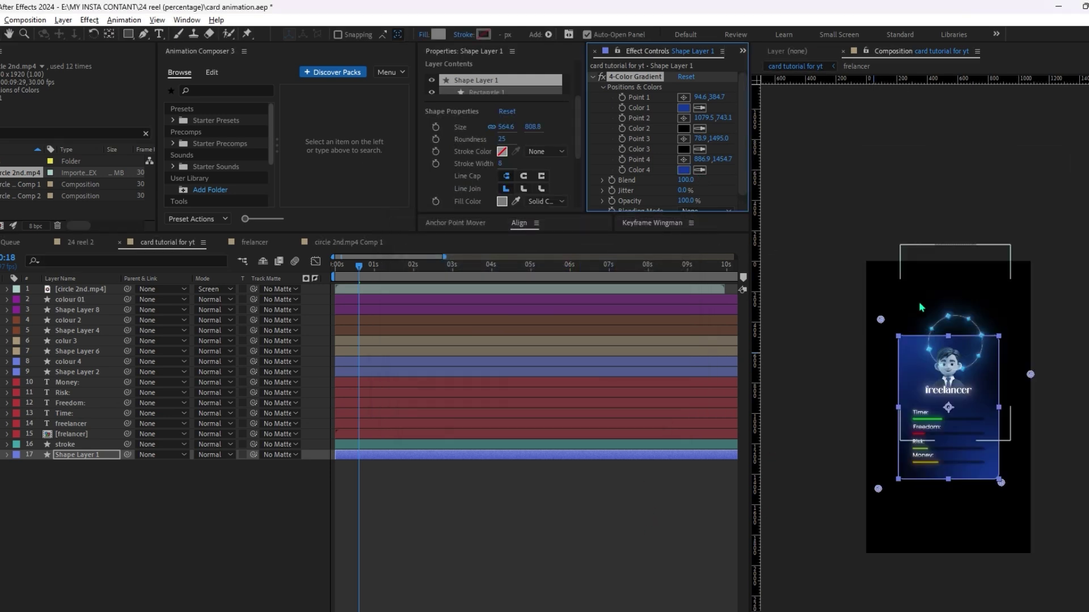
{"action": "left_click_drag", "start_coordinate": [1014, 357], "coordinate": [998, 305]}
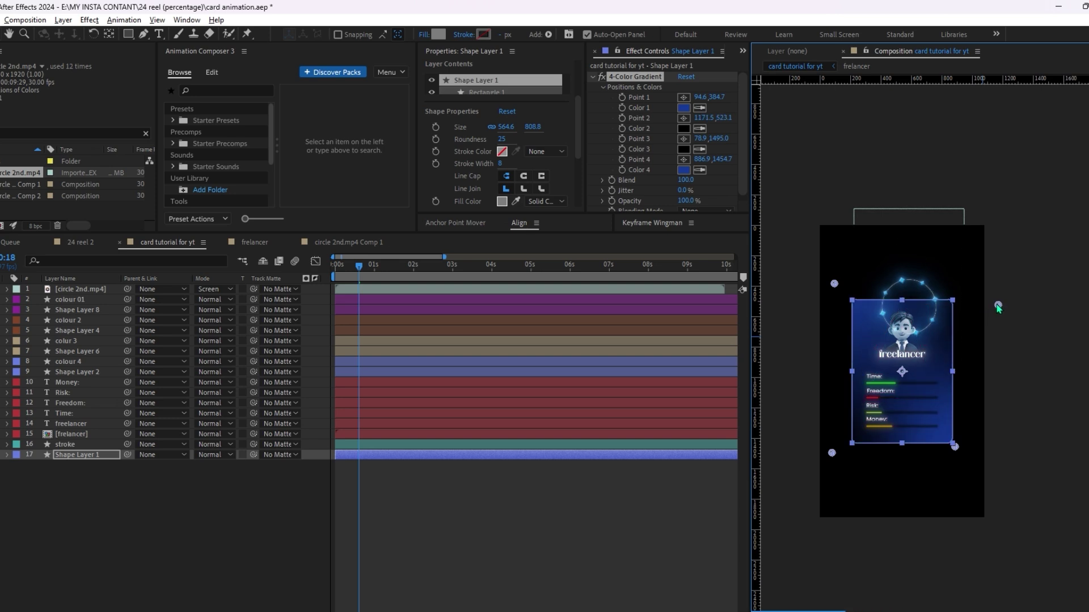
{"action": "left_click_drag", "start_coordinate": [832, 453], "coordinate": [797, 440]}
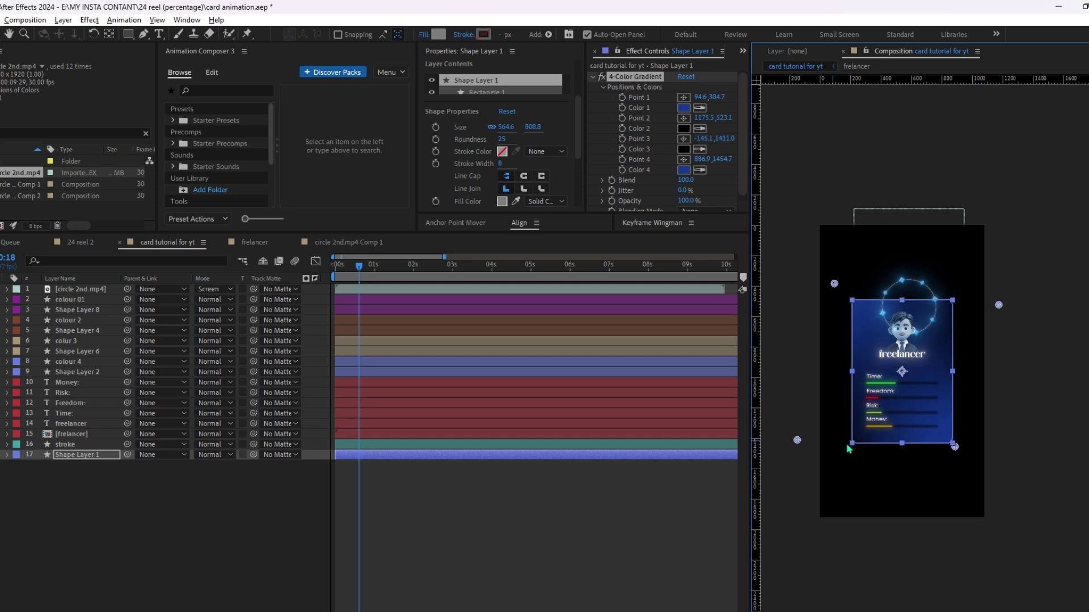
{"action": "scroll", "coordinate": [845, 314], "scroll_direction": "up", "scroll_amount": 2}
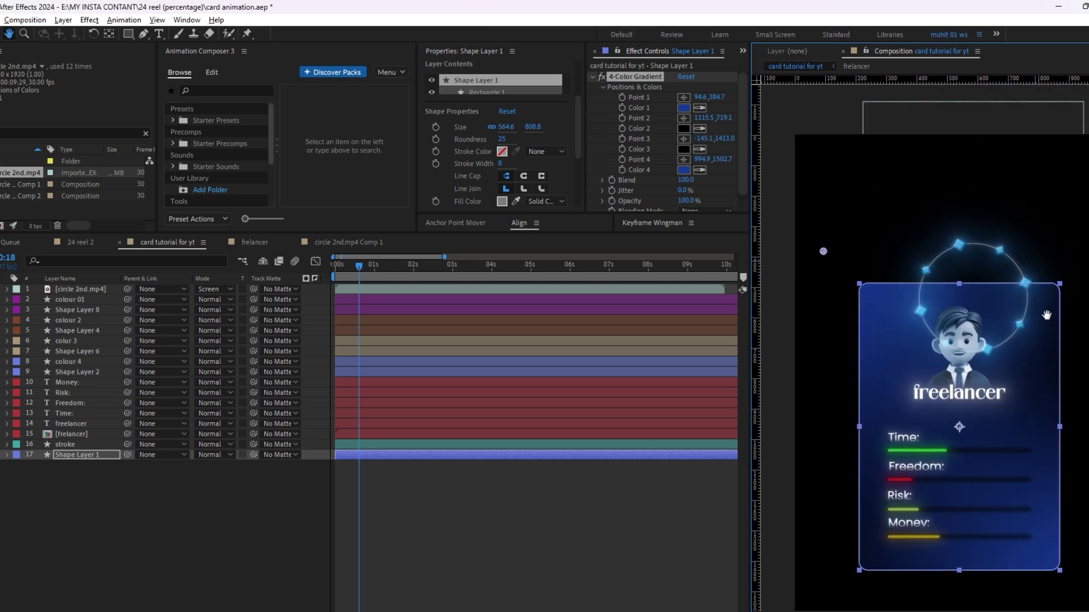
Step: Apply CC Toner to the circle 2nd.mp4 layer and set its Midtones color to 153A97
{"action": "left_click", "coordinate": [1002, 254]}
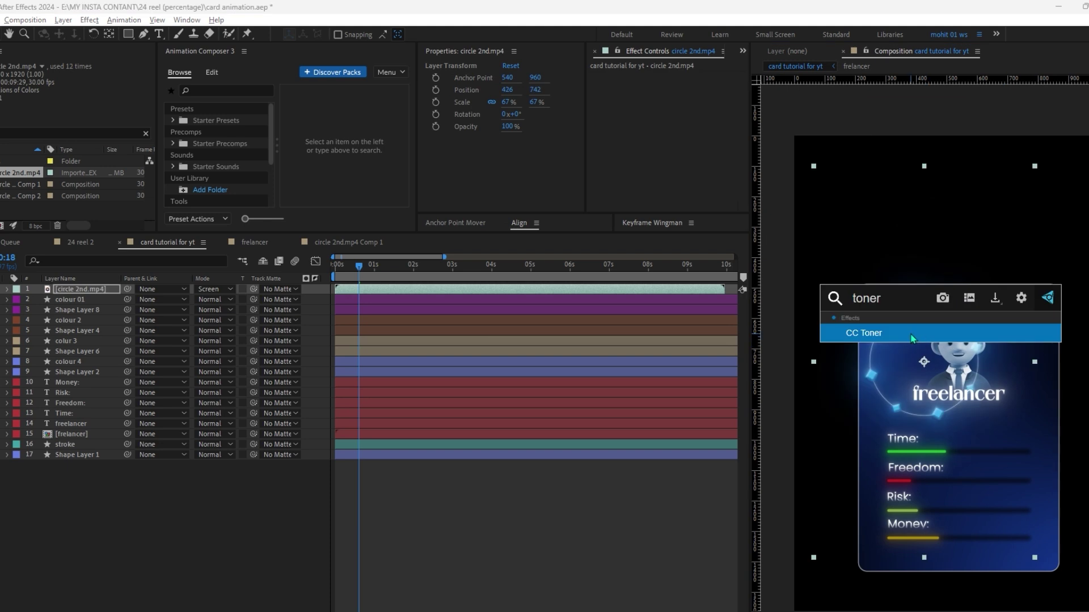
{"action": "left_click", "coordinate": [911, 334]}
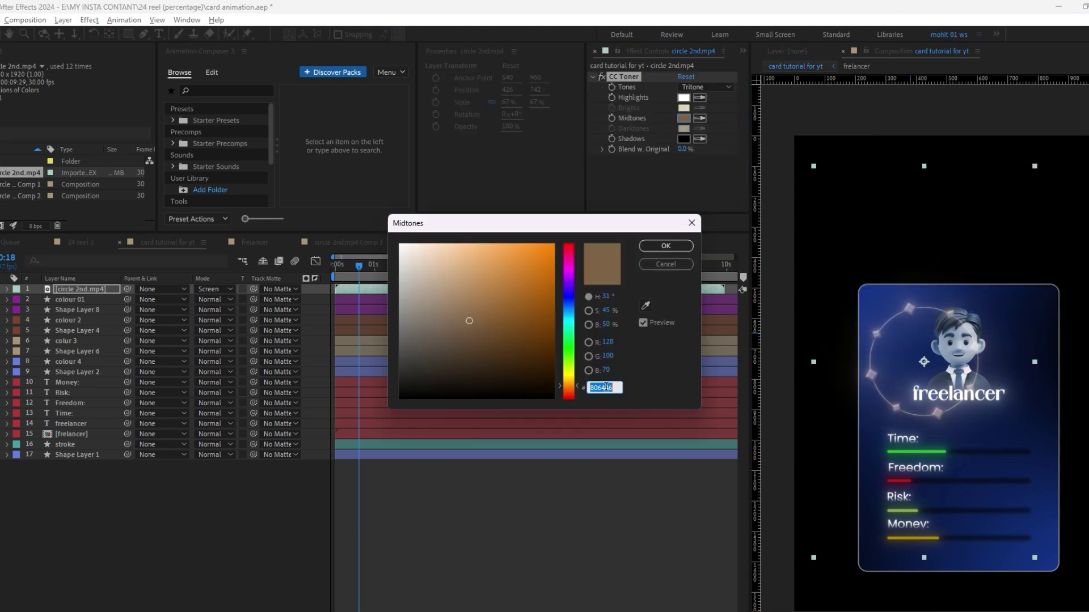
{"action": "key", "text": "ctrl+v"}
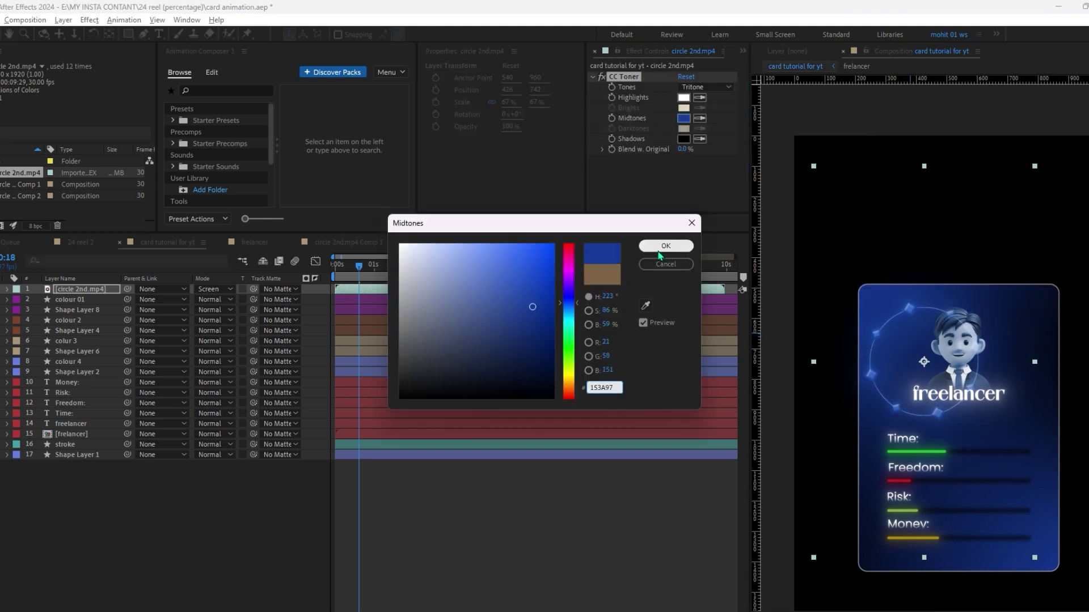
{"action": "left_click", "coordinate": [659, 252]}
Step: Move the circle clip to about 630, 654 and flatten it into a wide ellipse scaled about 65% by 32%
{"action": "left_click_drag", "start_coordinate": [963, 346], "coordinate": [933, 312]}
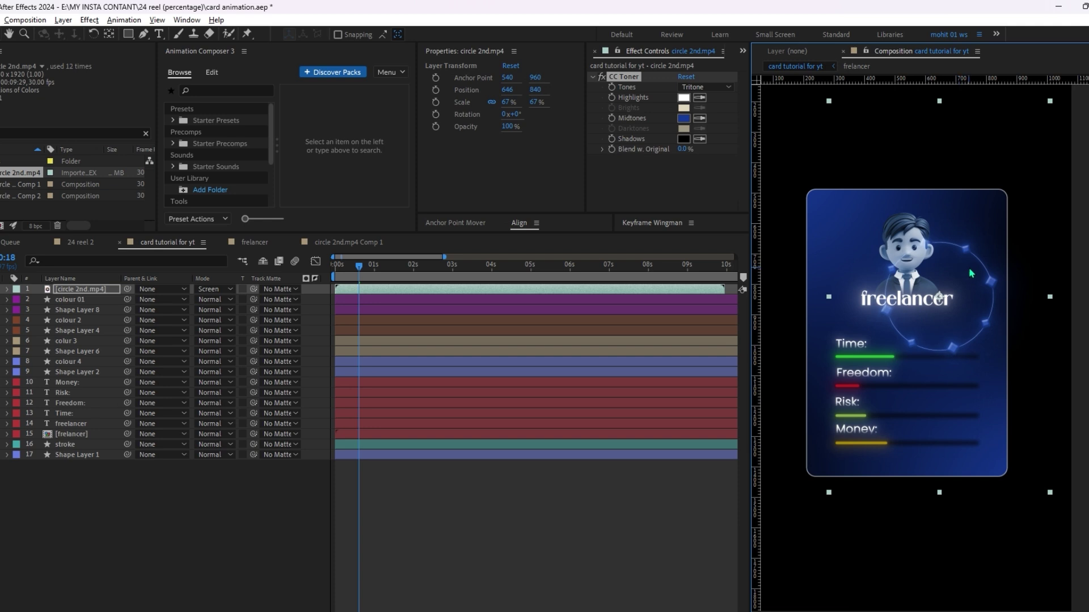
{"action": "left_click_drag", "start_coordinate": [926, 352], "coordinate": [962, 319]}
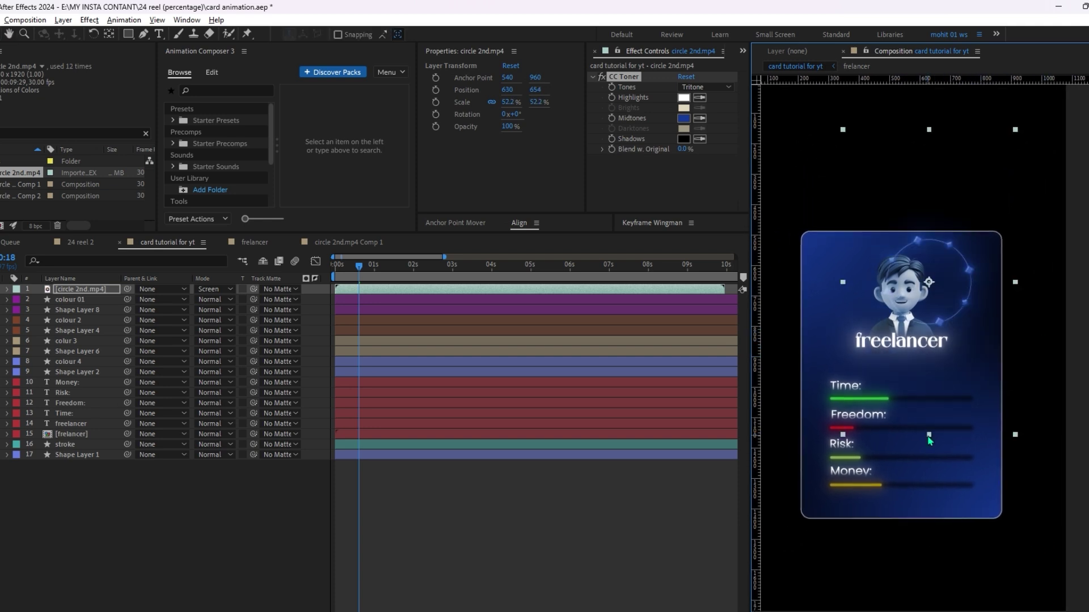
{"action": "left_click_drag", "start_coordinate": [929, 435], "coordinate": [933, 374]}
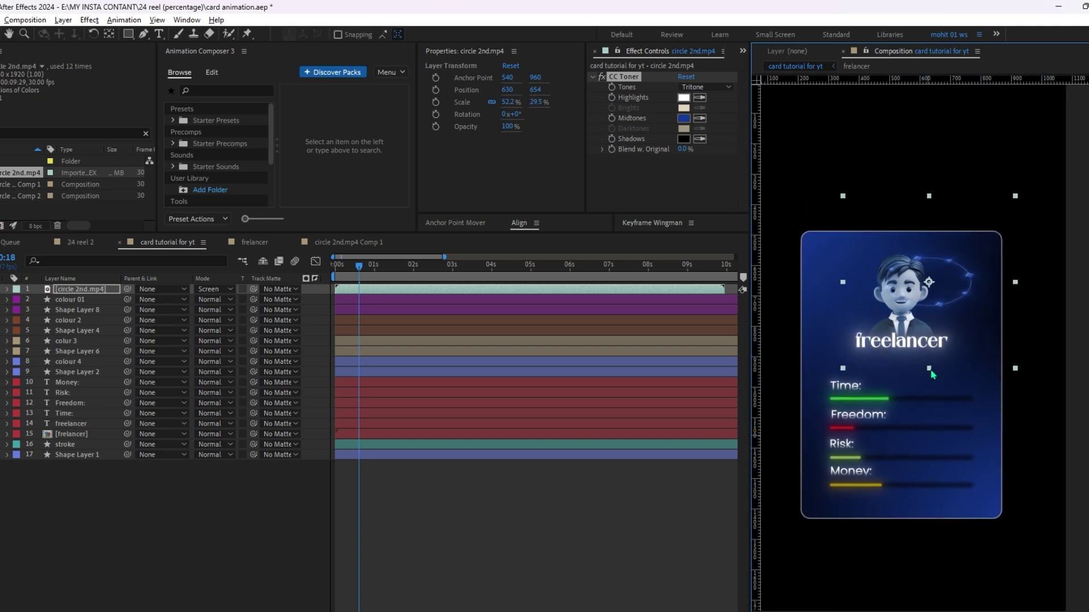
{"action": "left_click_drag", "start_coordinate": [845, 282], "coordinate": [825, 281]}
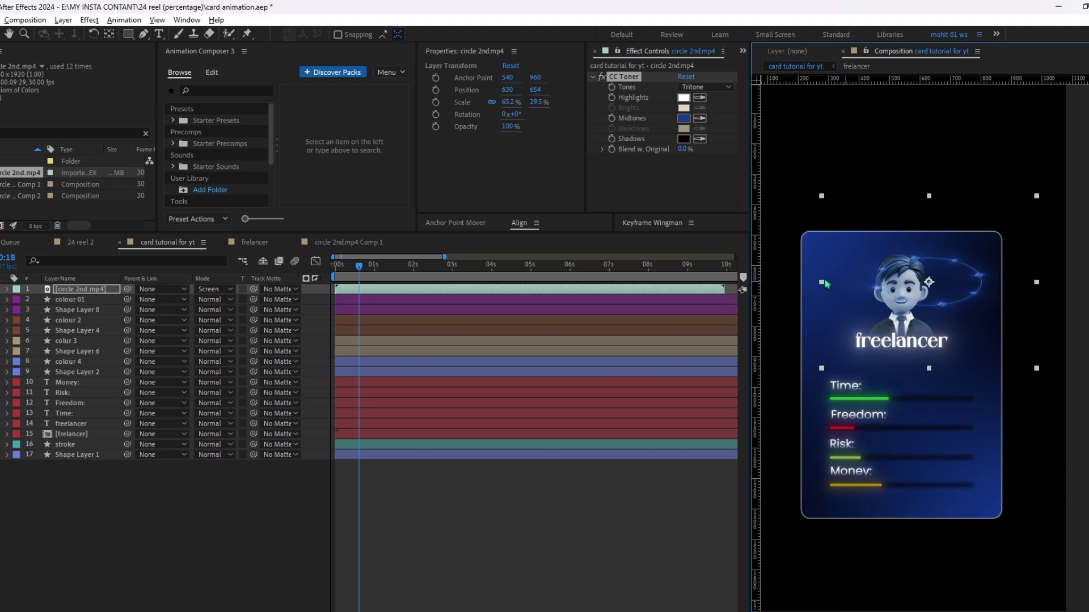
{"action": "left_click_drag", "start_coordinate": [929, 196], "coordinate": [929, 188]}
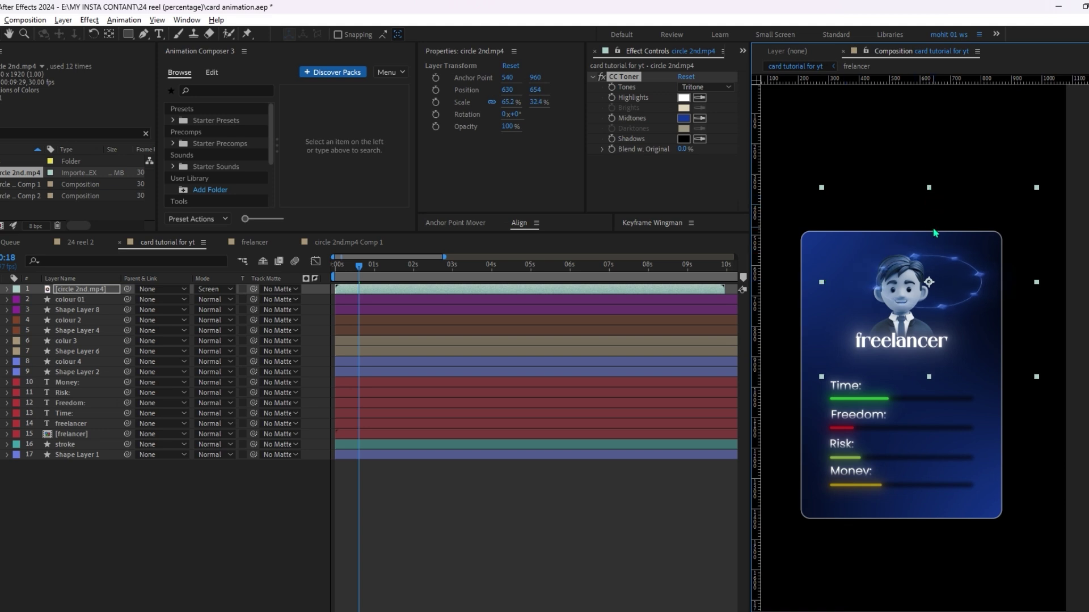
Step: Enlarge the flattened circle to about 90% by 45% and place it at about 682, 564 over the card's upper right
{"action": "left_click_drag", "start_coordinate": [935, 283], "coordinate": [967, 246]}
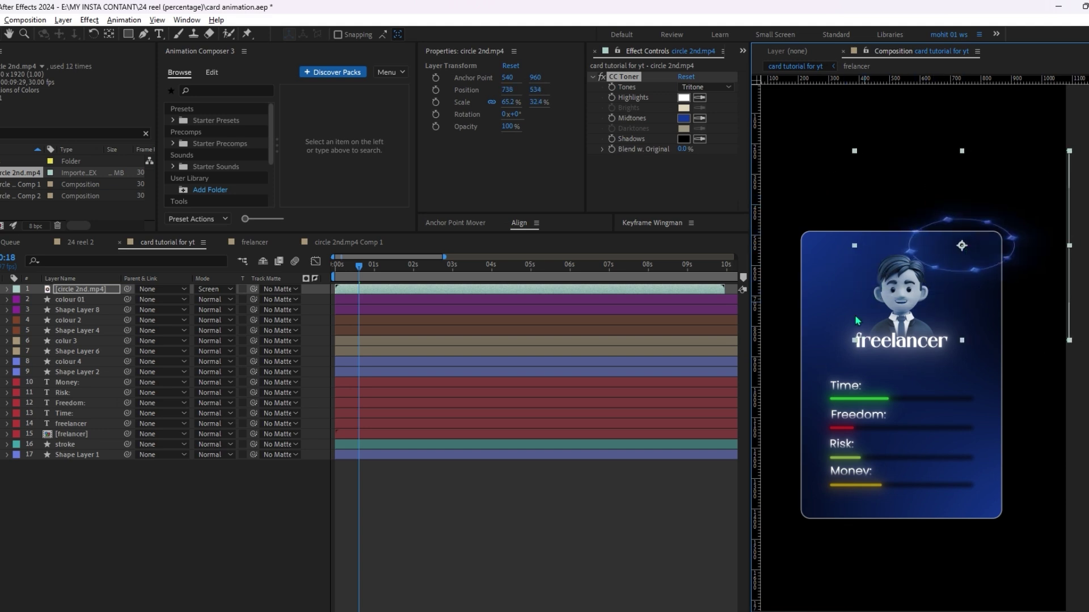
{"action": "left_click_drag", "start_coordinate": [856, 342], "coordinate": [793, 394]}
{"action": "left_click_drag", "start_coordinate": [1022, 278], "coordinate": [992, 300]}
{"action": "left_click_drag", "start_coordinate": [1002, 289], "coordinate": [1013, 279]}
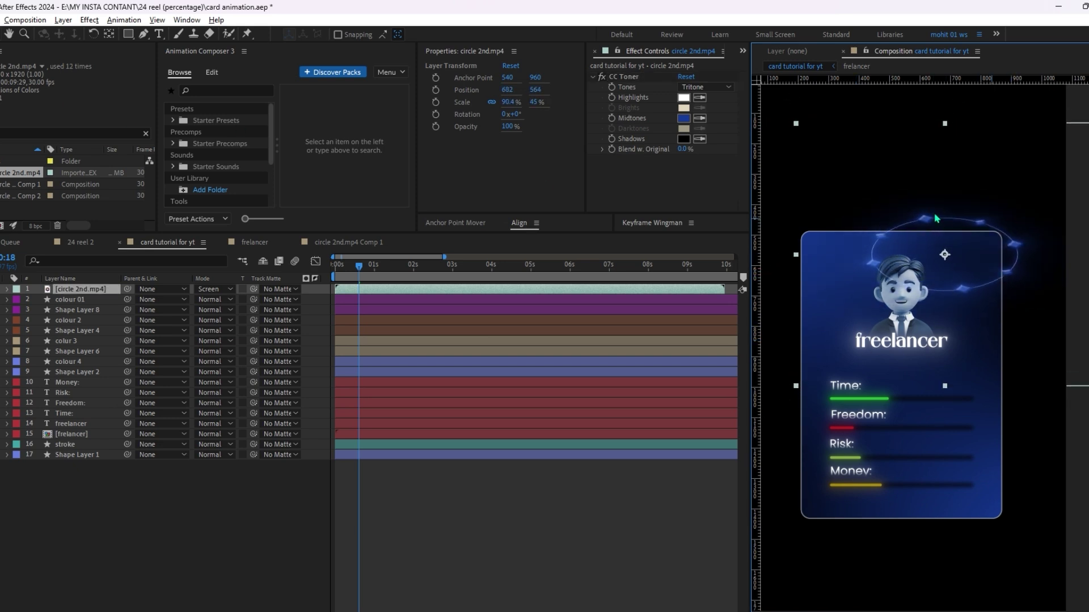
Step: Draw a rectangular mask on the circle clip over the card's upper half, trimming the ellipse at the card's top and right edges
{"action": "key", "text": "q"}
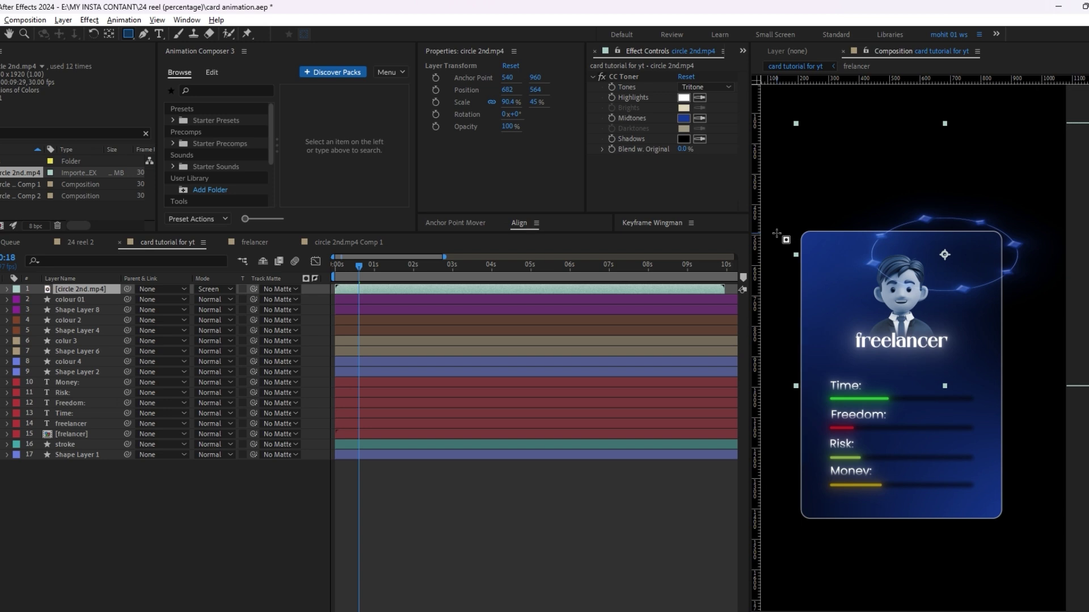
{"action": "left_click_drag", "start_coordinate": [775, 233], "coordinate": [1003, 379]}
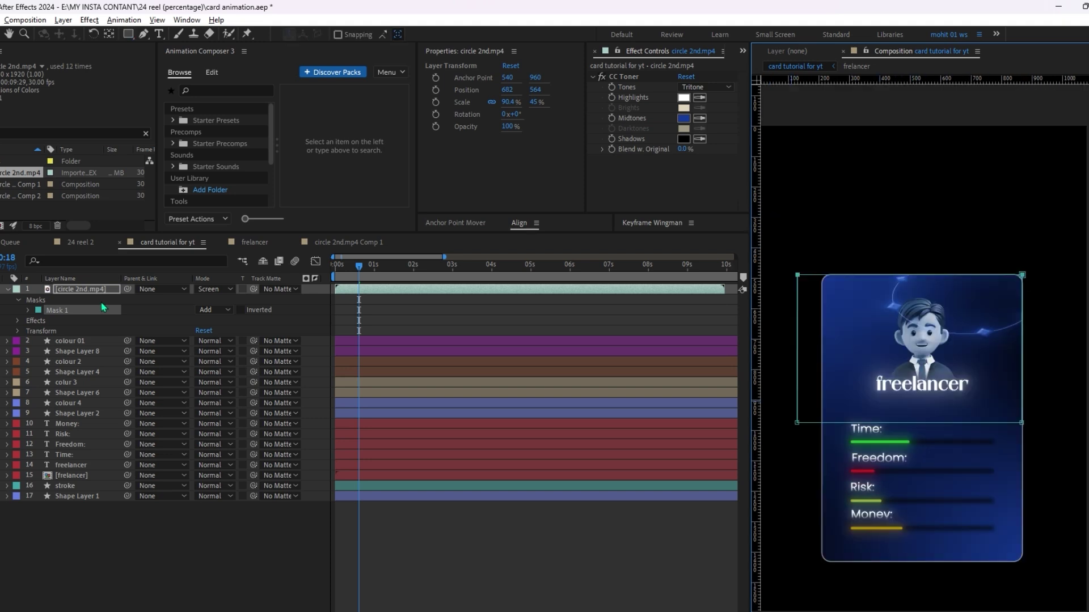
Step: Nudge Mask 1 on the circle clip slightly down and to the left, just inside the card's top and right edges
{"action": "left_click", "coordinate": [102, 309]}
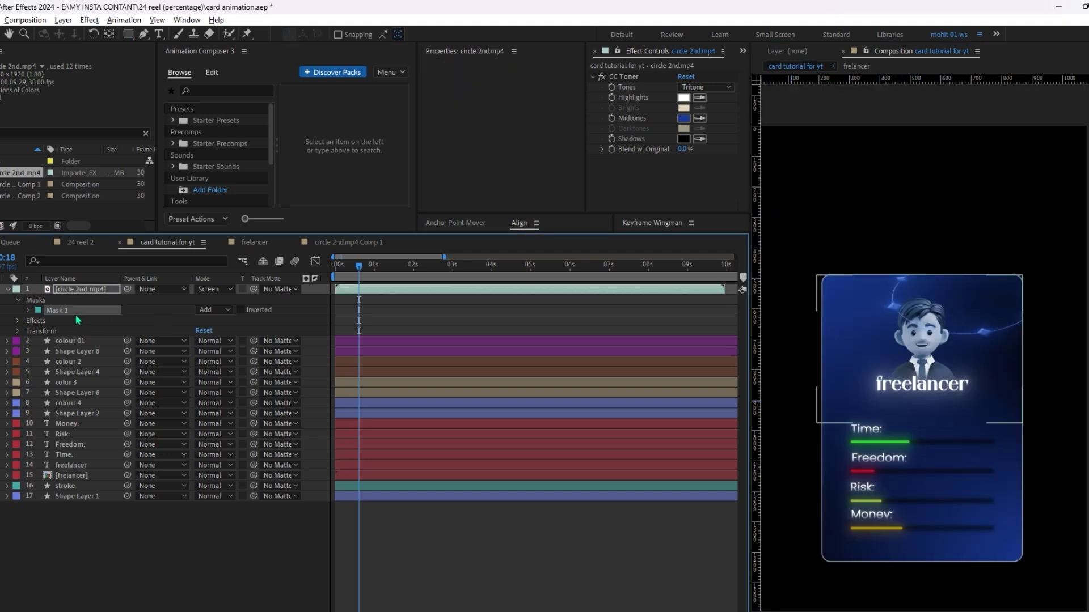
{"action": "key", "text": "Down"}
{"action": "key", "text": "Down"}
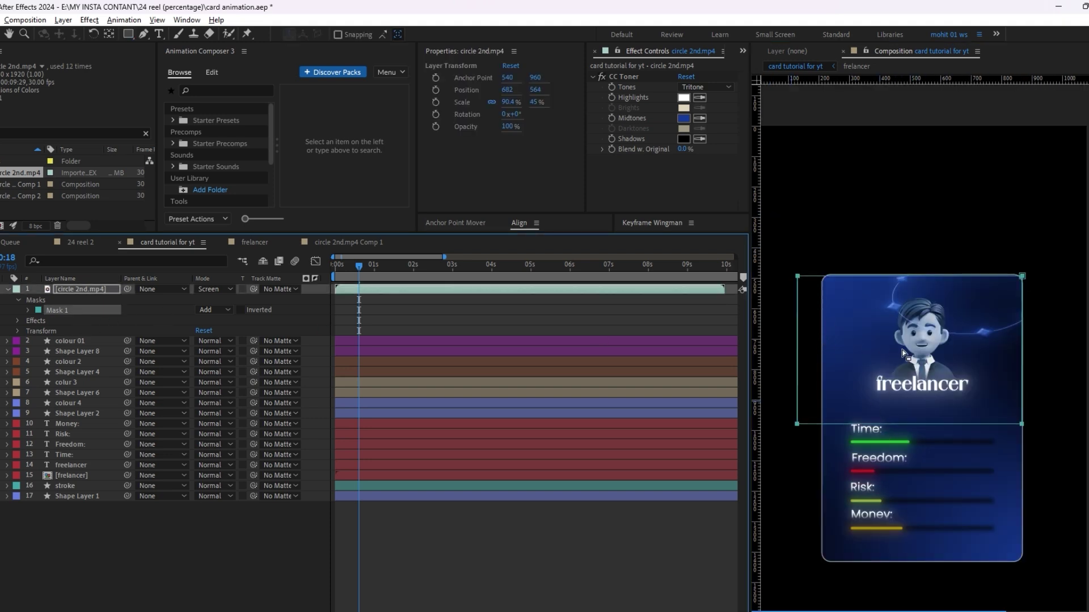
{"action": "key", "text": "Left"}
{"action": "key", "text": "Left"}
{"action": "key", "text": "Down"}
{"action": "key", "text": "Down"}
{"action": "key", "text": "Left"}
{"action": "key", "text": "Left"}
{"action": "key", "text": "Left"}
{"action": "key", "text": "Left"}
{"action": "key", "text": "Left"}
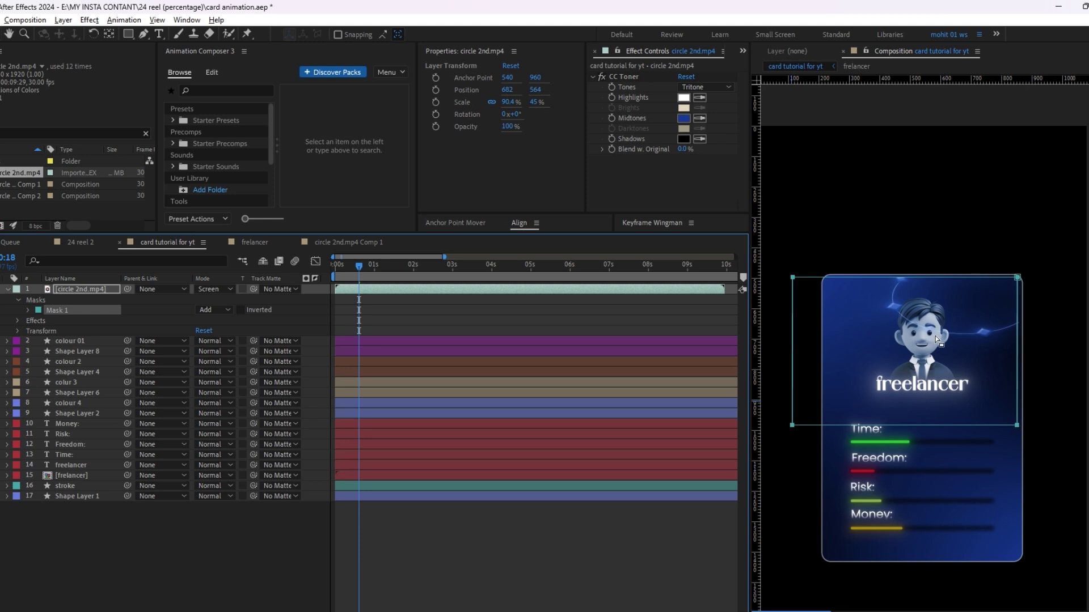
{"action": "key", "text": "Down"}
{"action": "key", "text": "Down"}
{"action": "key", "text": "Left"}
{"action": "key", "text": "Left"}
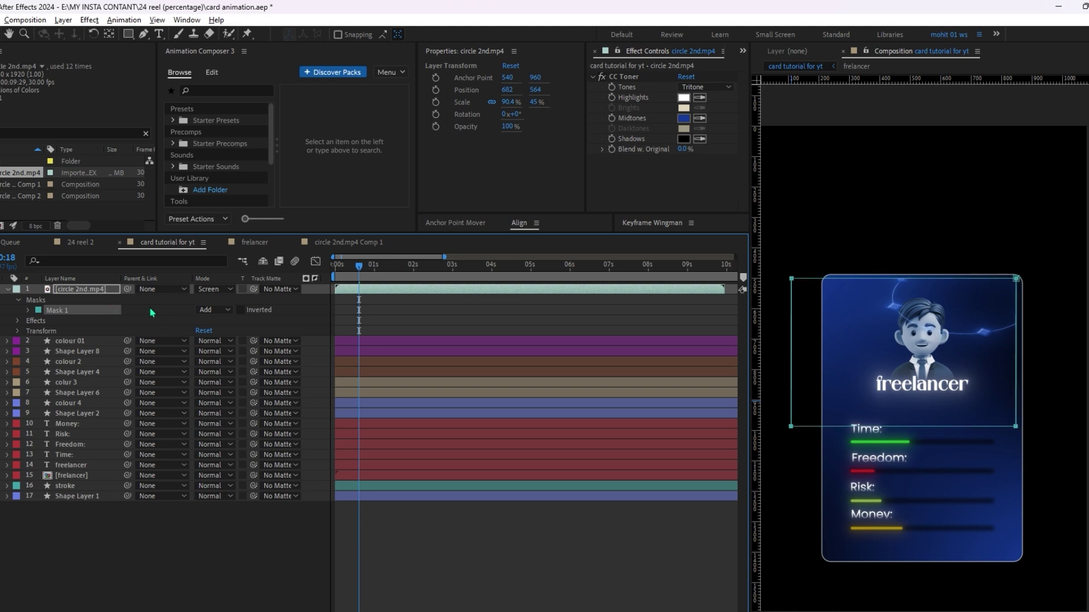
Step: Set the feather of the circle clip's Mask 1 to 104 pixels
{"action": "scroll", "coordinate": [973, 287], "scroll_direction": "up", "scroll_amount": 2}
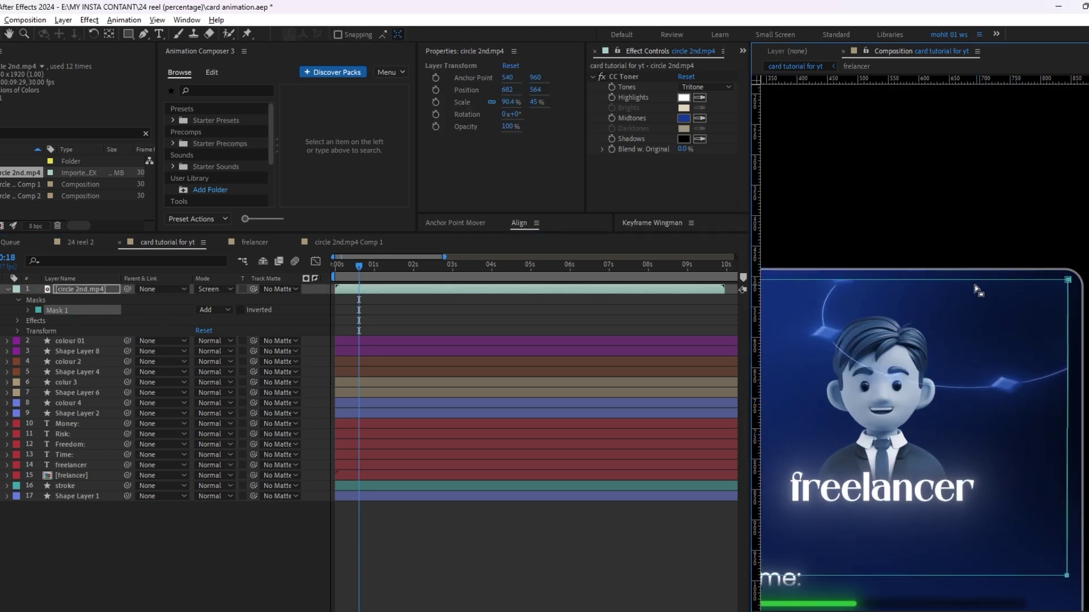
{"action": "key", "text": "f"}
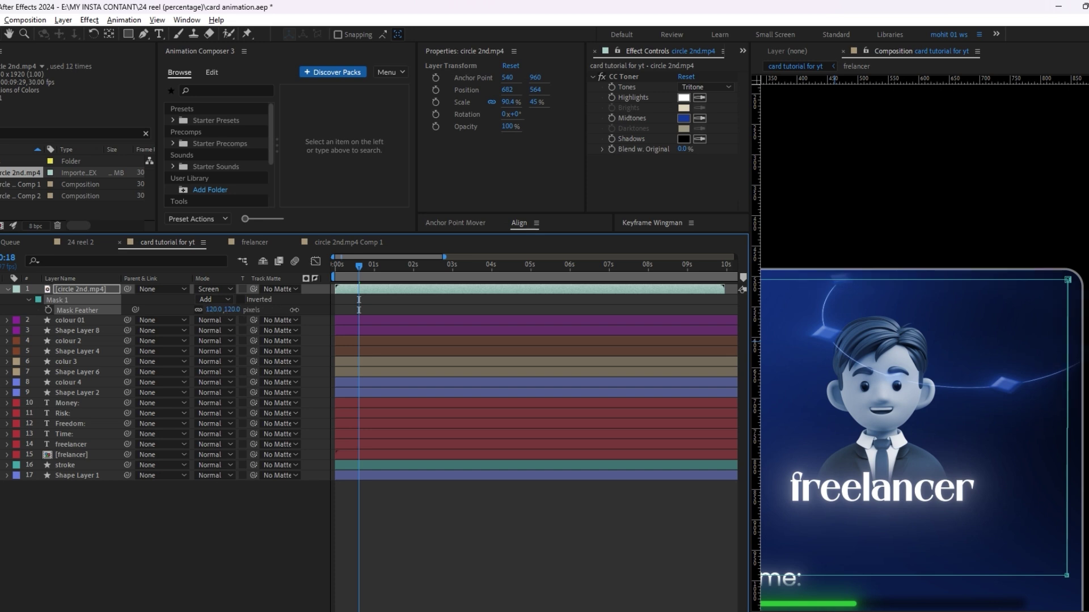
{"action": "left_click_drag", "start_coordinate": [294, 310], "coordinate": [289, 311]}
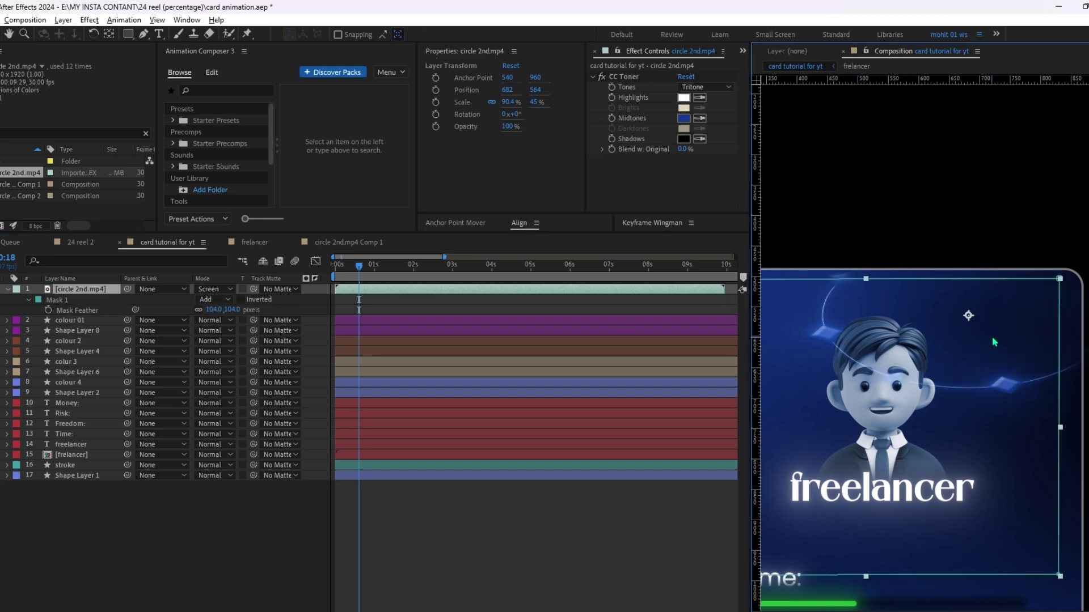
{"action": "left_click", "coordinate": [962, 213]}
{"action": "scroll", "coordinate": [947, 328], "scroll_direction": "down", "scroll_amount": 1}
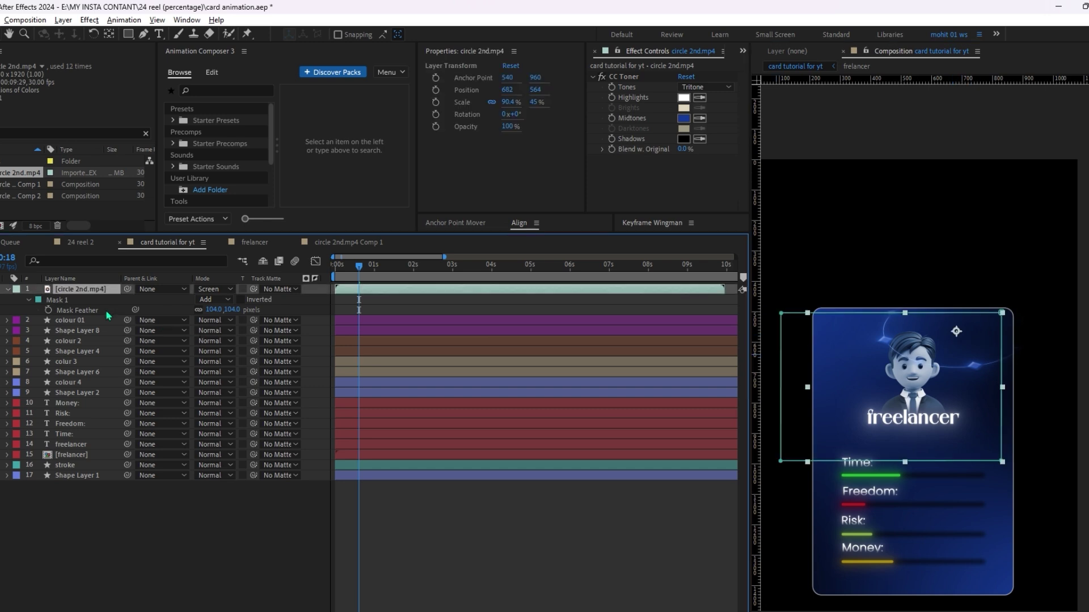
Step: Move the circle 2nd.mp4 layer behind the character and text, directly above the stroke layer, and duplicate it
{"action": "left_click", "coordinate": [8, 290]}
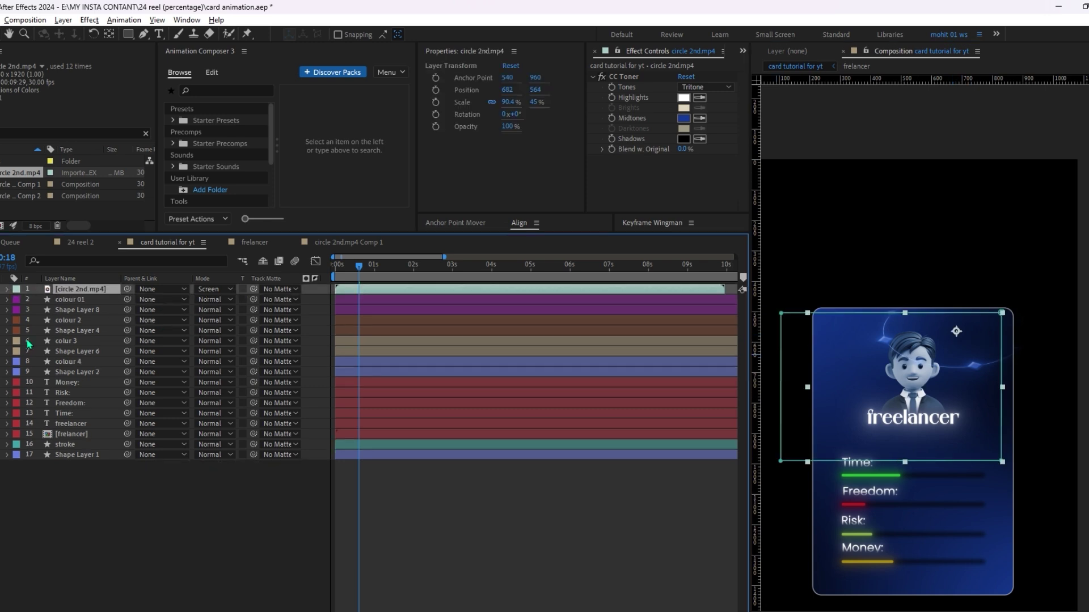
{"action": "left_click_drag", "start_coordinate": [83, 293], "coordinate": [84, 439]}
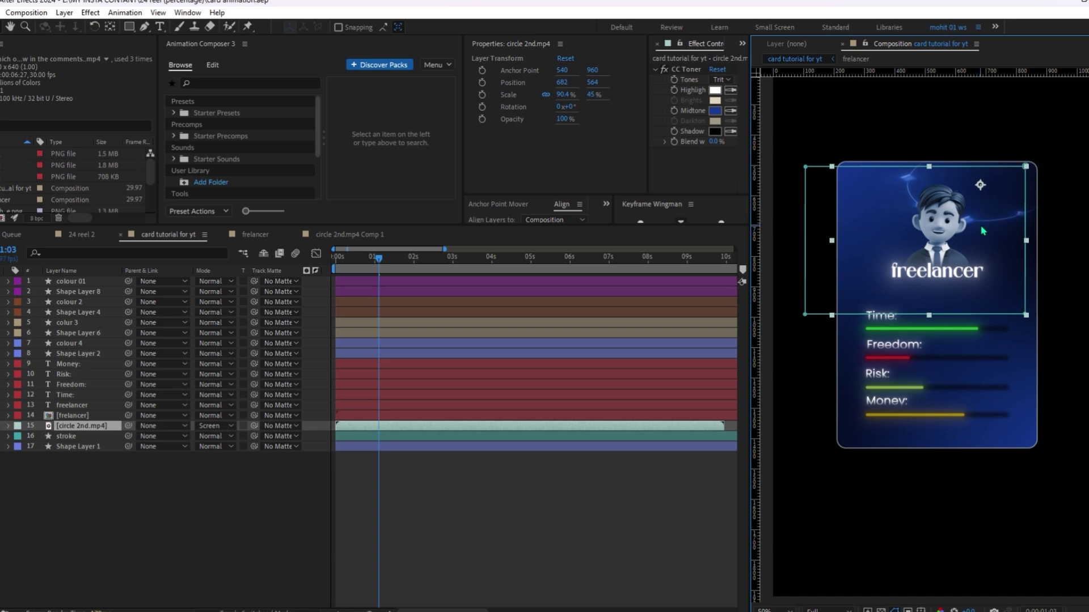
{"action": "key", "text": "ctrl+d"}
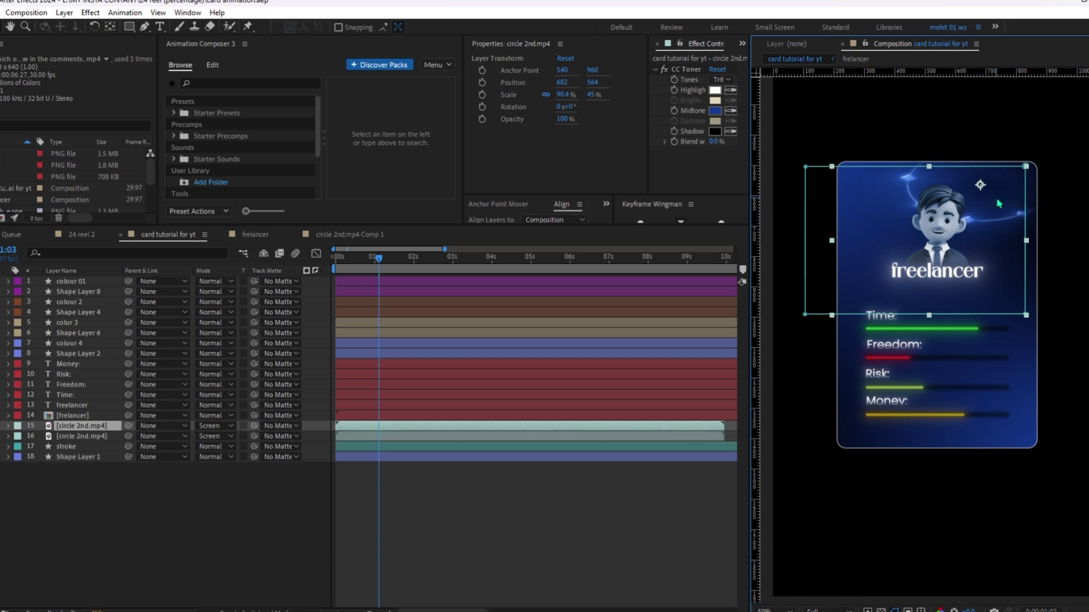
Step: Move the duplicate circle 2nd.mp4 layer over the stat bars in the card's lower half and flip it horizontally and vertically
{"action": "left_click_drag", "start_coordinate": [1000, 204], "coordinate": [928, 395]}
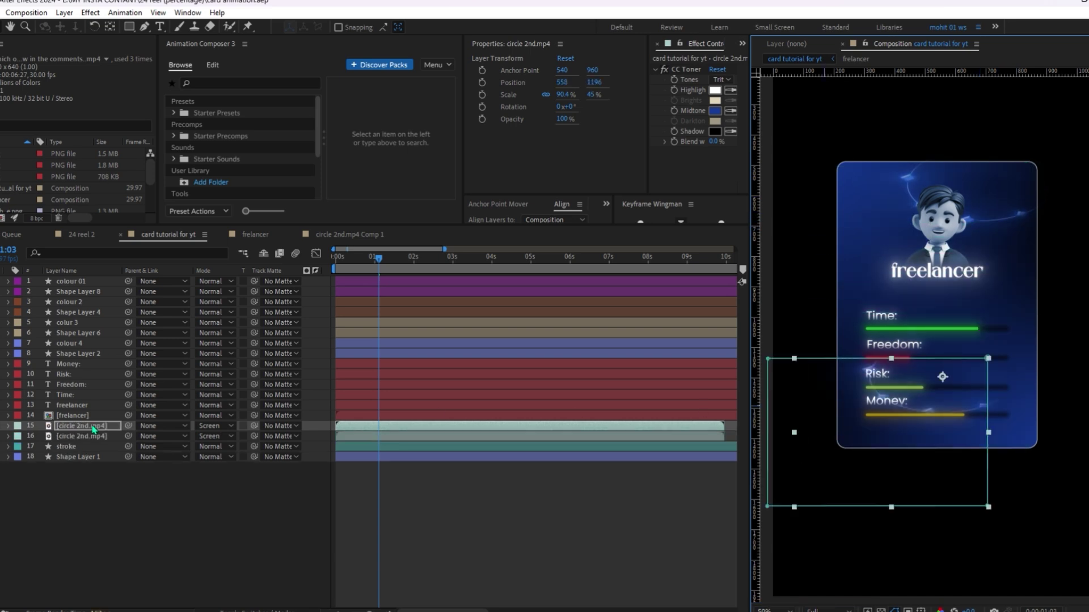
{"action": "right_click", "coordinate": [93, 427]}
{"action": "mouse_move", "coordinate": [142, 117]}
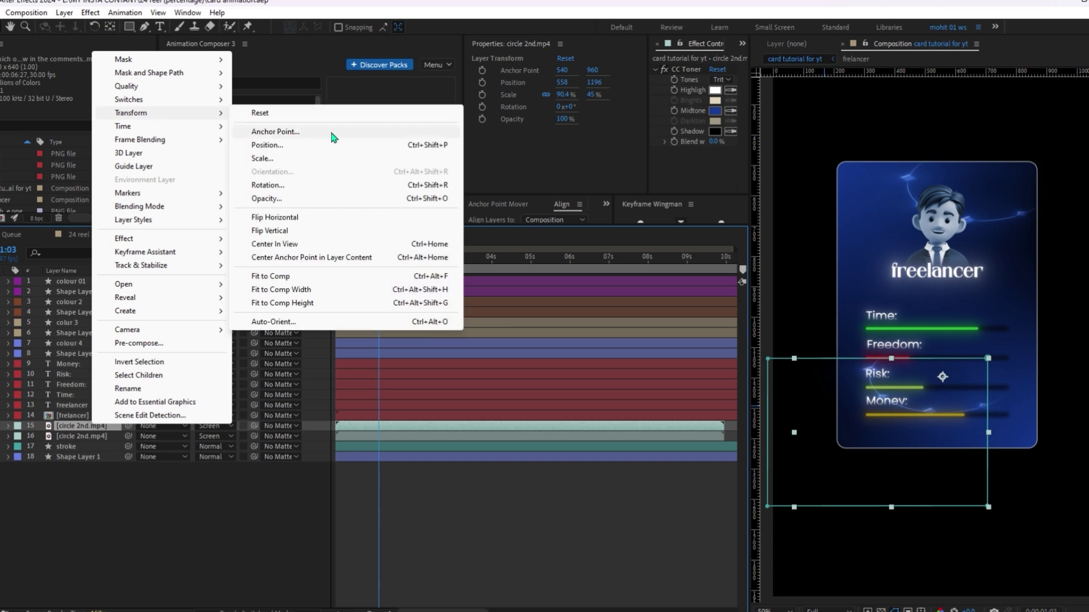
{"action": "left_click", "coordinate": [261, 219]}
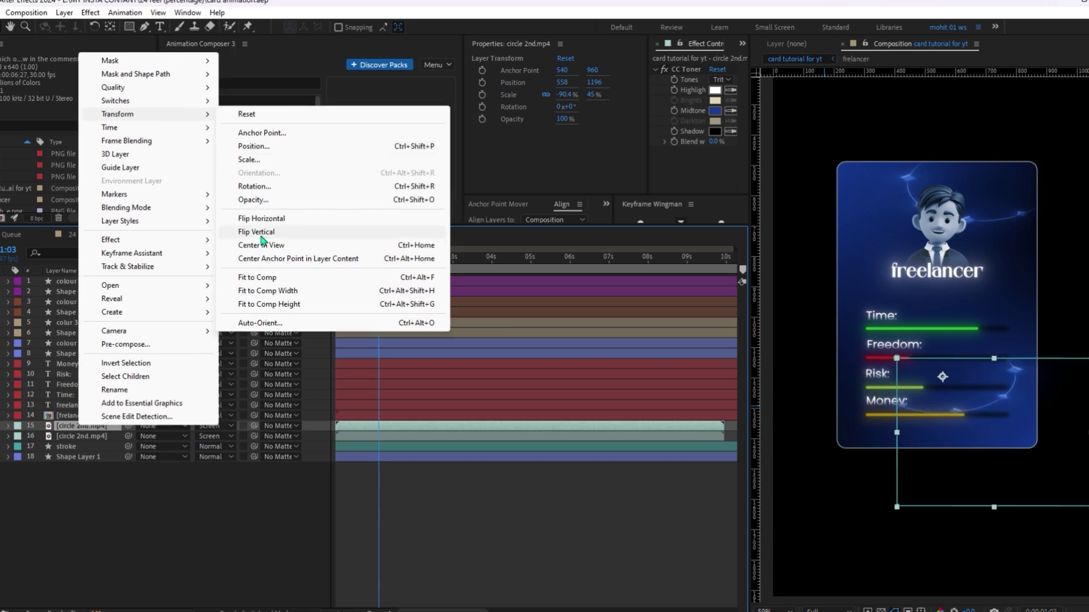
{"action": "left_click", "coordinate": [258, 232]}
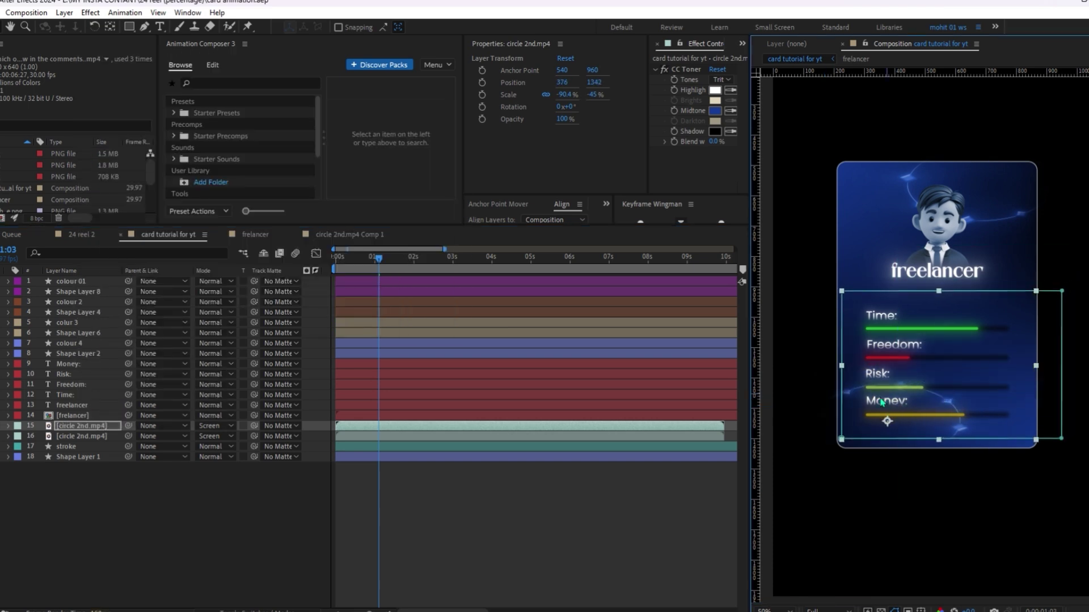
{"action": "key", "text": "period"}
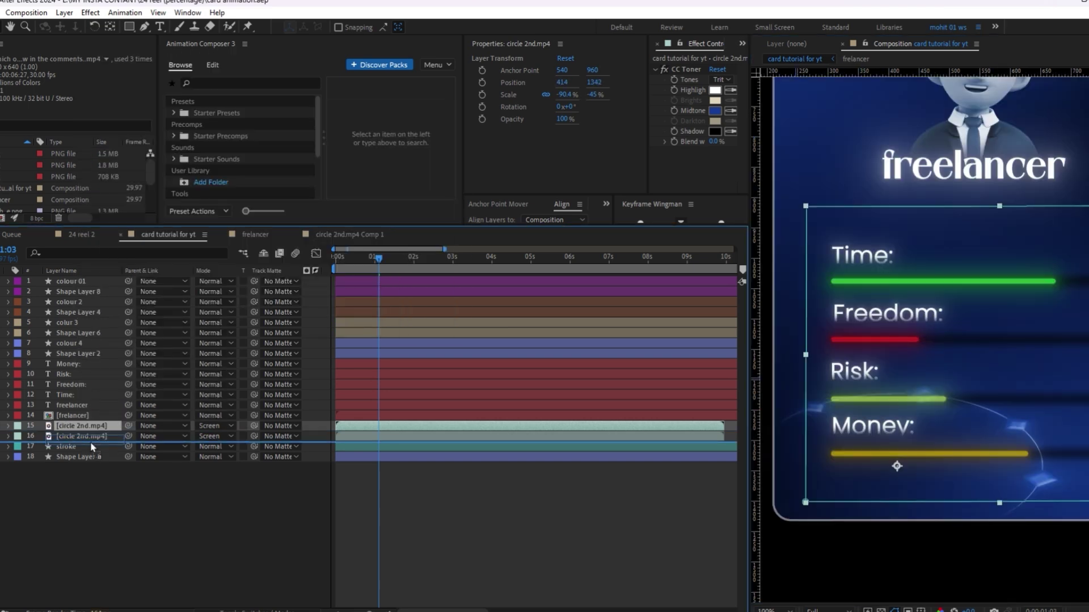
Step: Apply Gaussian Blur (Legacy) with blurriness 11.3 to the lower circle clip and copy the effect to the upper circle clip
{"action": "left_click_drag", "start_coordinate": [956, 370], "coordinate": [957, 332]}
{"action": "key", "text": "ctrl+space"}
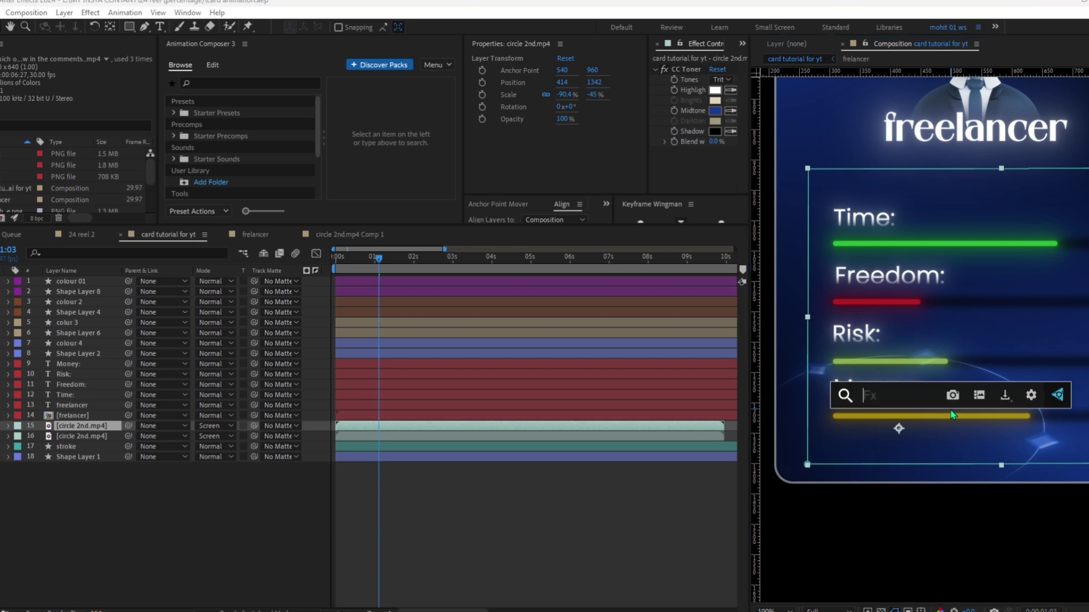
{"action": "type", "text": "ga"}
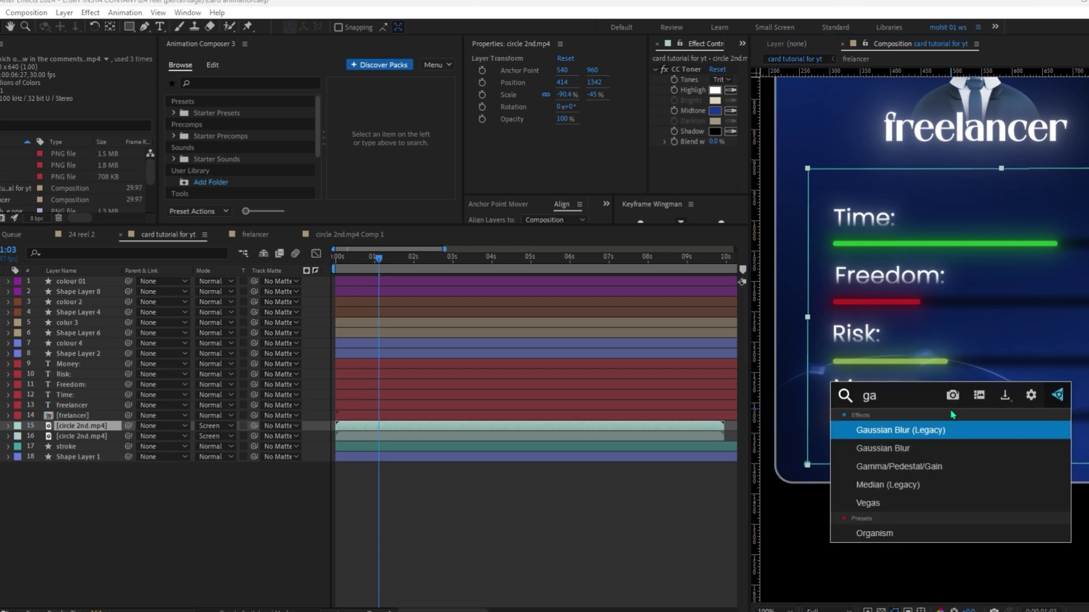
{"action": "key", "text": "Return"}
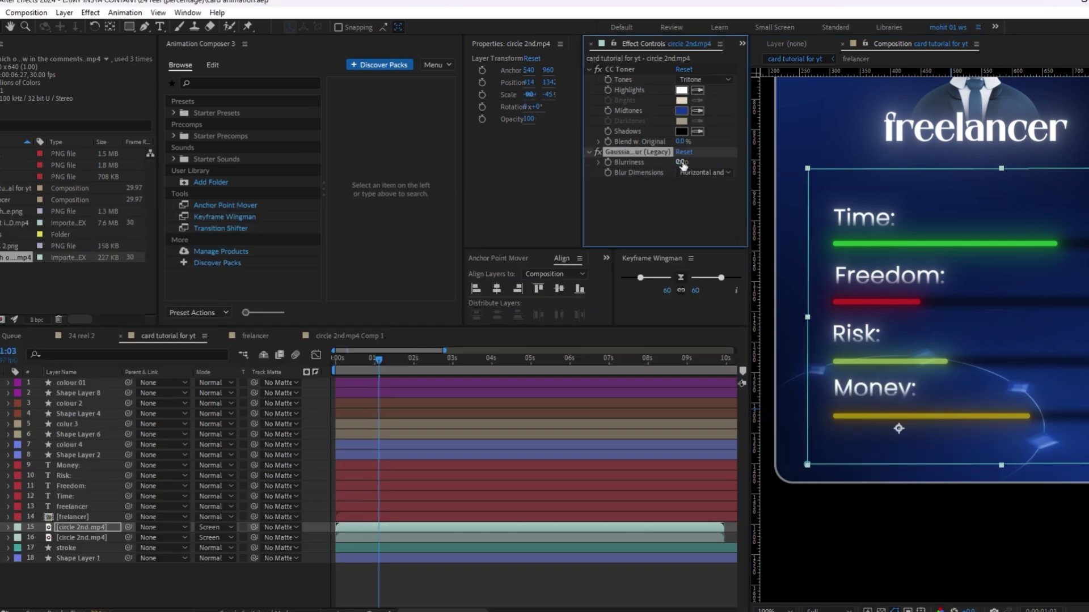
{"action": "mouse_move", "coordinate": [697, 162]}
{"action": "left_mouse_down"}
{"action": "mouse_move", "coordinate": [745, 162]}
{"action": "mouse_move", "coordinate": [701, 181]}
{"action": "left_mouse_up"}
{"action": "scroll", "coordinate": [1024, 271], "scroll_direction": "down", "scroll_amount": 2}
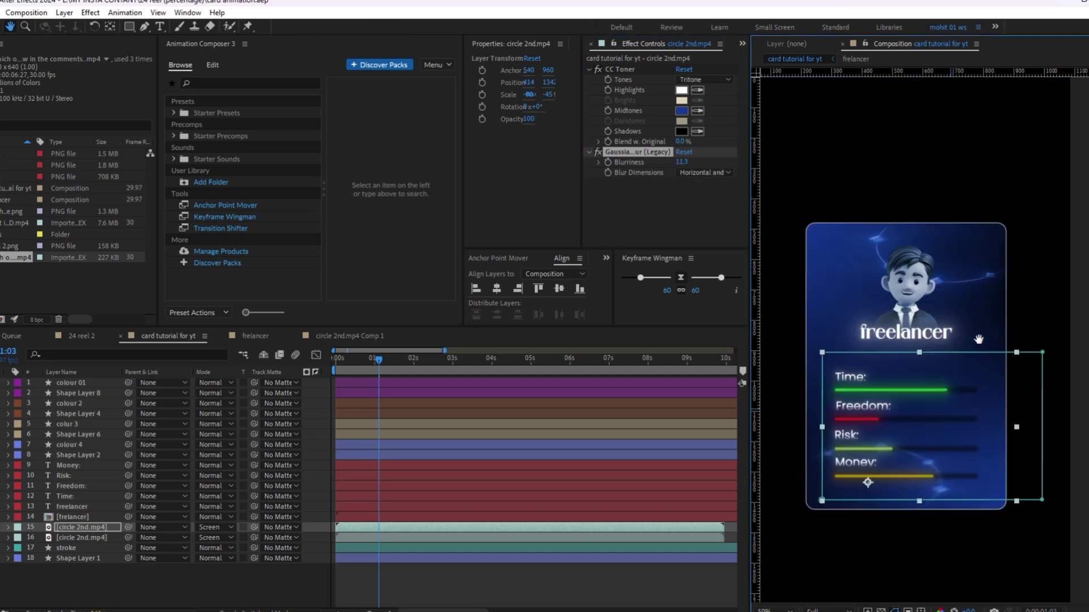
{"action": "left_click", "coordinate": [618, 152]}
{"action": "left_click", "coordinate": [943, 280]}
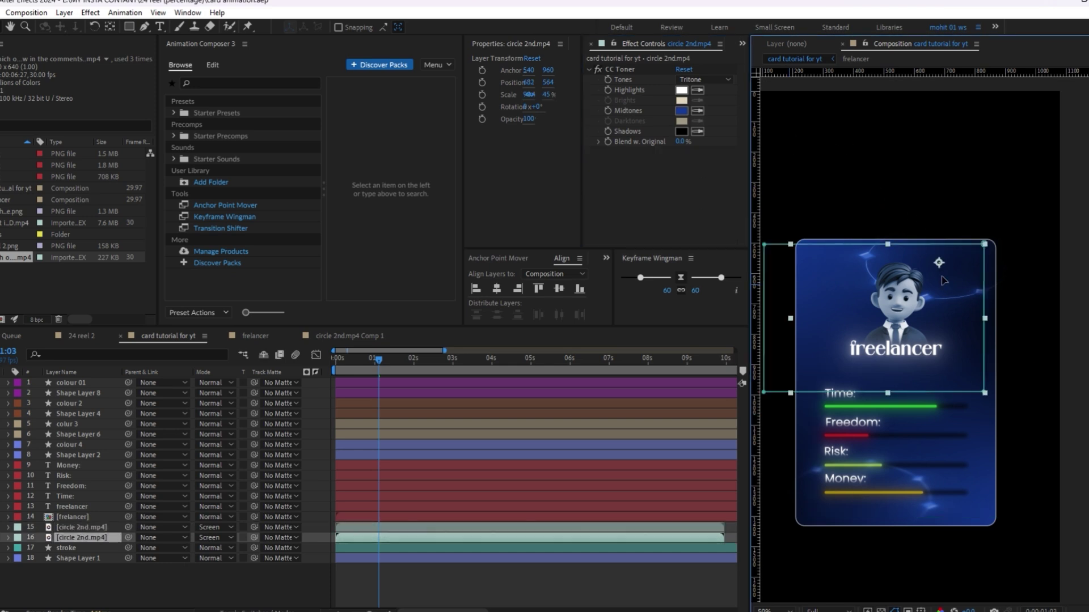
Step: Enlarge the lower circle clip slightly, adjusting both clips' placement on the card, and preview the animation from the start
{"action": "left_click", "coordinate": [956, 489]}
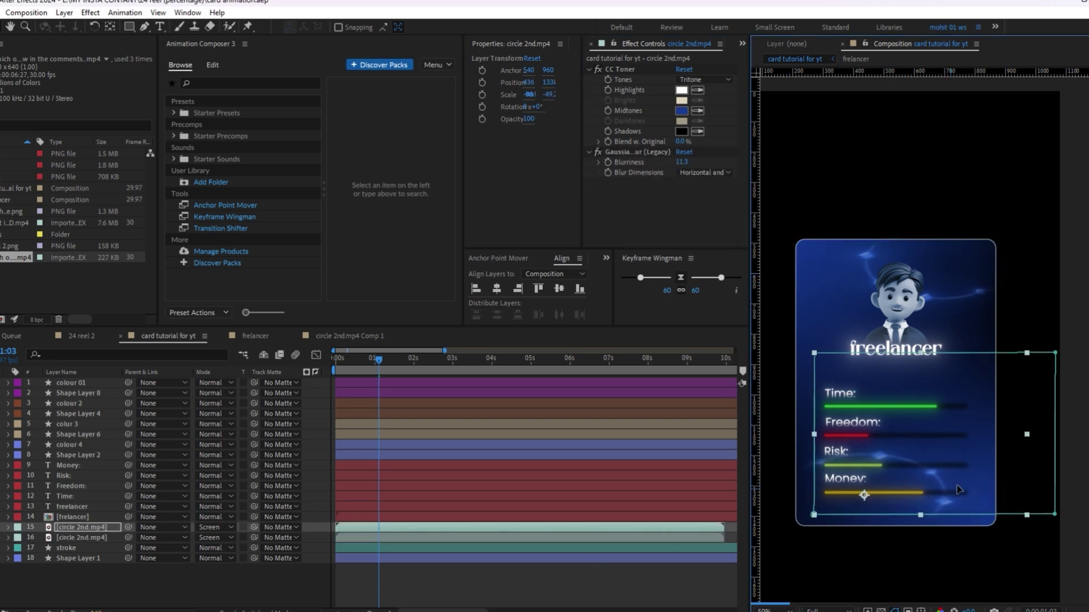
{"action": "left_click_drag", "start_coordinate": [955, 488], "coordinate": [954, 488]}
{"action": "left_click", "coordinate": [787, 321]}
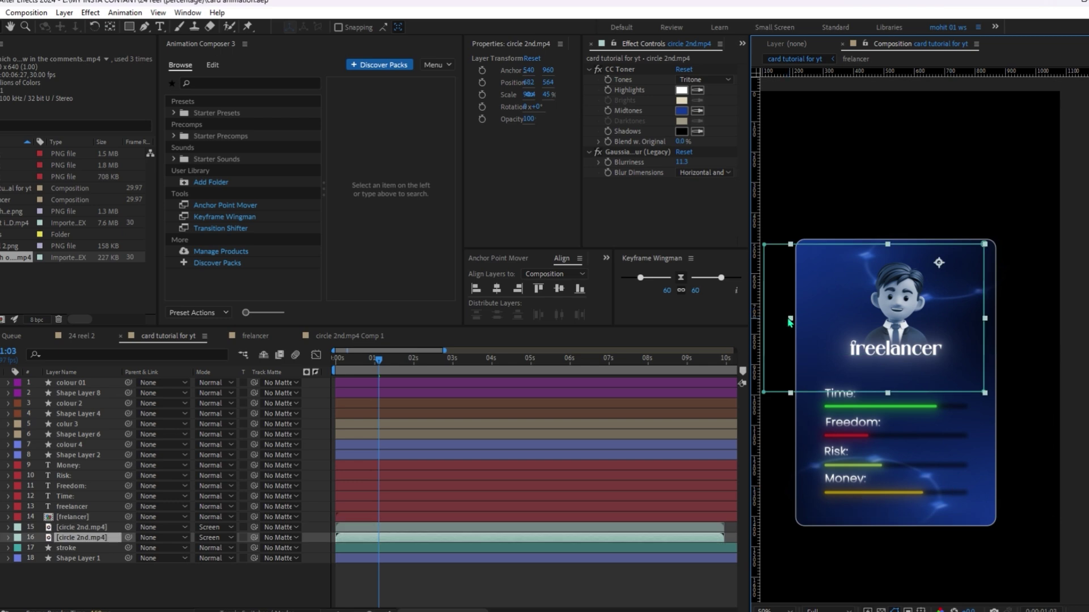
{"action": "left_click_drag", "start_coordinate": [789, 319], "coordinate": [775, 325]}
{"action": "left_click_drag", "start_coordinate": [822, 318], "coordinate": [817, 326]}
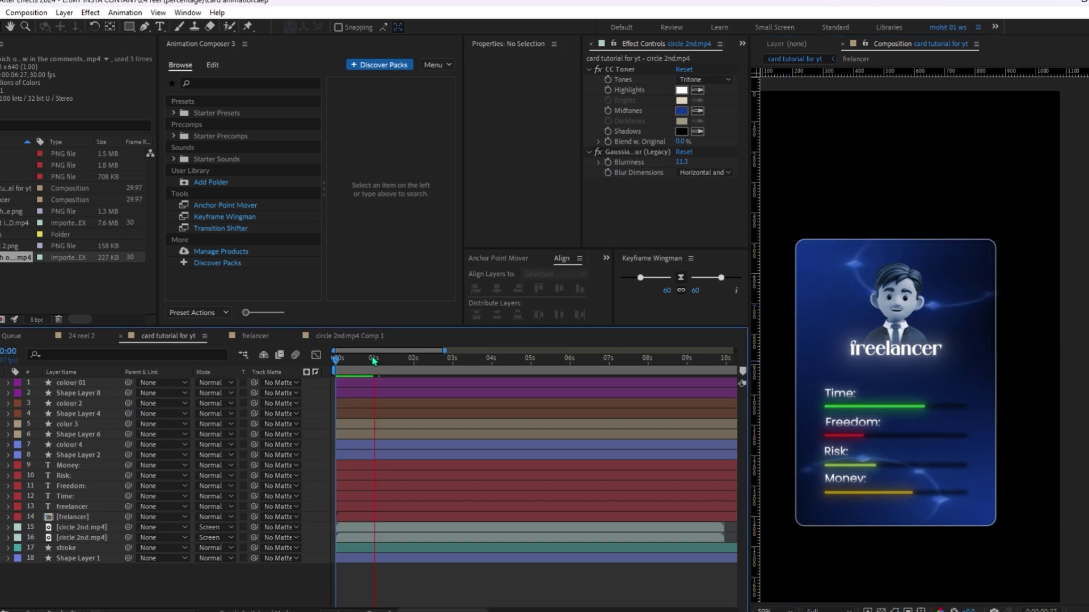
{"action": "key", "text": "space"}
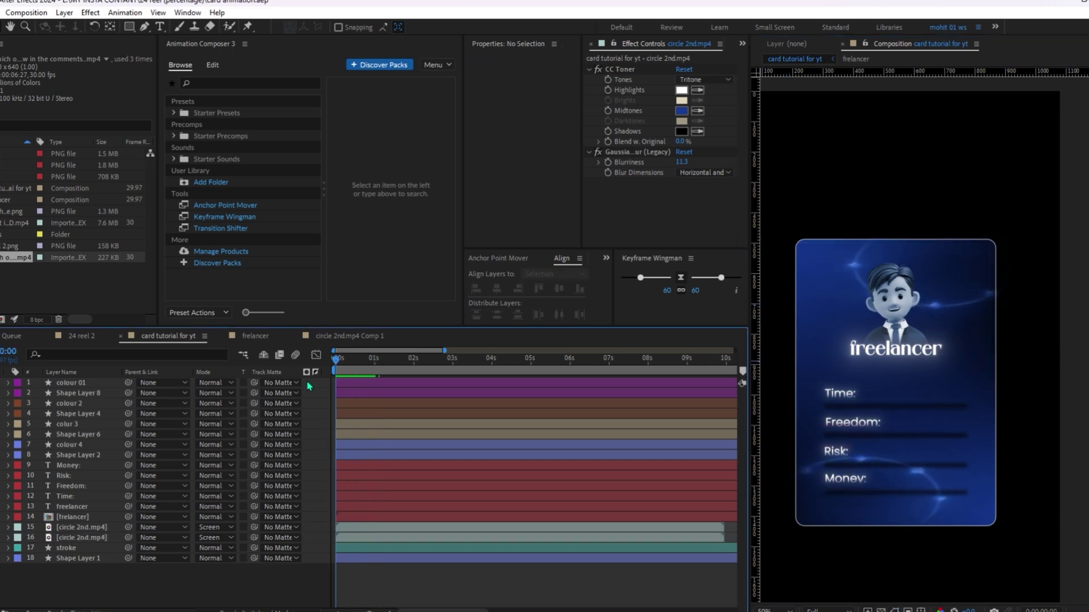
{"action": "left_click_drag", "start_coordinate": [365, 363], "coordinate": [333, 372]}
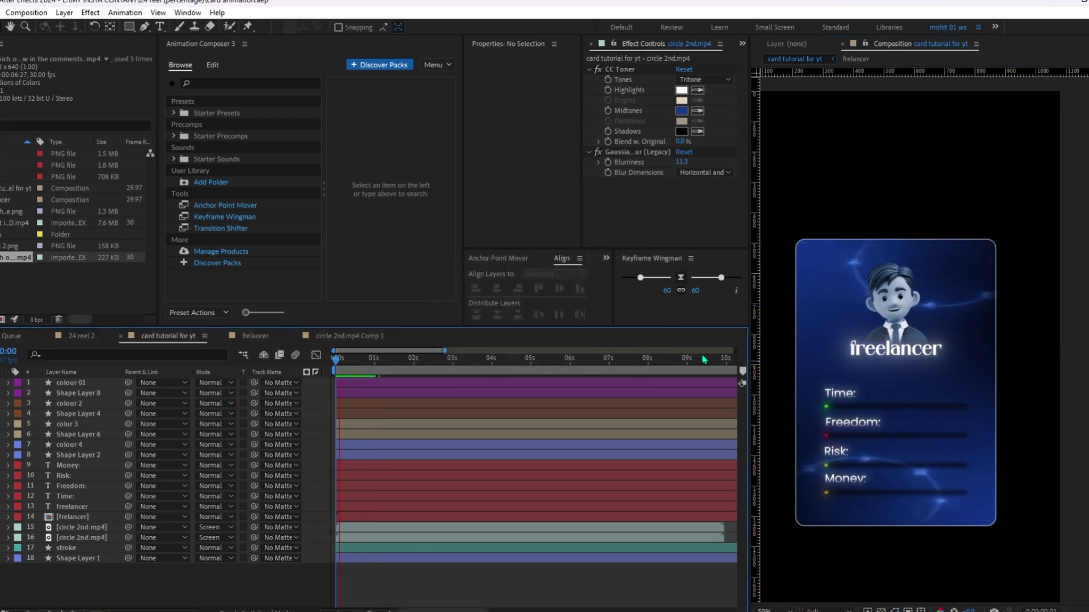
Step: Apply the Deep Glow effect to the stroke layer that outlines the card
{"action": "left_click", "coordinate": [992, 245]}
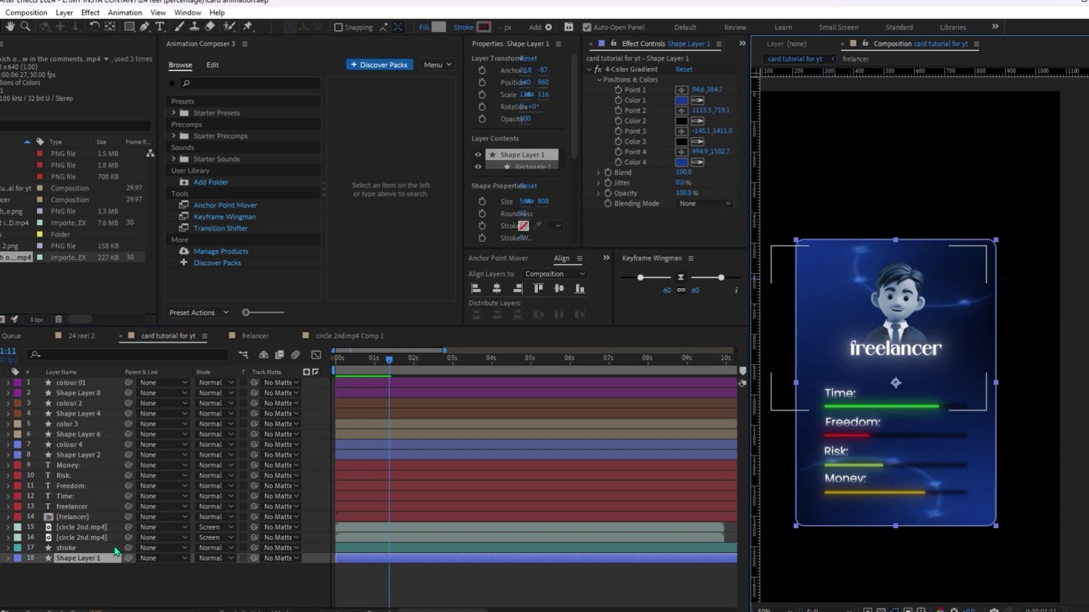
{"action": "left_click", "coordinate": [68, 578]}
{"action": "left_click", "coordinate": [70, 563]}
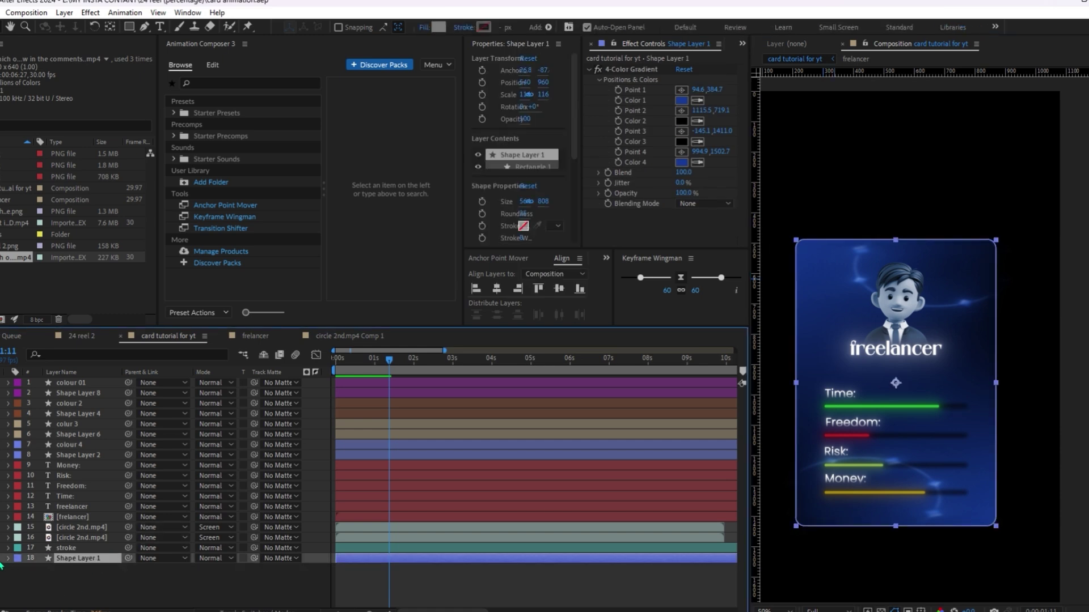
{"action": "left_click", "coordinate": [73, 549]}
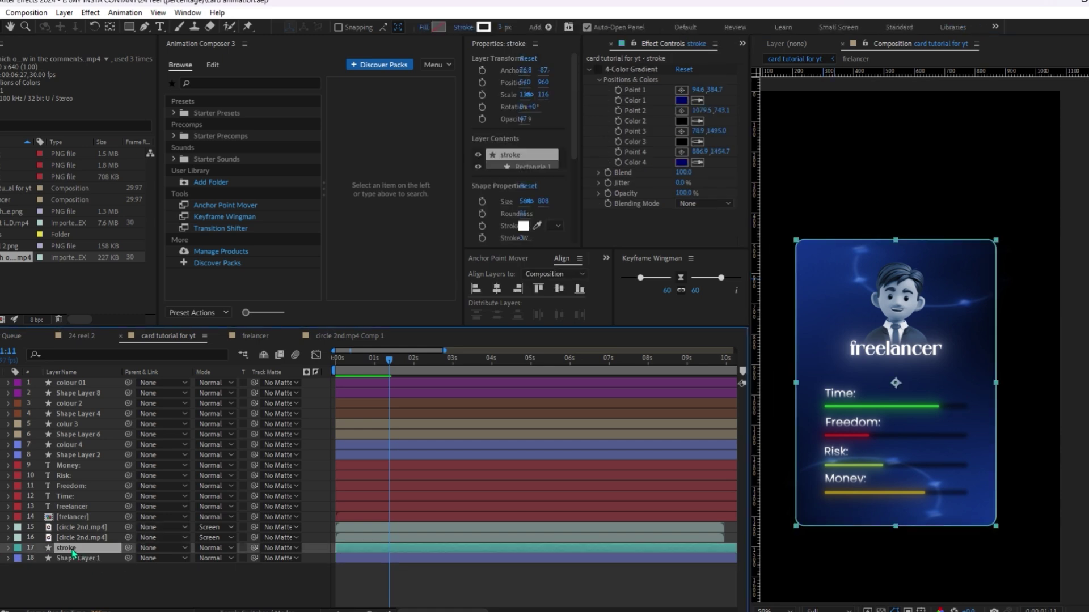
{"action": "key", "text": "ctrl+space"}
{"action": "type", "text": "de"}
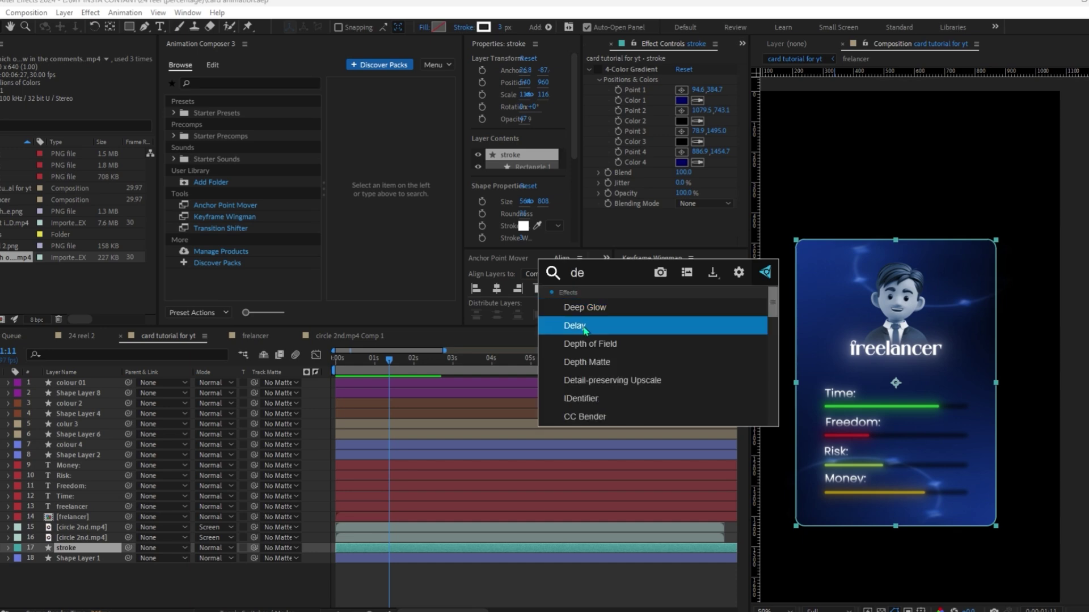
{"action": "type", "text": "ep"}
{"action": "key", "text": "Return"}
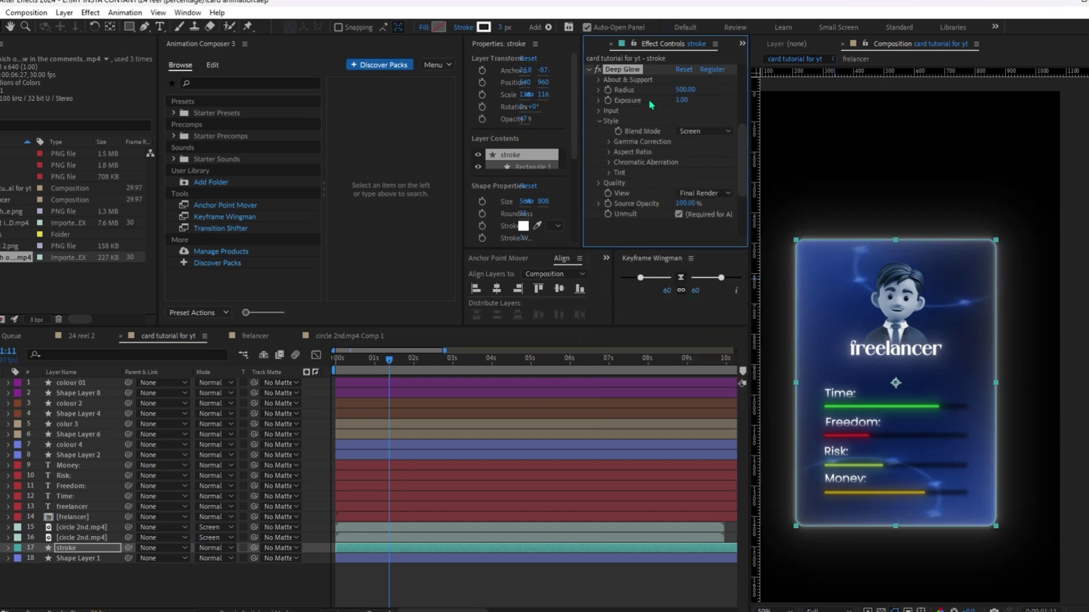
Step: Soften the stroke's Deep Glow to radius 371 and exposure 0.03
{"action": "left_click_drag", "start_coordinate": [682, 100], "coordinate": [658, 107]}
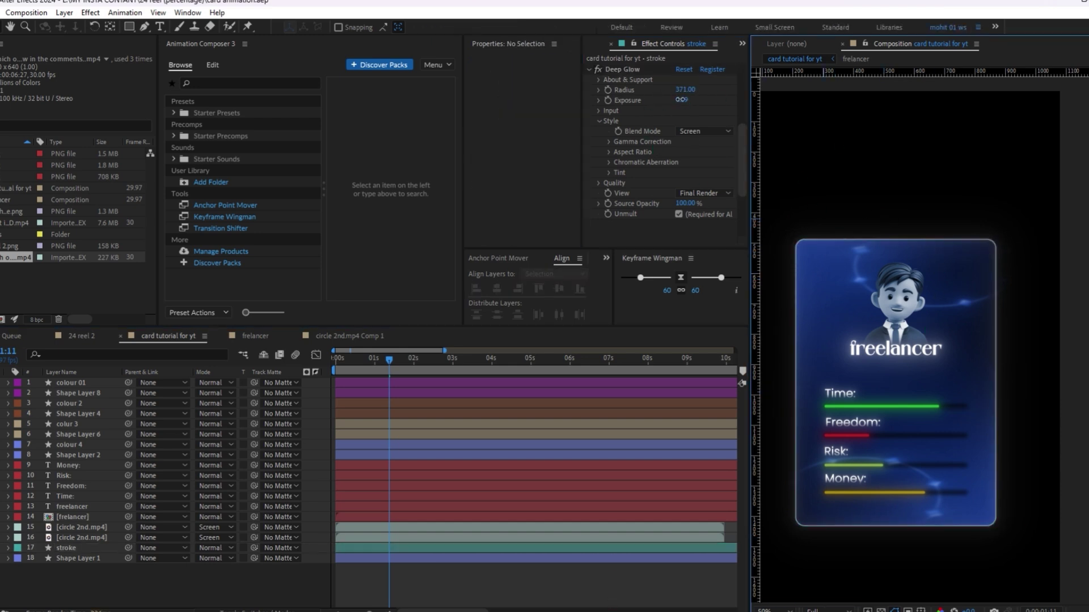
{"action": "left_click", "coordinate": [609, 71]}
{"action": "left_click", "coordinate": [684, 100]}
{"action": "left_click", "coordinate": [980, 192]}
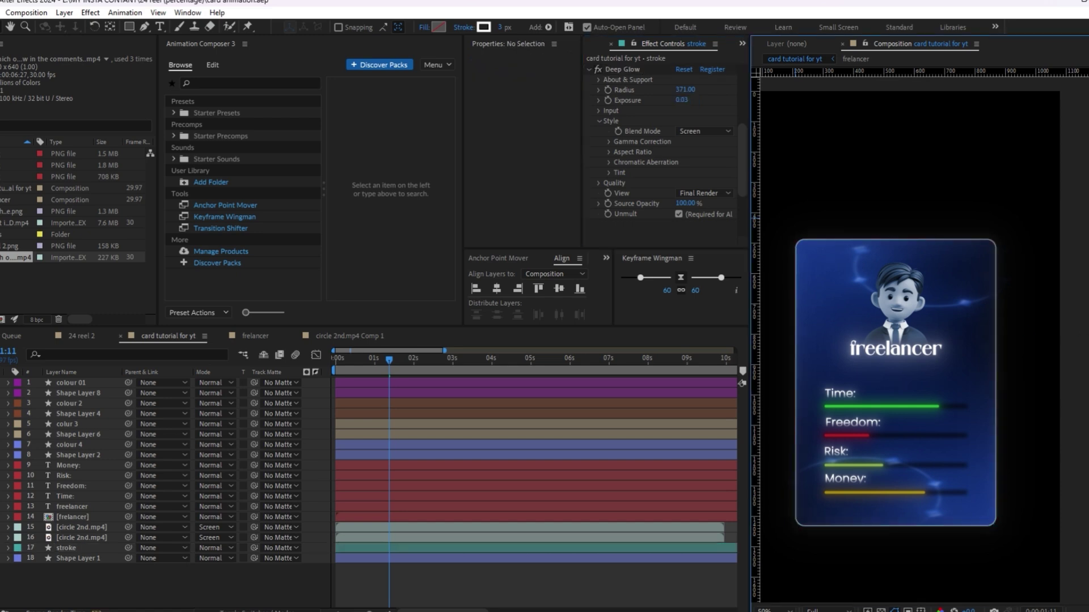
Step: Preview the card animation with the glowing outline
{"action": "left_click_drag", "start_coordinate": [997, 178], "coordinate": [1027, 166]}
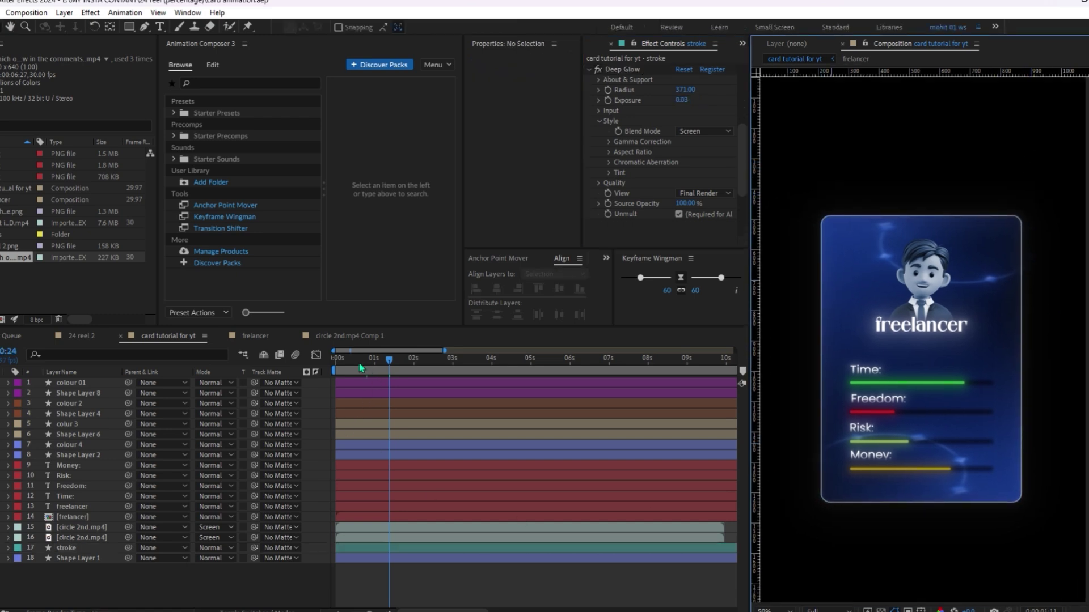
{"action": "key", "text": "space"}
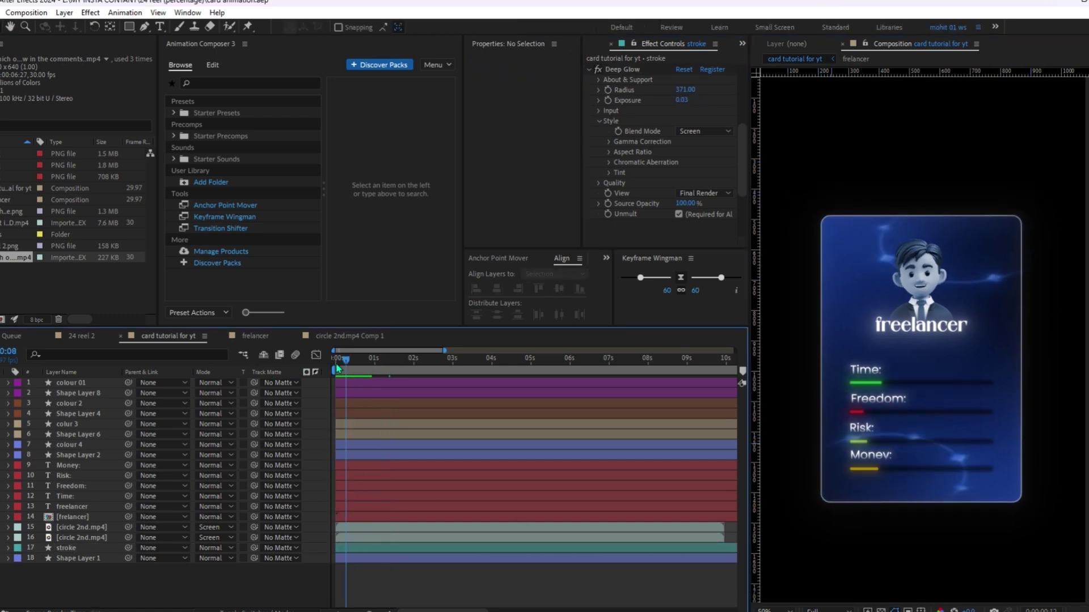
{"action": "left_click", "coordinate": [850, 249]}
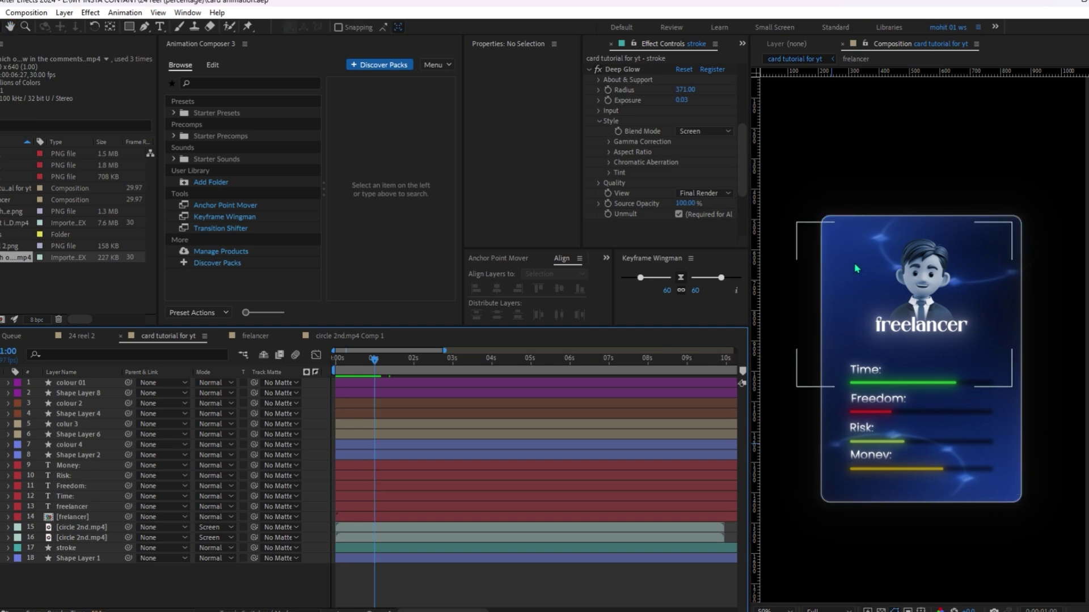
Step: With no layer selected, draw an L-shaped corner bracket with the Pen tool just inside the card's upper-left corner
{"action": "left_click", "coordinate": [79, 283]}
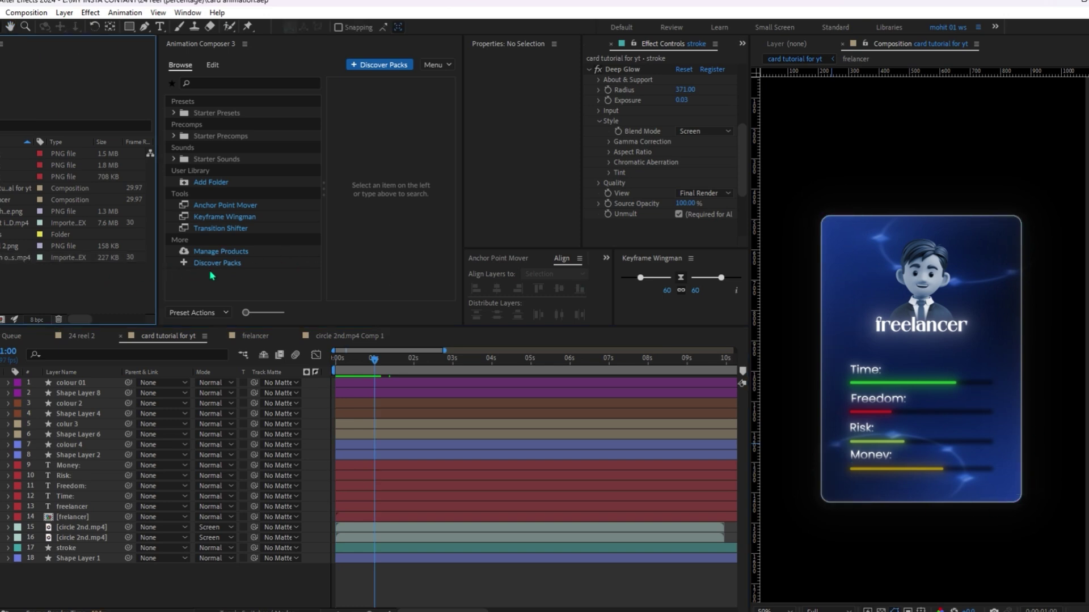
{"action": "key", "text": "g"}
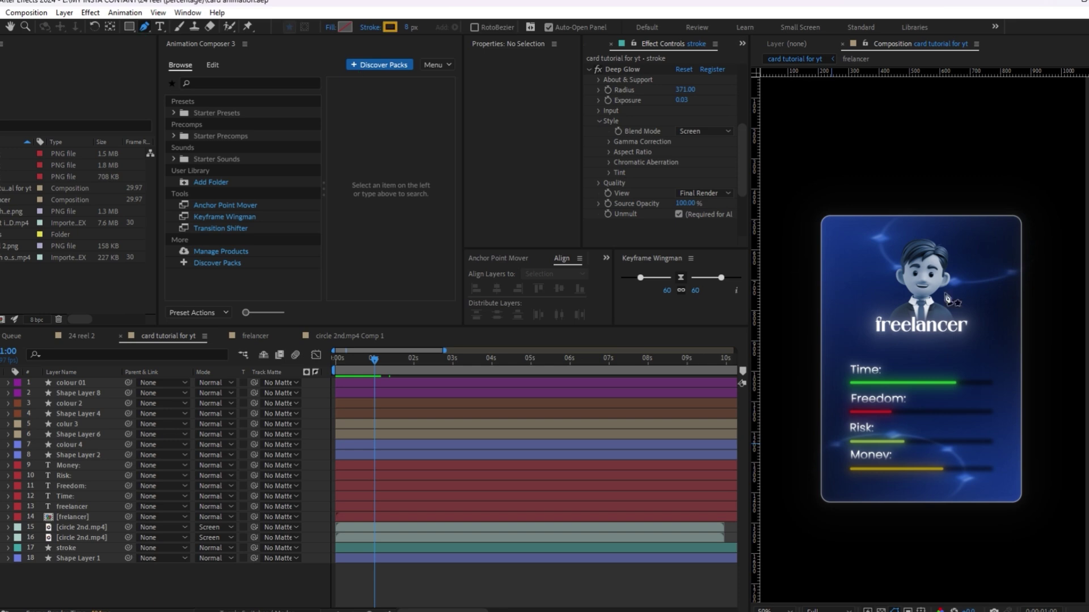
{"action": "scroll", "coordinate": [868, 328], "scroll_direction": "up", "scroll_amount": 2}
{"action": "scroll", "coordinate": [824, 369], "scroll_direction": "up", "scroll_amount": 2}
{"action": "left_click", "coordinate": [853, 176]}
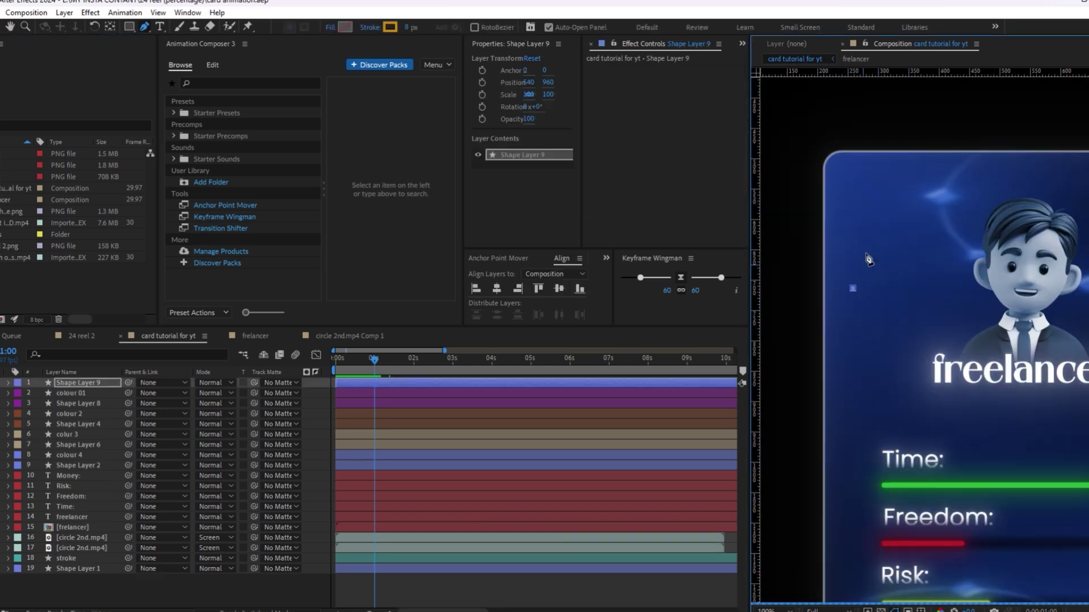
{"action": "left_click", "coordinate": [853, 288]}
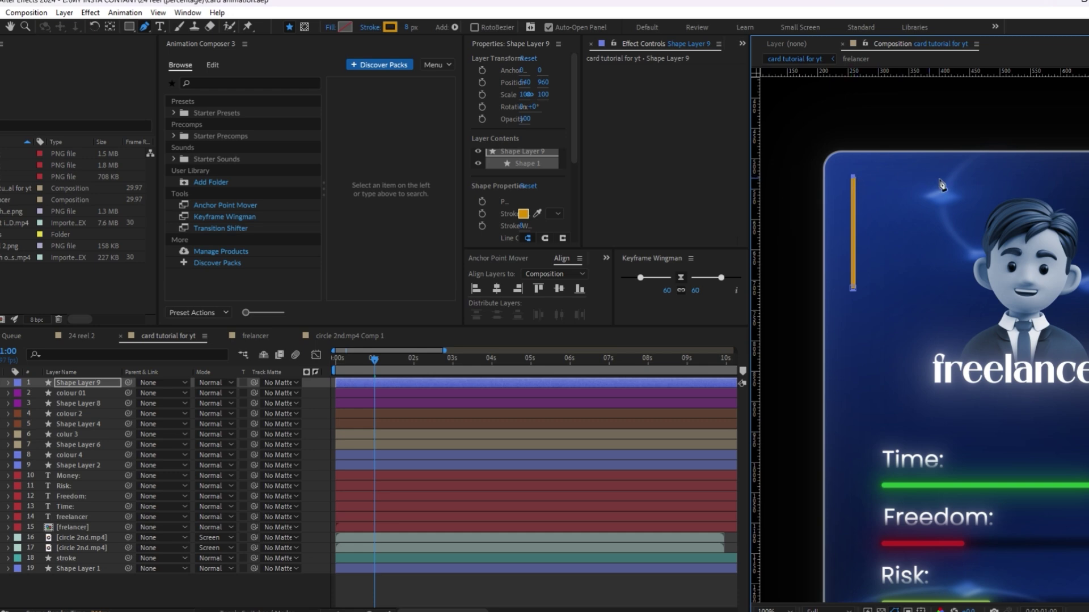
{"action": "left_click", "coordinate": [968, 176]}
{"action": "key", "text": "v"}
Step: Find the taper settings of the corner bracket's stroke and set both start length and end length to 15%
{"action": "left_click", "coordinate": [67, 387]}
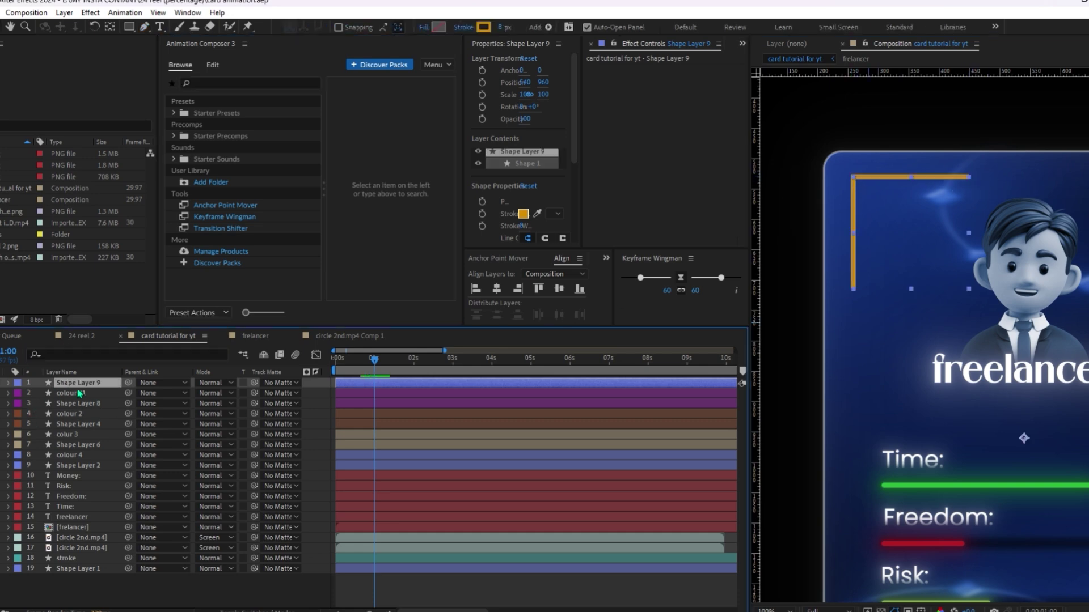
{"action": "key", "text": "ctrl+f"}
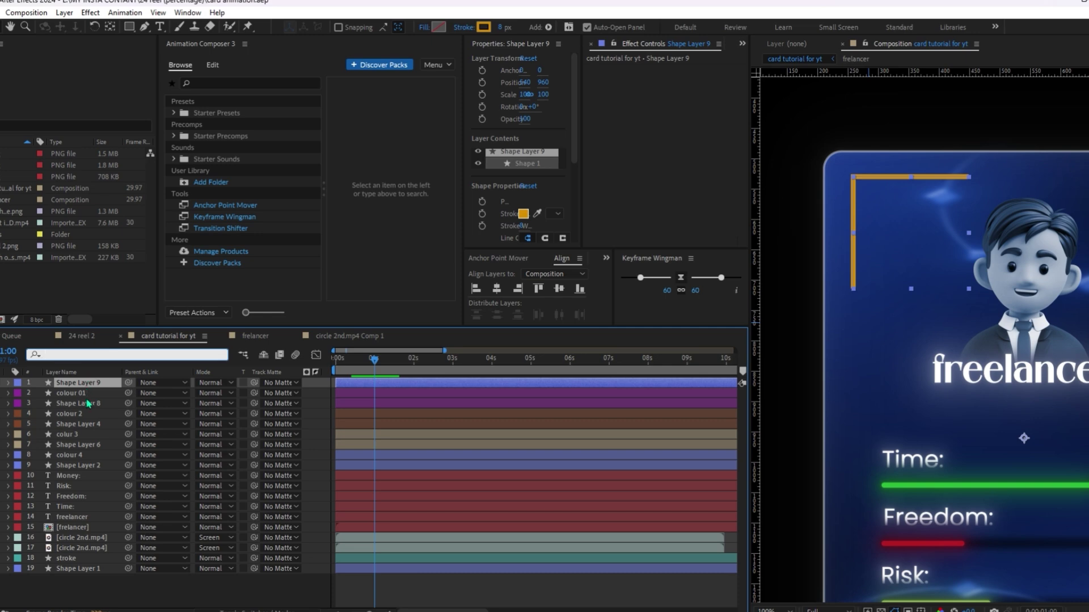
{"action": "left_click", "coordinate": [88, 385]}
{"action": "left_click", "coordinate": [80, 354]}
{"action": "type", "text": "taper"}
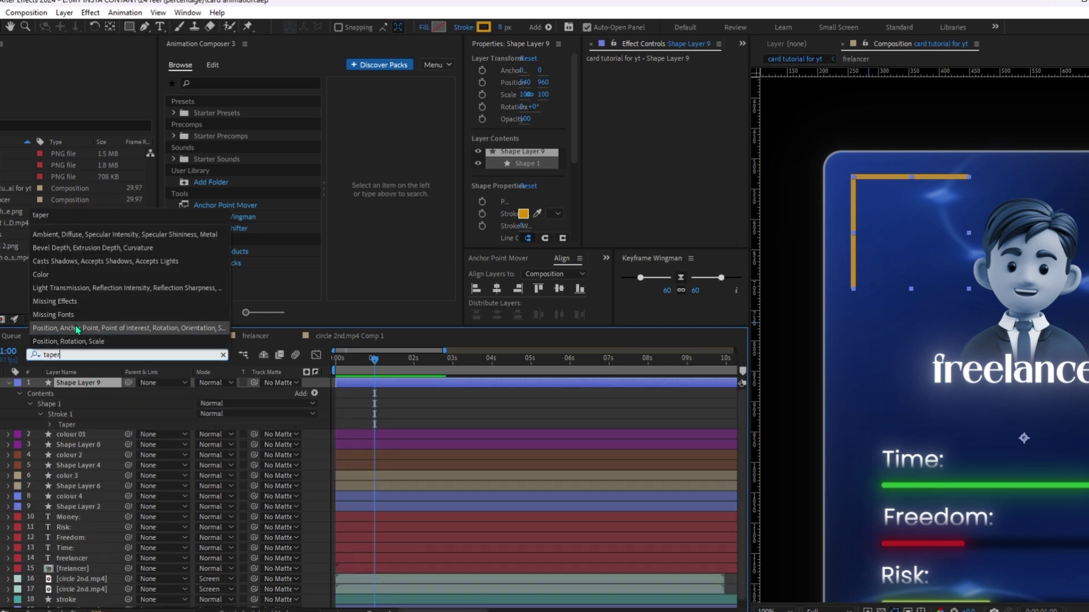
{"action": "left_click", "coordinate": [65, 425]}
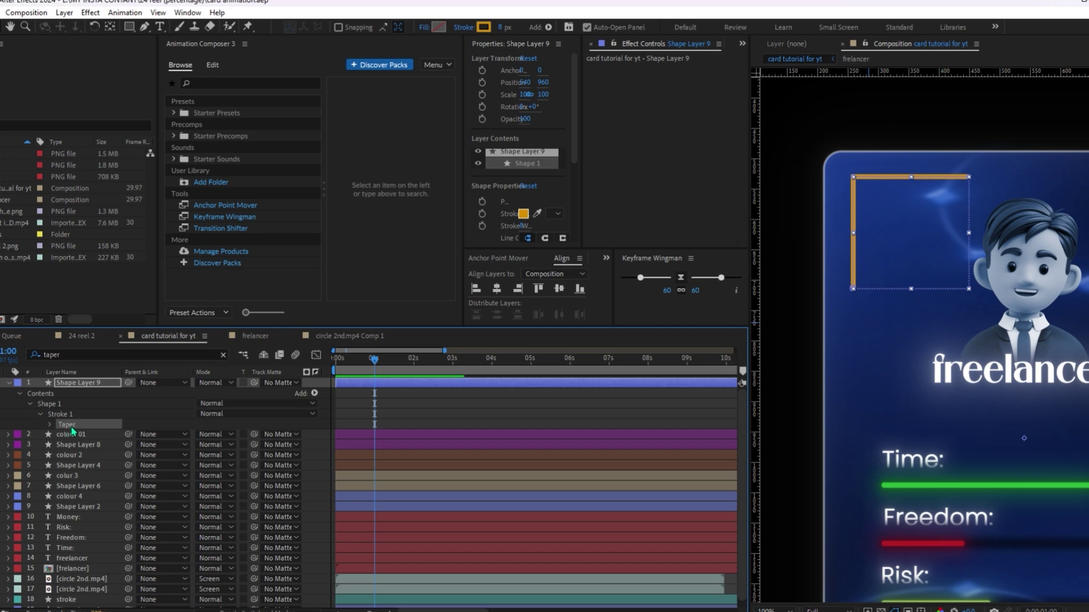
{"action": "left_click", "coordinate": [49, 424]}
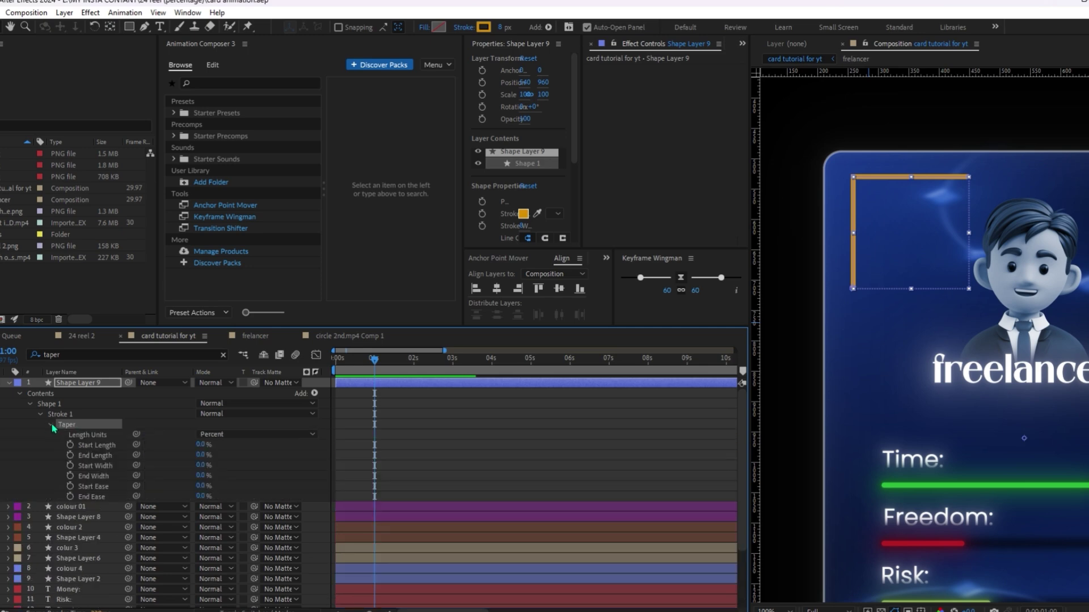
{"action": "left_click", "coordinate": [202, 446]}
{"action": "type", "text": "15"}
{"action": "key", "text": "Tab"}
{"action": "type", "text": "15"}
{"action": "key", "text": "Return"}
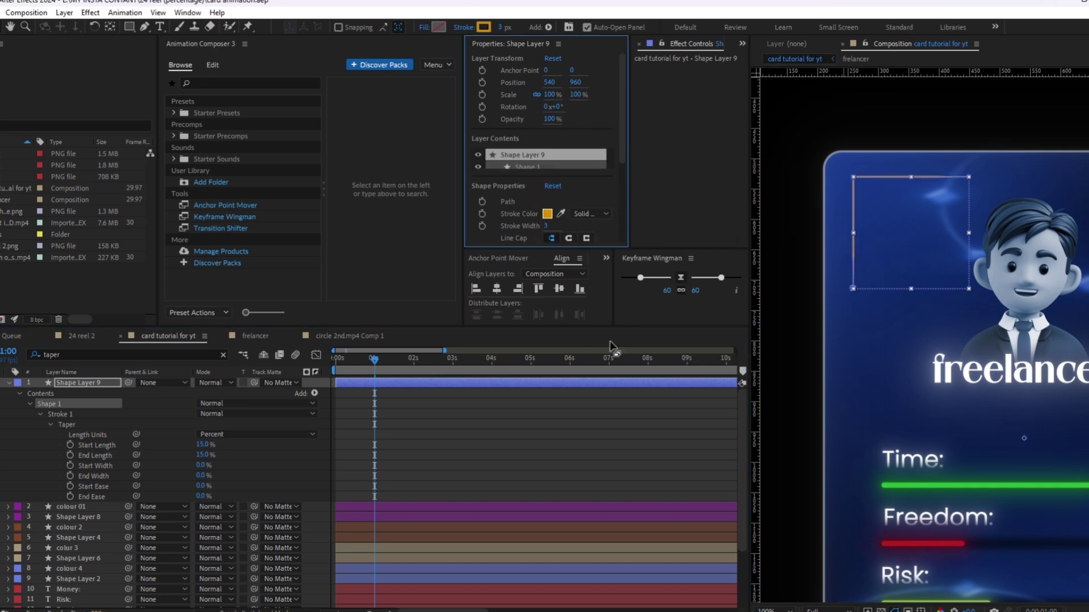
Step: Change the corner bracket's stroke colour to white
{"action": "left_click", "coordinate": [471, 463]}
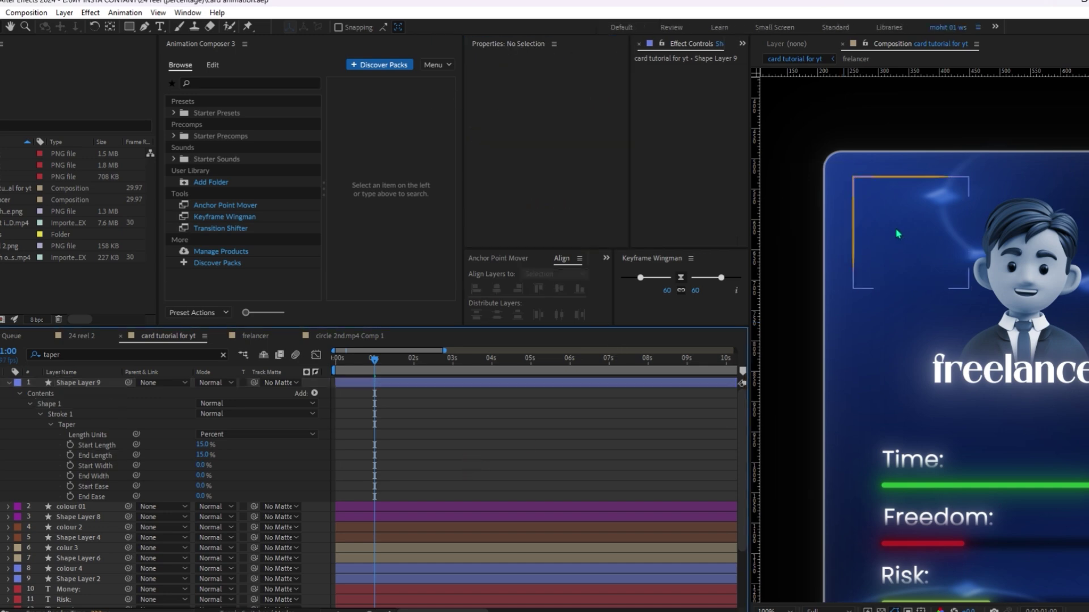
{"action": "left_click", "coordinate": [911, 205]}
{"action": "left_click", "coordinate": [482, 29]}
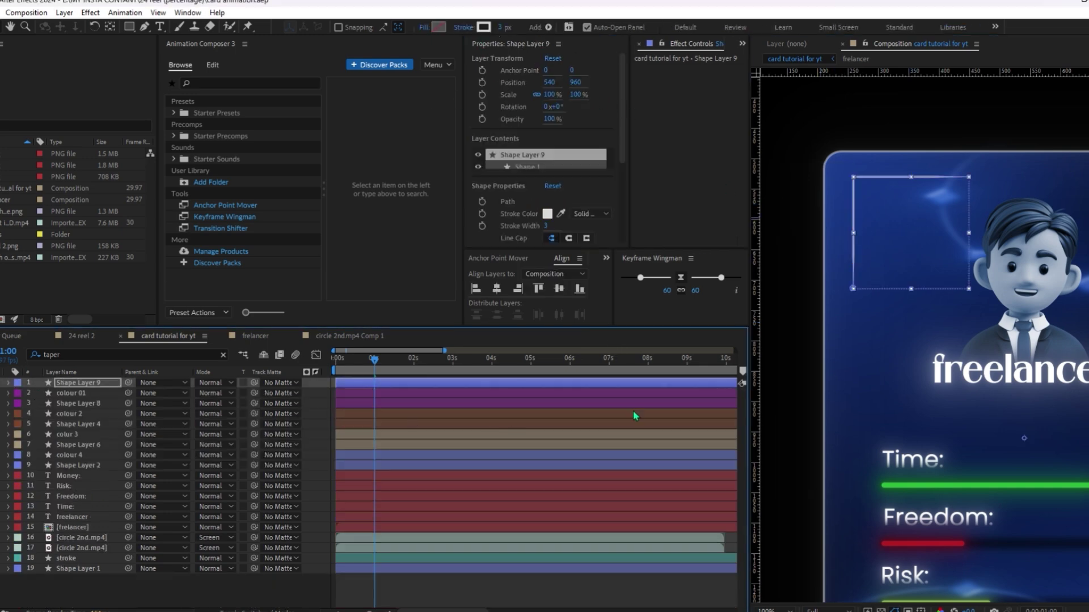
Step: Center the corner bracket layer's anchor point in its content
{"action": "scroll", "coordinate": [964, 250], "scroll_direction": "down", "scroll_amount": 1}
{"action": "left_click_drag", "start_coordinate": [967, 233], "coordinate": [902, 202]}
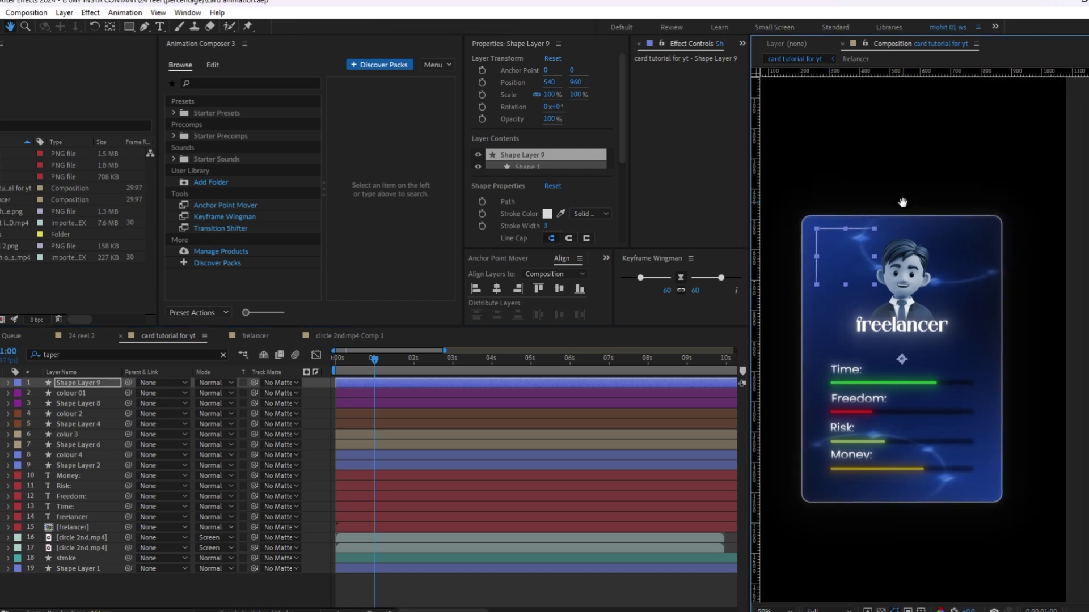
{"action": "left_click", "coordinate": [900, 201]}
{"action": "left_click", "coordinate": [843, 241]}
{"action": "scroll", "coordinate": [780, 269], "scroll_direction": "up", "scroll_amount": 2}
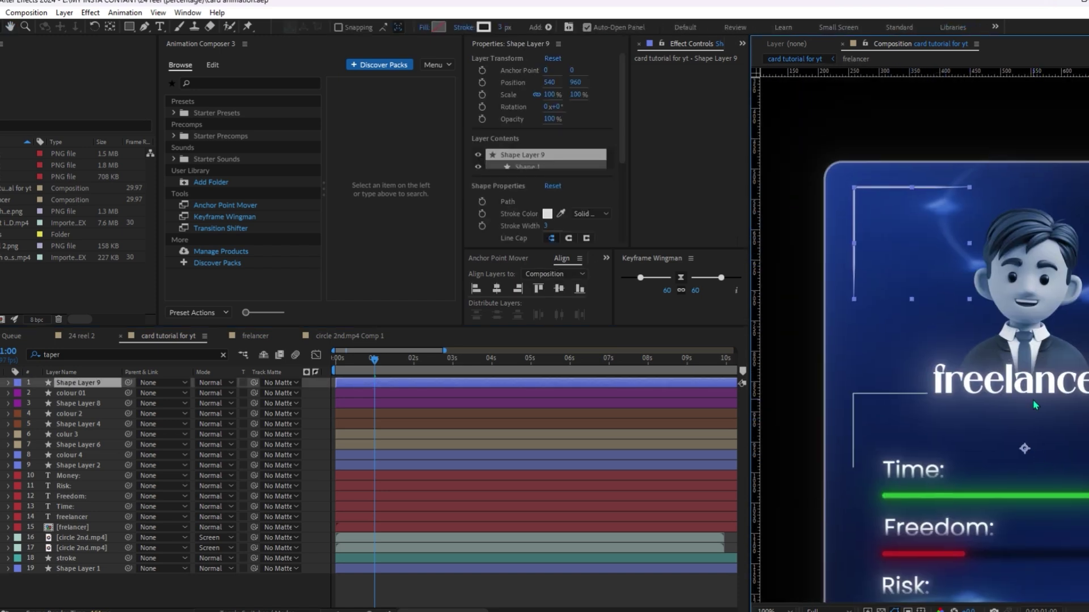
{"action": "key", "text": "ctrl+alt+Home"}
Step: Apply Deep Glow to the corner bracket with radius 191 and exposure 0.02
{"action": "key", "text": "ctrl+space"}
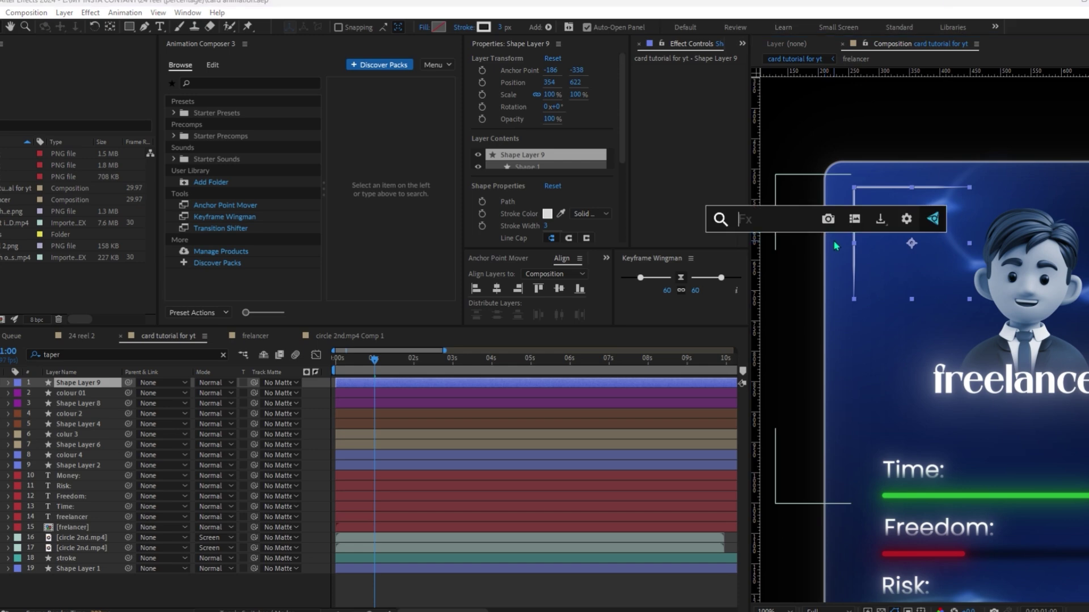
{"action": "type", "text": "de"}
{"action": "left_click", "coordinate": [777, 255]}
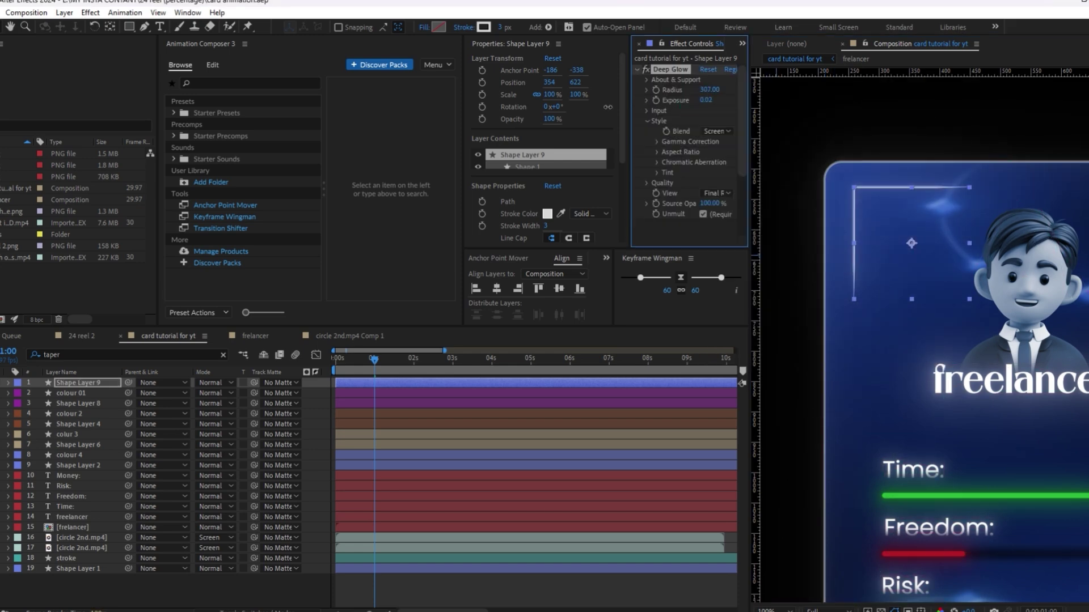
{"action": "left_click_drag", "start_coordinate": [607, 107], "coordinate": [559, 130]}
{"action": "left_click", "coordinate": [853, 221]}
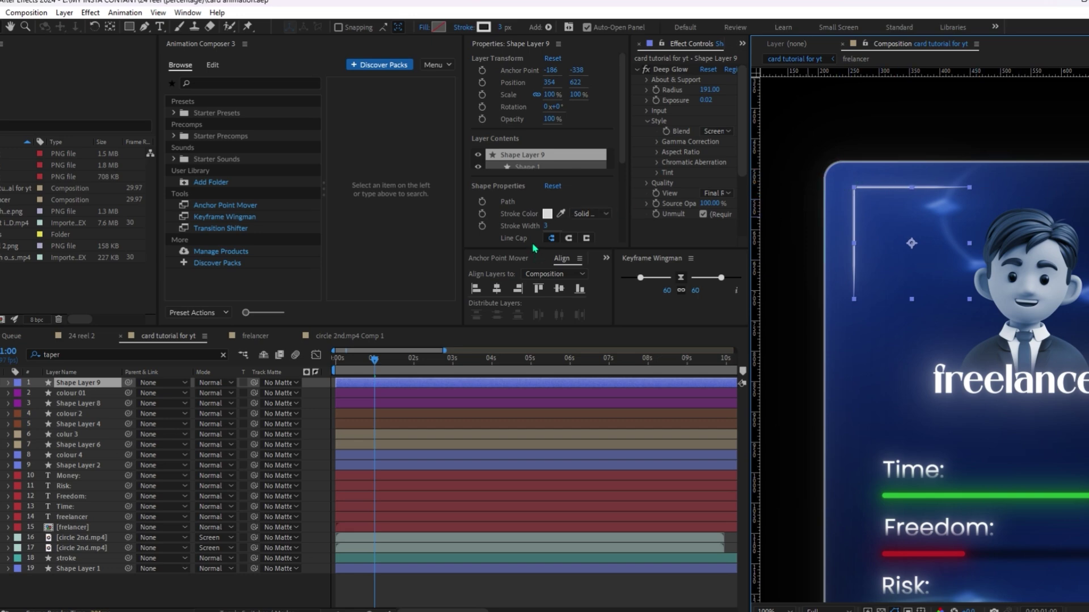
Step: Add Round Corners to the bracket's shape contents and set the radius to 40
{"action": "scroll", "coordinate": [534, 208], "scroll_direction": "down", "scroll_amount": 2}
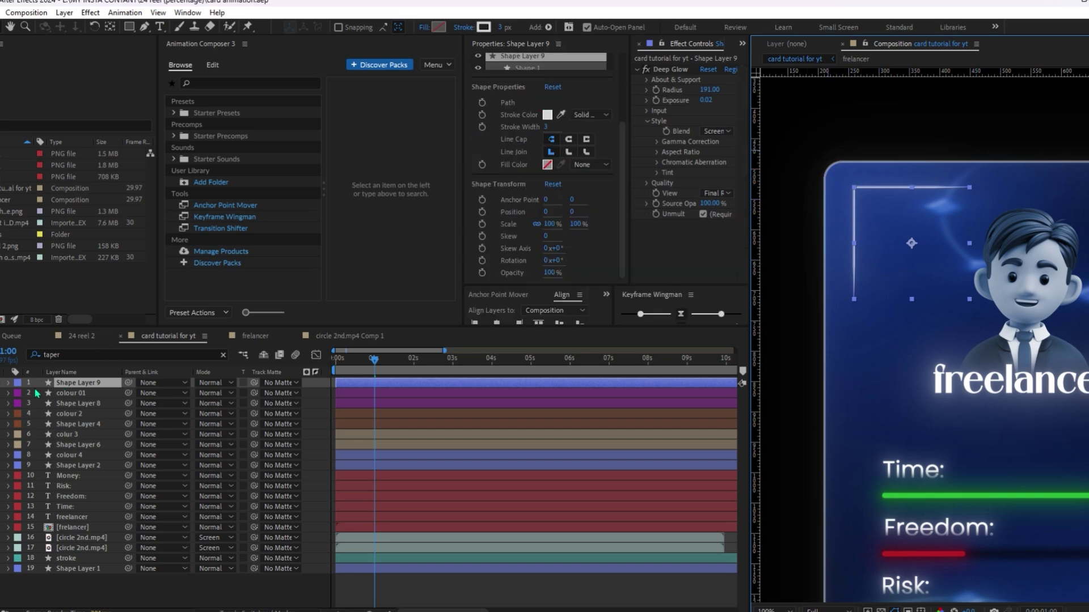
{"action": "left_click", "coordinate": [8, 383]}
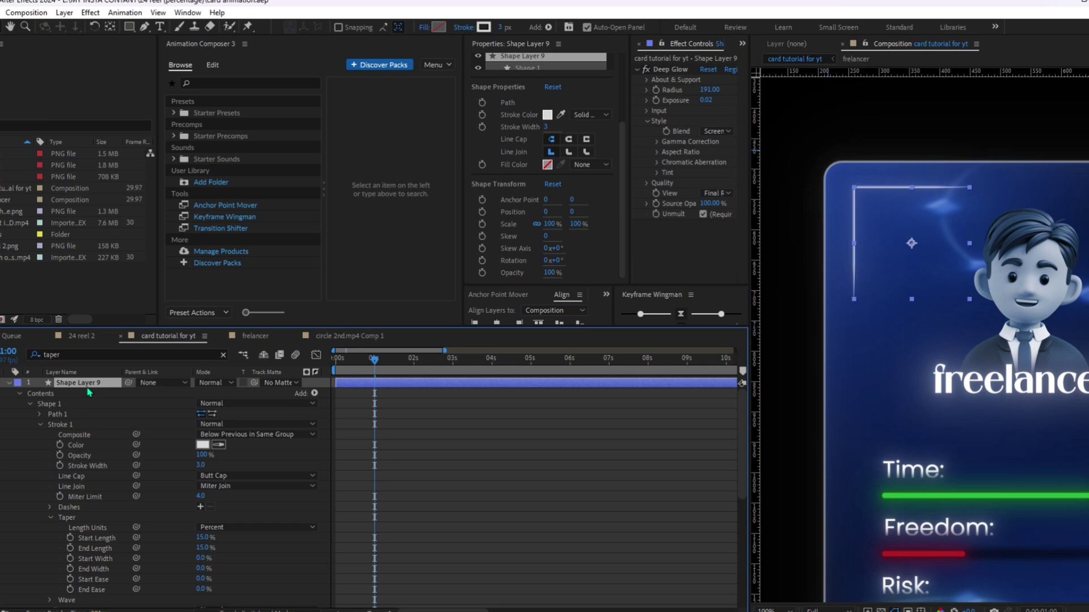
{"action": "left_click", "coordinate": [314, 394]}
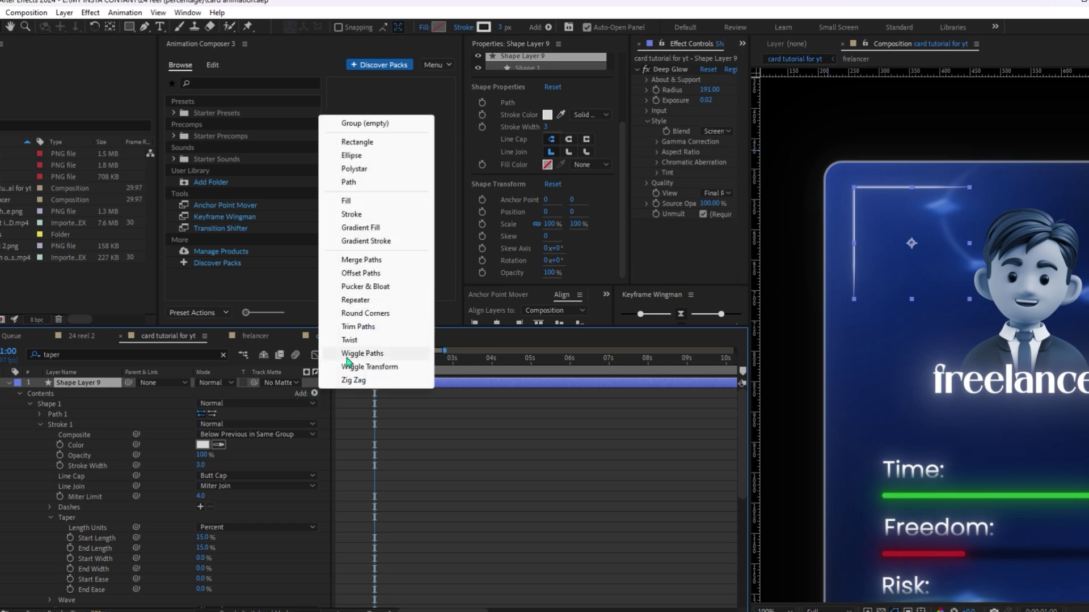
{"action": "left_click", "coordinate": [358, 317]}
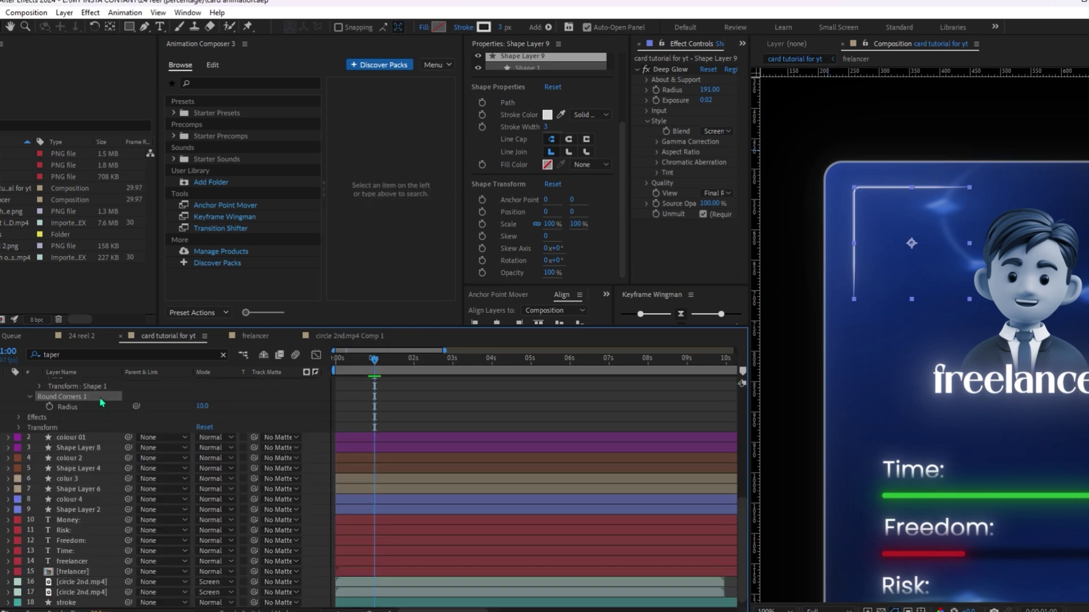
{"action": "left_click", "coordinate": [200, 406]}
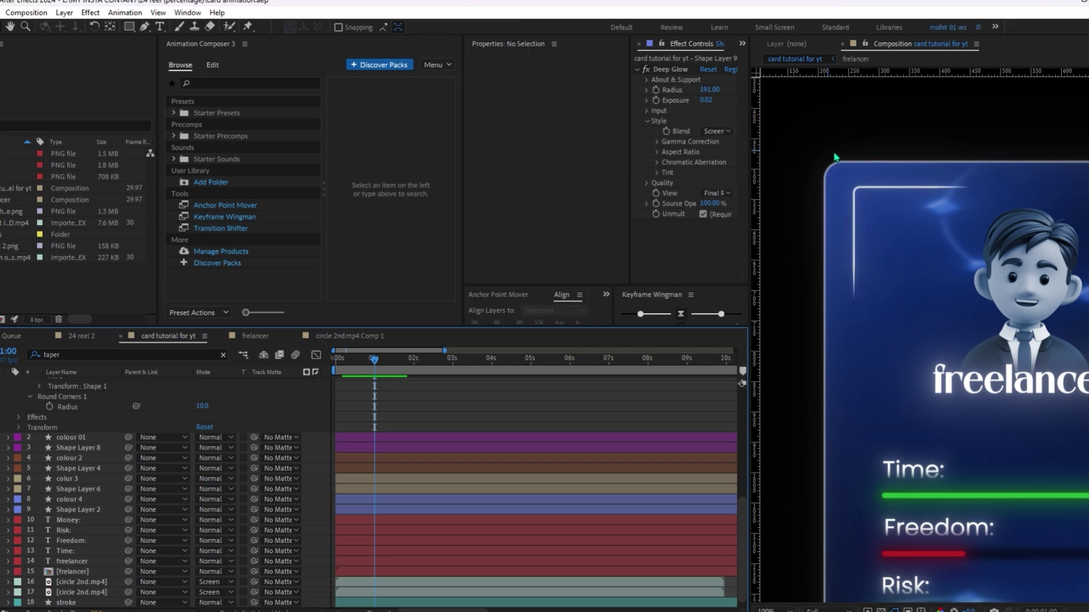
{"action": "left_click_drag", "start_coordinate": [207, 406], "coordinate": [221, 406]}
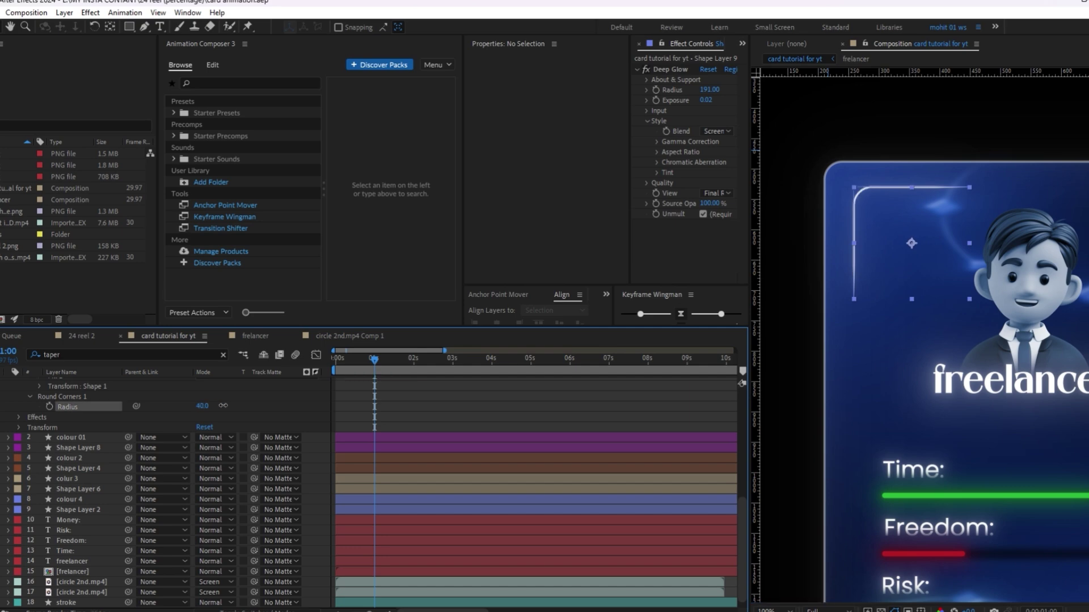
{"action": "left_click_drag", "start_coordinate": [890, 264], "coordinate": [940, 307]}
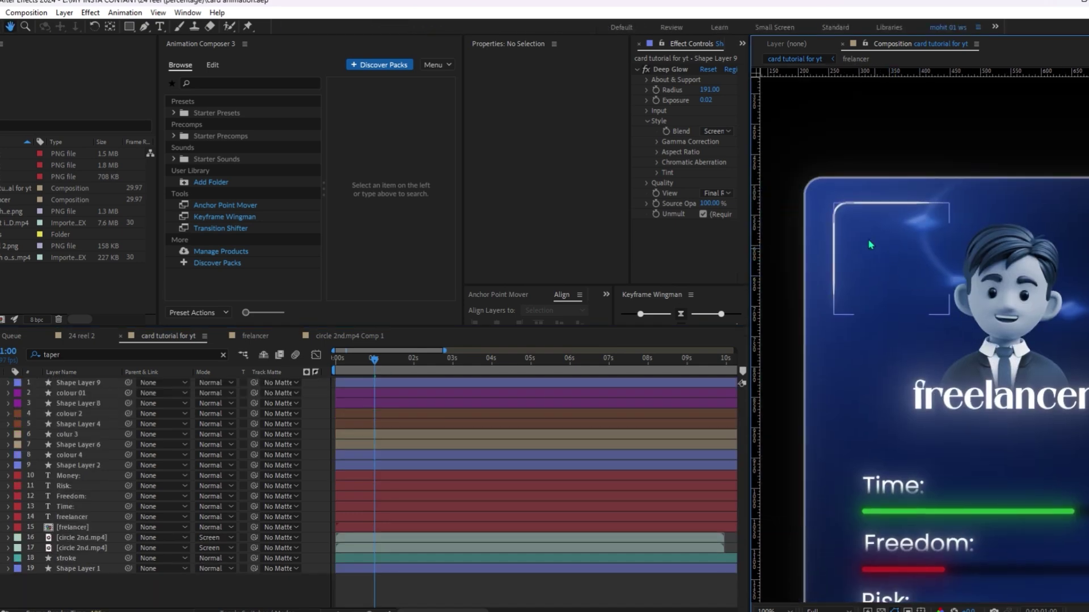
Step: Lower the corner bracket layer's opacity to 73%
{"action": "left_click", "coordinate": [866, 239]}
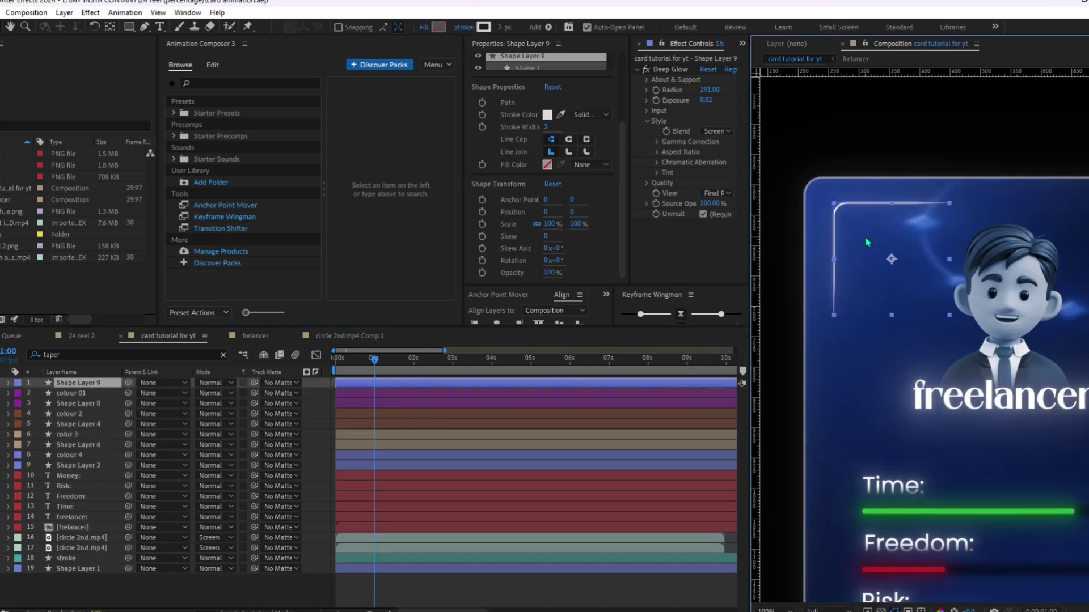
{"action": "key", "text": "t"}
{"action": "left_click_drag", "start_coordinate": [201, 393], "coordinate": [180, 394]}
{"action": "scroll", "coordinate": [957, 233], "scroll_direction": "down", "scroll_amount": 1}
{"action": "left_click", "coordinate": [957, 233]}
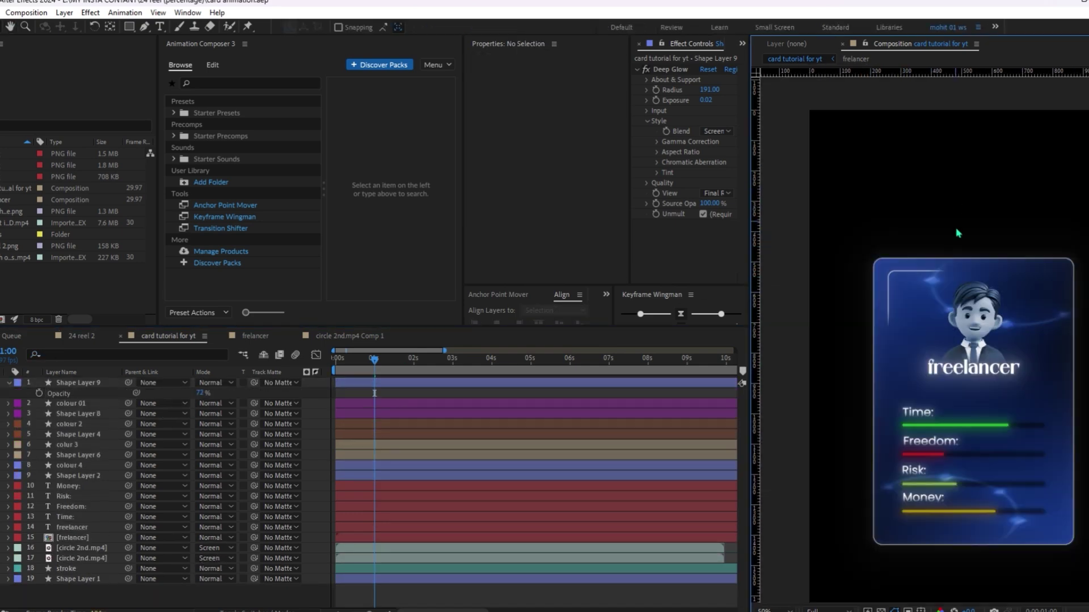
Step: Scale the corner bracket down to 80.4% and position it inside the card's upper-left corner
{"action": "scroll", "coordinate": [937, 321], "scroll_direction": "up", "scroll_amount": 1}
{"action": "left_click_drag", "start_coordinate": [941, 230], "coordinate": [950, 274]}
{"action": "left_click", "coordinate": [880, 270]}
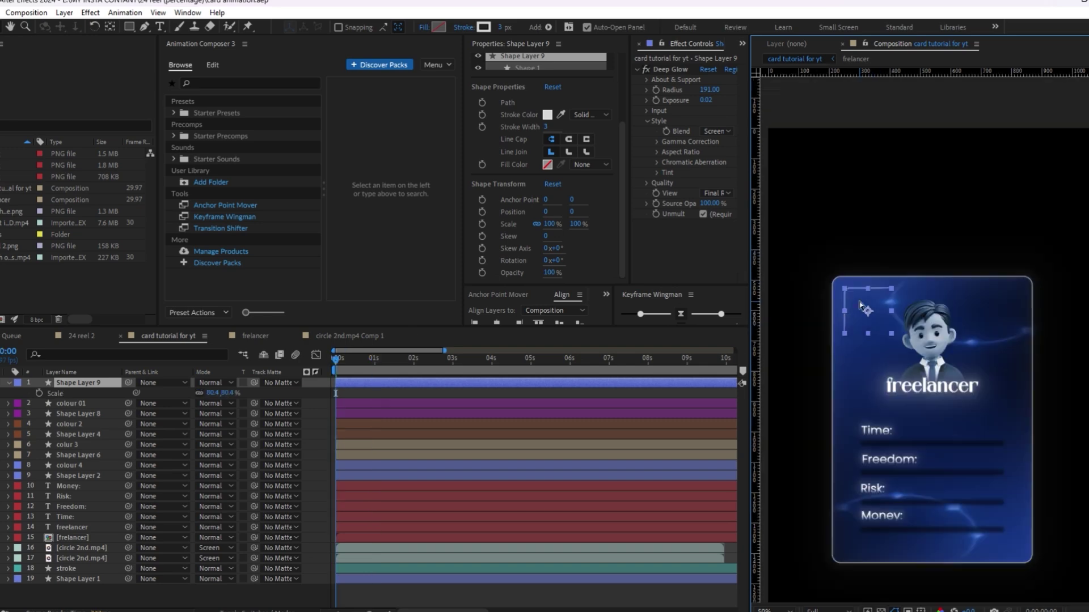
Step: Duplicate the corner bracket, flip the copy horizontally and place it in the card's upper-right corner
{"action": "key", "text": "ctrl+d"}
{"action": "right_click", "coordinate": [86, 383]}
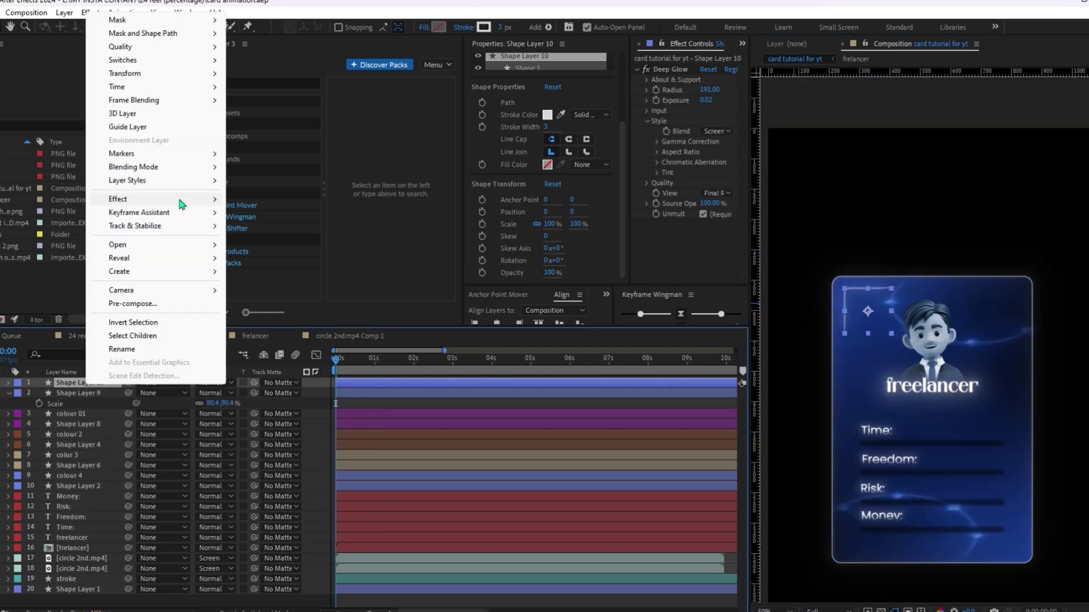
{"action": "mouse_move", "coordinate": [150, 76]}
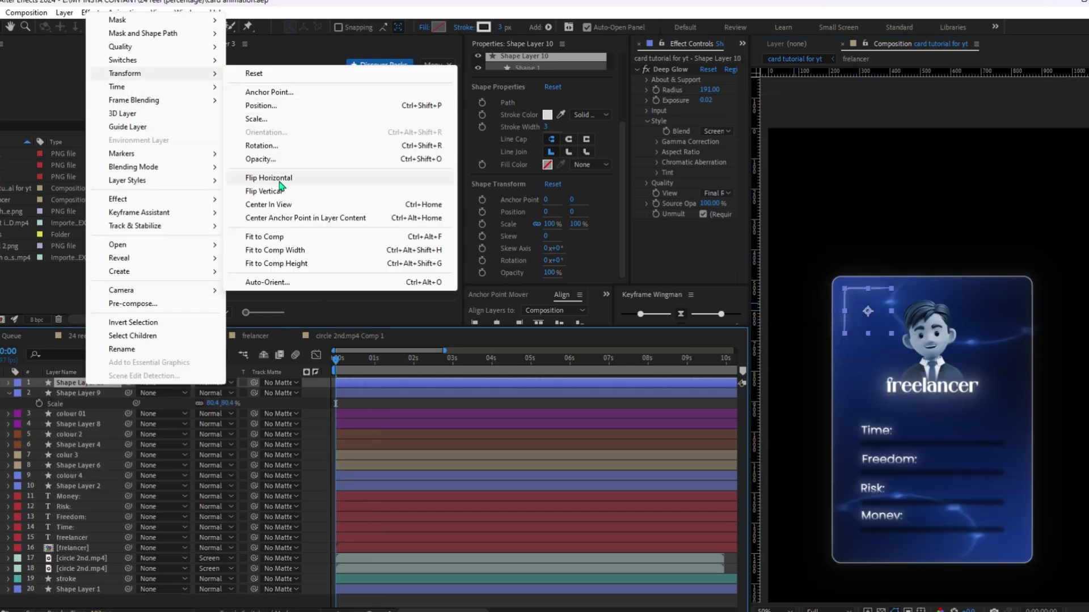
{"action": "left_click", "coordinate": [279, 178]}
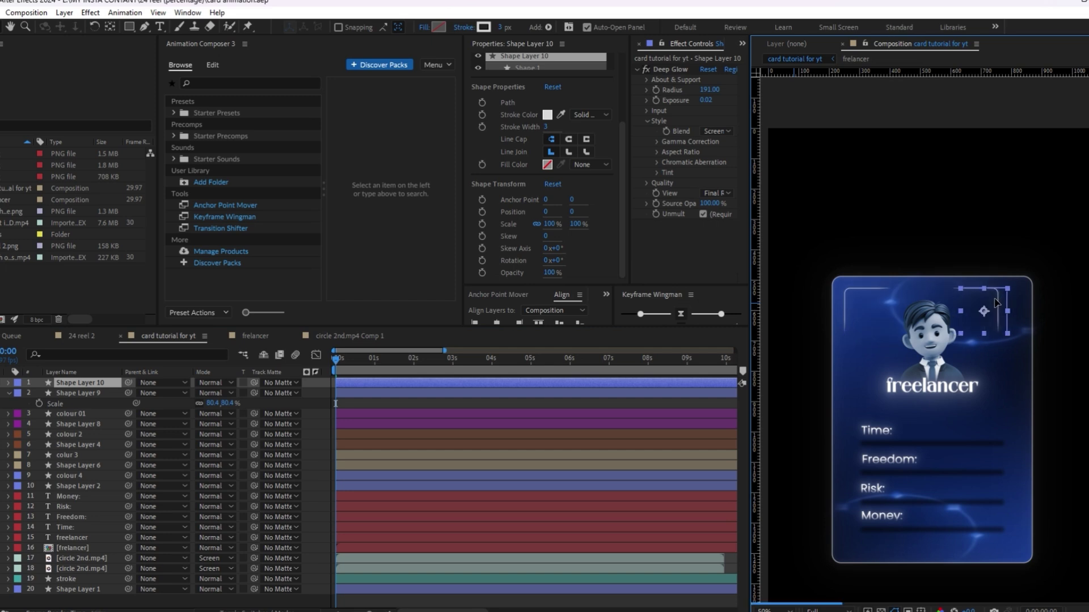
Step: Select both corner brackets and align their top edges relative to the selection
{"action": "left_click", "coordinate": [868, 291]}
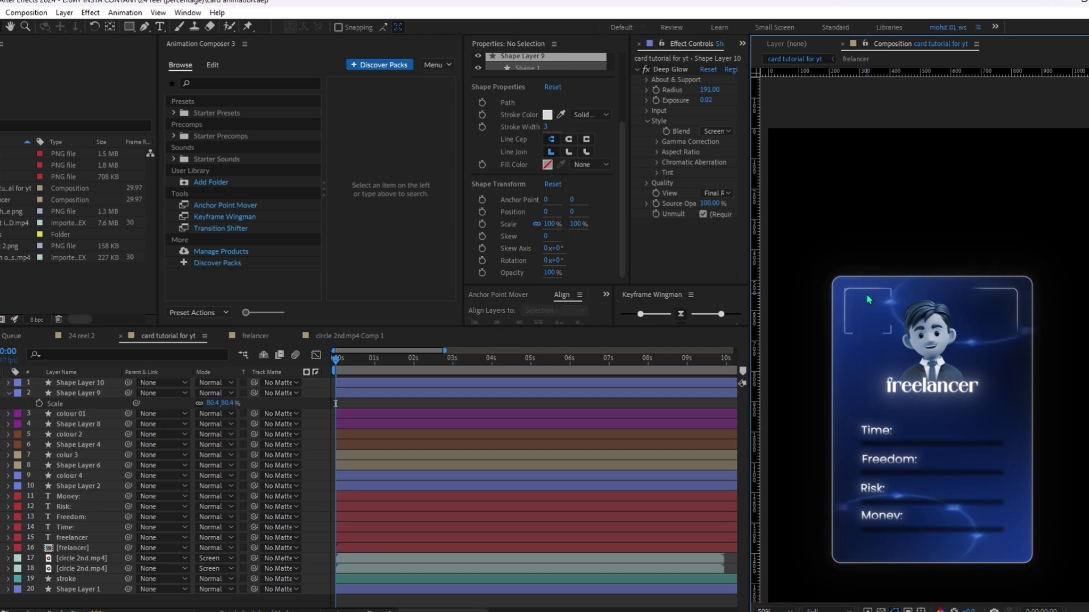
{"action": "left_click", "coordinate": [992, 280], "text": "shift"}
{"action": "left_click", "coordinate": [553, 274]}
{"action": "left_click", "coordinate": [544, 265]}
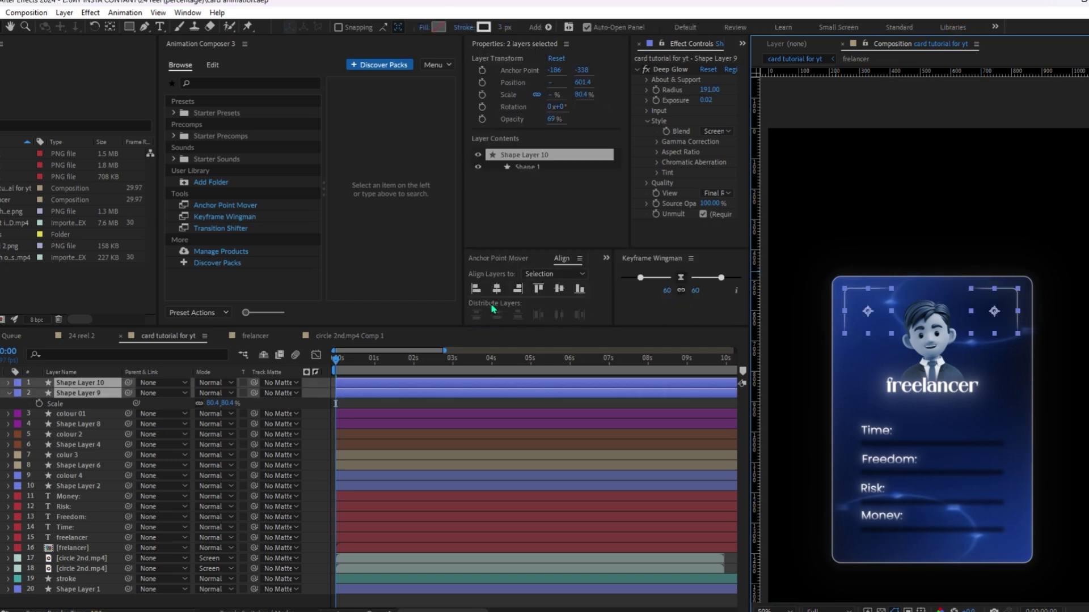
{"action": "left_click", "coordinate": [537, 290]}
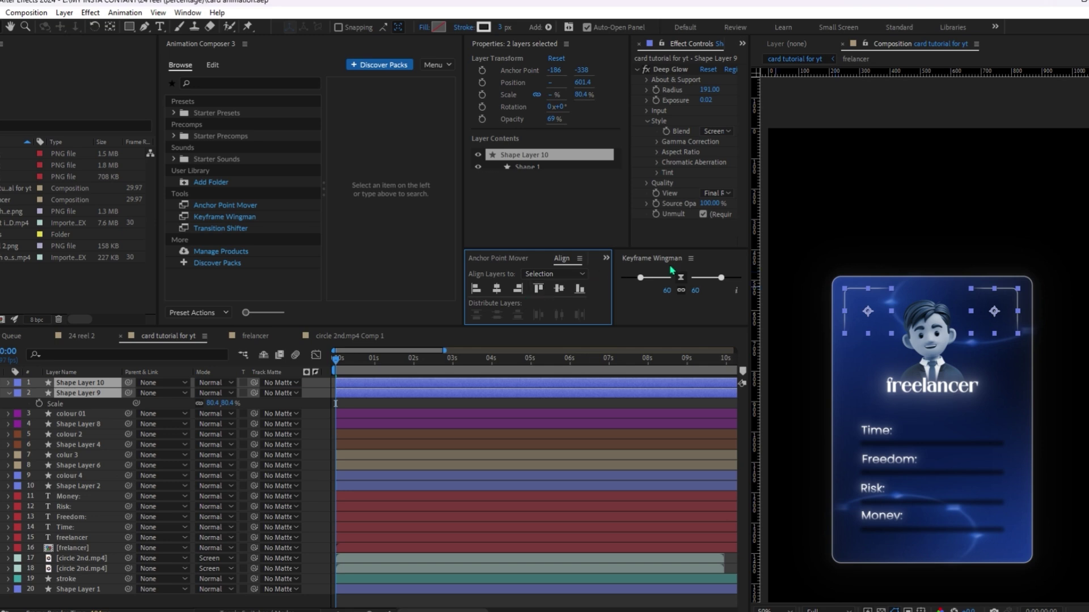
Step: Pre-compose the two corner brackets as "sides", moving all attributes into the new composition
{"action": "key", "text": "ctrl+shift+c"}
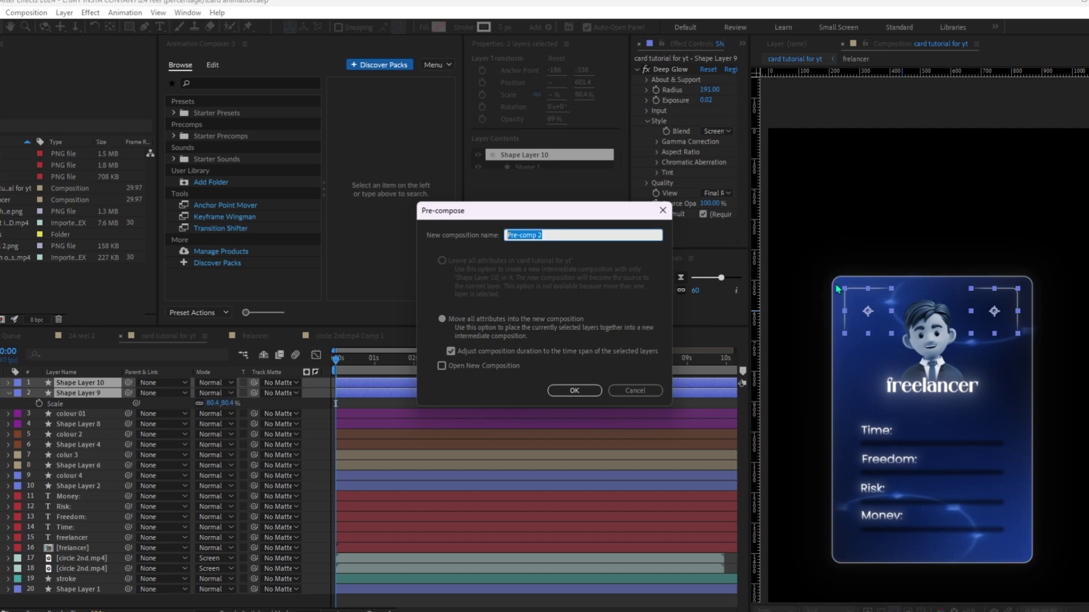
{"action": "type", "text": "sides"}
{"action": "key", "text": "Return"}
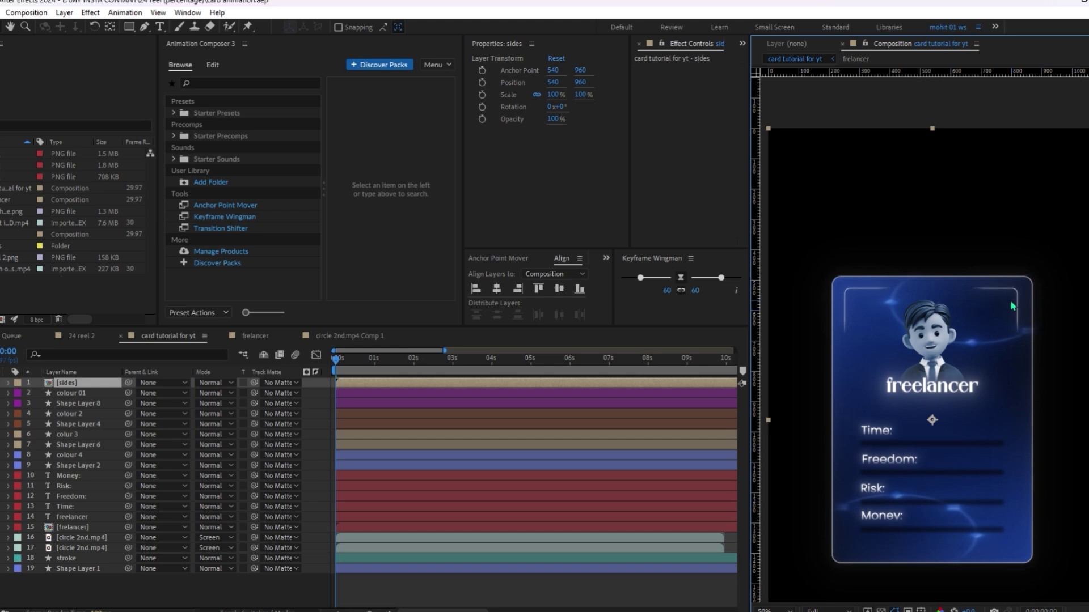
Step: Duplicate the sides precomp and flip the copy vertically to frame the card's lower corners
{"action": "key", "text": "ctrl+d"}
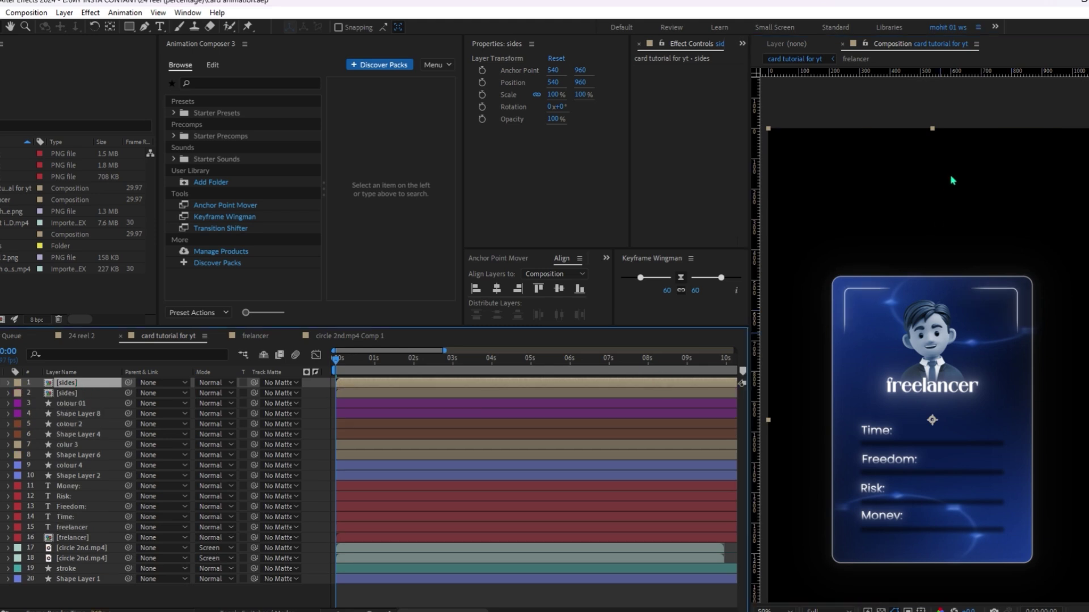
{"action": "right_click", "coordinate": [107, 383]}
{"action": "mouse_move", "coordinate": [170, 71]}
{"action": "left_click", "coordinate": [287, 176]}
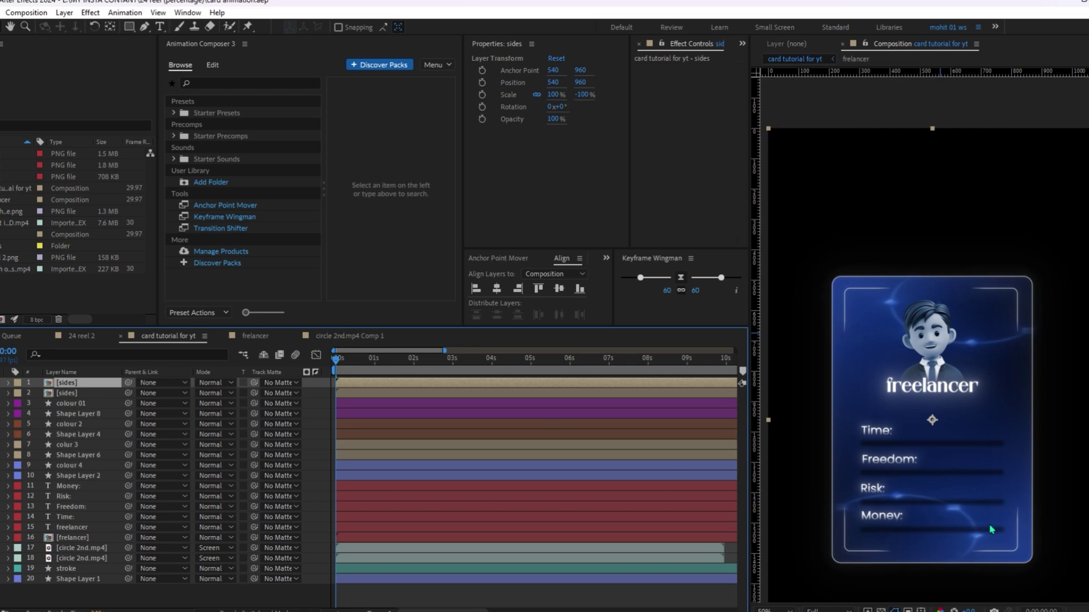
Step: Set the opacity of both sides layers to 44% and preview the card
{"action": "left_click", "coordinate": [68, 393], "text": "shift"}
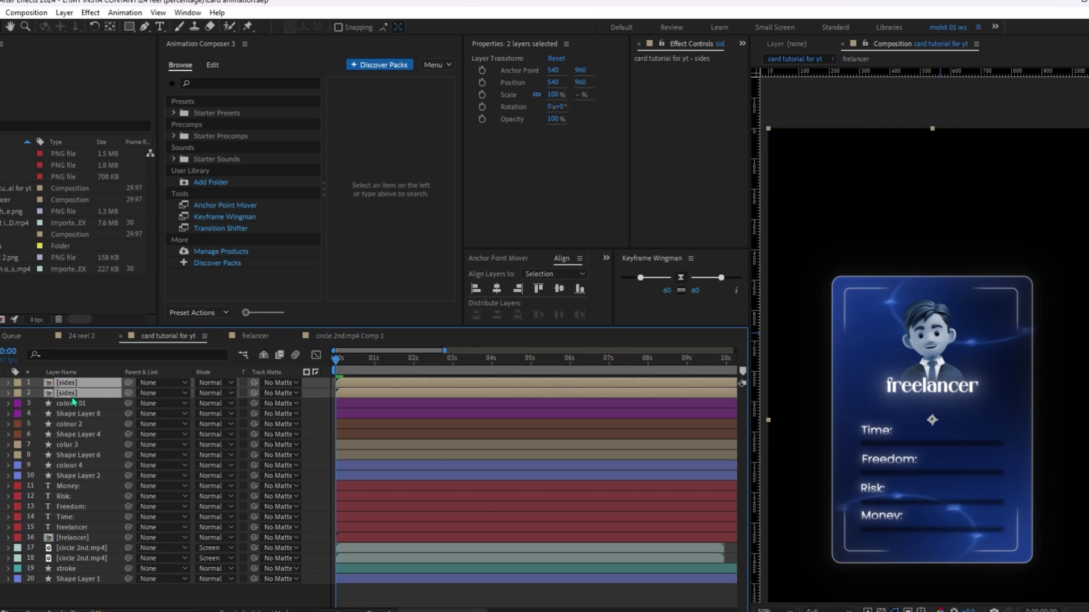
{"action": "key", "text": "t"}
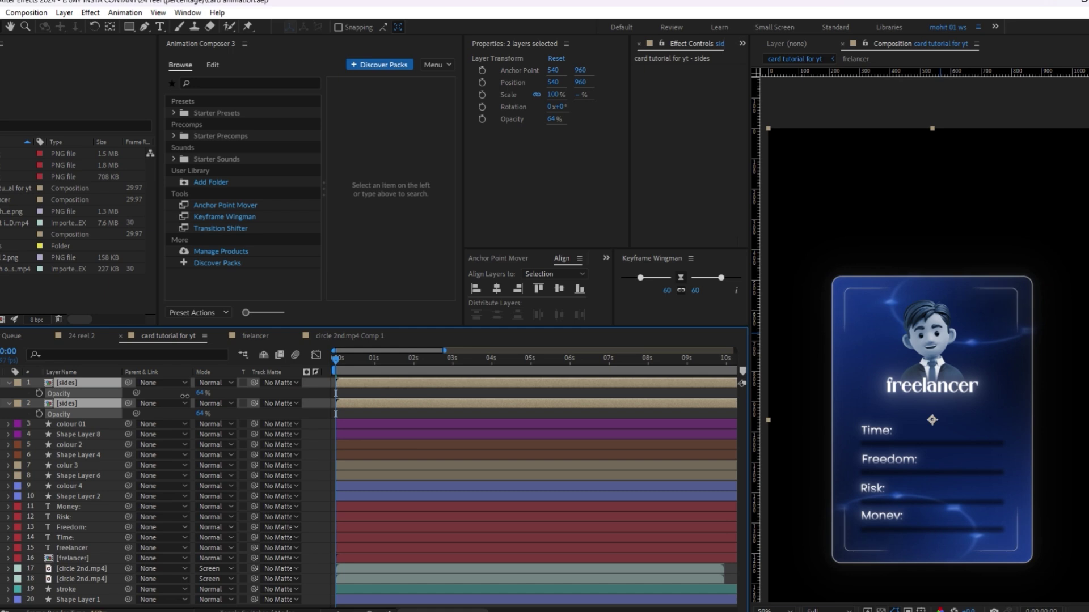
{"action": "left_click", "coordinate": [202, 393]}
{"action": "type", "text": "65"}
{"action": "key", "text": "Return"}
{"action": "type", "text": "44"}
{"action": "key", "text": "Return"}
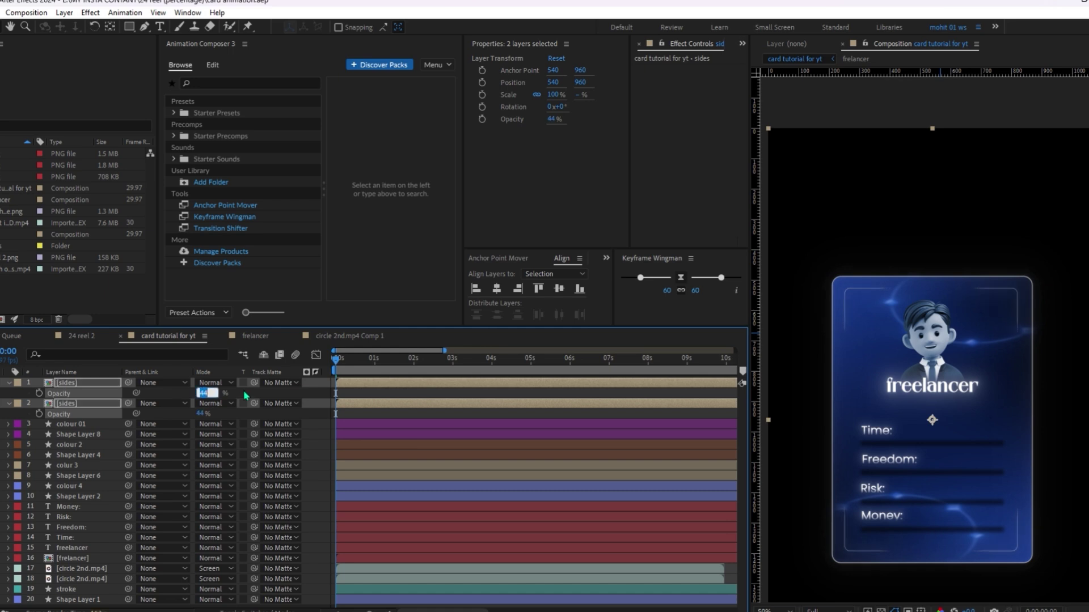
{"action": "key", "text": "space"}
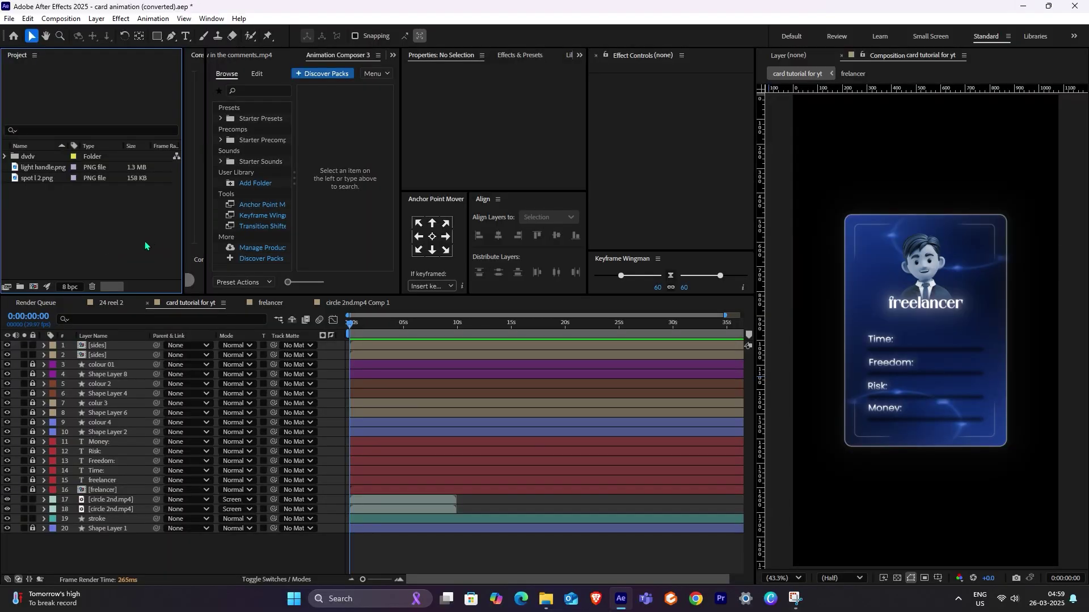
Step: Create a 1080x1920, 30 fps composition named "final work"
{"action": "key", "text": "ctrl"}
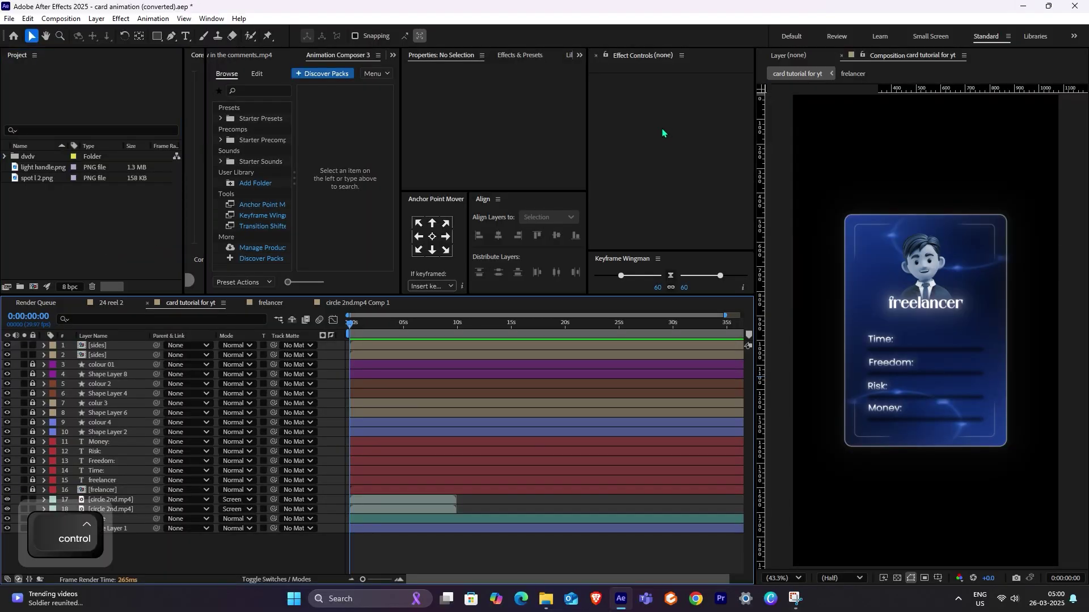
{"action": "key", "text": "ctrl+n"}
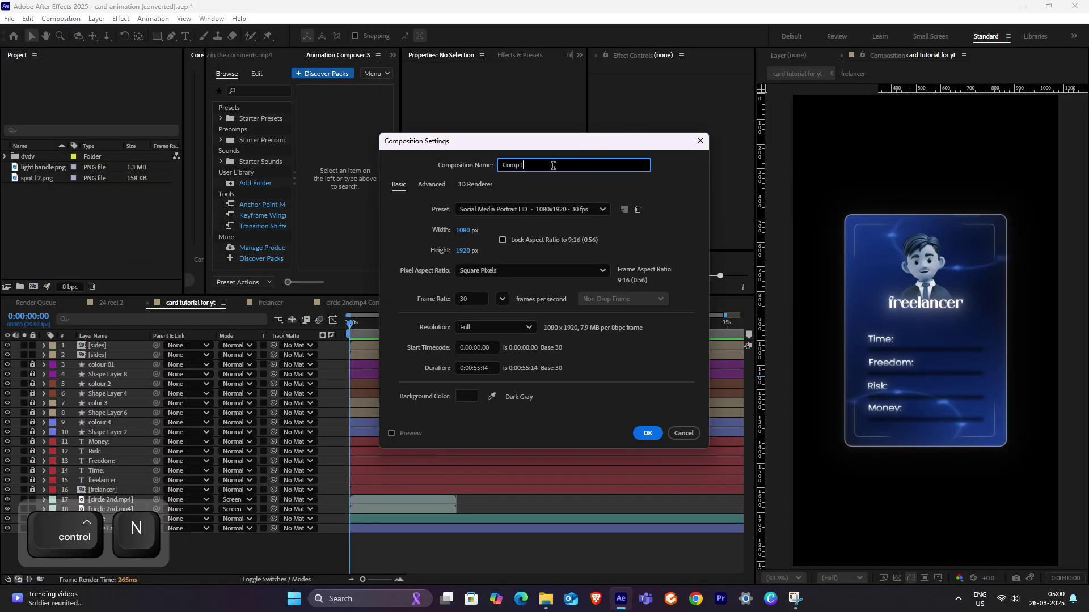
{"action": "type", "text": "final"}
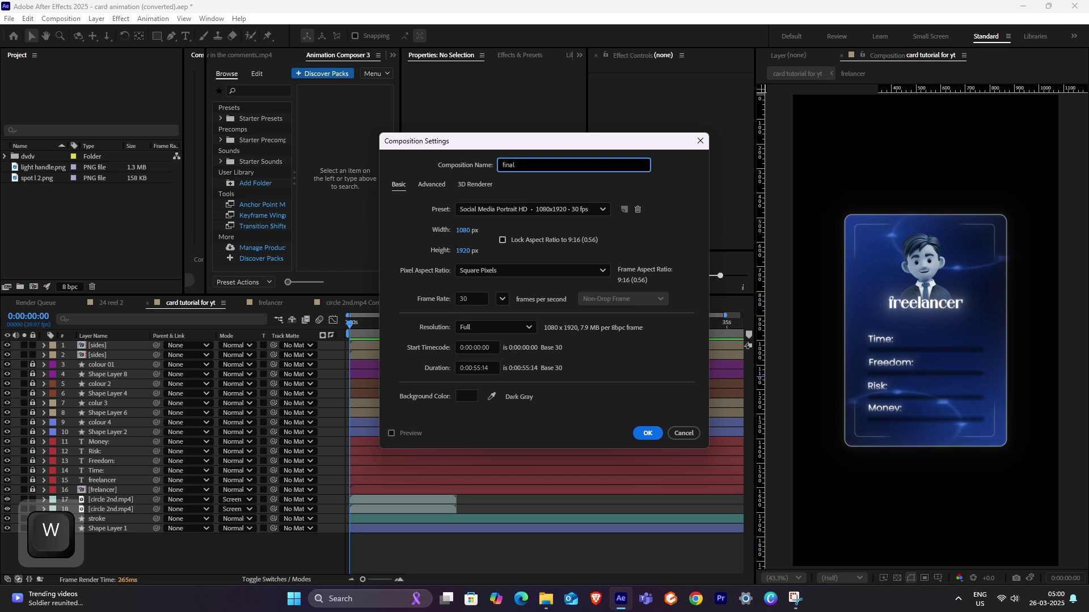
{"action": "type", "text": " work"}
{"action": "key", "text": "Return"}
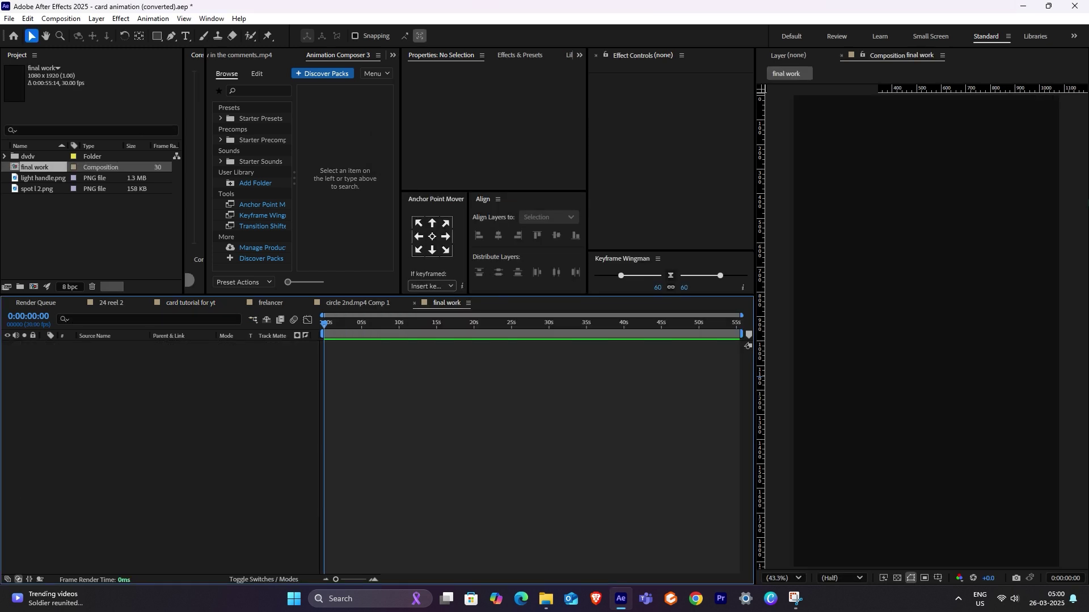
Step: Close the unneeded composition timelines and reveal the card tutorial for yt composition in the project
{"action": "left_click", "coordinate": [80, 303]}
{"action": "left_click", "coordinate": [240, 302]}
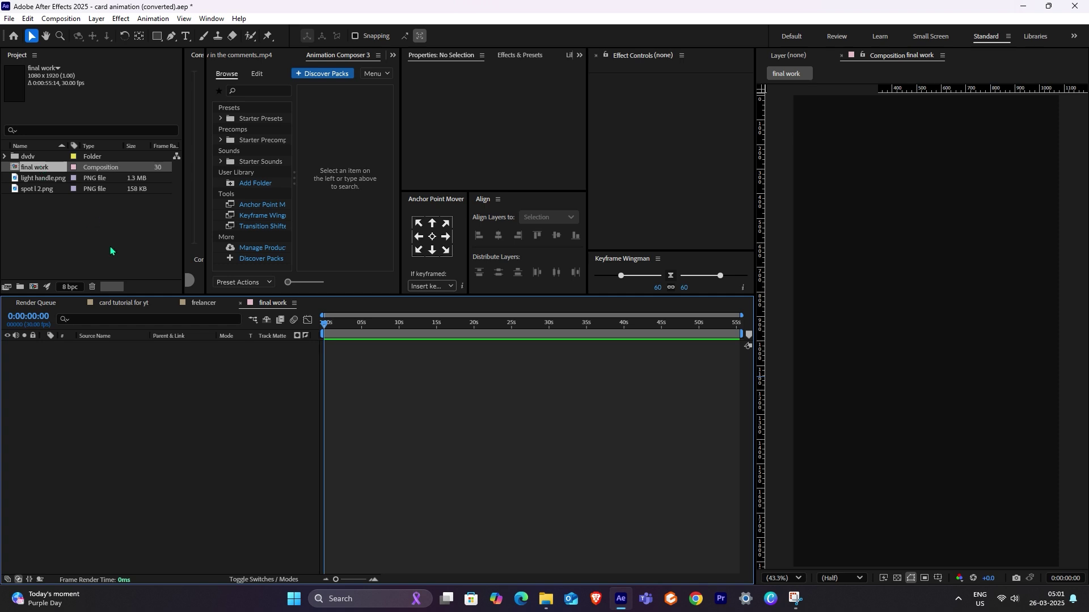
{"action": "right_click", "coordinate": [124, 303]}
{"action": "left_click", "coordinate": [77, 226]}
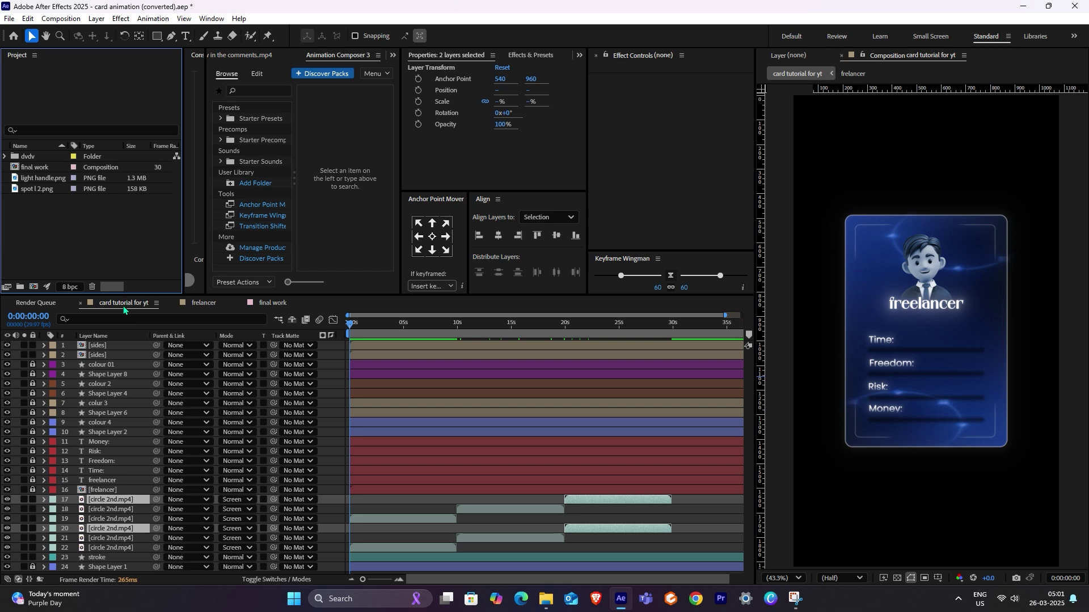
{"action": "right_click", "coordinate": [104, 309]}
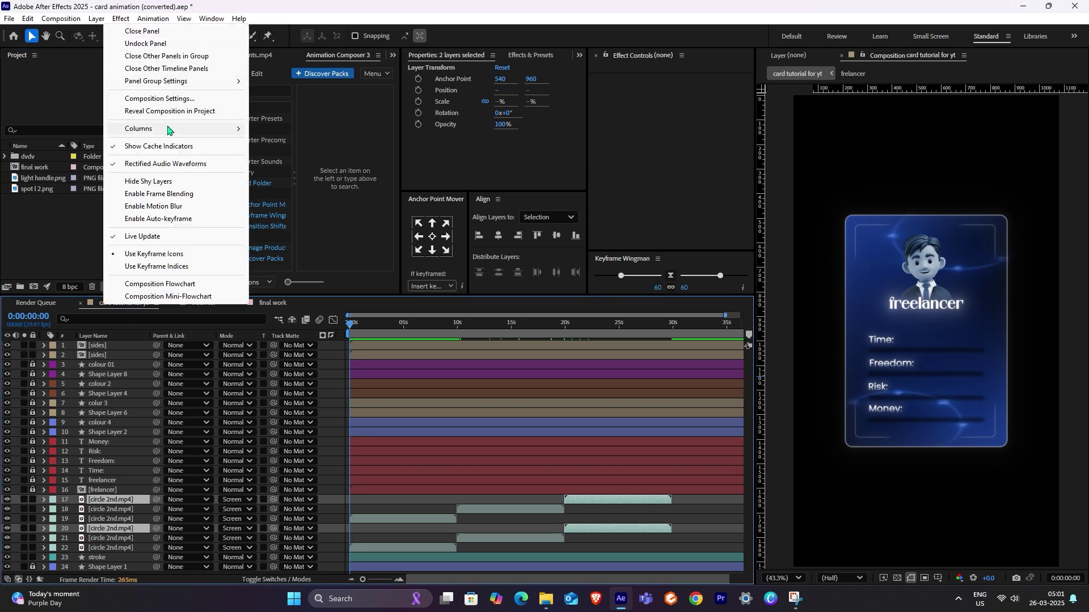
{"action": "left_click", "coordinate": [181, 112]}
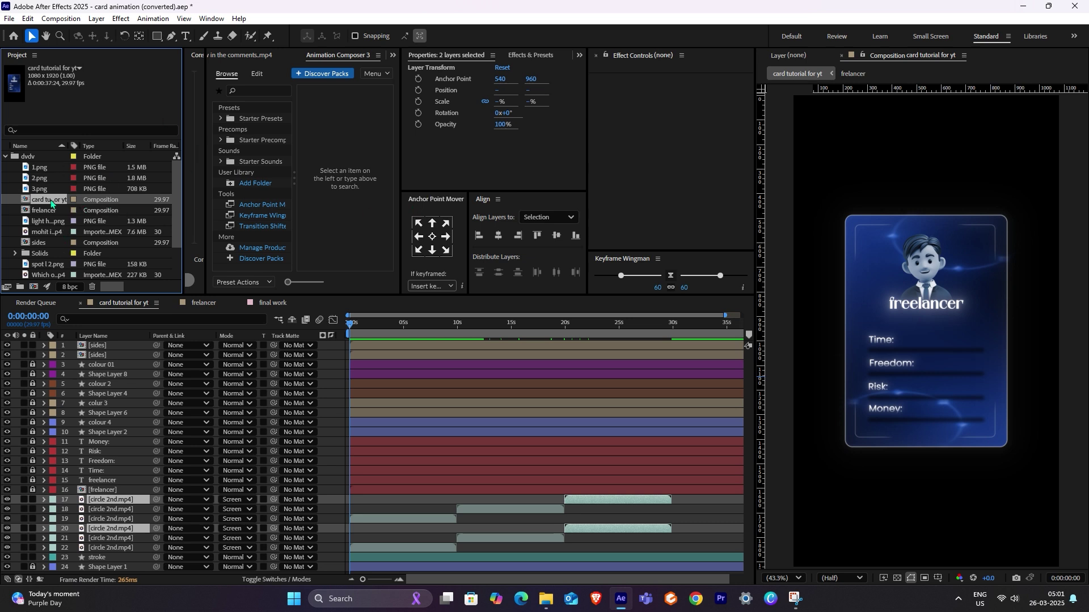
Step: Add the card tutorial for yt composition to final work and shorten the work area to the end of that layer
{"action": "left_click", "coordinate": [274, 303]}
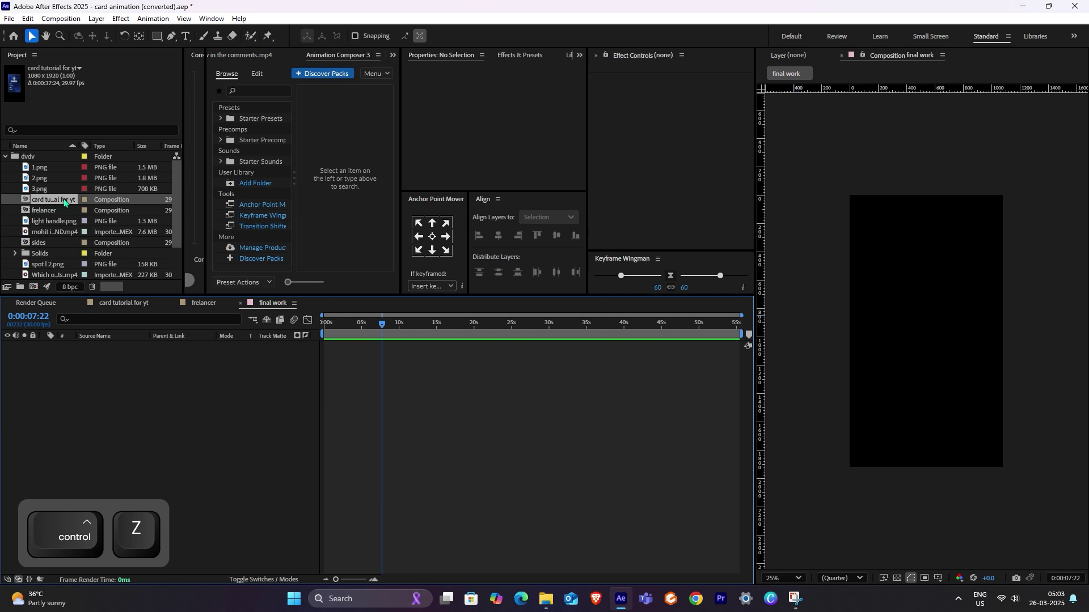
{"action": "left_click_drag", "start_coordinate": [56, 203], "coordinate": [100, 358]}
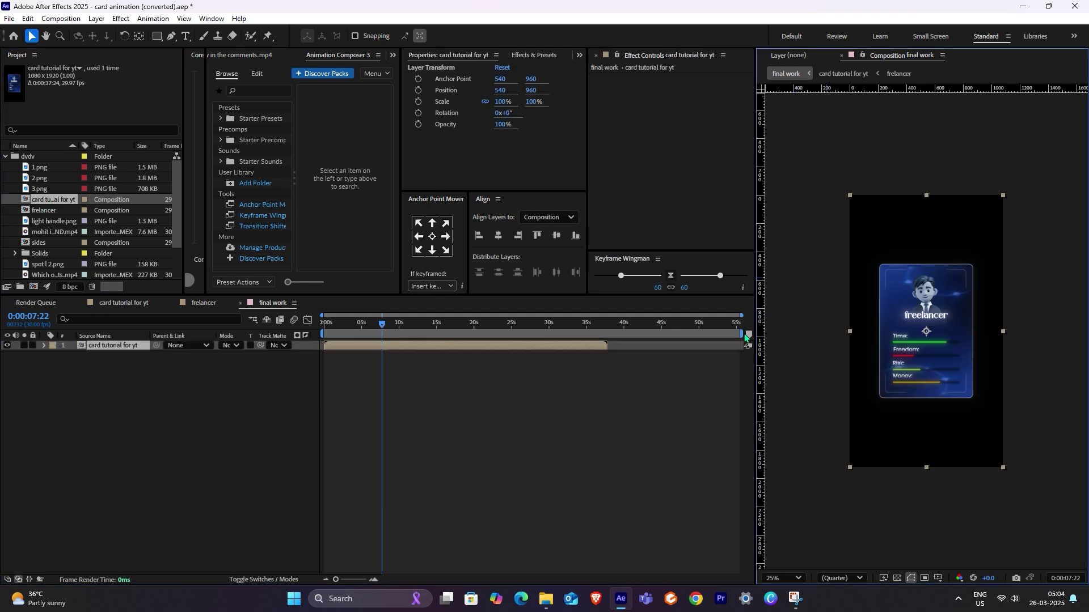
{"action": "left_click_drag", "start_coordinate": [743, 335], "coordinate": [617, 334]}
{"action": "left_click_drag", "start_coordinate": [617, 334], "coordinate": [611, 335]}
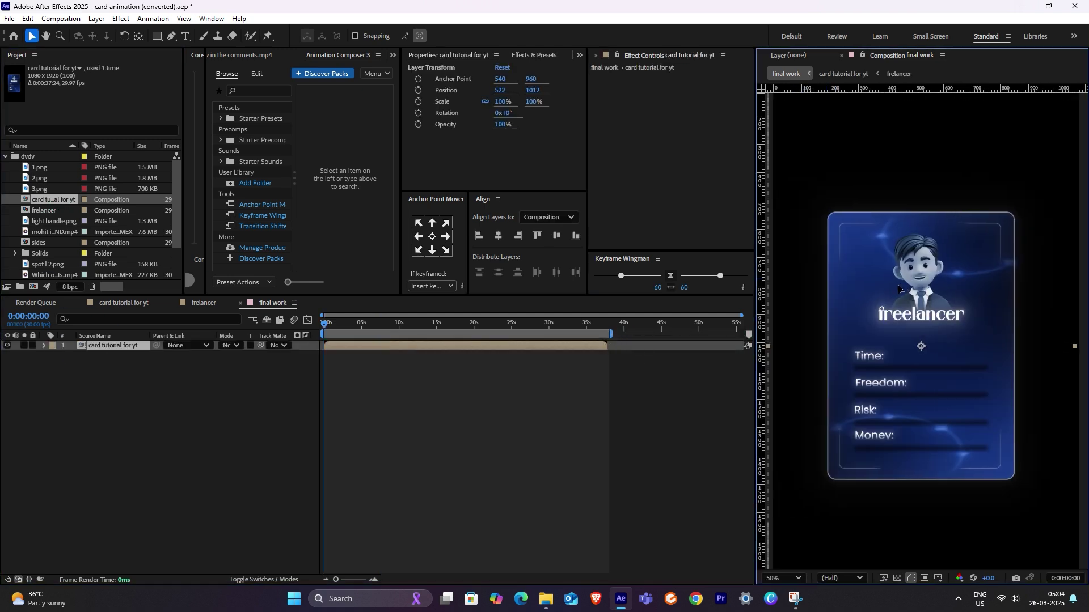
Step: Duplicate the card tutorial for yt layer twice to make three stacked cards
{"action": "left_click_drag", "start_coordinate": [979, 270], "coordinate": [990, 259]}
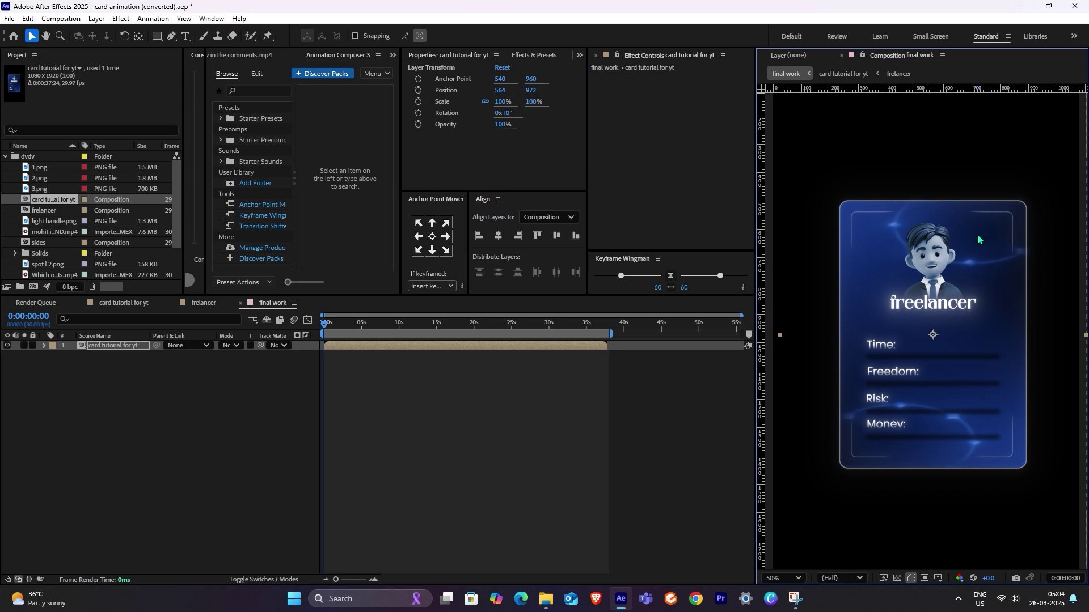
{"action": "key", "text": "comma"}
{"action": "key", "text": "ctrl+d"}
{"action": "key", "text": "ctrl+d"}
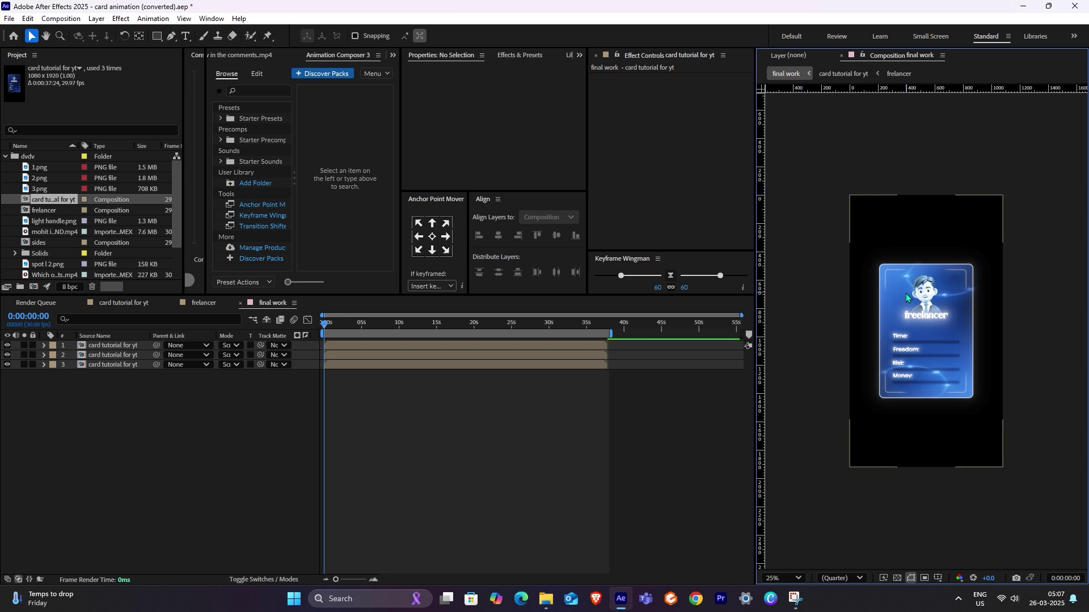
Step: Display the layer switches and turn all three card tutorial for yt layers into 3D layers
{"action": "left_click", "coordinate": [252, 366]}
{"action": "left_click", "coordinate": [275, 580]}
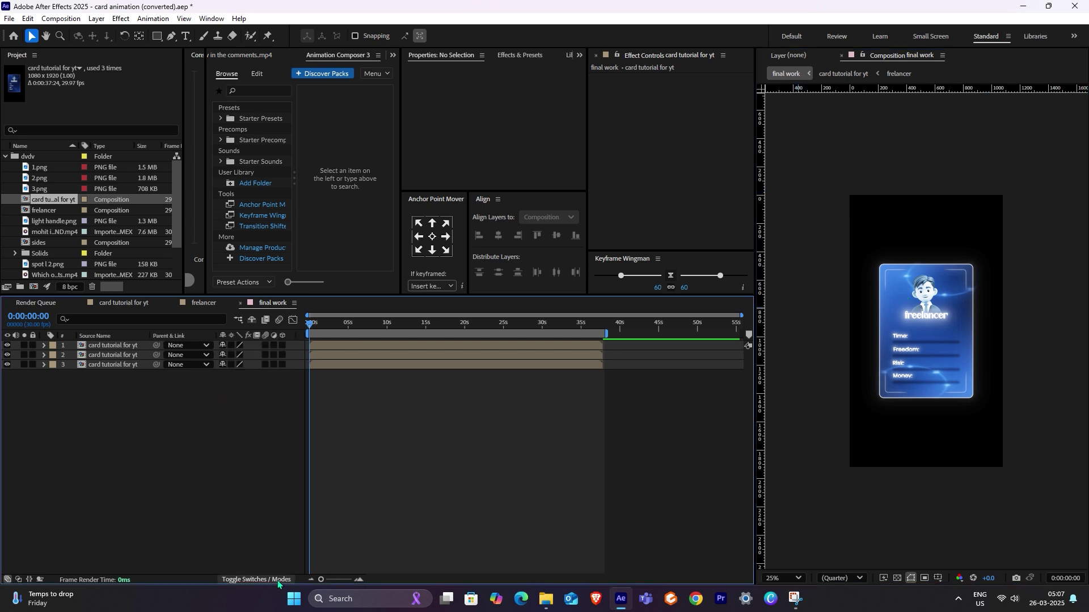
{"action": "key", "text": "F4"}
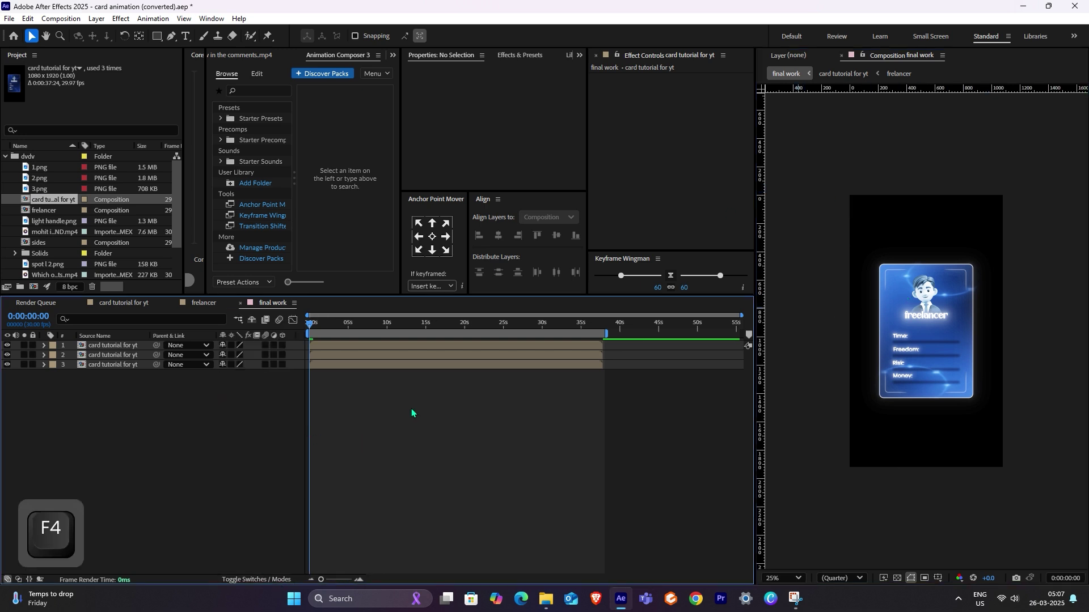
{"action": "left_click", "coordinate": [282, 345]}
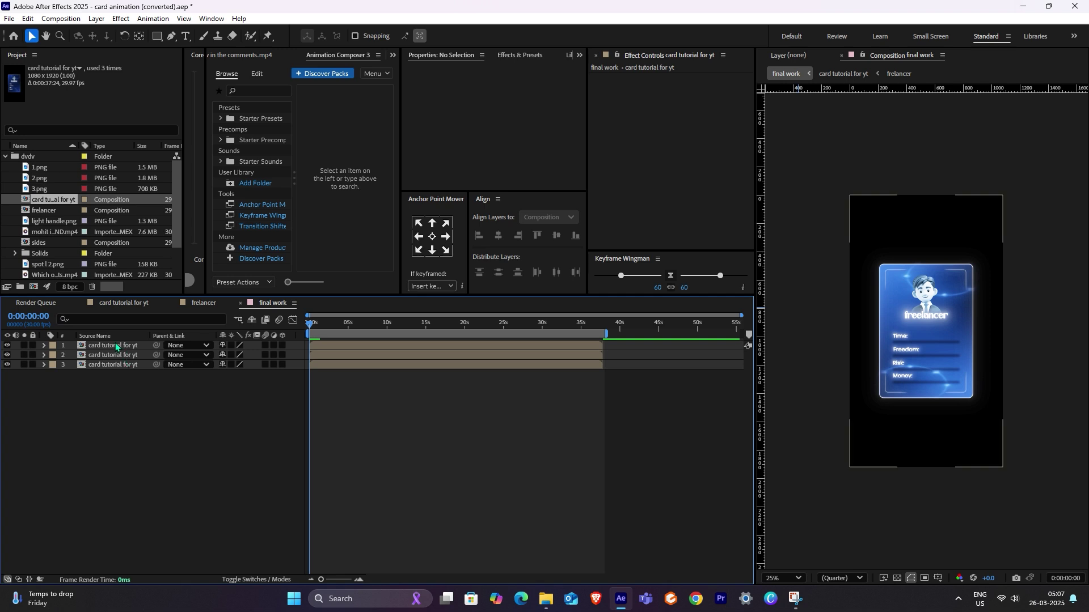
{"action": "left_click_drag", "start_coordinate": [284, 345], "coordinate": [283, 364]}
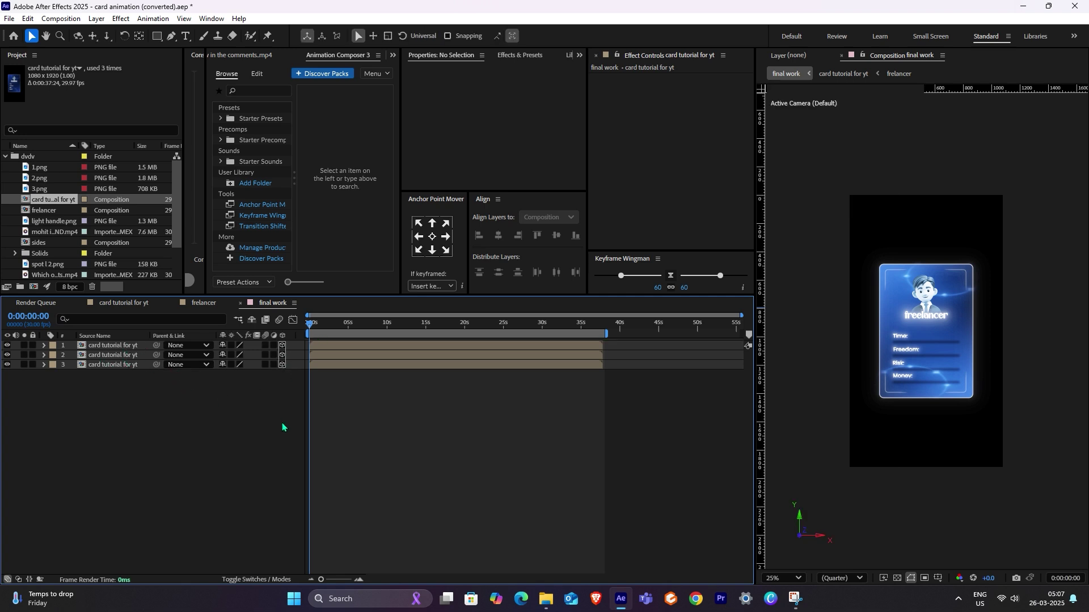
Step: Add a null object to final work and make it a 3D layer
{"action": "key", "text": "ctrl+alt+shift+y"}
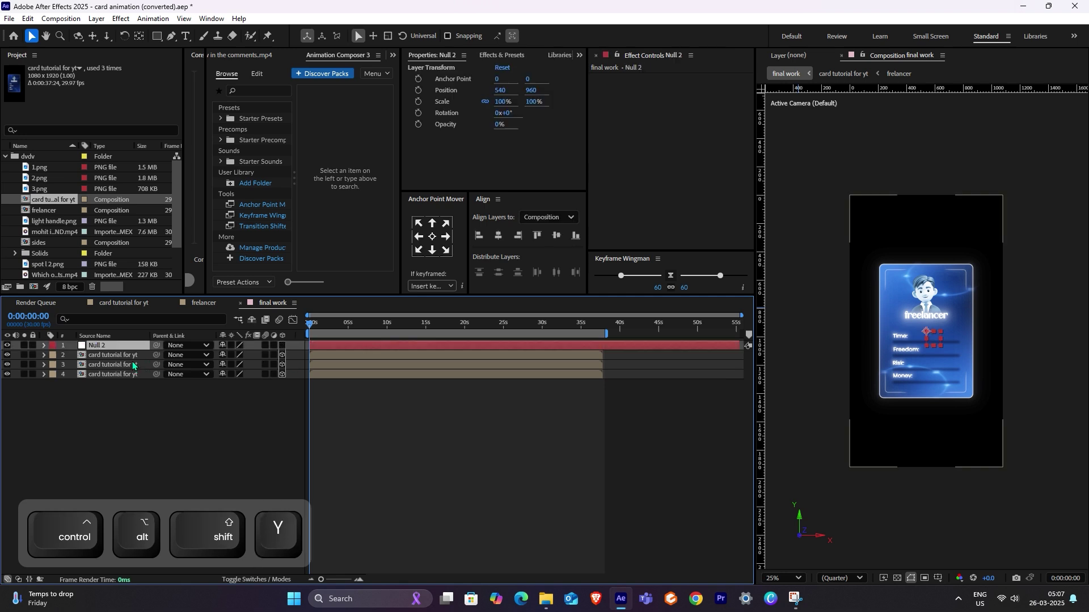
{"action": "left_click", "coordinate": [282, 346]}
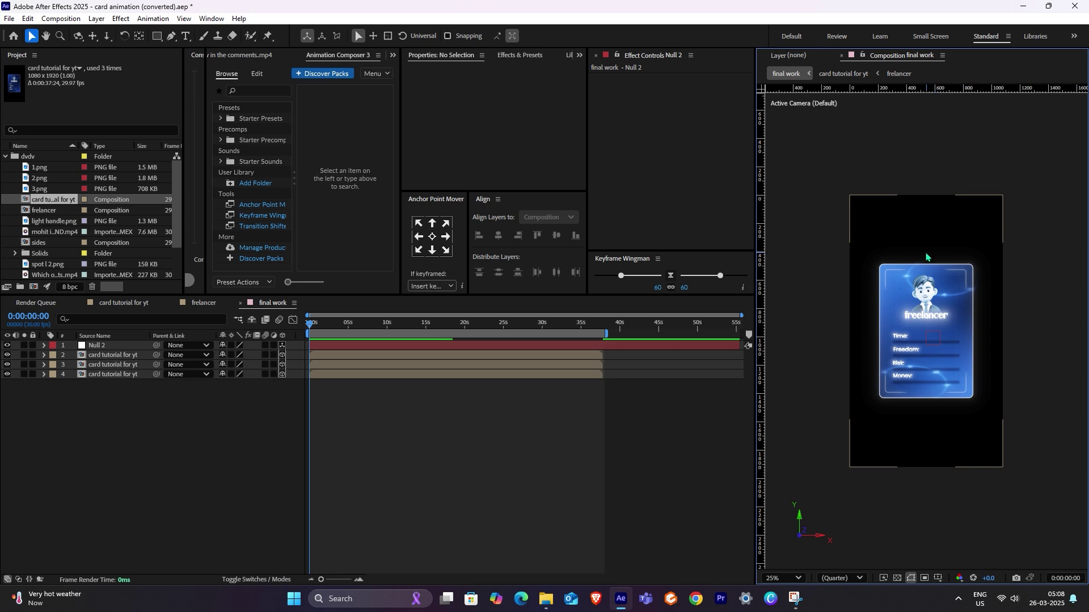
{"action": "key", "text": "u"}
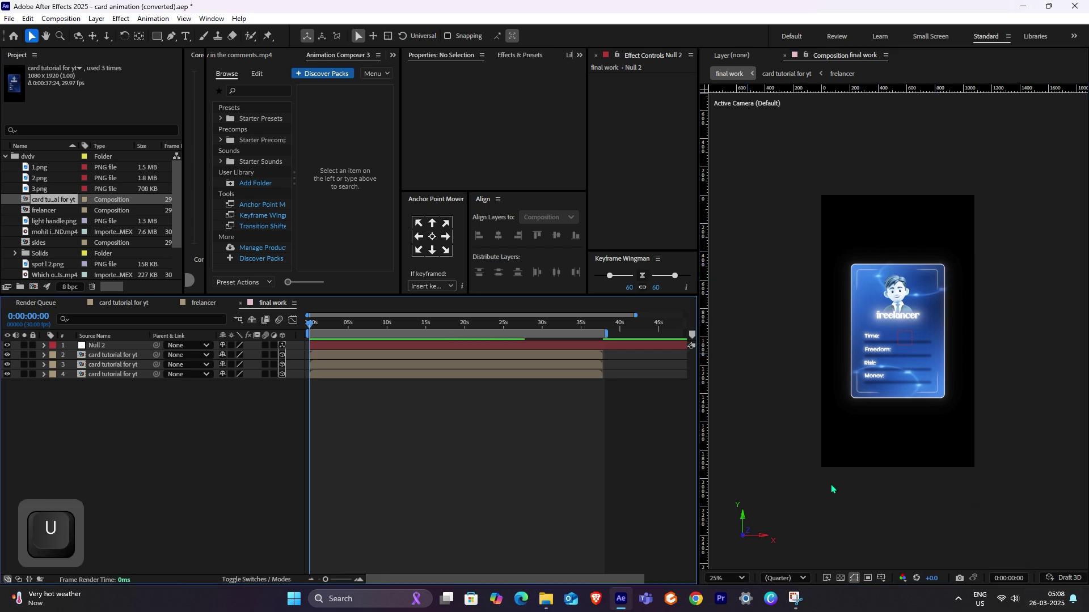
Step: Show the composition in two views with the second set to Top, and push the null behind the cards to Z position 436
{"action": "key", "text": "grave"}
{"action": "left_click", "coordinate": [1061, 578]}
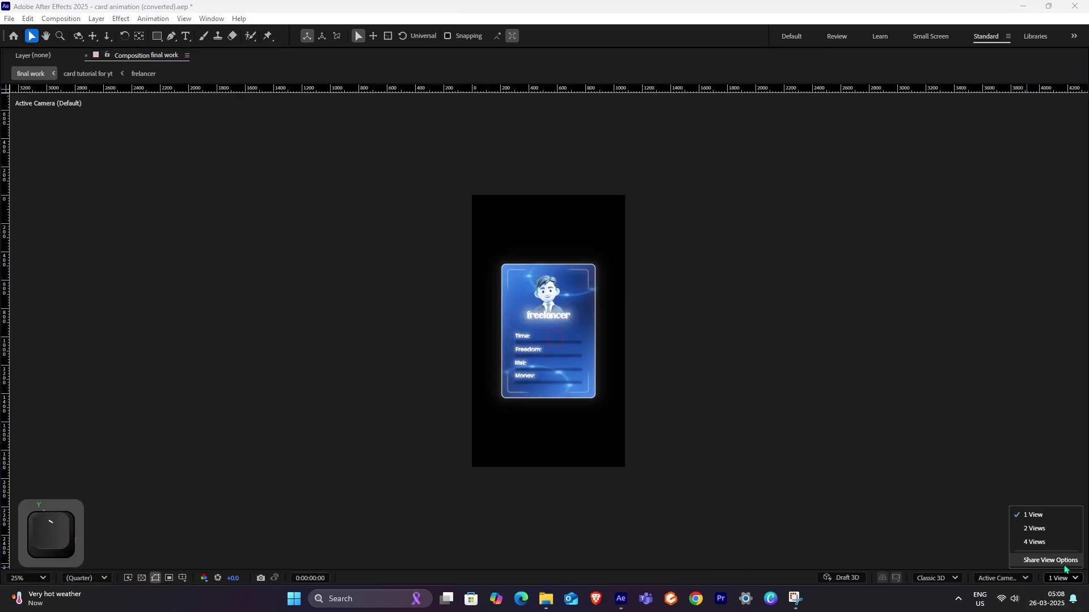
{"action": "left_click", "coordinate": [1046, 528]}
{"action": "left_click", "coordinate": [1001, 578]}
{"action": "left_click", "coordinate": [683, 438]}
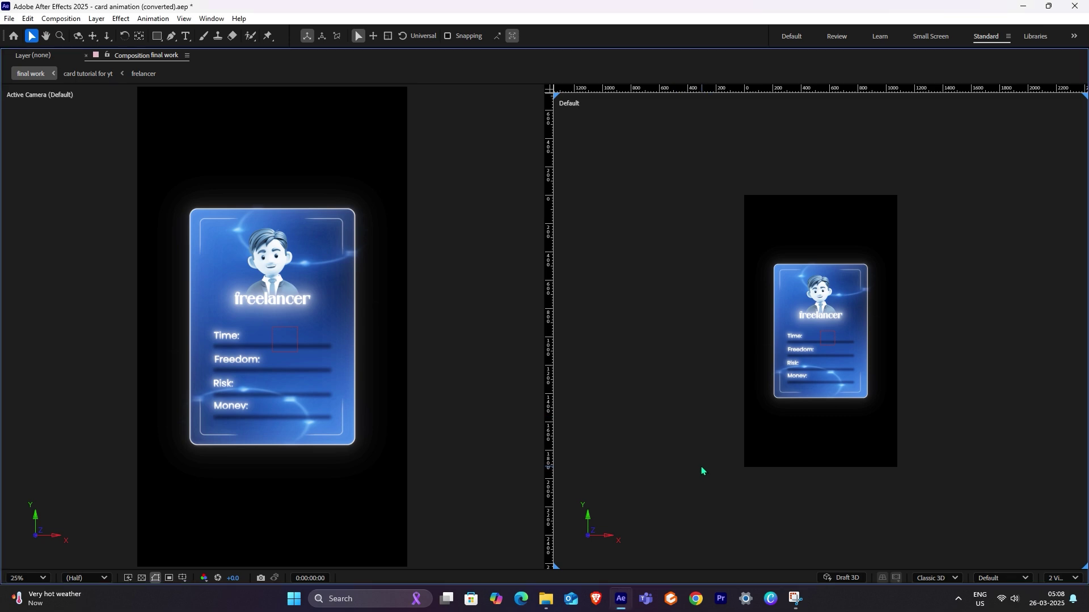
{"action": "left_click", "coordinate": [988, 570]}
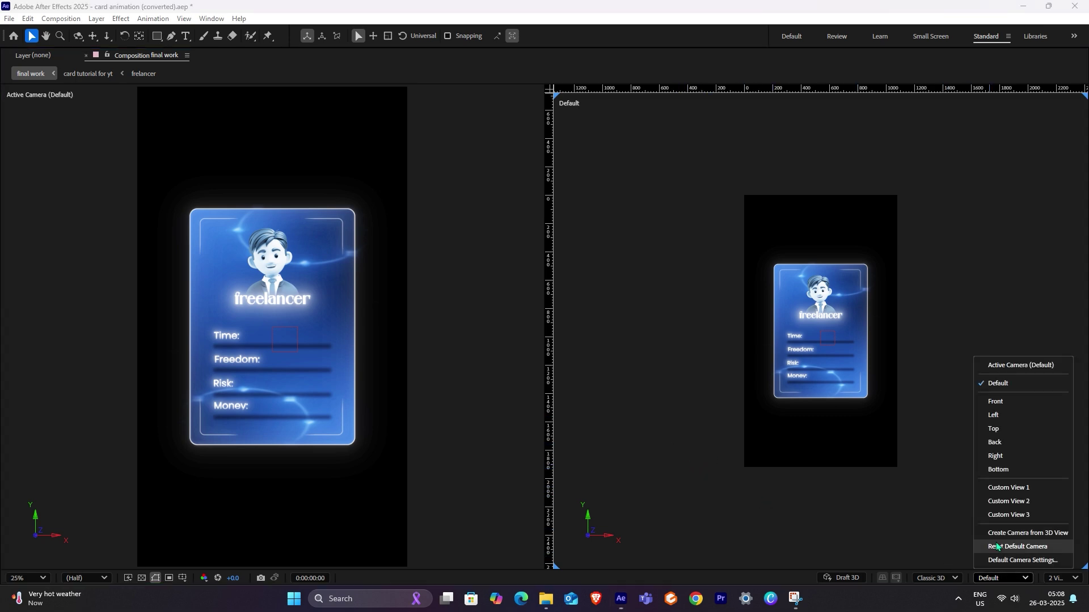
{"action": "left_click", "coordinate": [1001, 434]}
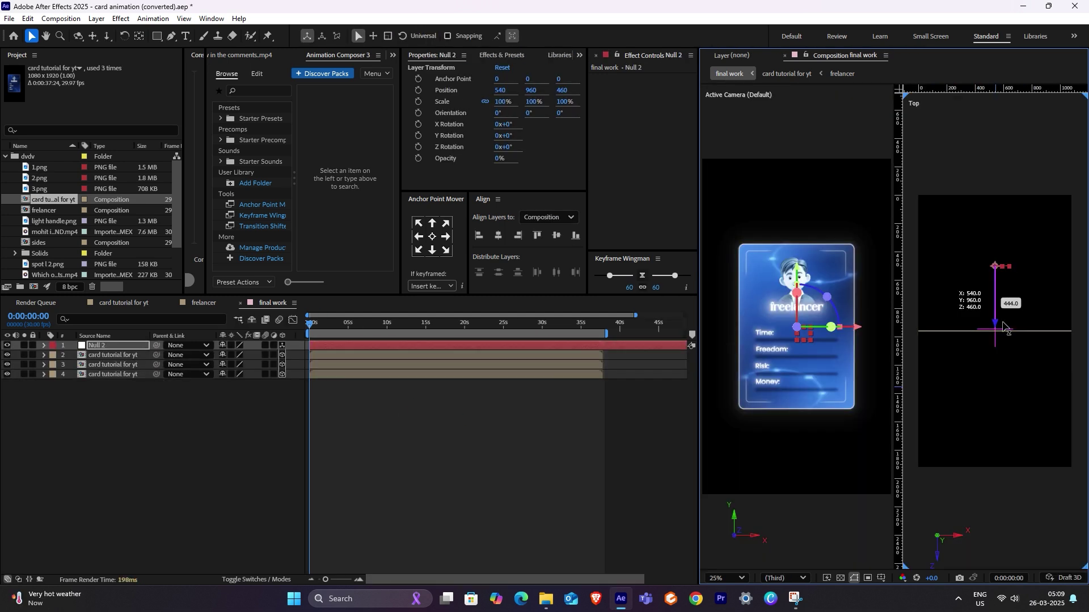
{"action": "left_click_drag", "start_coordinate": [1002, 327], "coordinate": [1002, 323]}
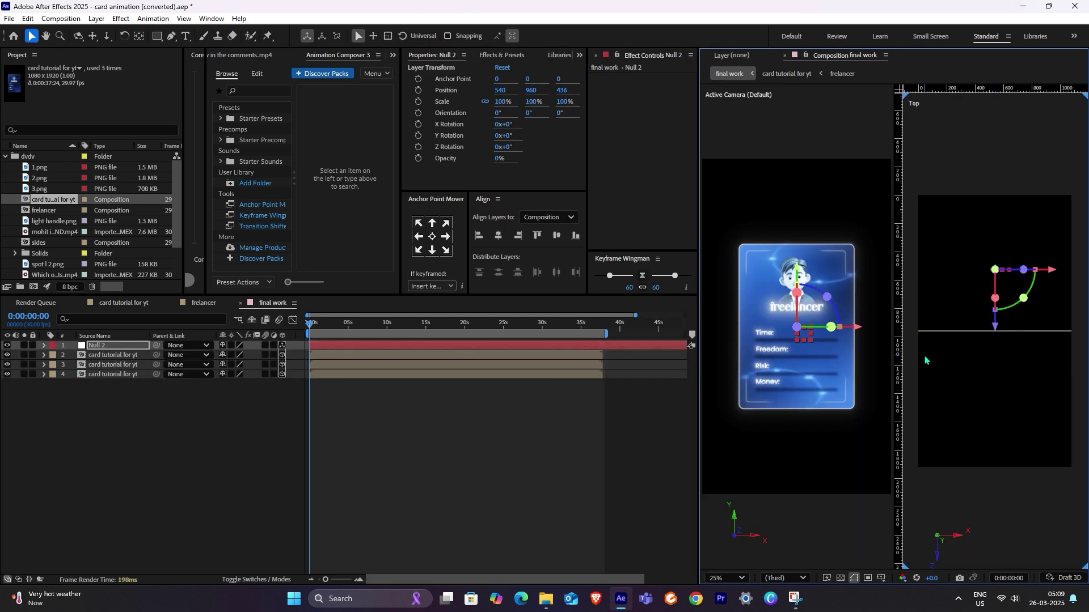
{"action": "left_click", "coordinate": [626, 409]}
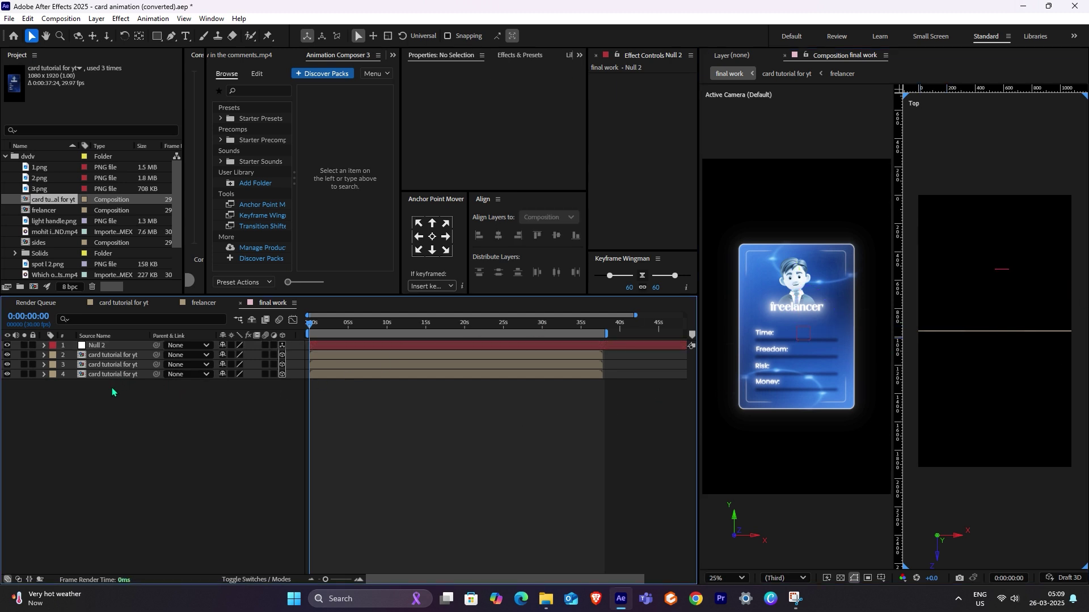
Step: Reveal the null's rotation properties and parent the uppermost card layer to the null
{"action": "left_click", "coordinate": [117, 346]}
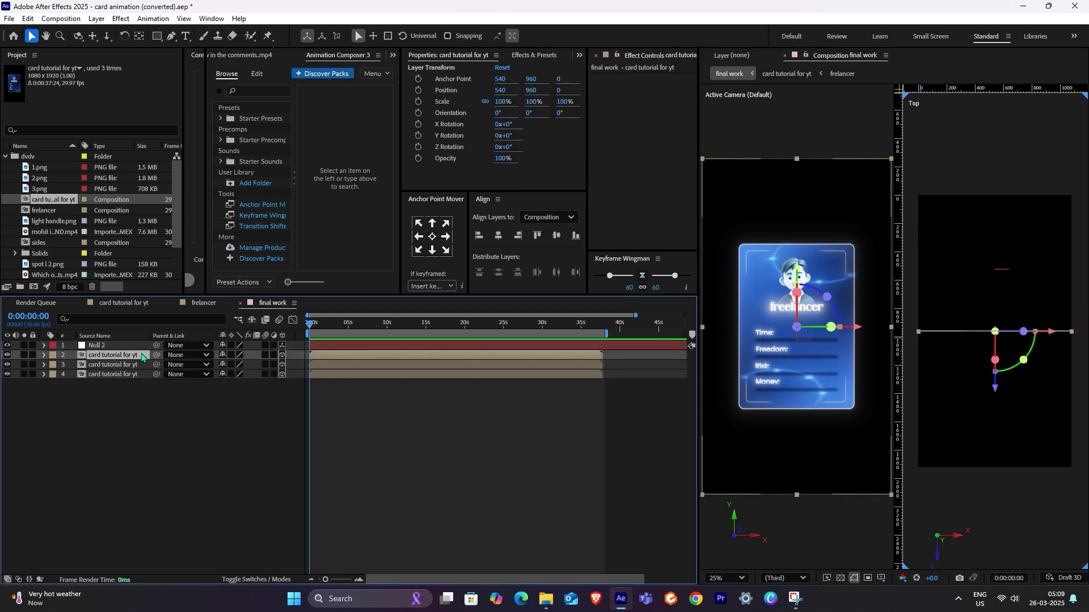
{"action": "key", "text": "r"}
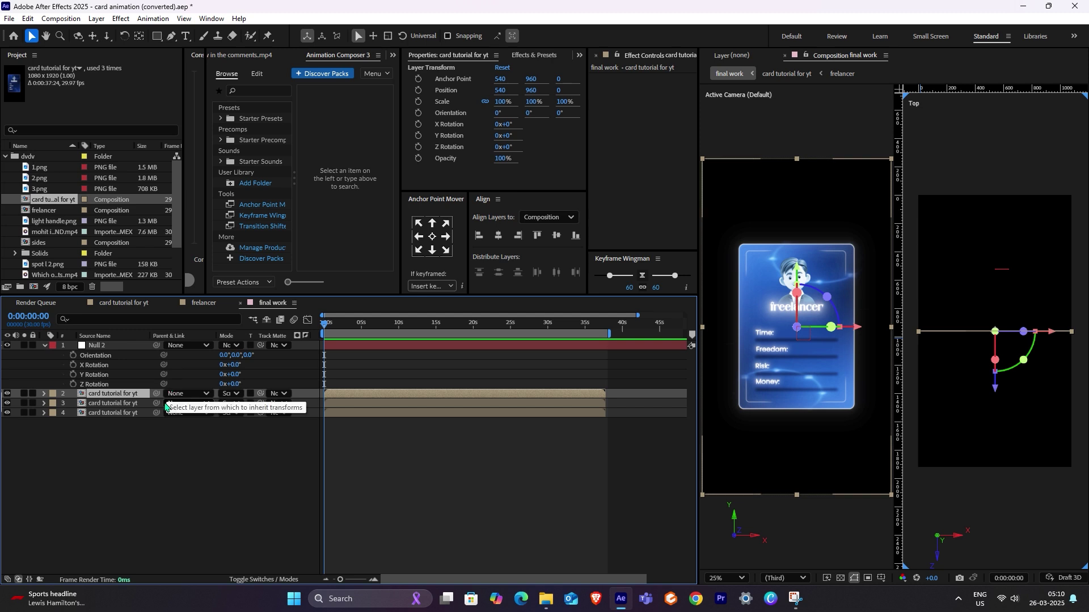
{"action": "left_click_drag", "start_coordinate": [156, 393], "coordinate": [103, 346]}
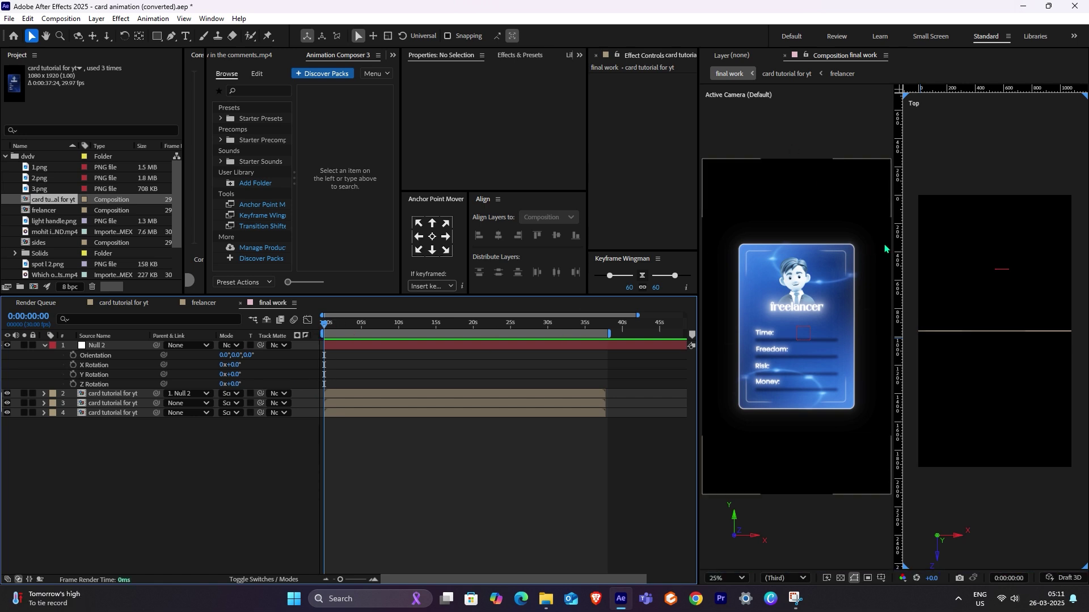
Step: Set the null's Y rotation to 120° and give the parented card layer an orange label
{"action": "left_click", "coordinate": [117, 347]}
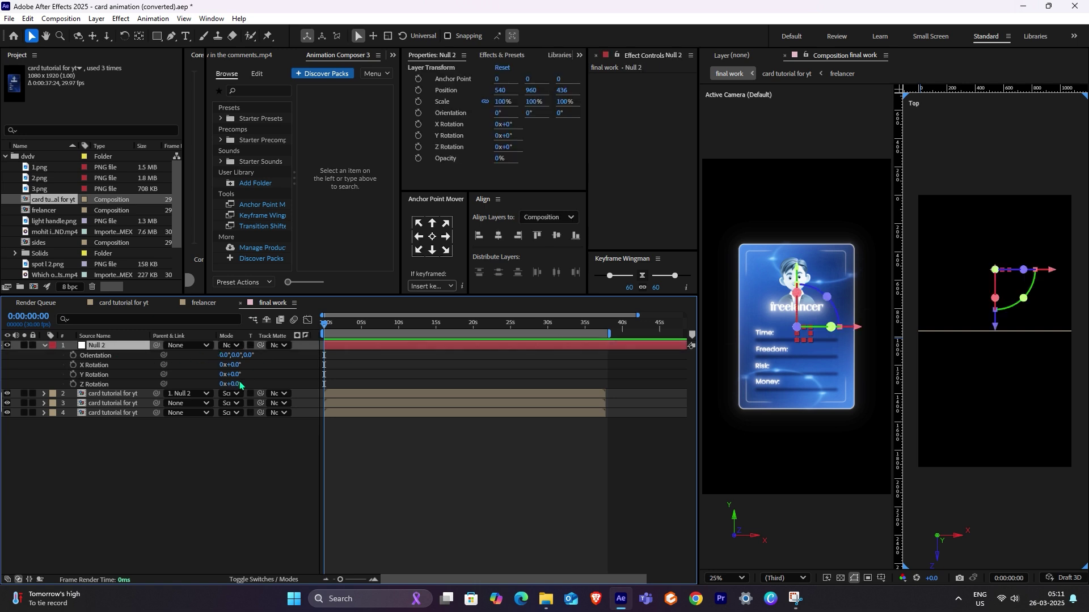
{"action": "left_click", "coordinate": [234, 375]}
{"action": "type", "text": "120"}
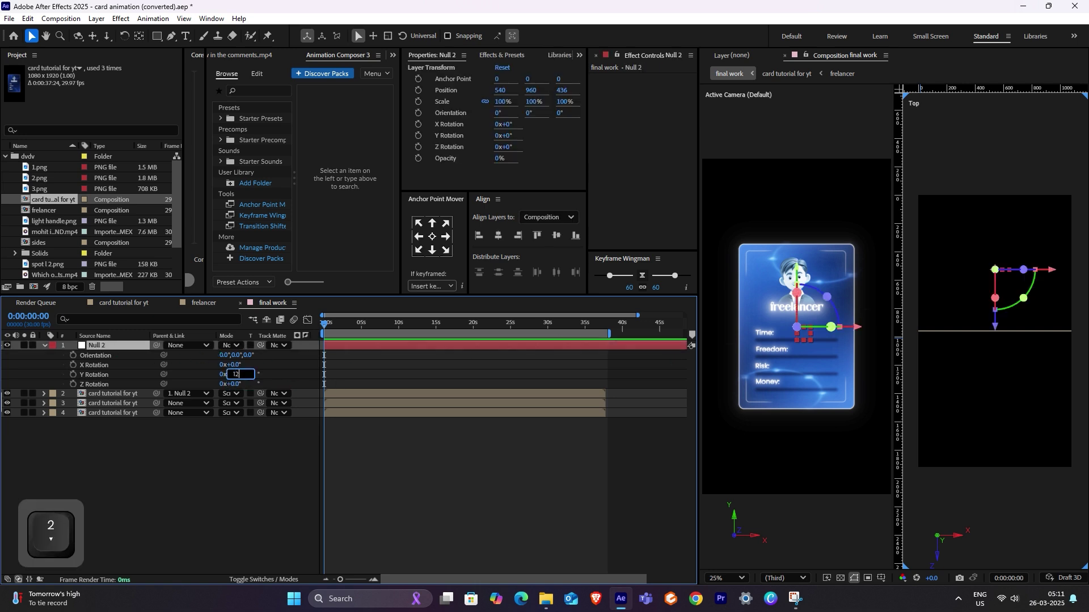
{"action": "key", "text": "Return"}
{"action": "left_click", "coordinate": [52, 394]}
{"action": "left_click", "coordinate": [113, 338]}
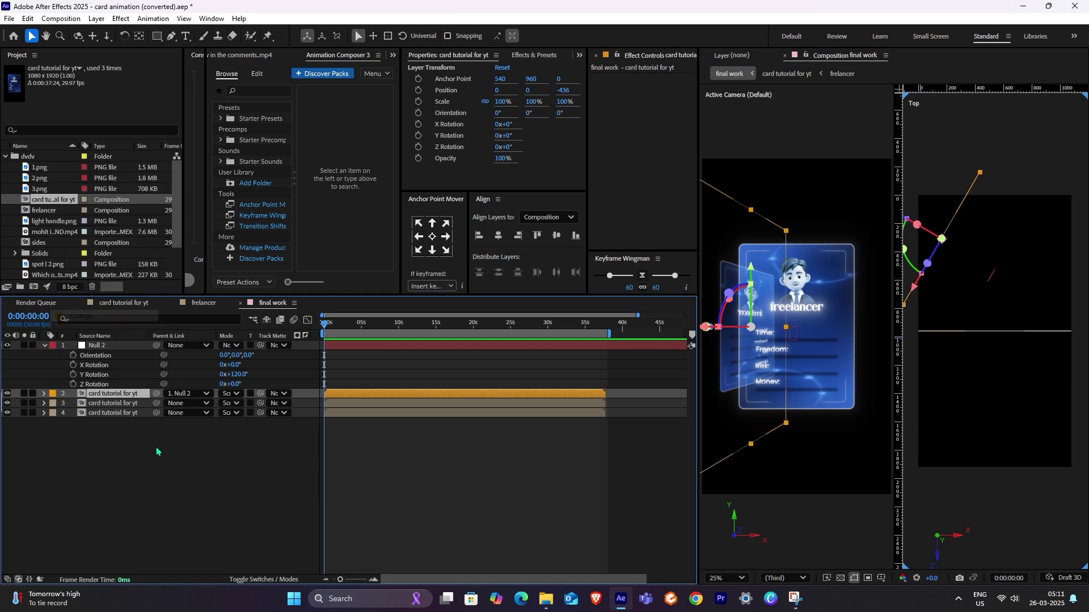
Step: Parent the second card layer to the null and set the null's Y rotation to 240°
{"action": "left_click", "coordinate": [392, 404]}
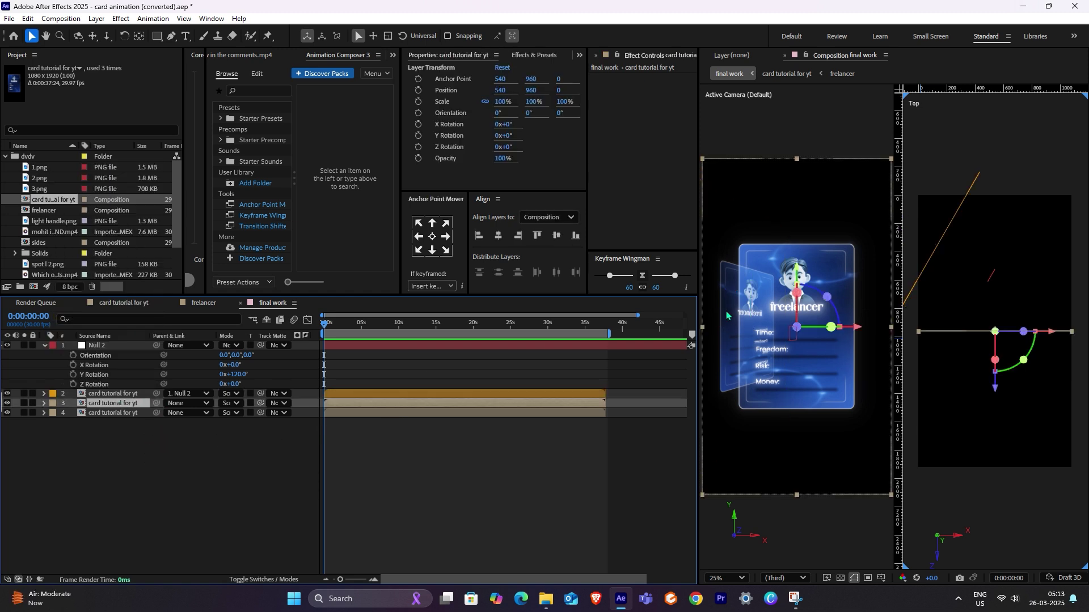
{"action": "left_click_drag", "start_coordinate": [156, 403], "coordinate": [100, 349]}
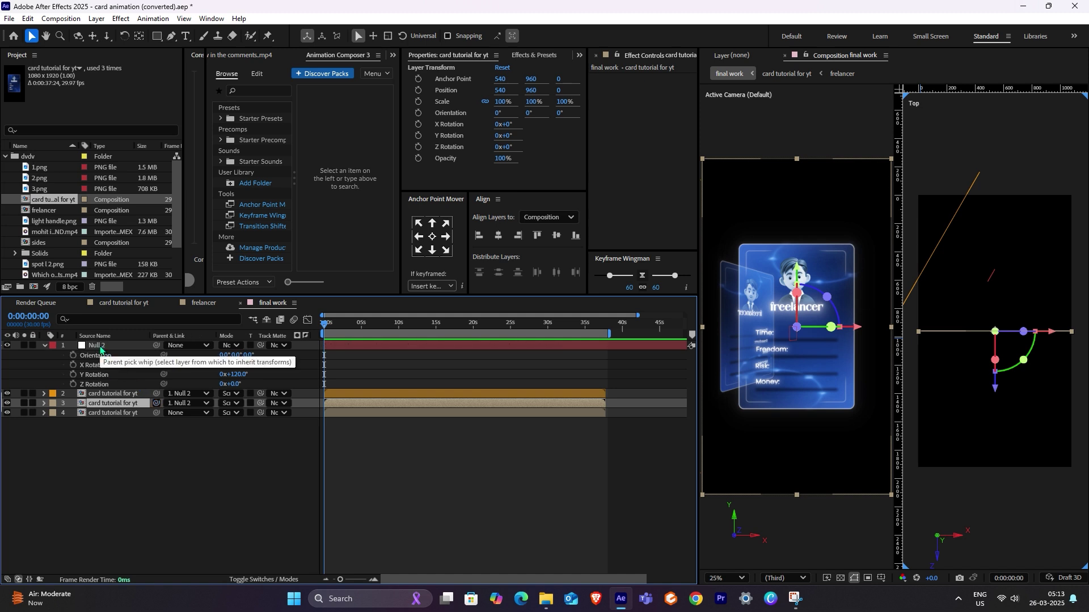
{"action": "left_click", "coordinate": [236, 375]}
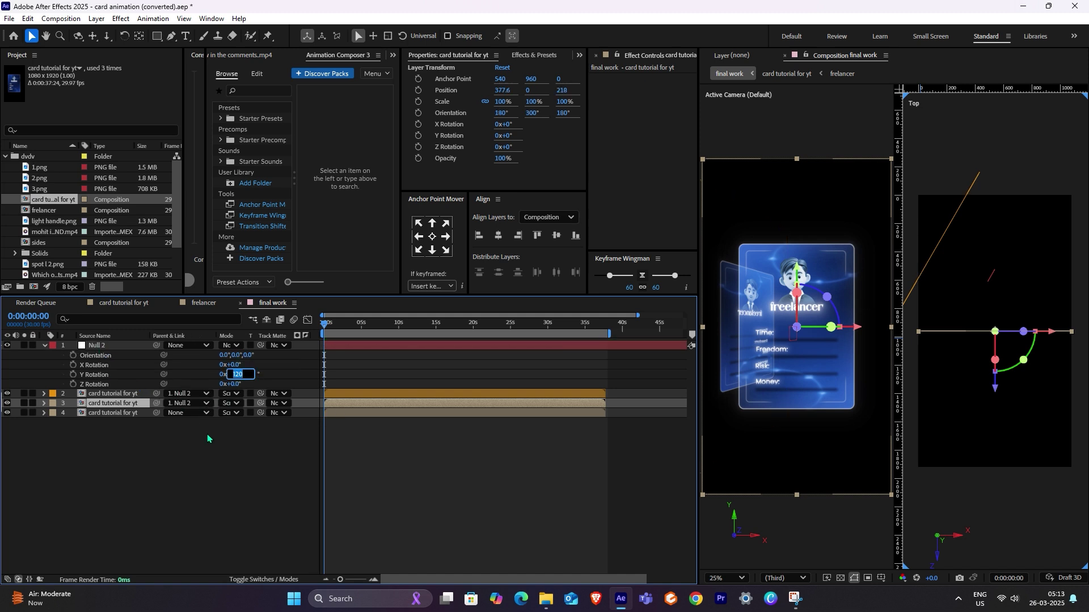
{"action": "left_click", "coordinate": [243, 372]}
{"action": "key", "text": "BackSpace"}
{"action": "key", "text": "BackSpace"}
{"action": "key", "text": "BackSpace"}
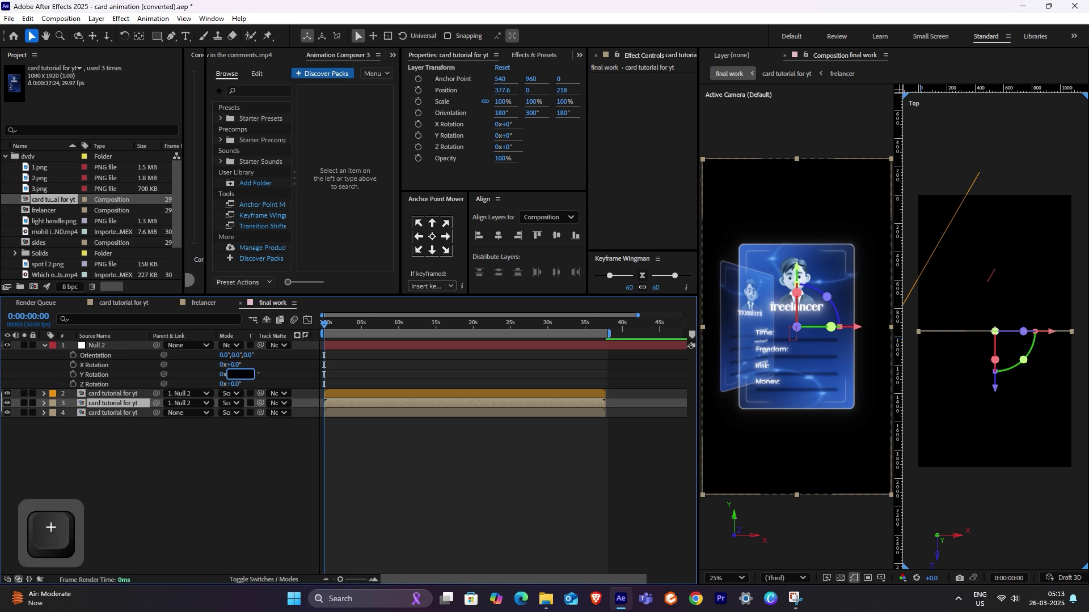
{"action": "type", "text": "240"}
{"action": "key", "text": "Return"}
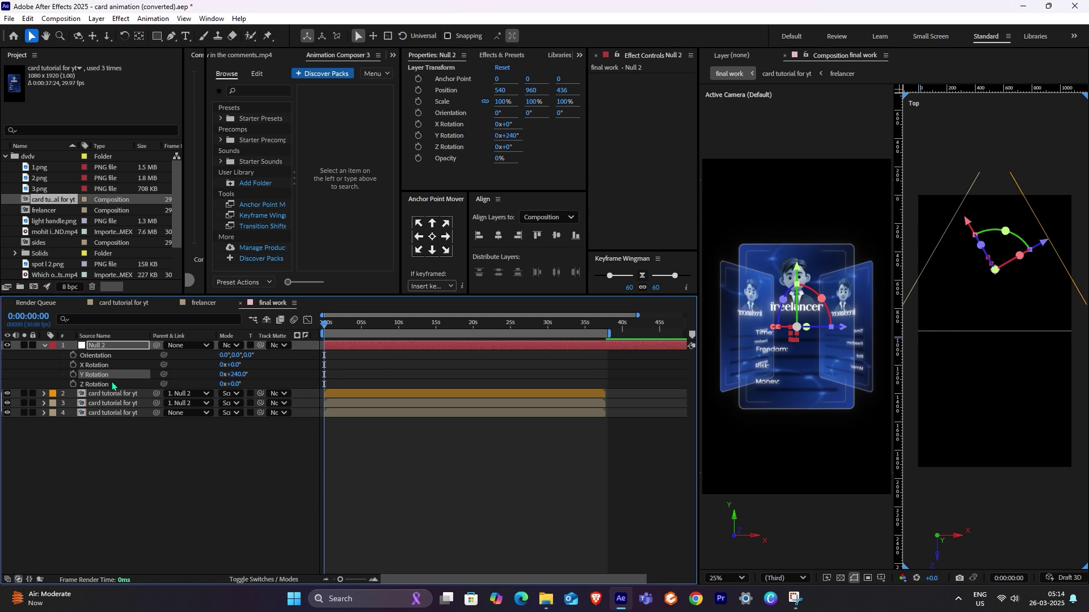
Step: Parent the third card layer to the null
{"action": "left_click", "coordinate": [114, 414]}
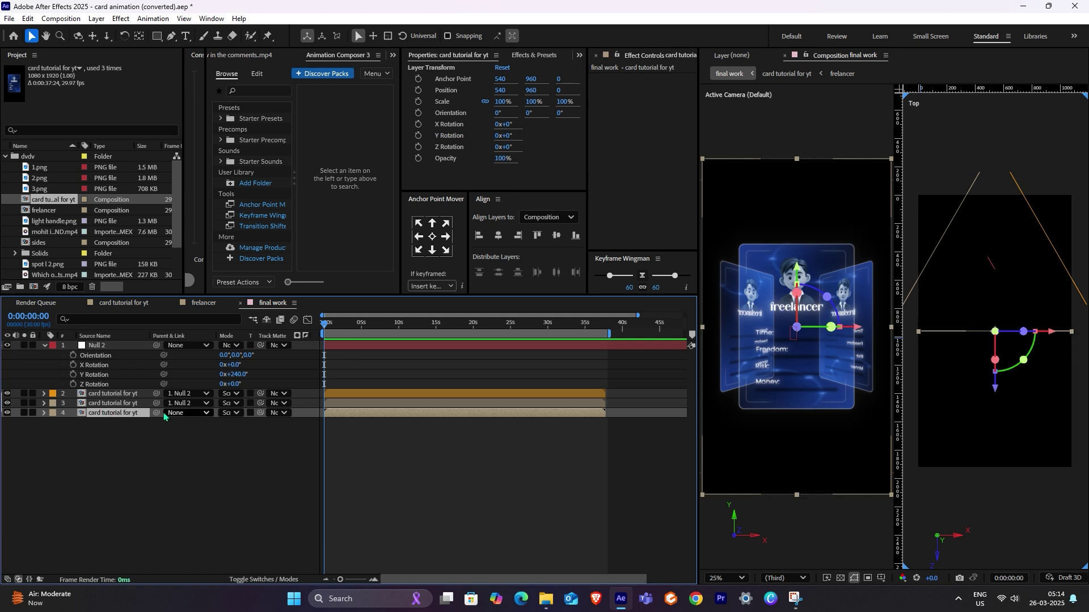
{"action": "left_click_drag", "start_coordinate": [156, 413], "coordinate": [112, 345]}
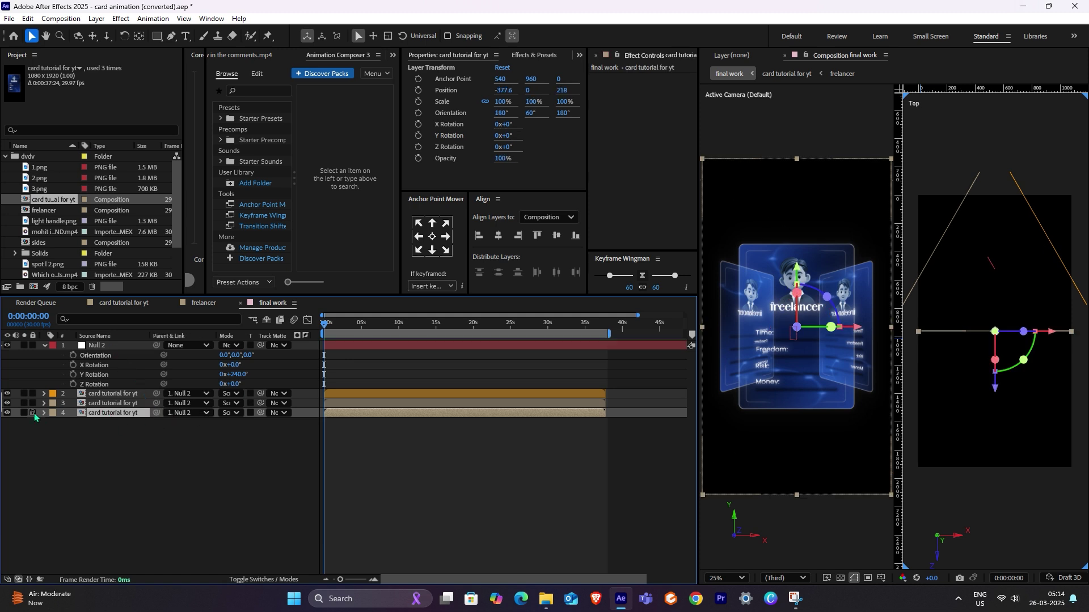
Step: Give the second card layer a brown label and the third card layer a pink label
{"action": "left_click", "coordinate": [52, 405]}
{"action": "key", "text": "space"}
{"action": "left_click", "coordinate": [487, 430]}
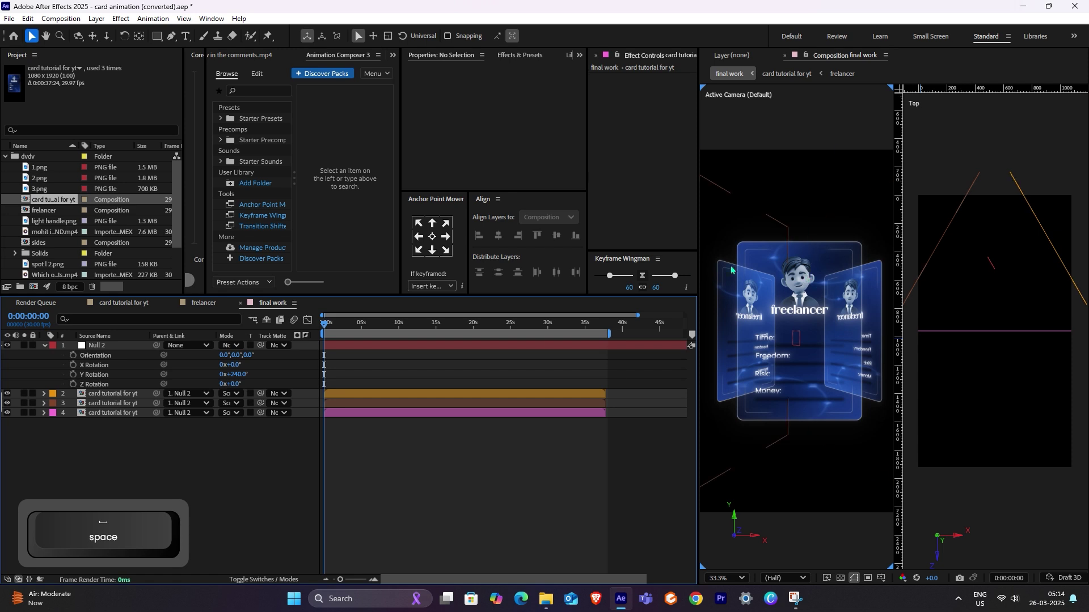
Step: Apply the Optics Compensation effect to the front card layer
{"action": "left_click", "coordinate": [784, 419]}
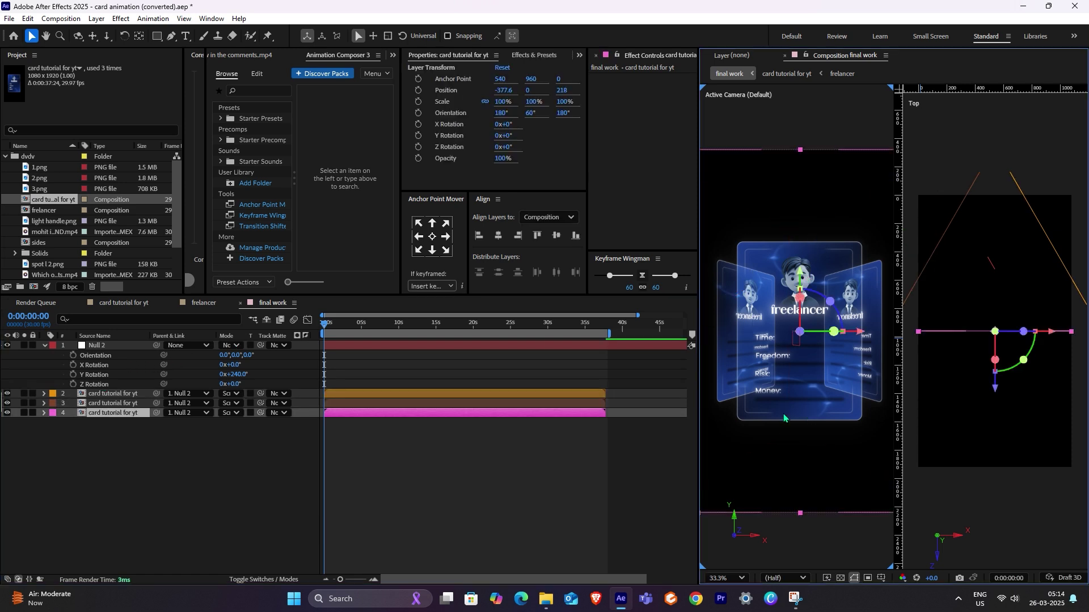
{"action": "key", "text": "ctrl+space"}
{"action": "type", "text": "optics"}
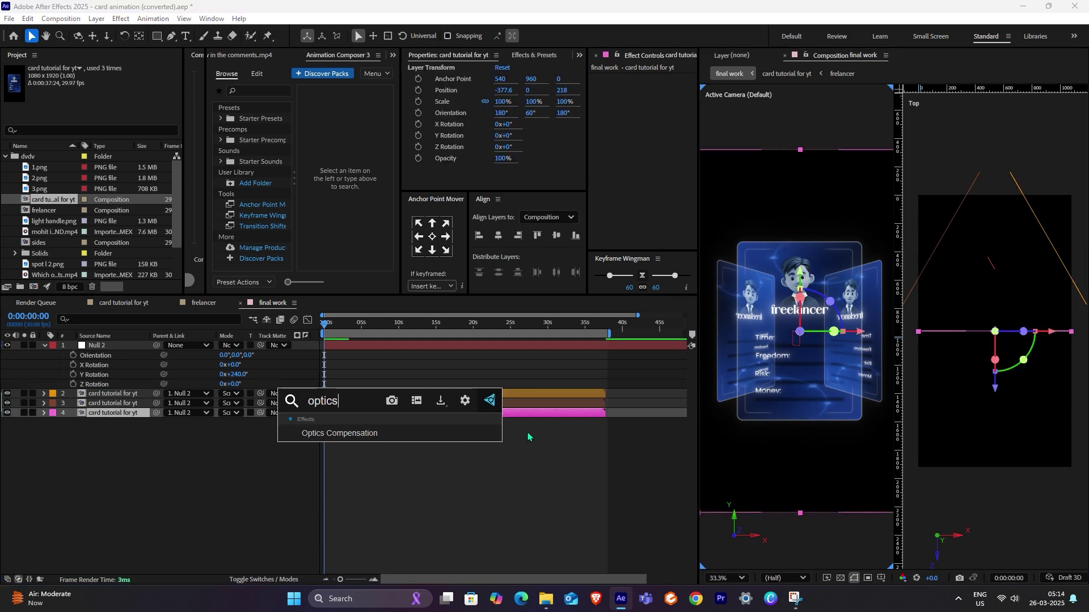
{"action": "key", "text": "Return"}
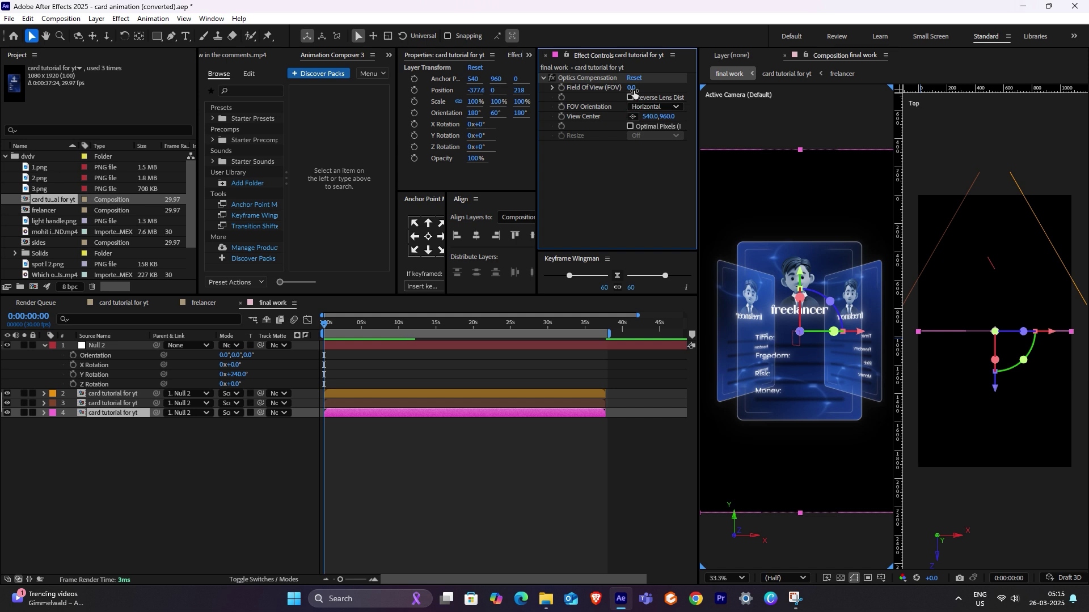
Step: Set the Optics Compensation field of view to 30 on the front card layer
{"action": "left_click_drag", "start_coordinate": [634, 93], "coordinate": [838, 134]}
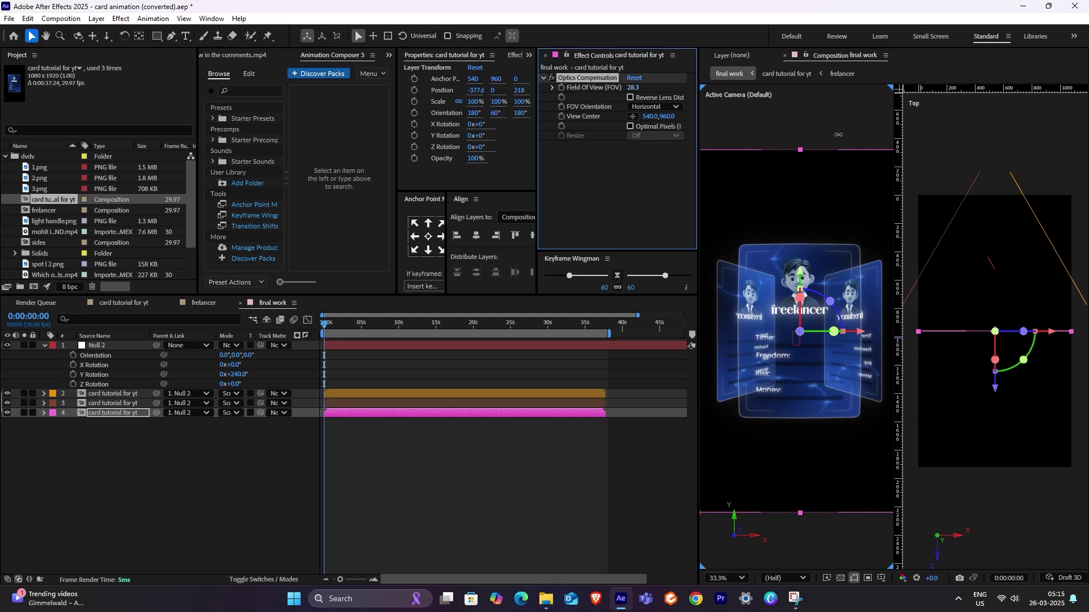
{"action": "left_click", "coordinate": [633, 87]}
{"action": "type", "text": "30"}
{"action": "key", "text": "Return"}
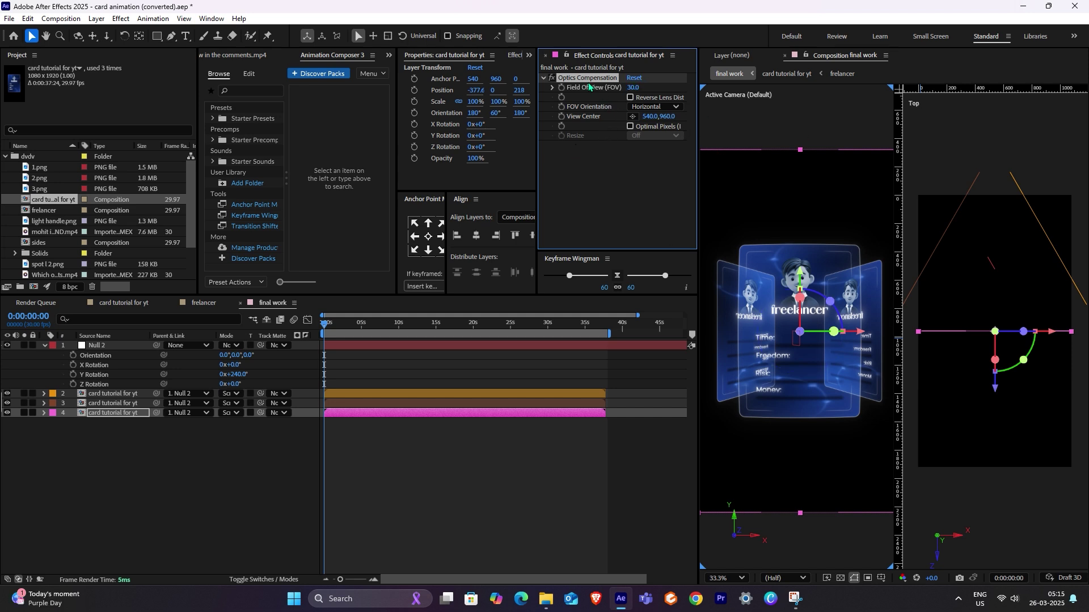
Step: Copy the Optics Compensation effect onto the other two card layers
{"action": "left_click", "coordinate": [111, 403]}
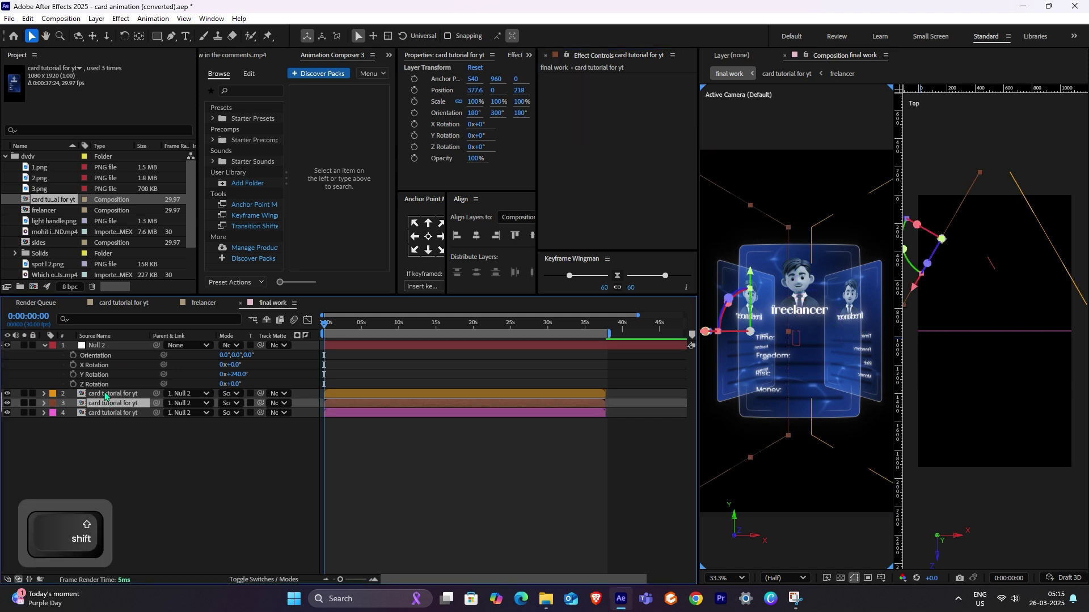
{"action": "left_click", "coordinate": [111, 394], "text": "ctrl"}
{"action": "key", "text": "ctrl+v"}
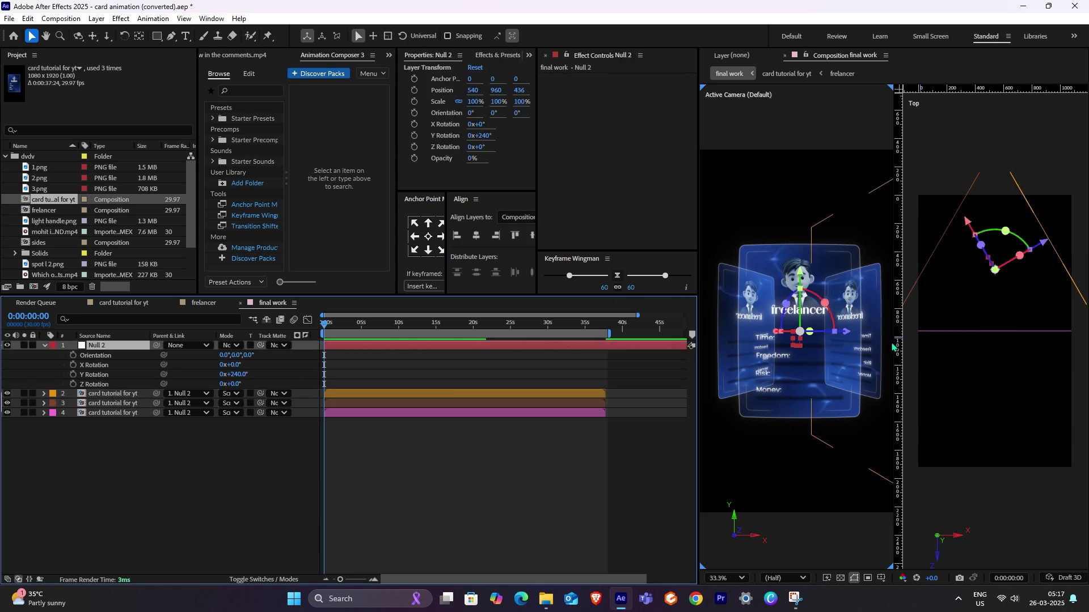
Step: Keyframe the null's Y rotation at 240° and move that keyframe to about 6.5 seconds
{"action": "scroll", "coordinate": [954, 331], "scroll_direction": "down", "scroll_amount": 1}
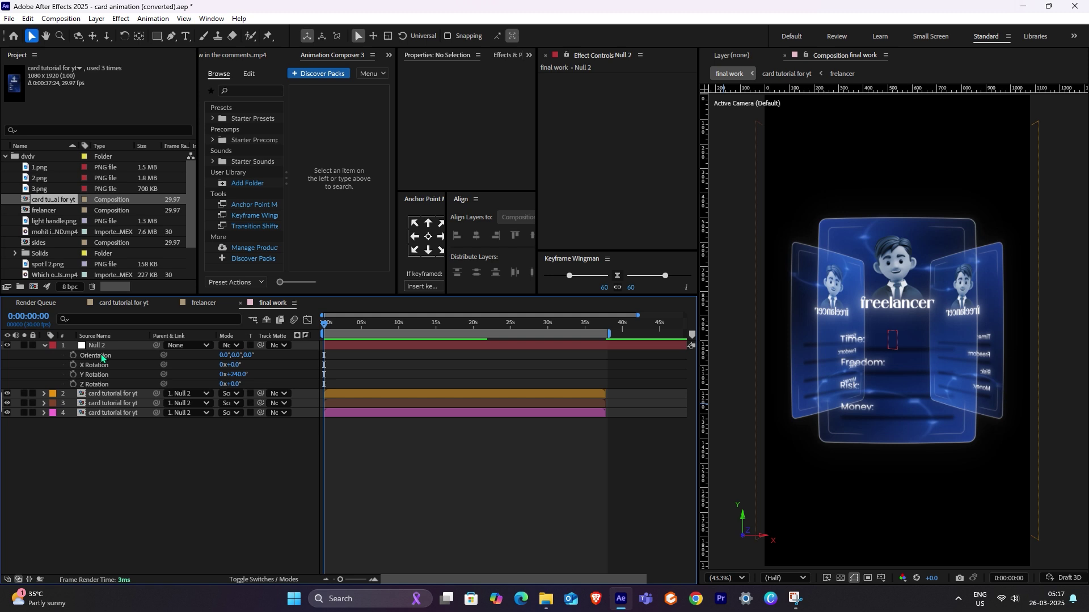
{"action": "left_click", "coordinate": [72, 375]}
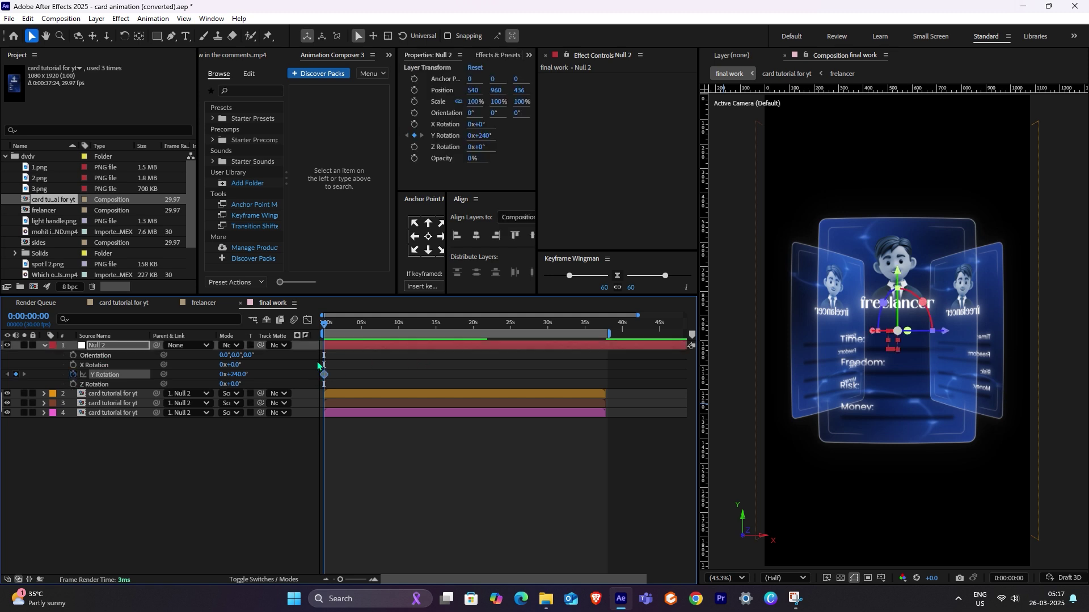
{"action": "key", "text": "ctrl+z"}
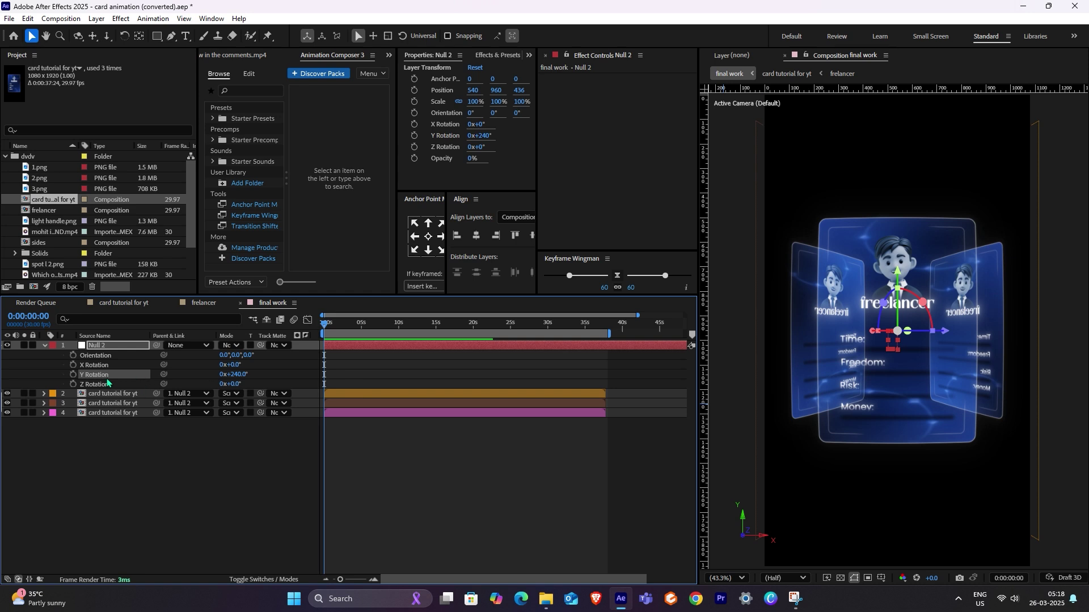
{"action": "left_click", "coordinate": [73, 375]}
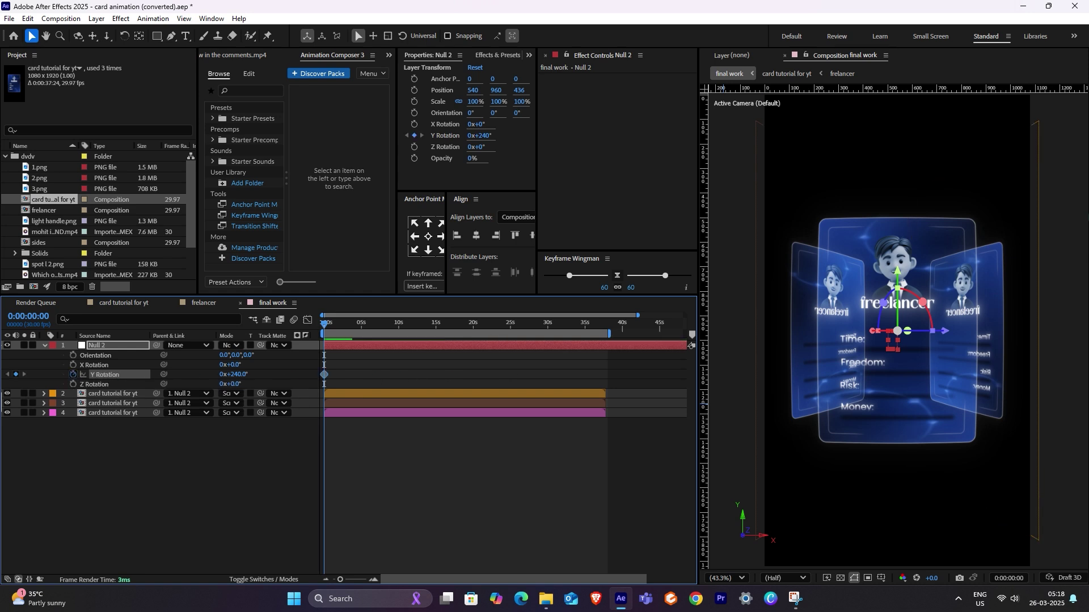
{"action": "left_click_drag", "start_coordinate": [325, 375], "coordinate": [377, 375]}
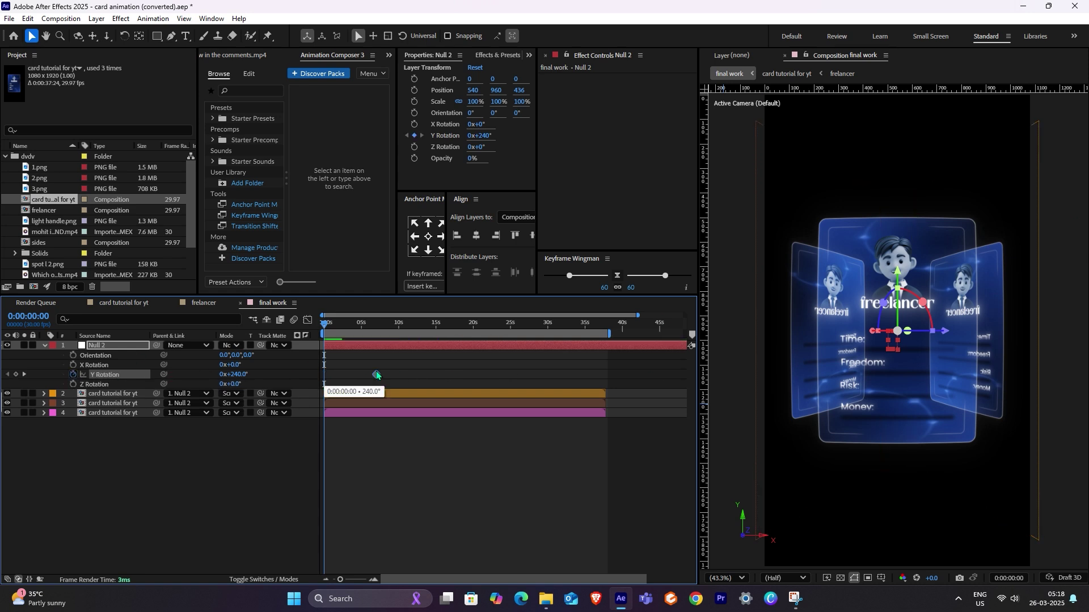
{"action": "scroll", "coordinate": [428, 366], "scroll_direction": "up", "scroll_amount": 3}
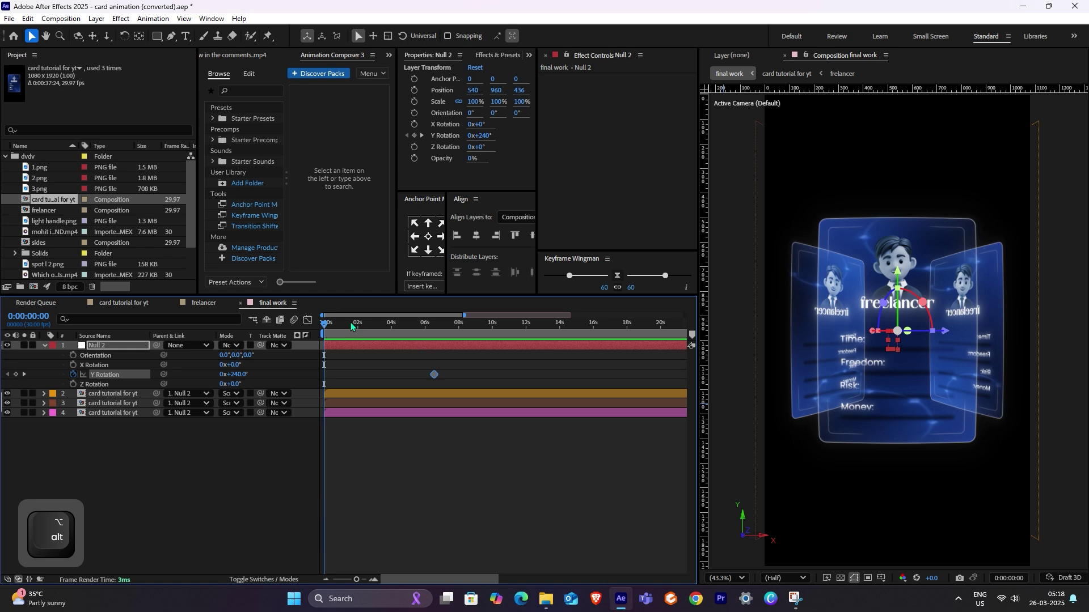
Step: Lock the three card layers and raise the null to a Y position of about 472
{"action": "left_click_drag", "start_coordinate": [32, 394], "coordinate": [32, 414]}
{"action": "left_click_drag", "start_coordinate": [897, 273], "coordinate": [897, 181]}
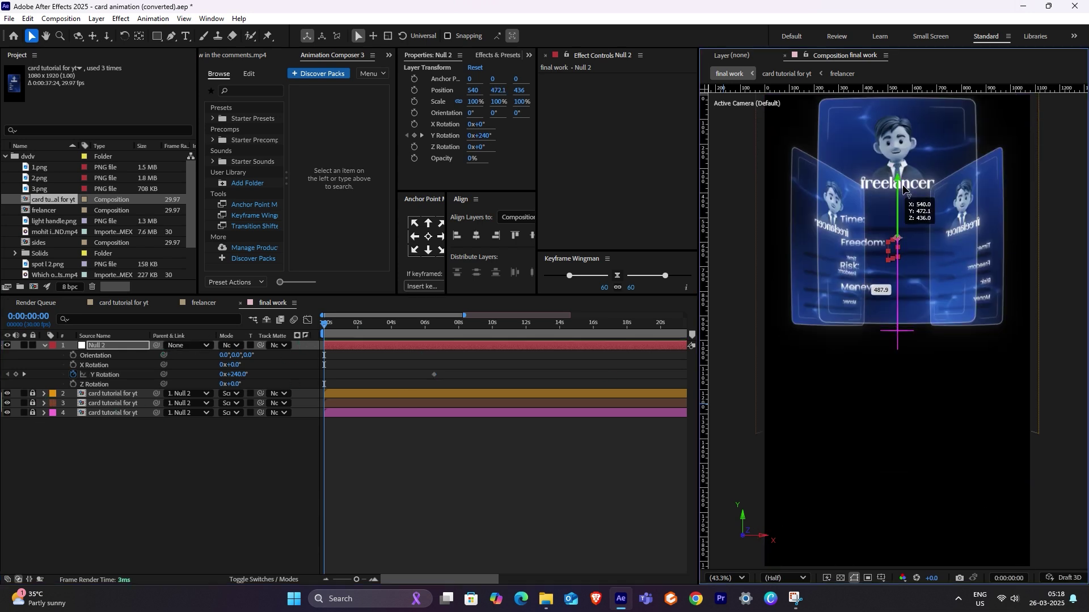
{"action": "scroll", "coordinate": [965, 275], "scroll_direction": "down", "scroll_amount": 2}
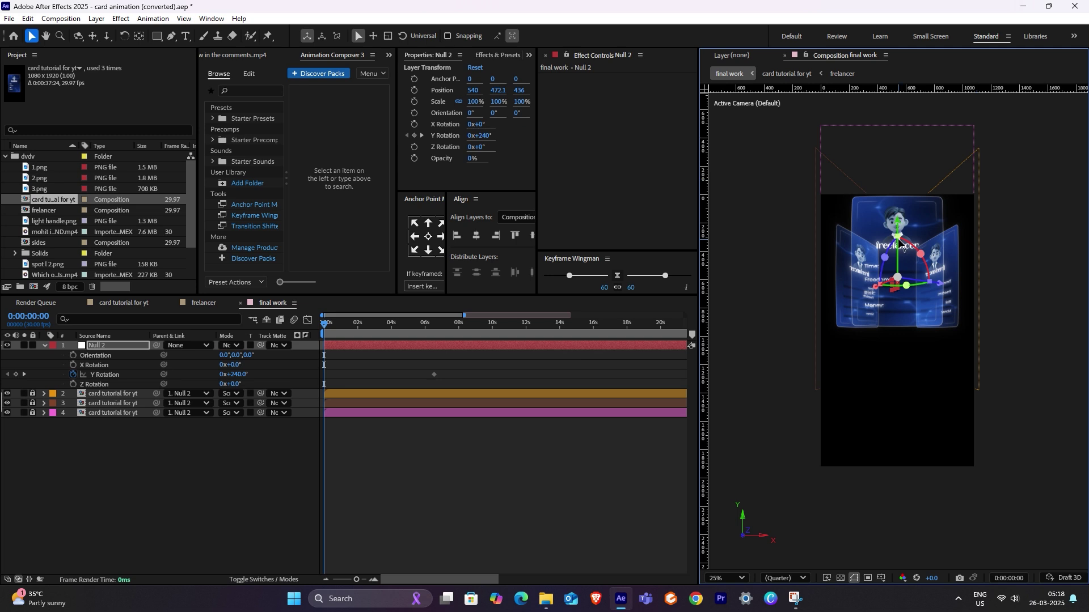
Step: Keyframe the null's scale at 100% and move that keyframe in line with the Y rotation keyframe
{"action": "left_click", "coordinate": [98, 347]}
{"action": "key", "text": "shift+s"}
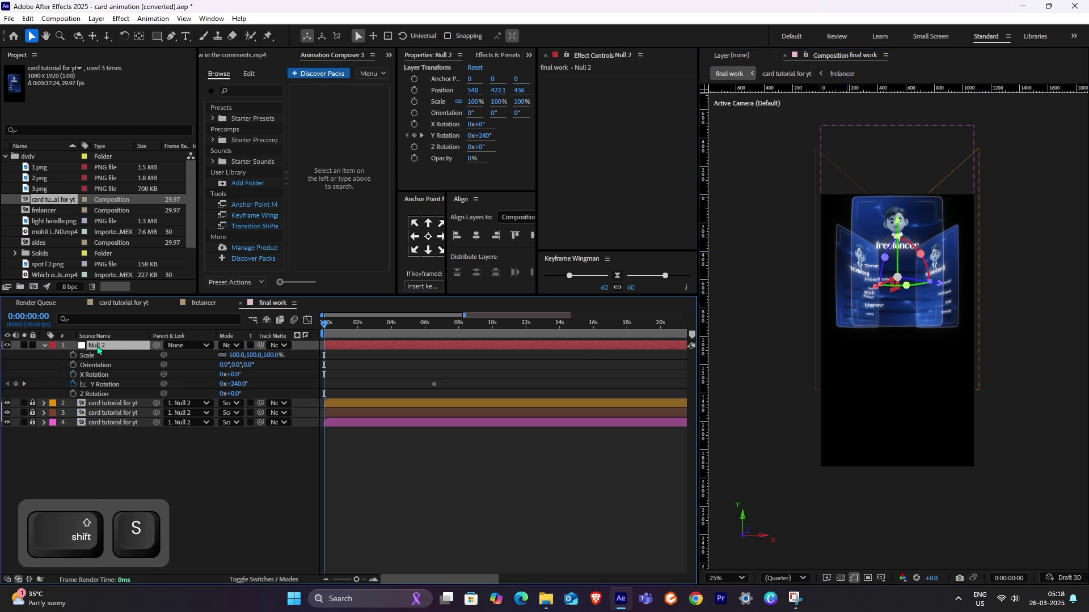
{"action": "left_click", "coordinate": [73, 355]}
{"action": "left_click_drag", "start_coordinate": [323, 355], "coordinate": [435, 355]}
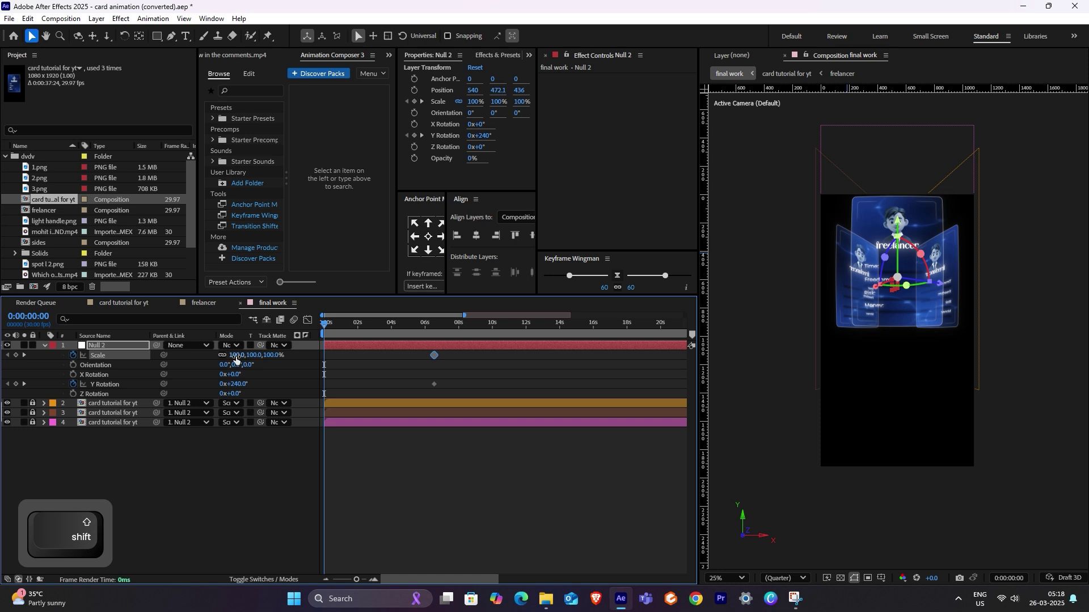
Step: At the start of the composition, set the null's scale to 64% and its Y rotation to 183°
{"action": "left_click_drag", "start_coordinate": [236, 357], "coordinate": [216, 356]}
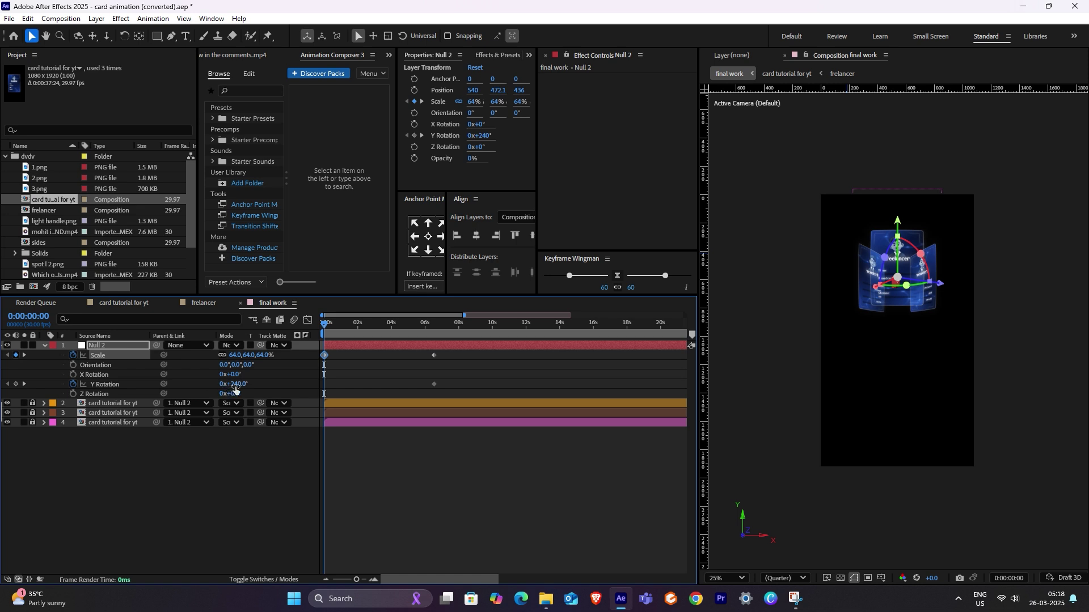
{"action": "left_click_drag", "start_coordinate": [235, 386], "coordinate": [201, 386]}
Step: Ease the null's scale and Y rotation keyframes with Keyframe Wingman values of 78 and 33
{"action": "left_click_drag", "start_coordinate": [455, 355], "coordinate": [304, 395]}
{"action": "left_click", "coordinate": [618, 288]}
{"action": "left_click", "coordinate": [648, 276]}
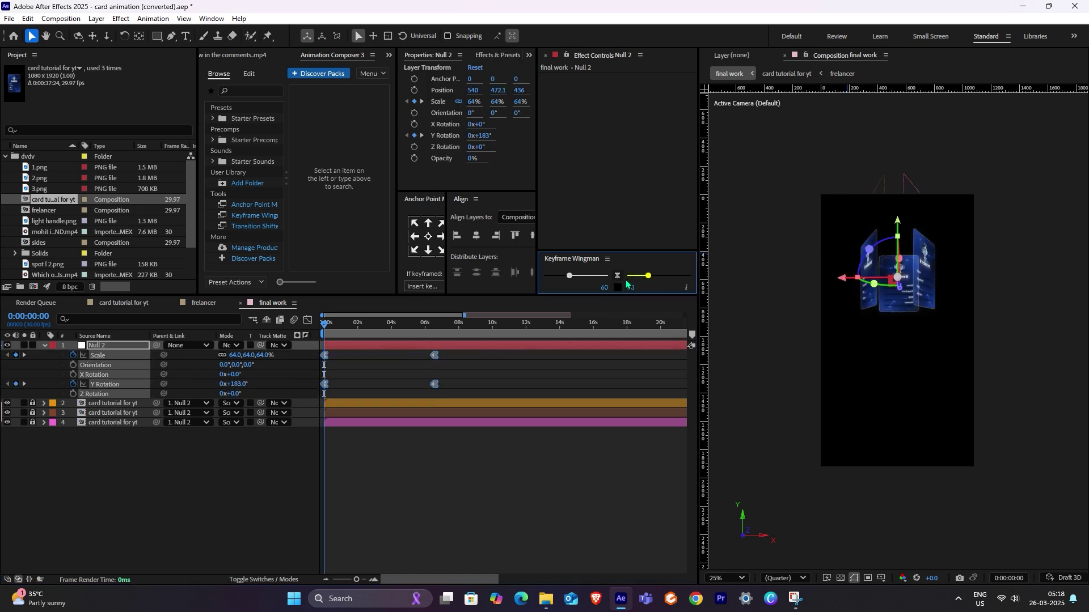
{"action": "left_click", "coordinate": [557, 277]}
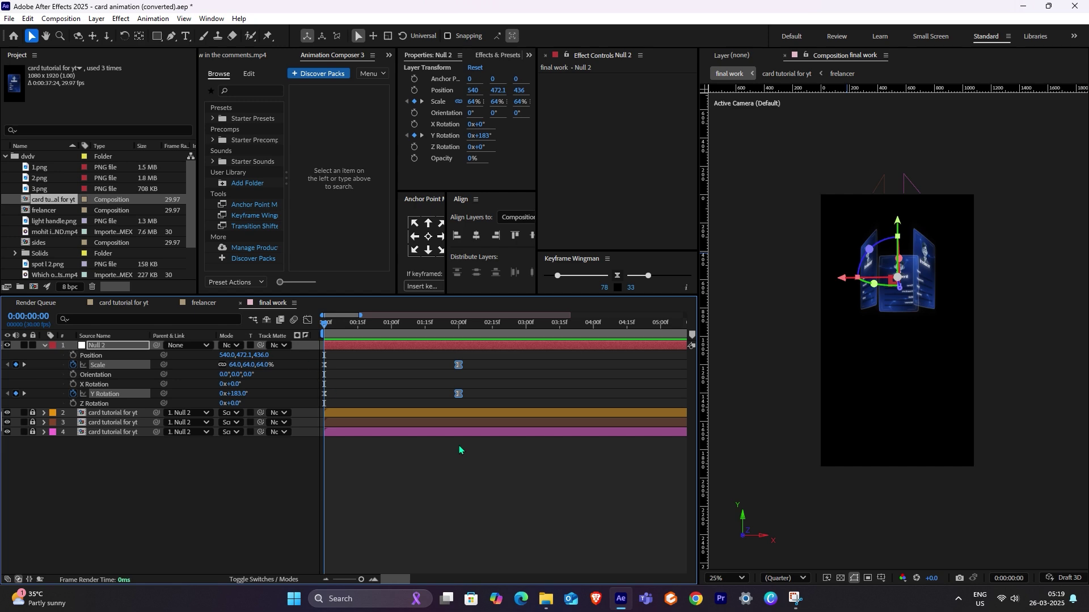
Step: Animate the null's Y position from 472.1 at the start to 967.7 at 2 seconds and ease both keyframes
{"action": "key", "text": "ctrl+z"}
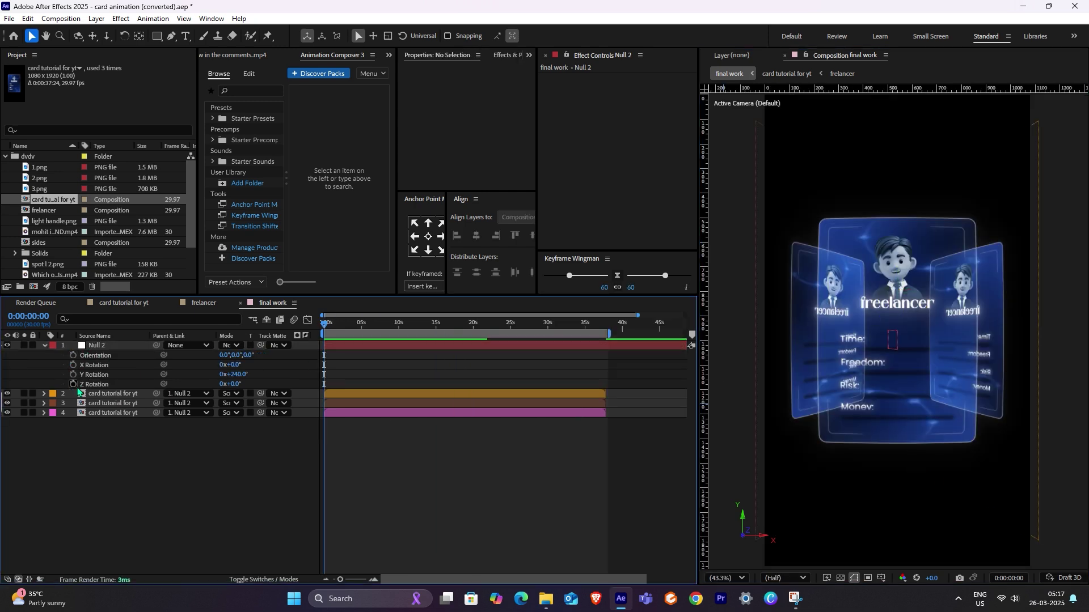
{"action": "key", "text": "ctrl+z"}
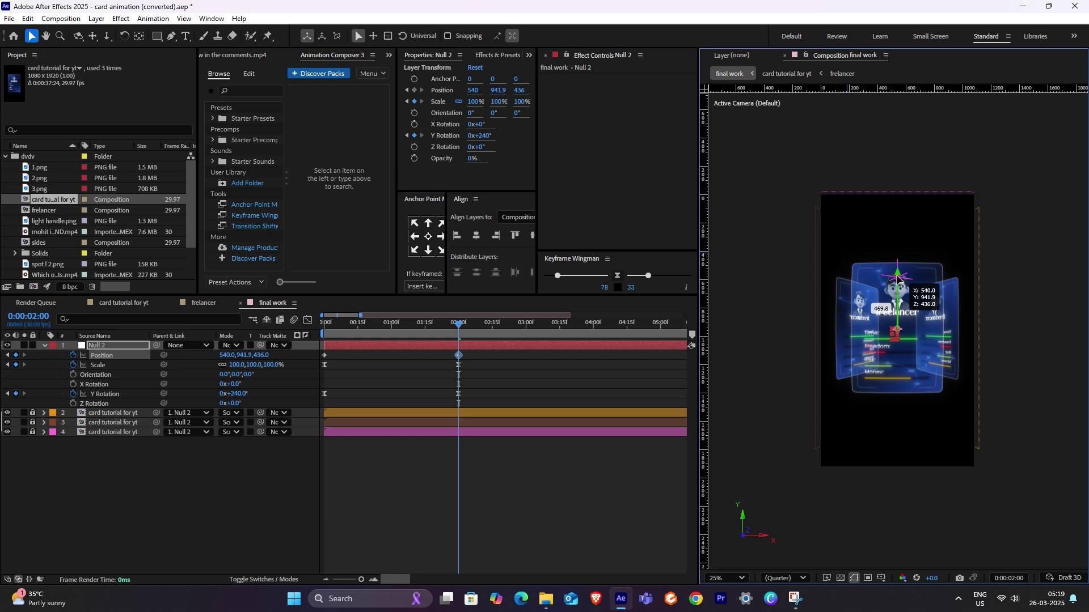
{"action": "left_click_drag", "start_coordinate": [456, 351], "coordinate": [319, 361]}
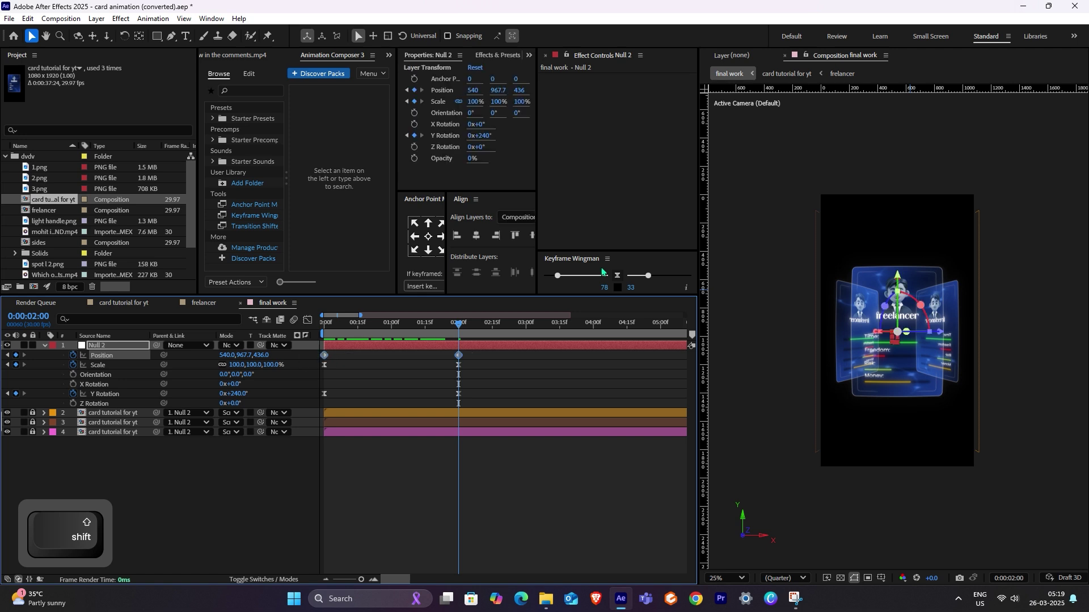
{"action": "left_click", "coordinate": [624, 277]}
Step: Move the null's ending keyframes earlier to about 0:00:01:23 and preview the entrance animation
{"action": "key", "text": "space"}
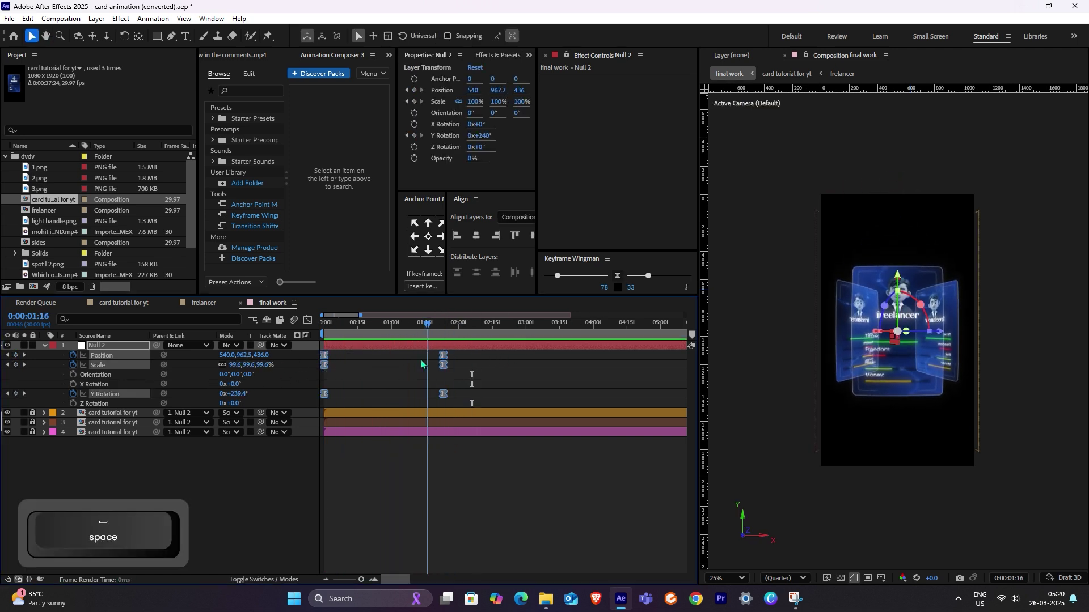
{"action": "key", "text": "space"}
{"action": "key", "text": "space"}
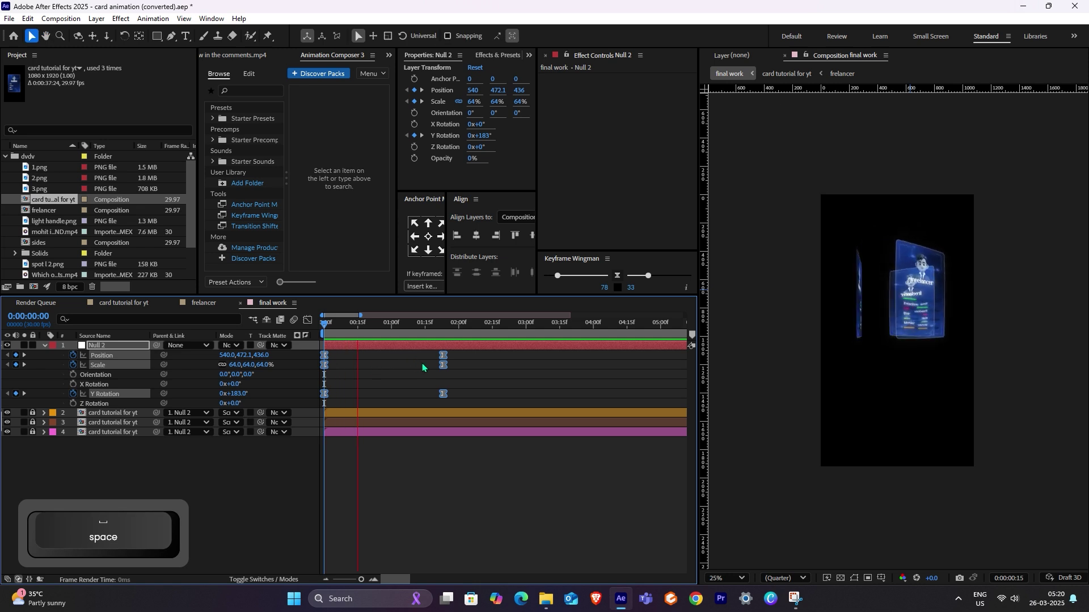
Step: Add a Y rotation keyframe of about 356° to the null at 0:00:03:20
{"action": "left_click_drag", "start_coordinate": [433, 326], "coordinate": [574, 379]}
{"action": "left_click", "coordinate": [539, 475]}
{"action": "left_click_drag", "start_coordinate": [453, 326], "coordinate": [571, 373]}
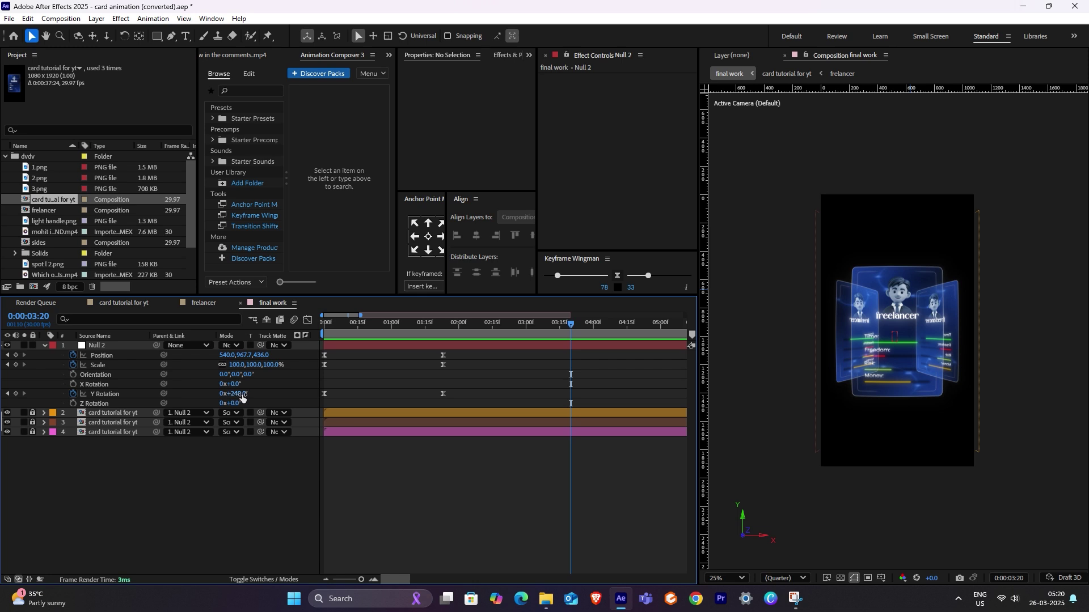
{"action": "left_click_drag", "start_coordinate": [238, 398], "coordinate": [305, 396]}
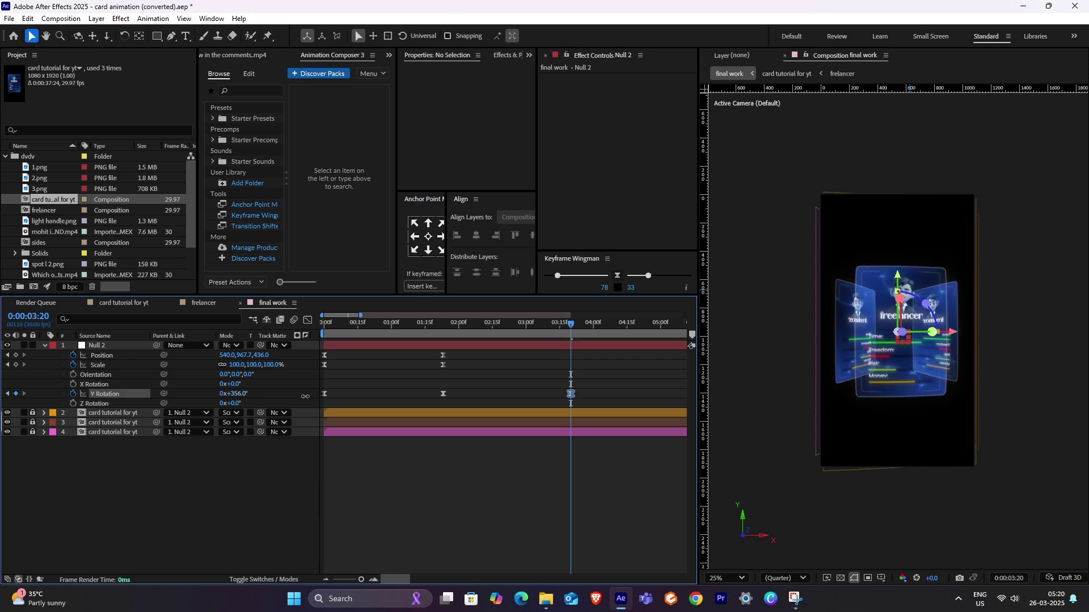
Step: Move the third Y rotation keyframe to 0:00:03:01, add a settling keyframe of 357° at 0:00:03:15, and preview the spin
{"action": "scroll", "coordinate": [870, 367], "scroll_direction": "up", "scroll_amount": 2}
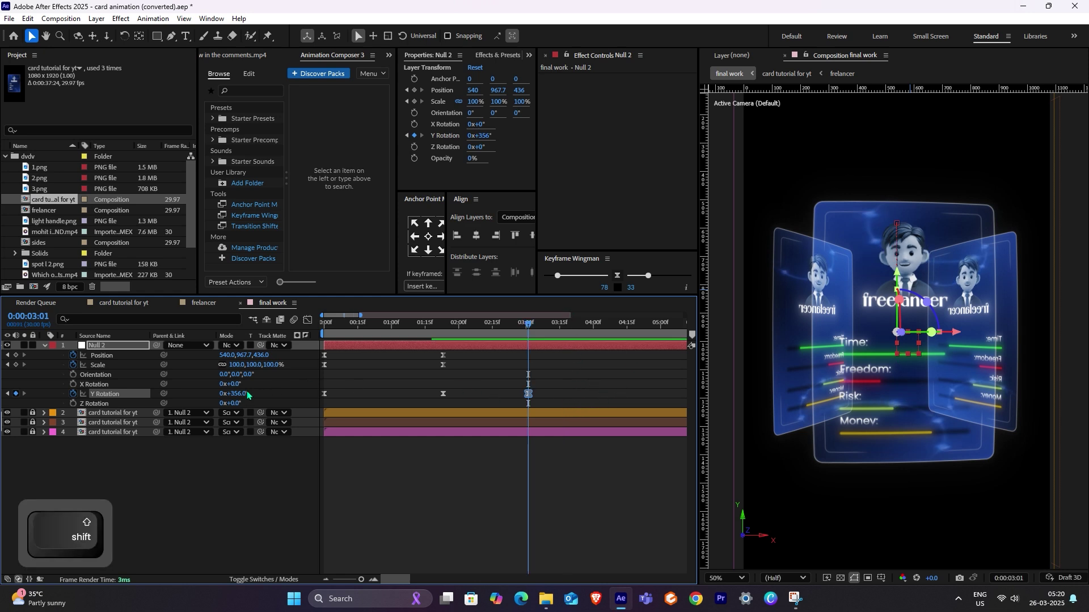
{"action": "left_click_drag", "start_coordinate": [247, 396], "coordinate": [241, 394]}
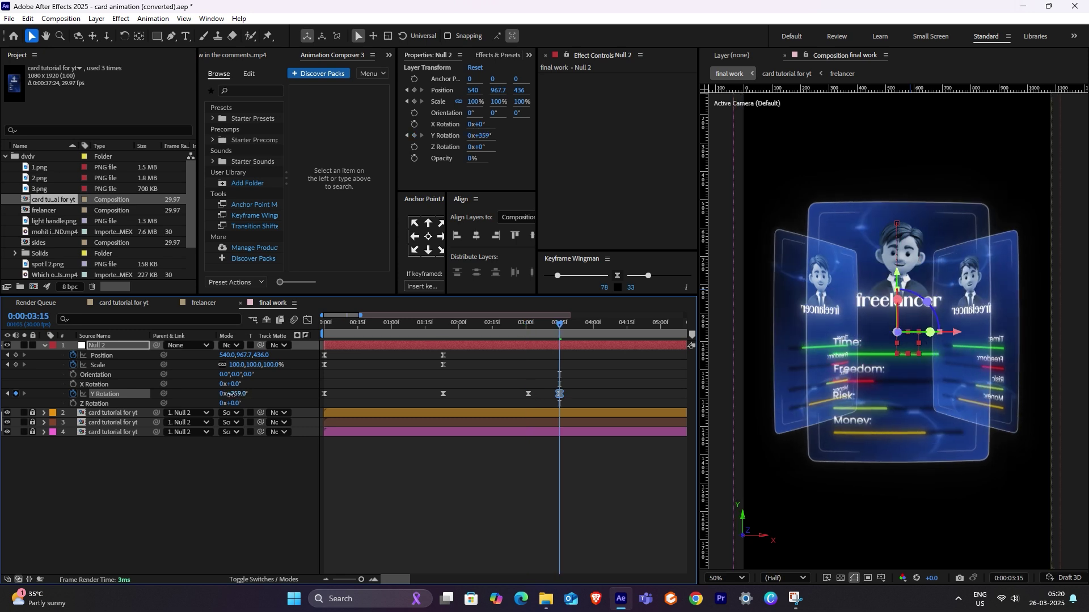
{"action": "key", "text": "space"}
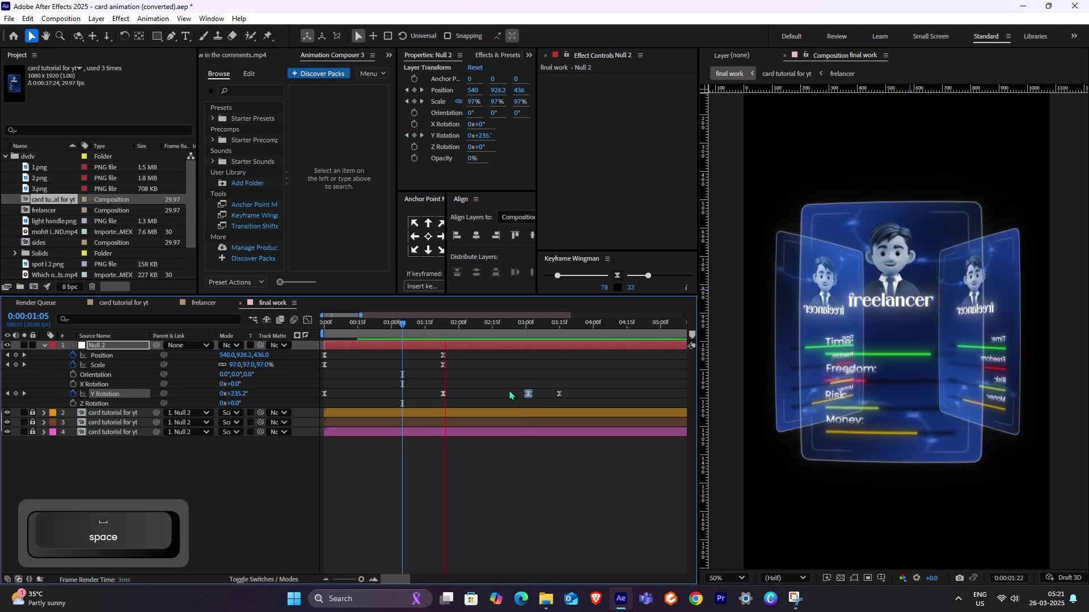
{"action": "key", "text": "space"}
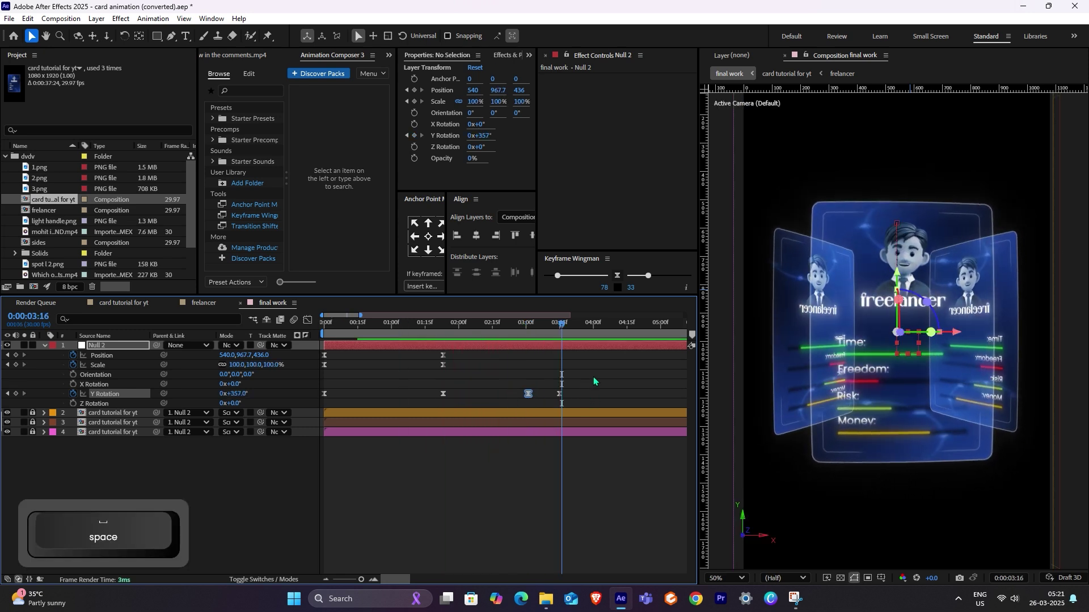
Step: Display the speed graph of the null's Y rotation keyframes and examine the final settling motion
{"action": "left_click_drag", "start_coordinate": [594, 376], "coordinate": [553, 411]}
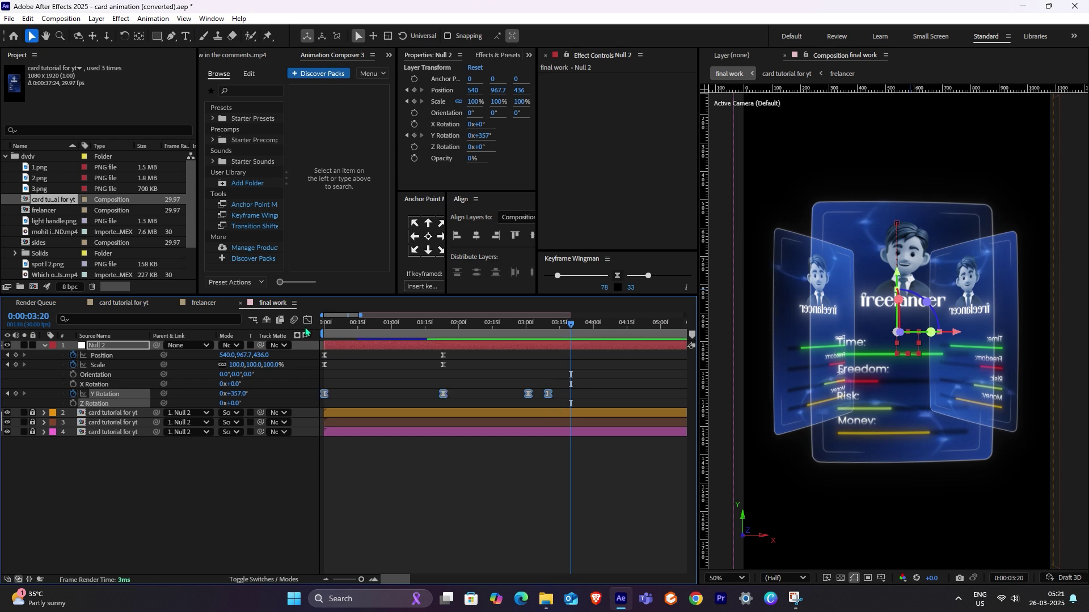
{"action": "left_click", "coordinate": [308, 320]}
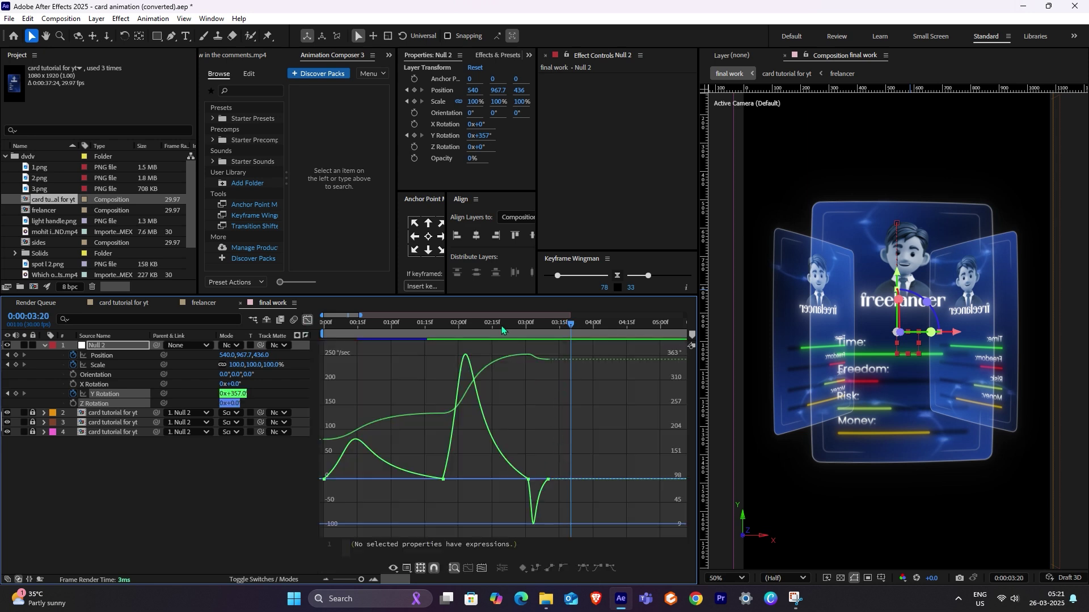
{"action": "left_click", "coordinate": [408, 568]}
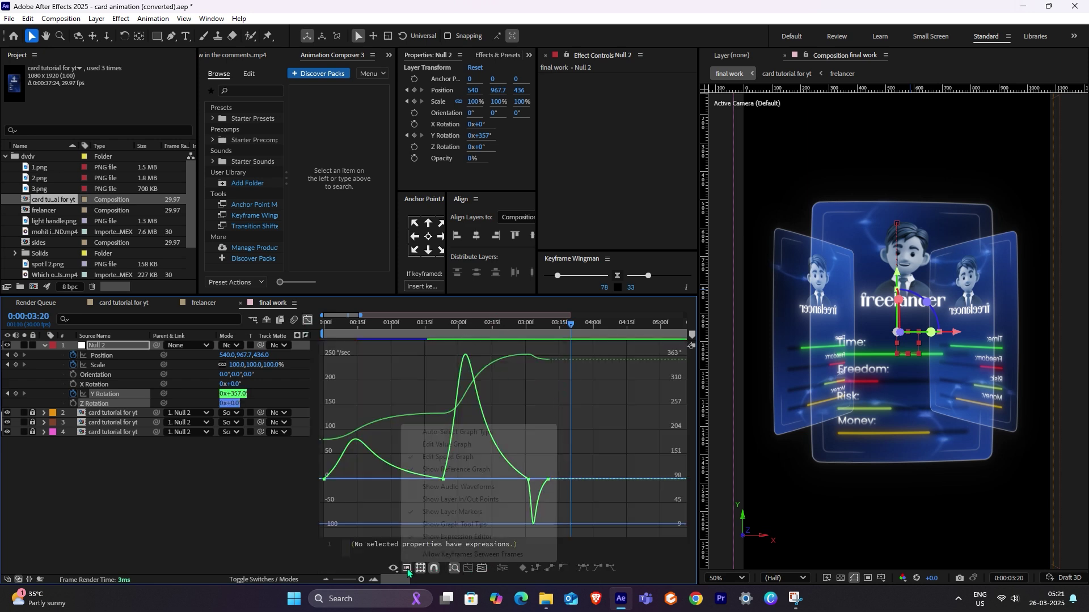
{"action": "left_click", "coordinate": [438, 469]}
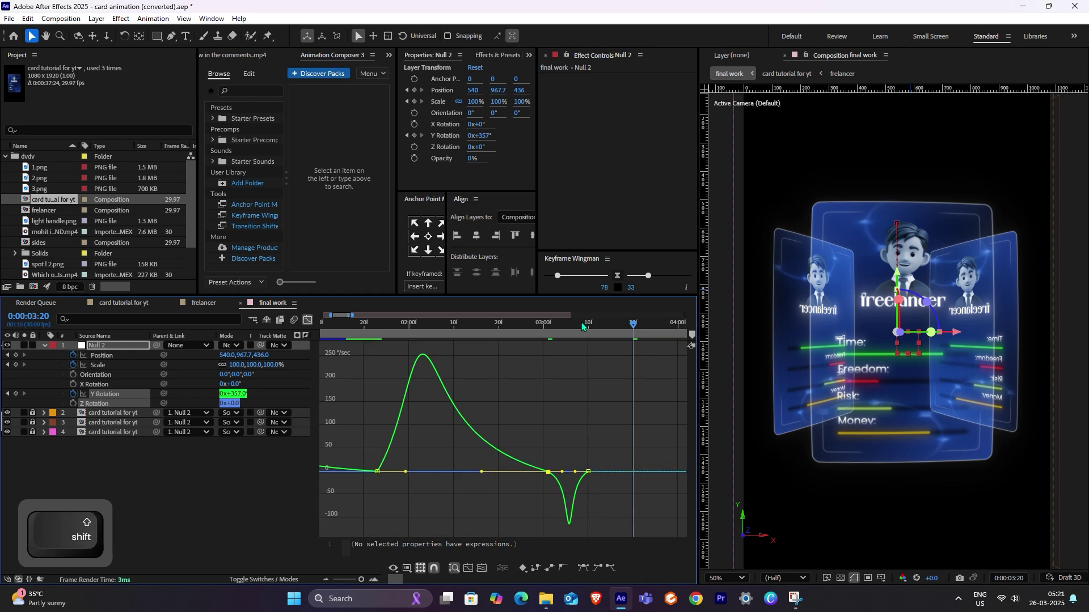
{"action": "key", "text": "space"}
{"action": "scroll", "coordinate": [479, 418], "scroll_direction": "down", "scroll_amount": 4}
{"action": "scroll", "coordinate": [479, 418], "scroll_direction": "up", "scroll_amount": 5}
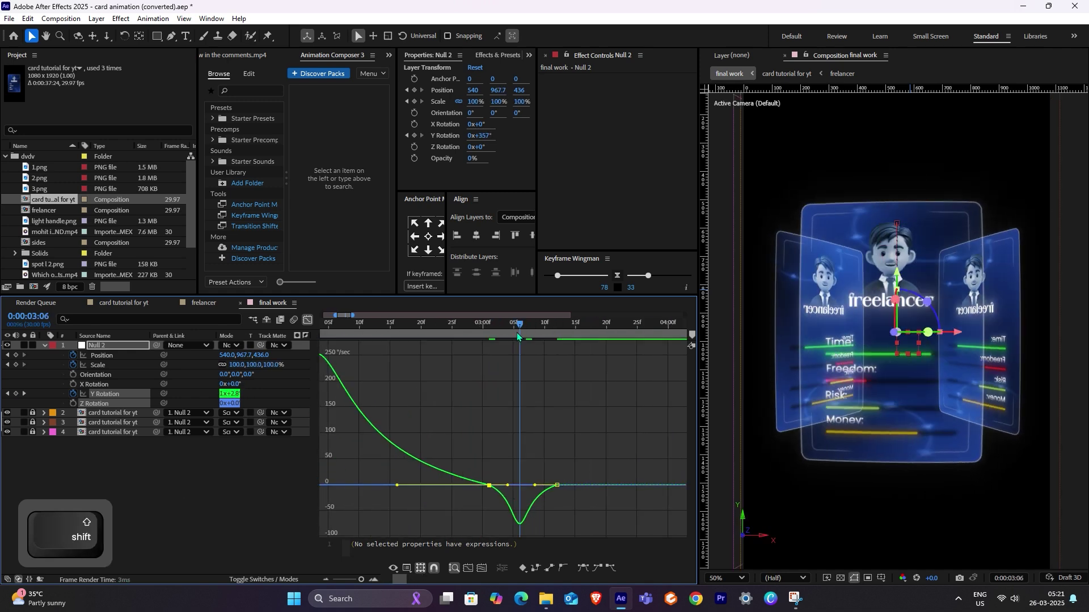
Step: Move the null's last Y rotation keyframe to about 0:00:03:21 for a softer settle and preview the spin
{"action": "key", "text": "space"}
{"action": "left_click_drag", "start_coordinate": [557, 485], "coordinate": [524, 494]}
{"action": "key", "text": "shift+F3"}
{"action": "key", "text": "space"}
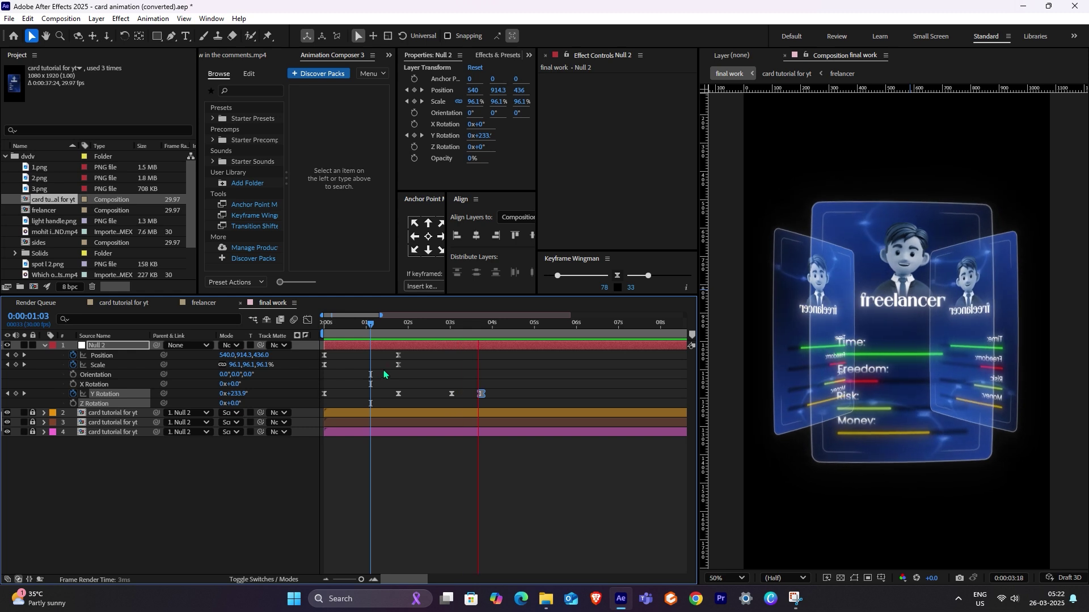
{"action": "key", "text": "space"}
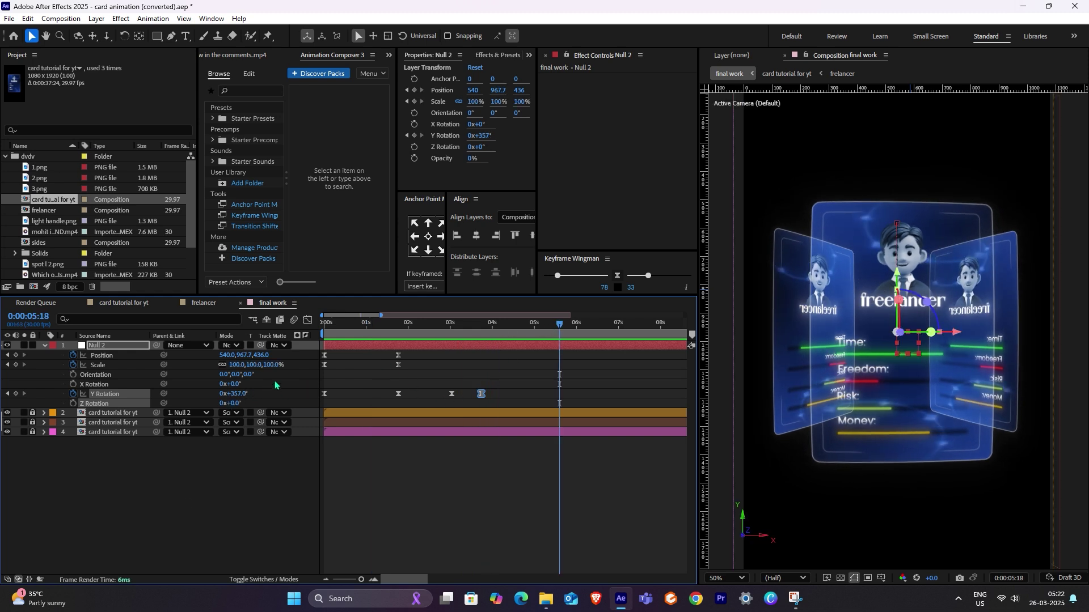
Step: Add null Y rotation keyframes overshooting to about 1x+125° at 0:00:05:18 and settling at 1x+118° at 0:00:06:04
{"action": "left_click_drag", "start_coordinate": [238, 393], "coordinate": [303, 390]}
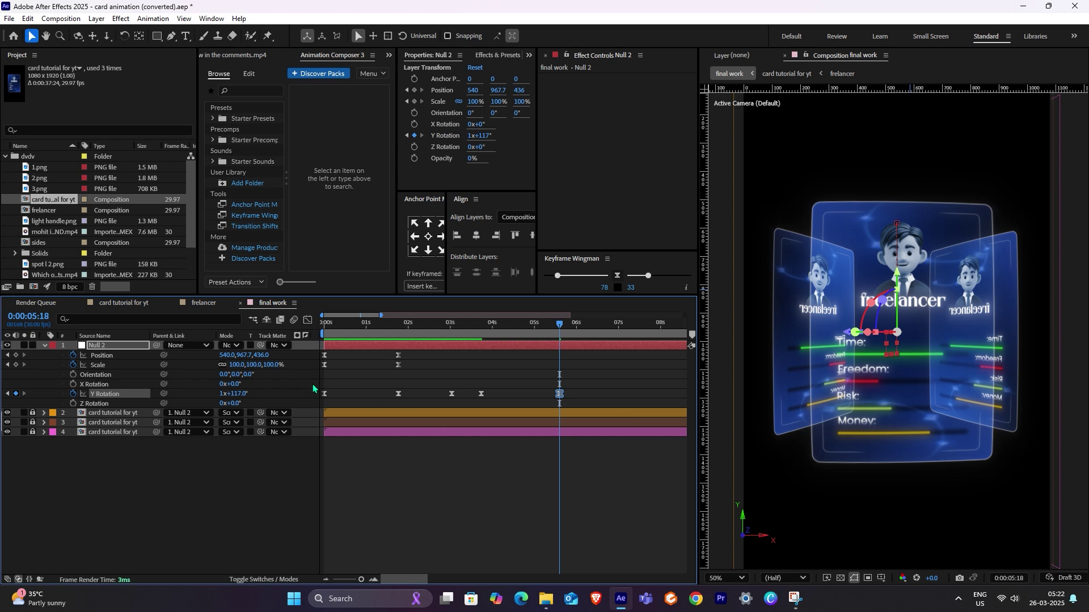
{"action": "left_click_drag", "start_coordinate": [233, 398], "coordinate": [241, 402]}
{"action": "left_click", "coordinate": [581, 340]}
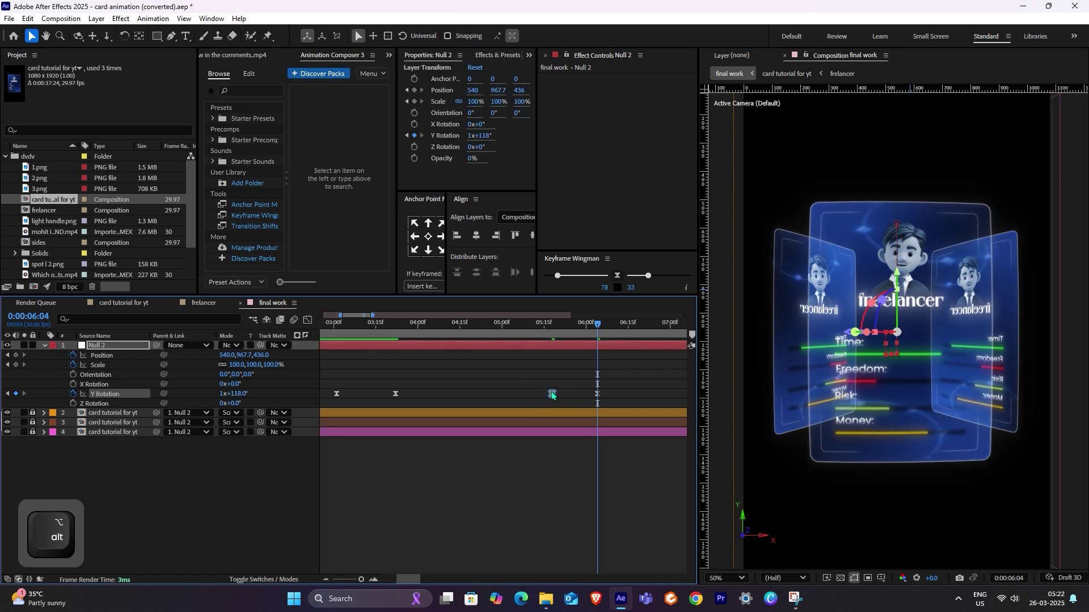
Step: Move the last two Y rotation keyframes earlier to about 0:00:04:28 and 0:00:05:18, and preview the full animation
{"action": "left_click_drag", "start_coordinate": [555, 394], "coordinate": [541, 397]}
{"action": "key", "text": "space"}
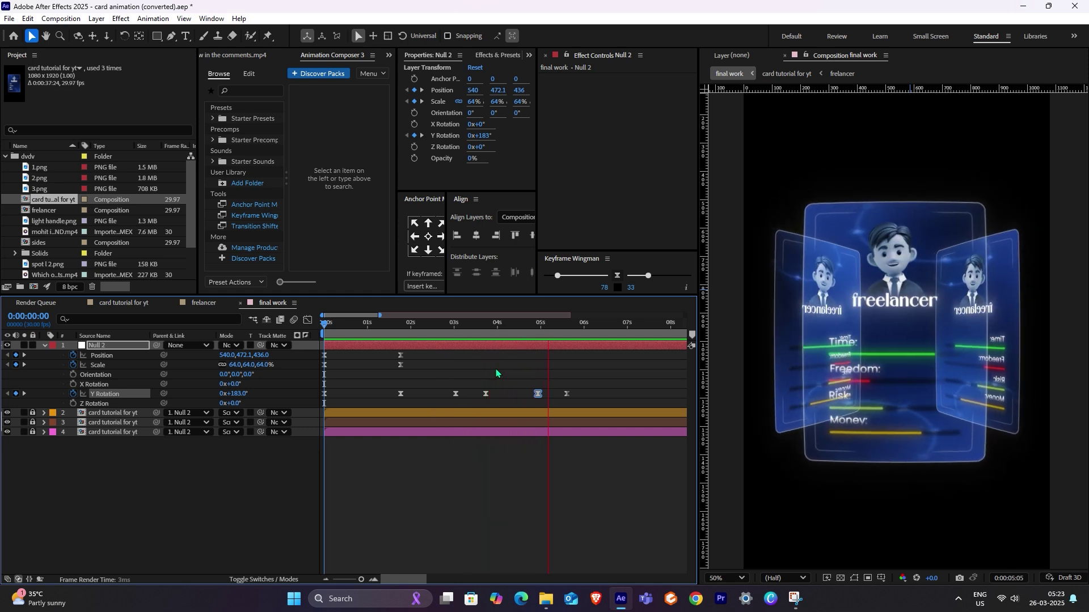
{"action": "key", "text": "space"}
{"action": "left_click", "coordinate": [540, 324]}
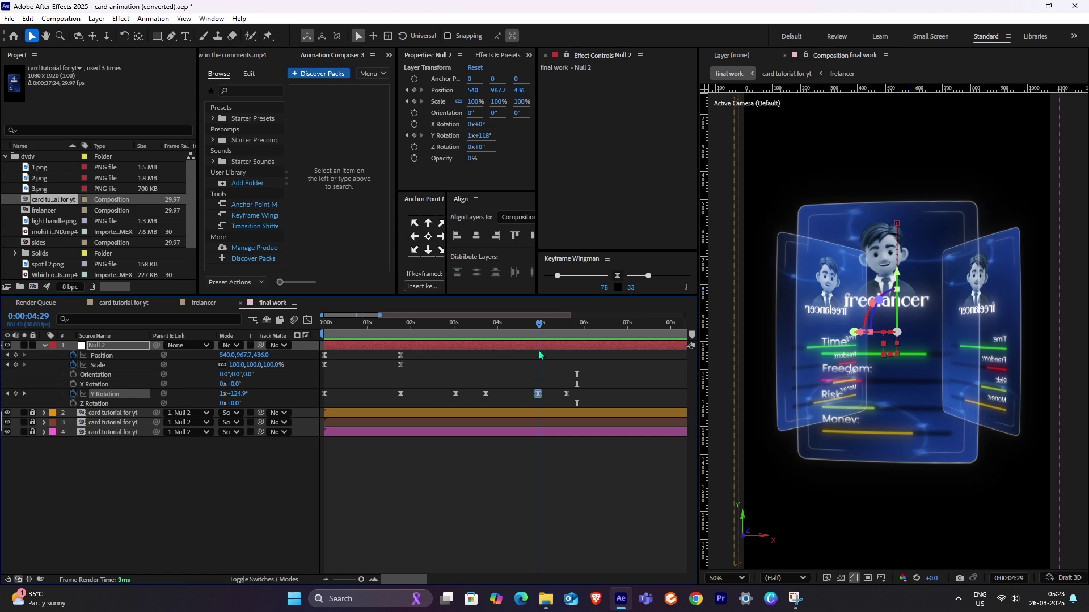
{"action": "left_click_drag", "start_coordinate": [539, 356], "coordinate": [569, 372]}
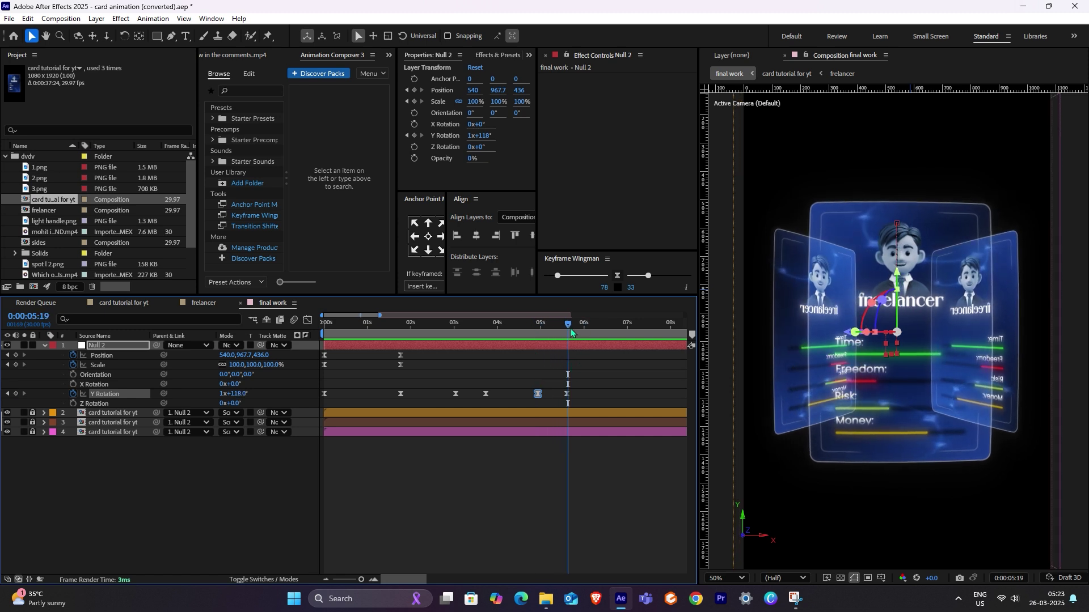
{"action": "key", "text": "space"}
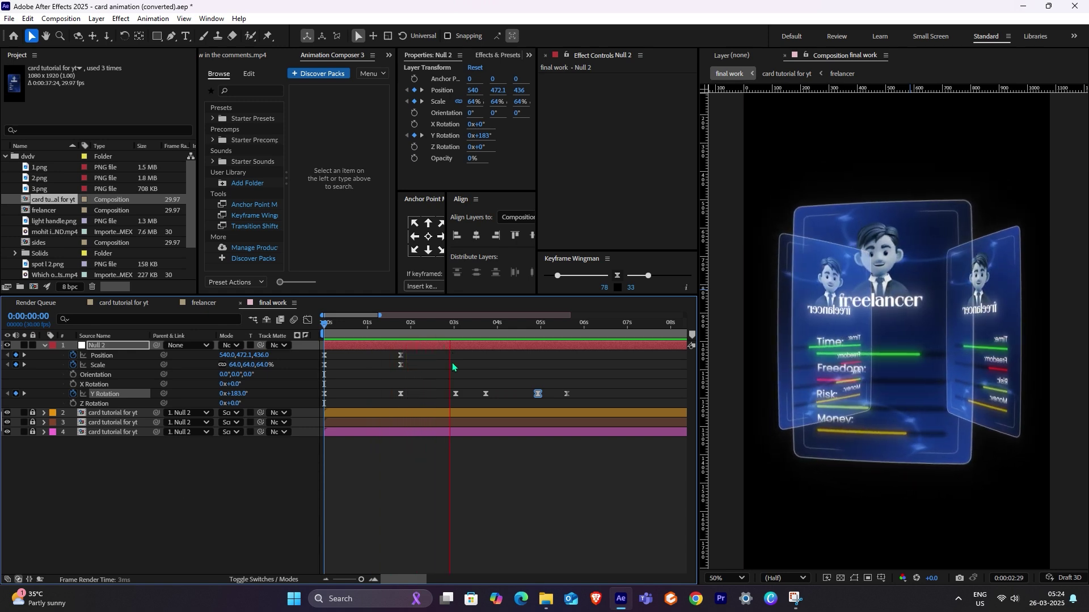
{"action": "key", "text": "space"}
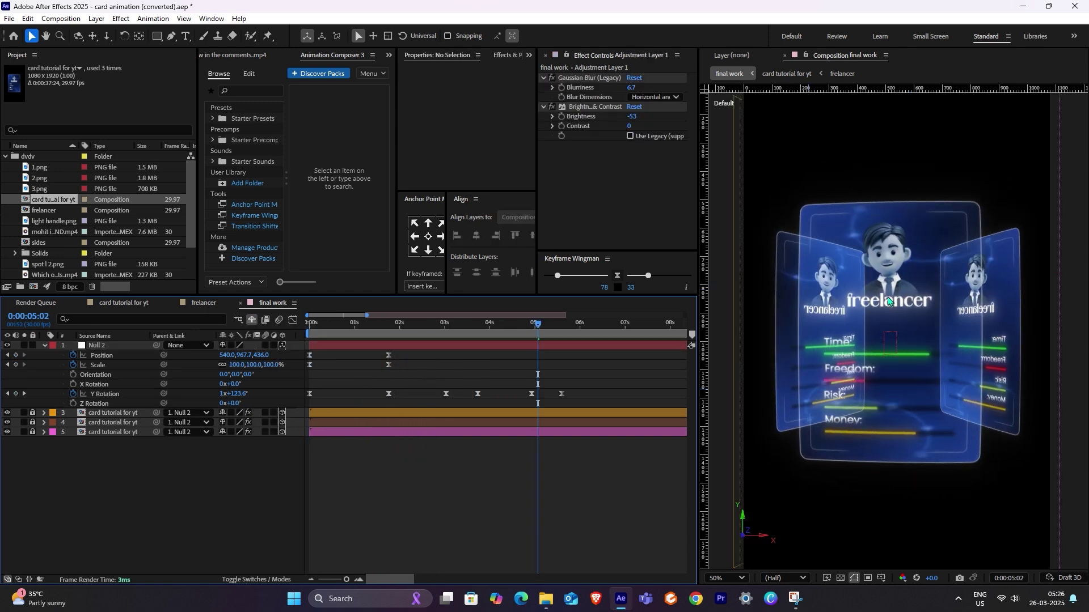
Step: Create a black 1080 × 1920 px solid and place it directly below the null in the layer stack
{"action": "key", "text": "ctrl"}
{"action": "key", "text": "ctrl+y"}
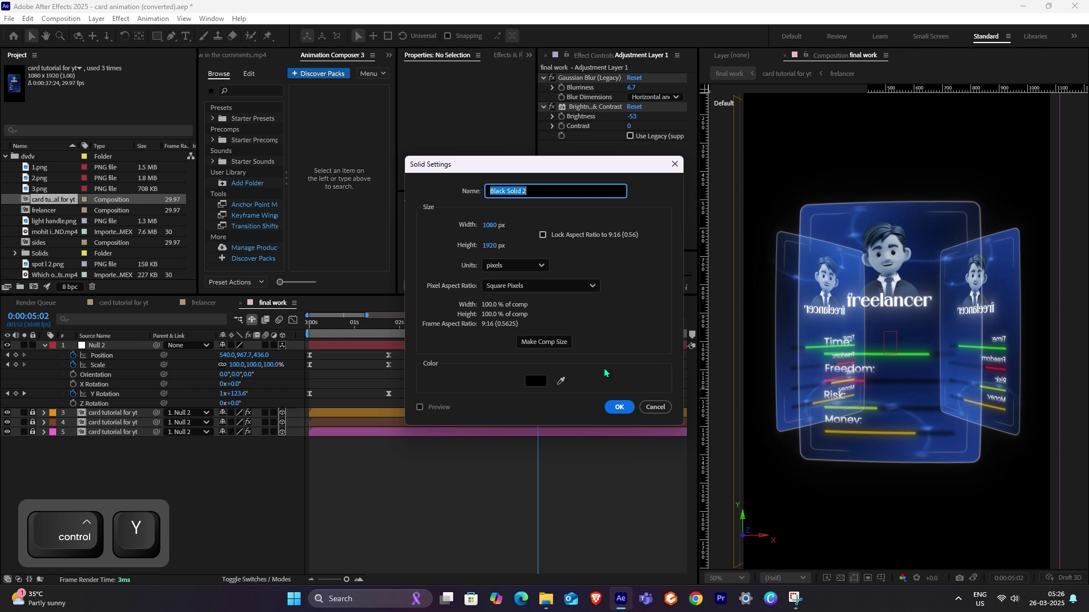
{"action": "left_click", "coordinate": [536, 381]}
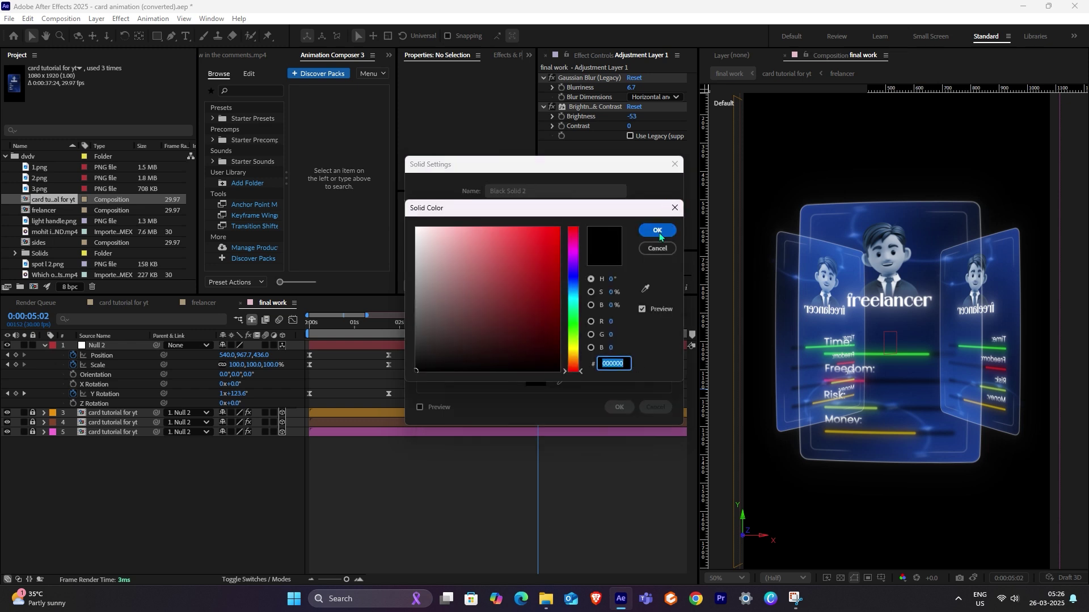
{"action": "left_click", "coordinate": [658, 230]}
{"action": "left_click", "coordinate": [619, 407]}
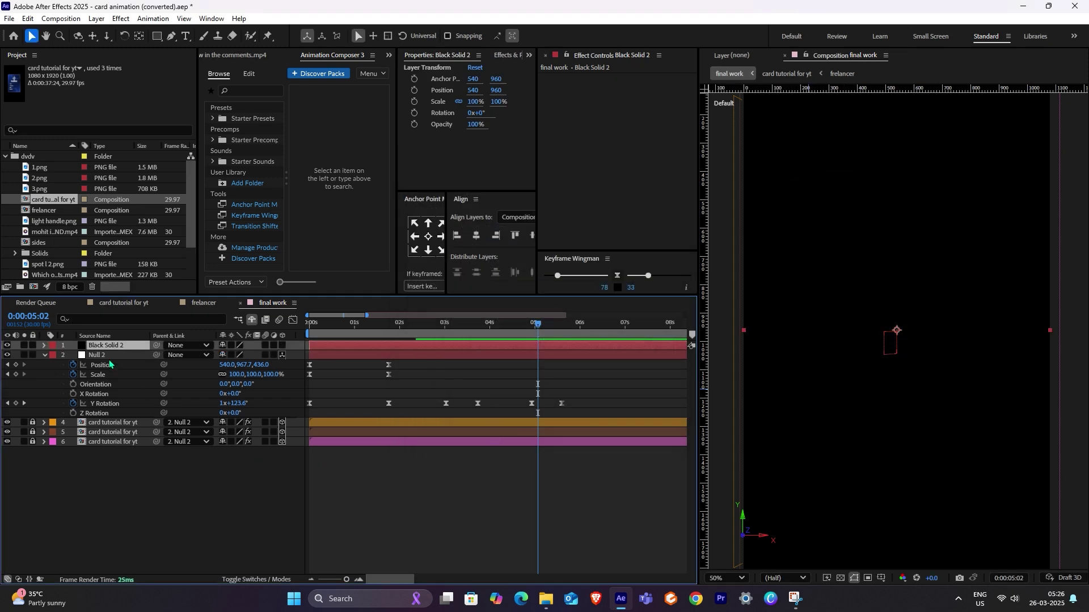
{"action": "left_click_drag", "start_coordinate": [113, 347], "coordinate": [113, 418]}
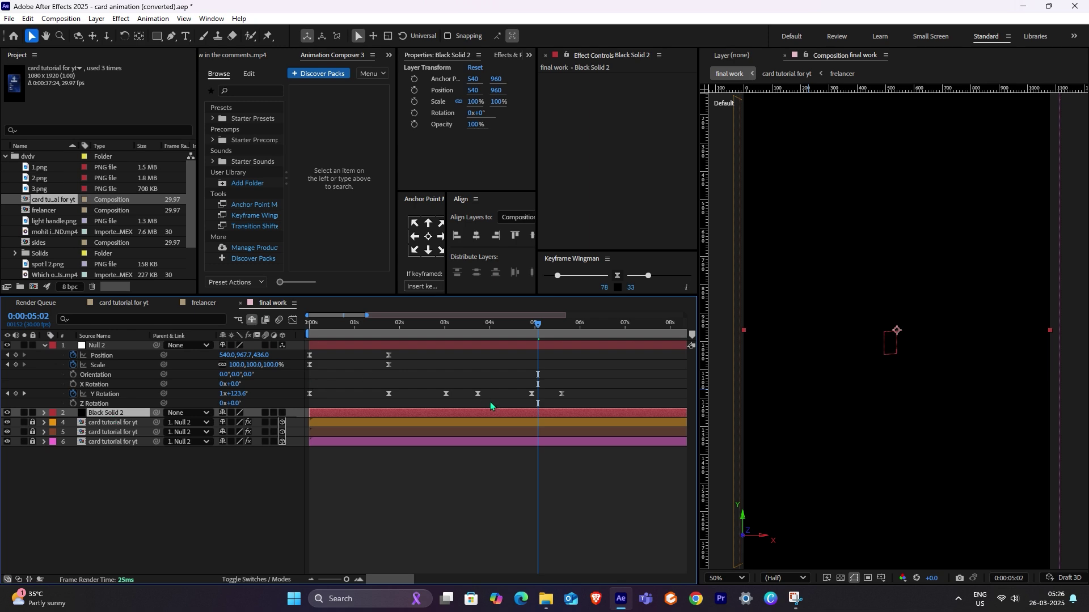
{"action": "key", "text": "ctrl+z"}
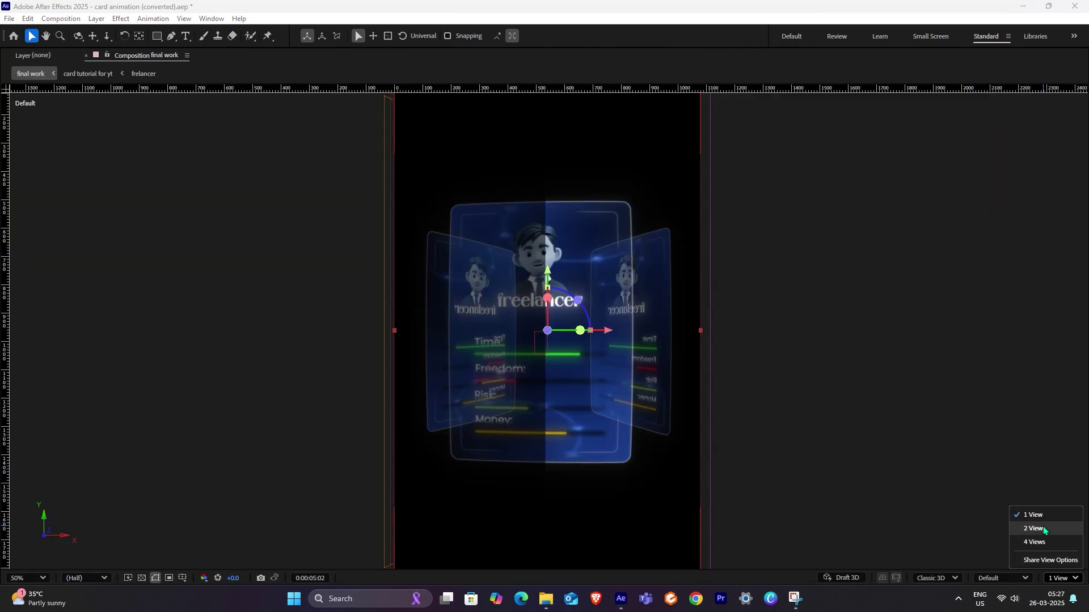
Step: Using a two-view layout, push the black solid behind the front card to Z position 124 and scale it to about 126.7%
{"action": "left_click", "coordinate": [1046, 530]}
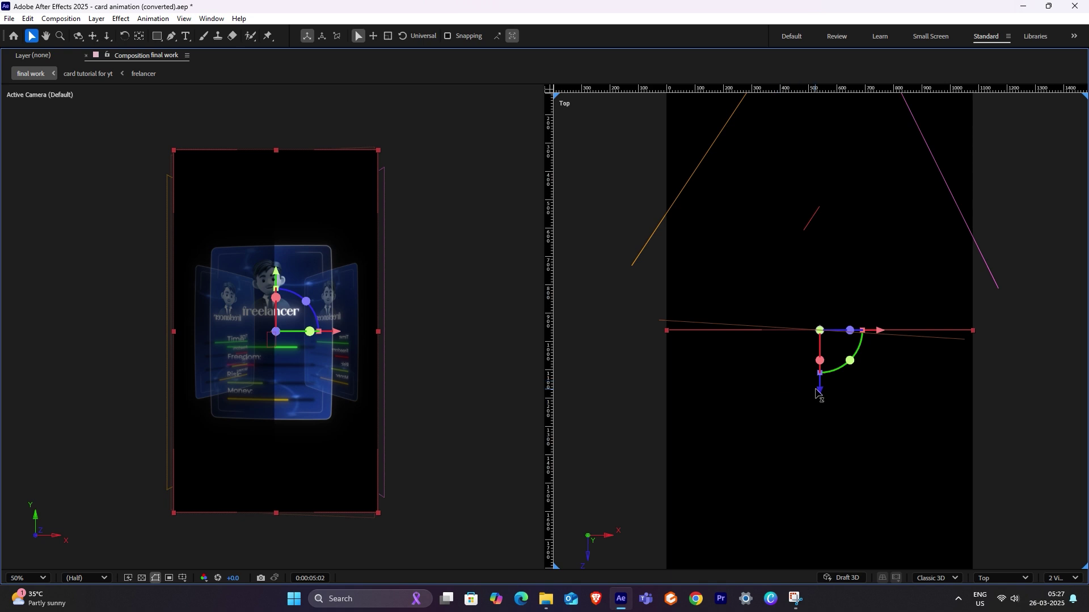
{"action": "left_click_drag", "start_coordinate": [652, 332], "coordinate": [689, 346]}
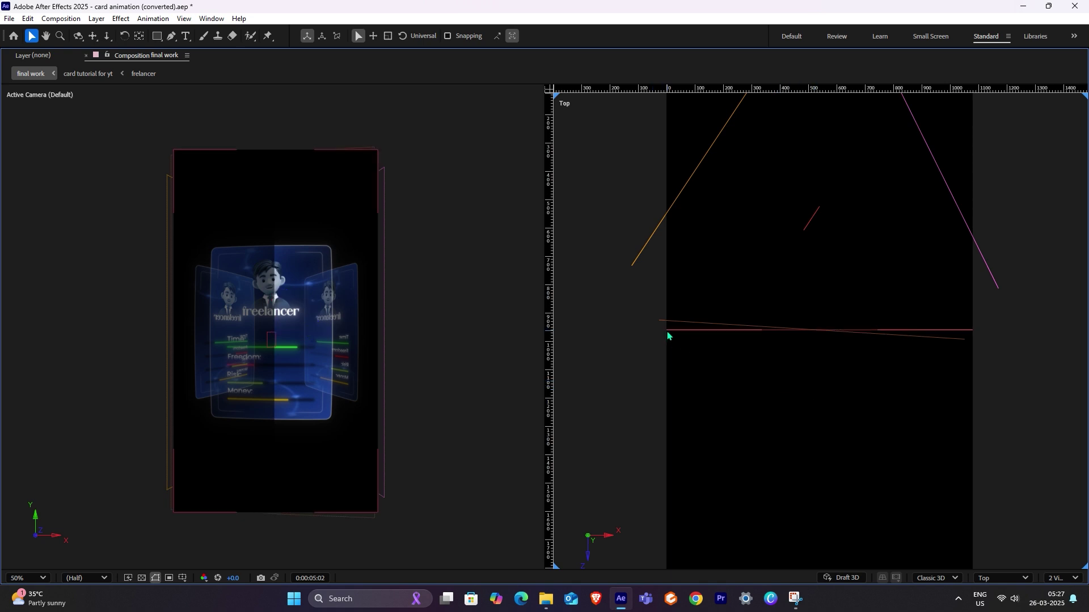
{"action": "left_click_drag", "start_coordinate": [821, 386], "coordinate": [833, 351]}
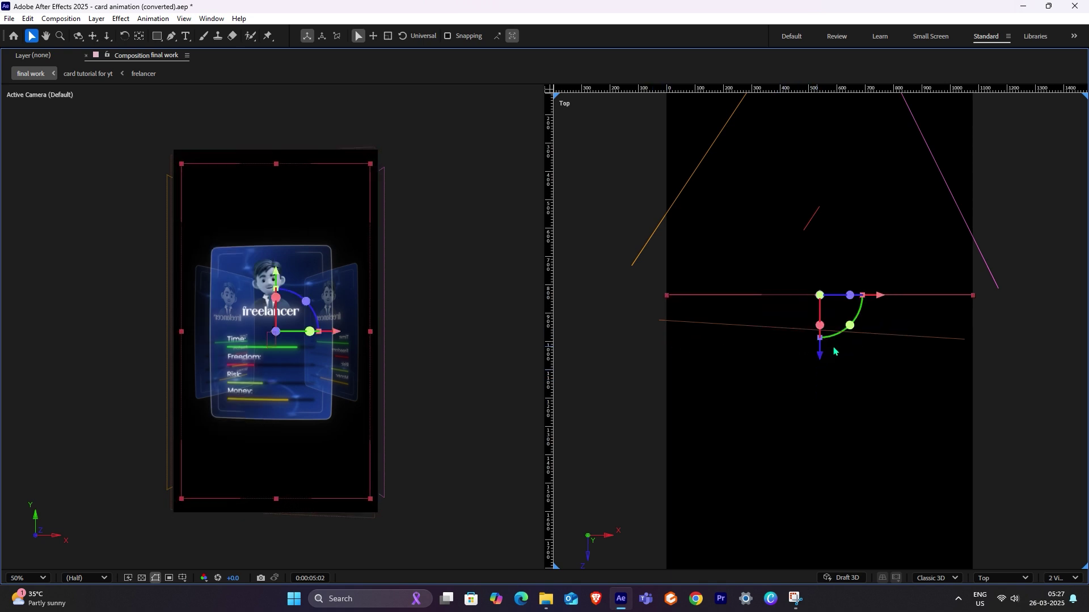
{"action": "key", "text": "shift"}
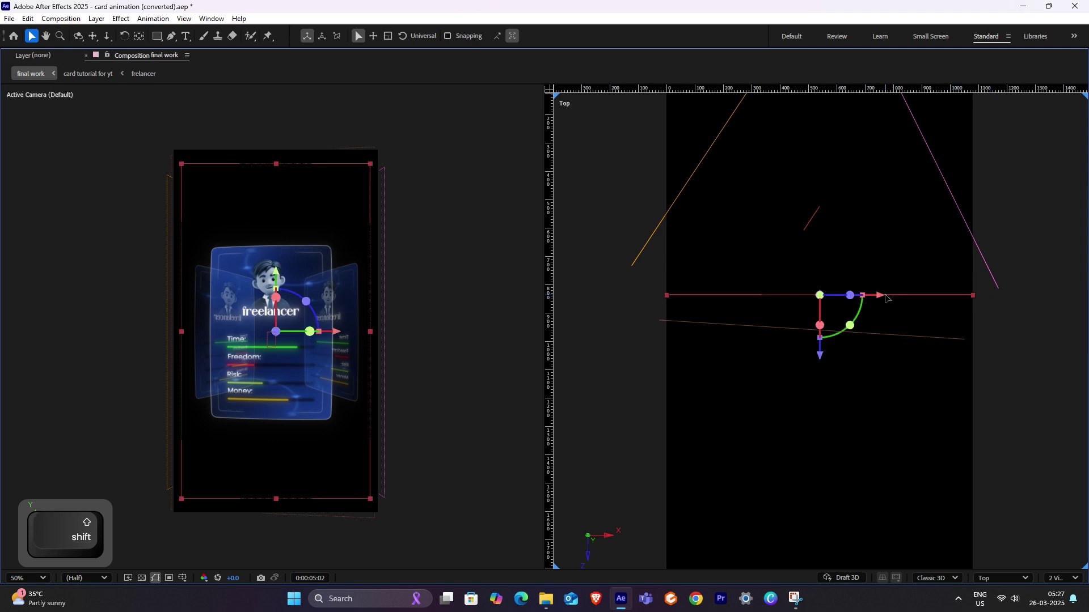
{"action": "left_click_drag", "start_coordinate": [862, 297], "coordinate": [874, 297]}
{"action": "left_click", "coordinate": [1058, 579]}
{"action": "left_click", "coordinate": [1046, 514]}
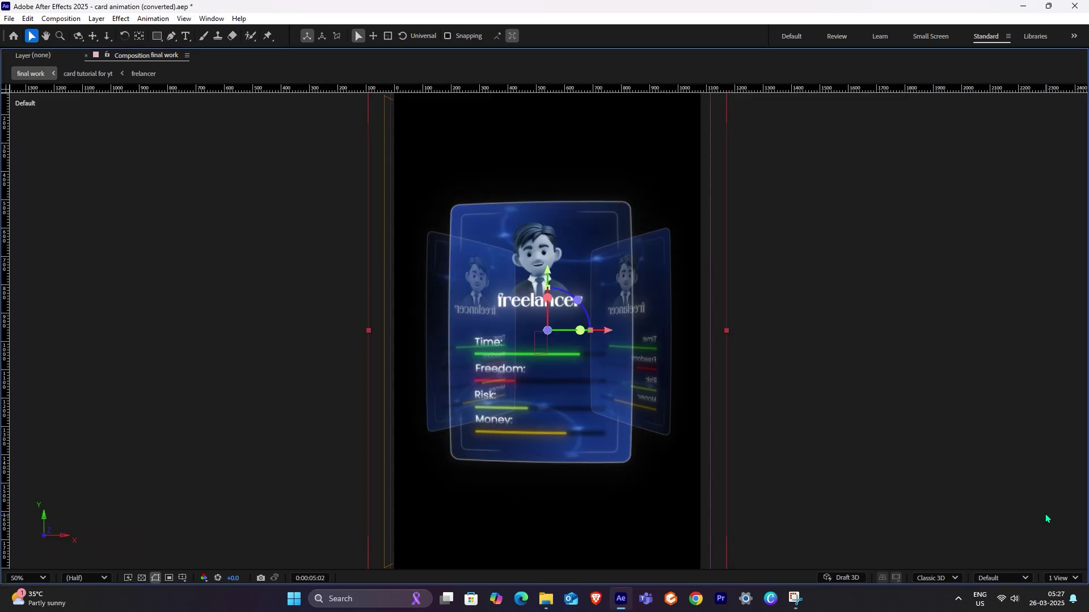
{"action": "key", "text": "grave"}
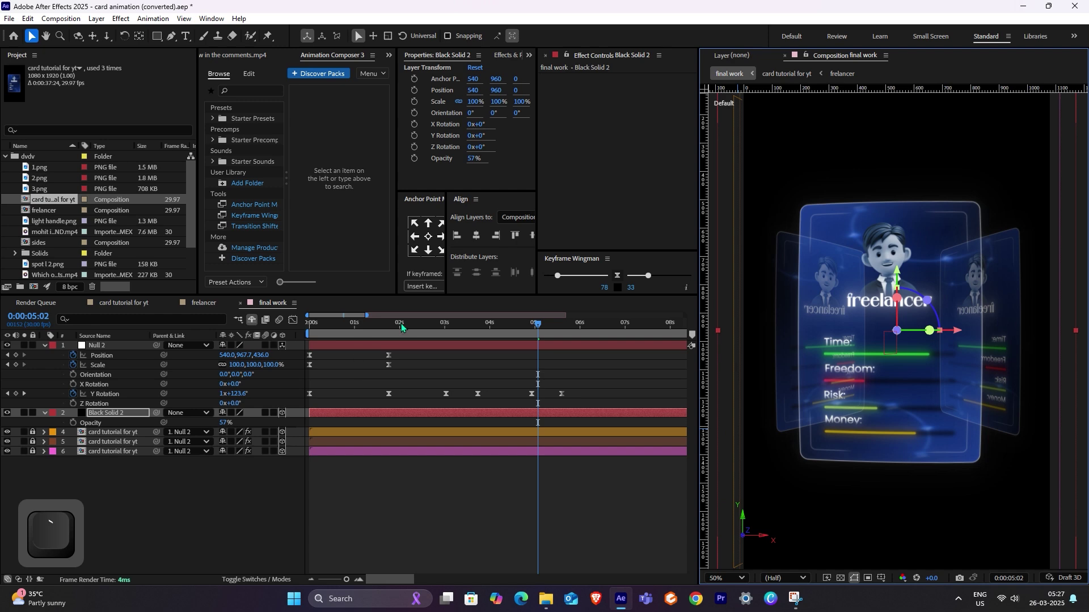
Step: Preview the carousel from the start and check how the black solid darkens the rear cards up to 0:00:04:20
{"action": "key", "text": "Home"}
{"action": "key", "text": "space"}
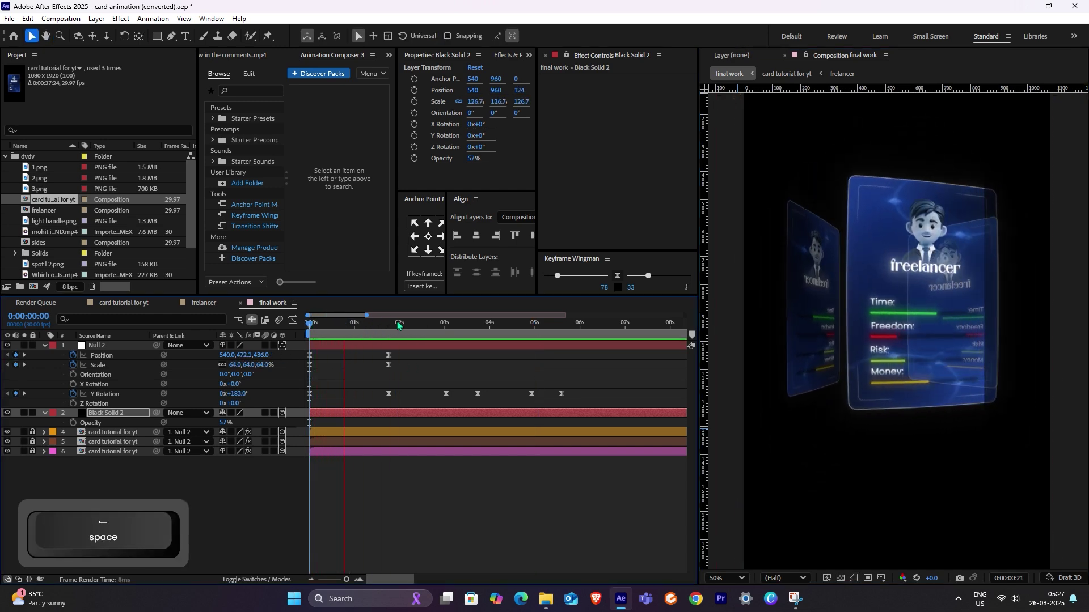
{"action": "left_click_drag", "start_coordinate": [375, 329], "coordinate": [434, 341]}
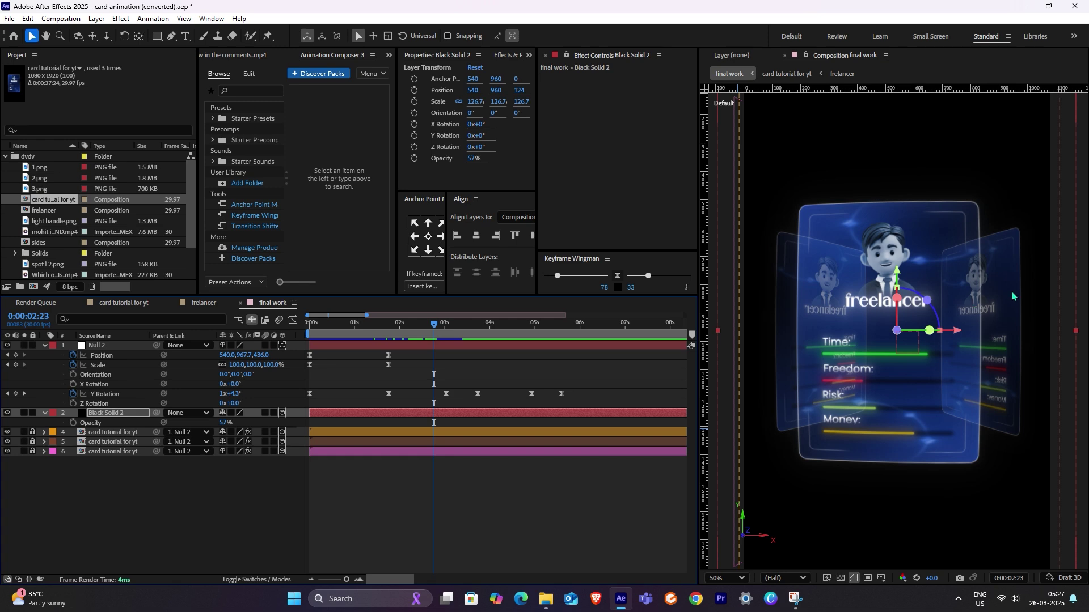
{"action": "left_click_drag", "start_coordinate": [438, 324], "coordinate": [520, 324]}
Step: Apply Gaussian Blur (Legacy) to the black solid with a blurriness of 45.4 and check the opening frames
{"action": "left_click", "coordinate": [454, 412]}
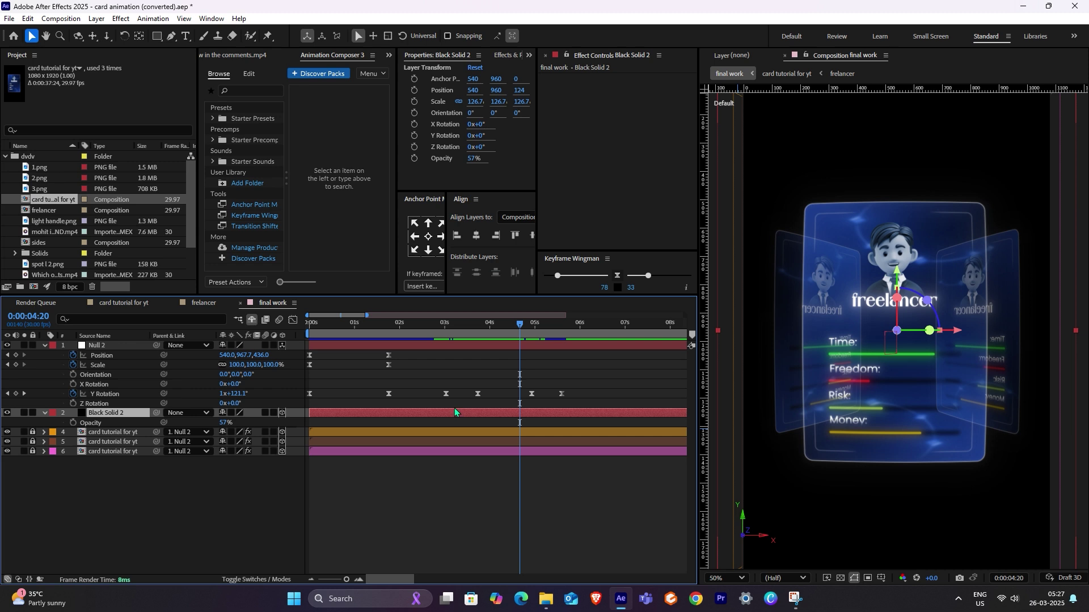
{"action": "key", "text": "ctrl+space"}
{"action": "type", "text": "gau"}
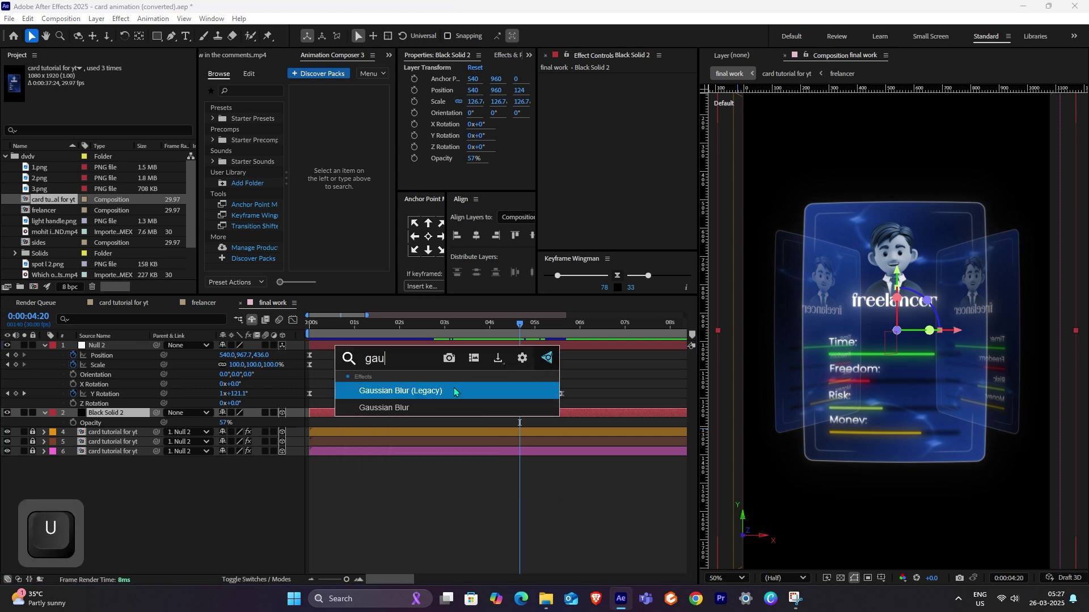
{"action": "left_click", "coordinate": [453, 391]}
{"action": "key", "text": "space"}
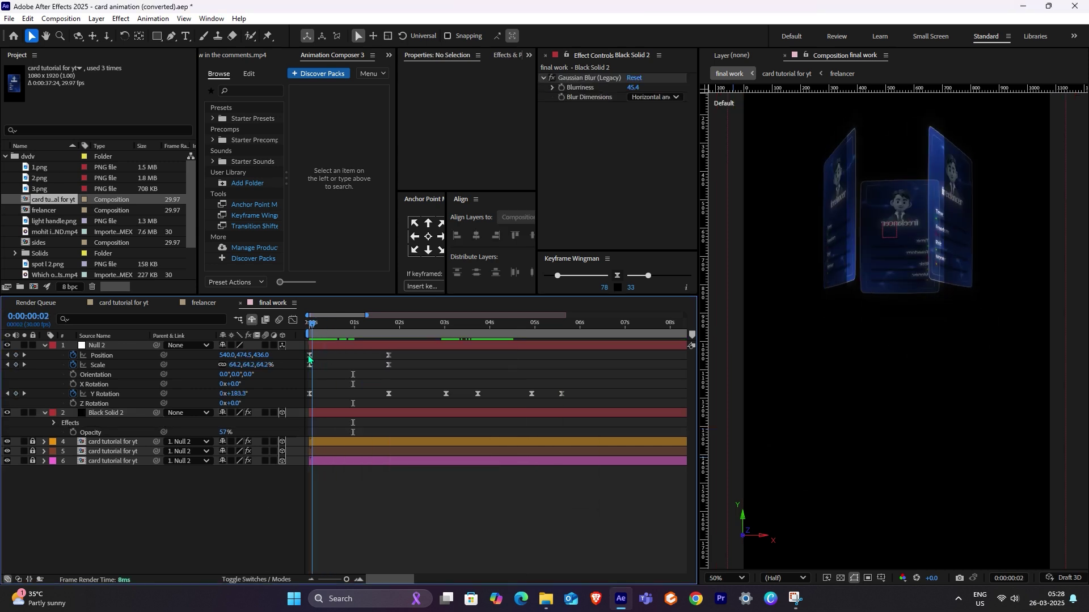
{"action": "key", "text": "space"}
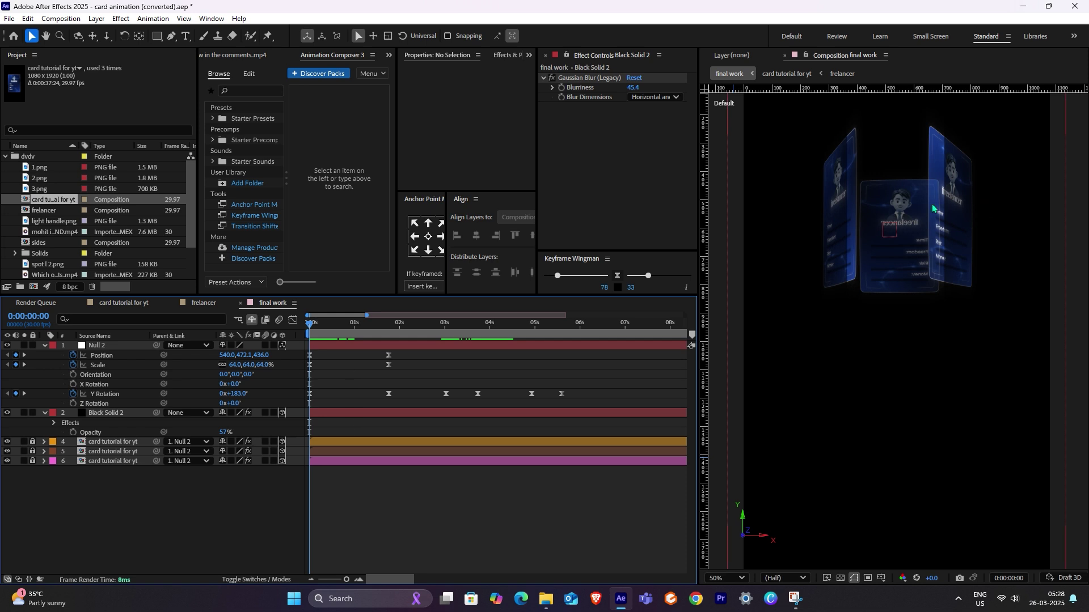
Step: Apply the Gaussian Blur & Fade starter preset to the black solid as an In transition
{"action": "left_click", "coordinate": [1003, 251]}
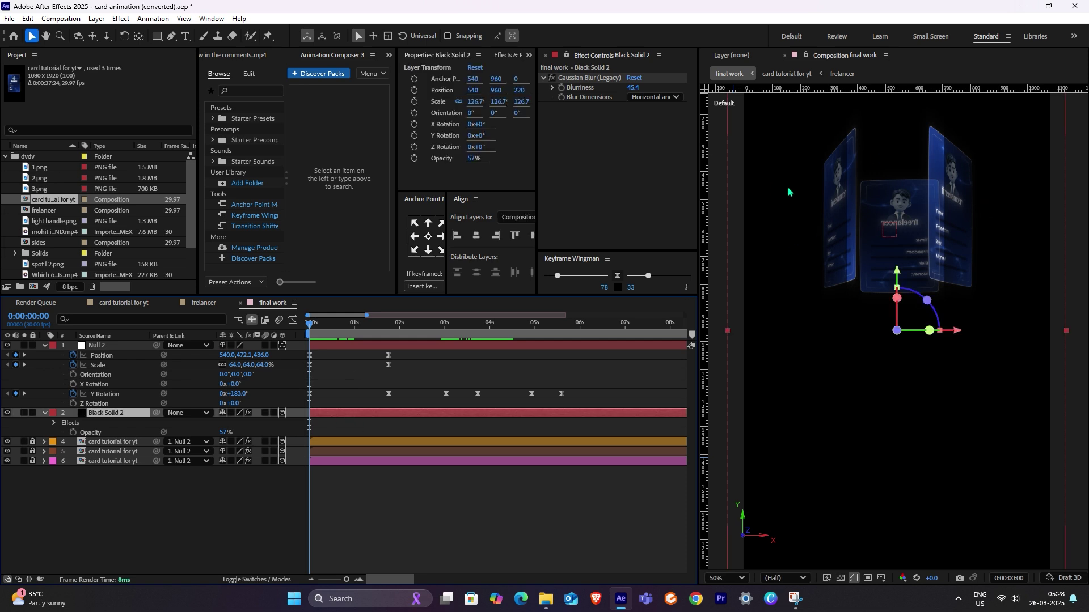
{"action": "left_click", "coordinate": [233, 113]}
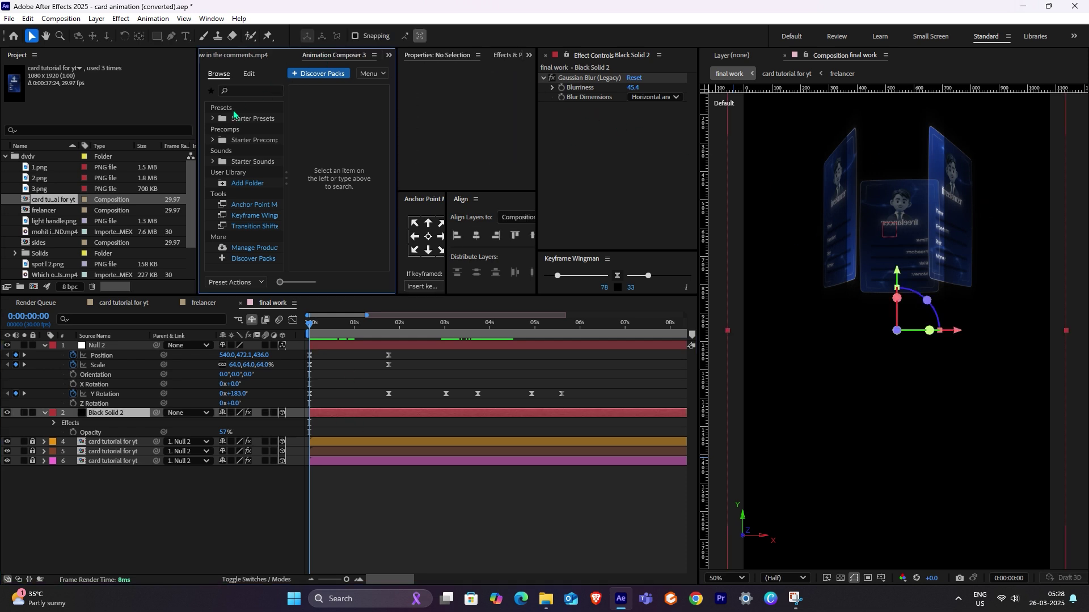
{"action": "left_click", "coordinate": [211, 118]}
{"action": "left_click", "coordinate": [312, 193]}
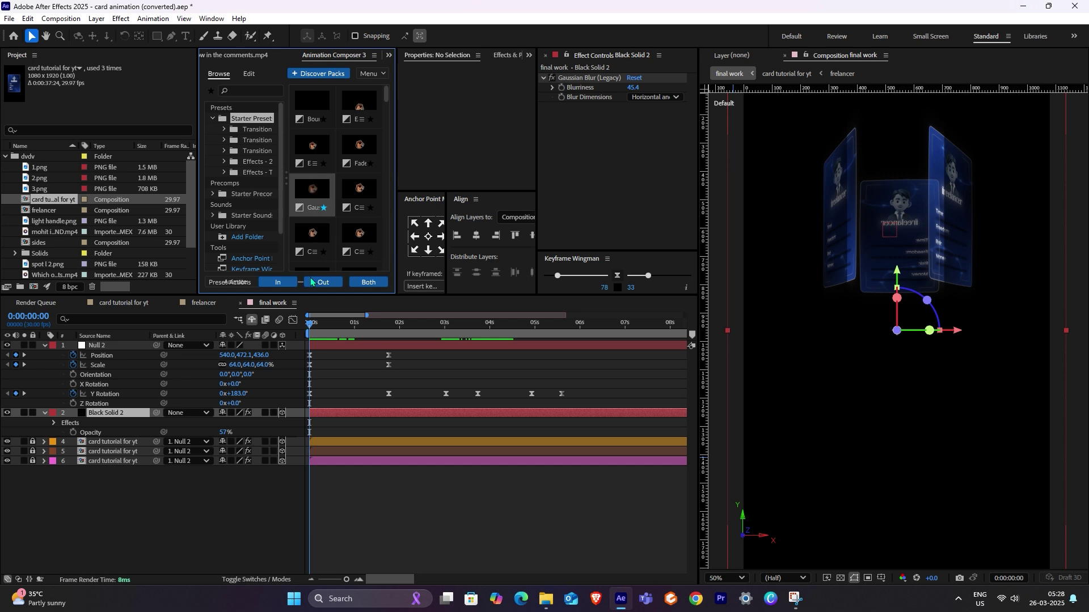
{"action": "left_click", "coordinate": [284, 283]}
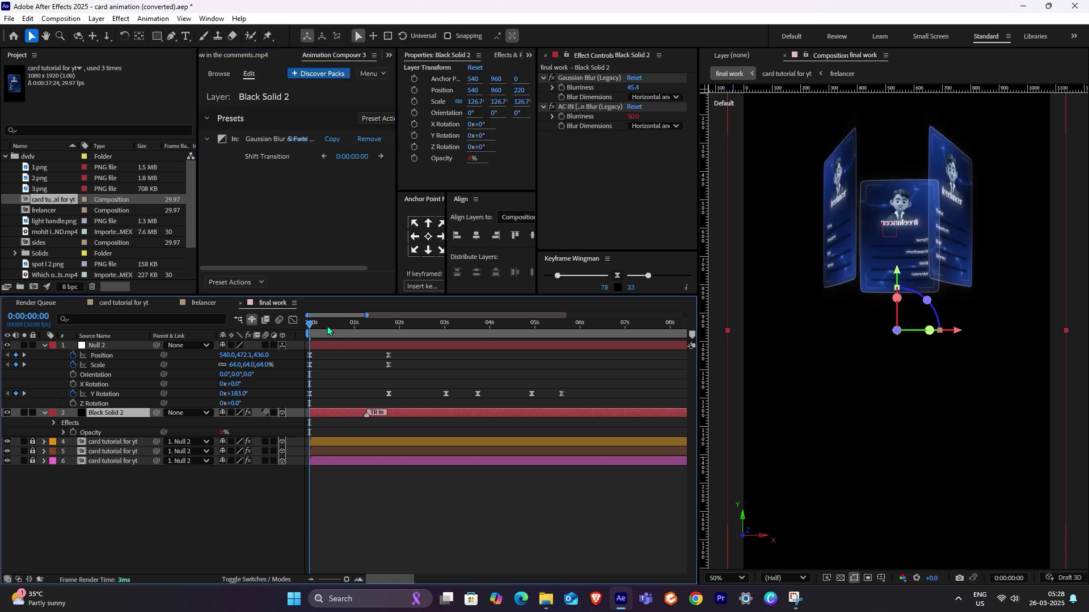
Step: Preview the carousel from the start to check the timing of the black solid's In transition
{"action": "key", "text": "space"}
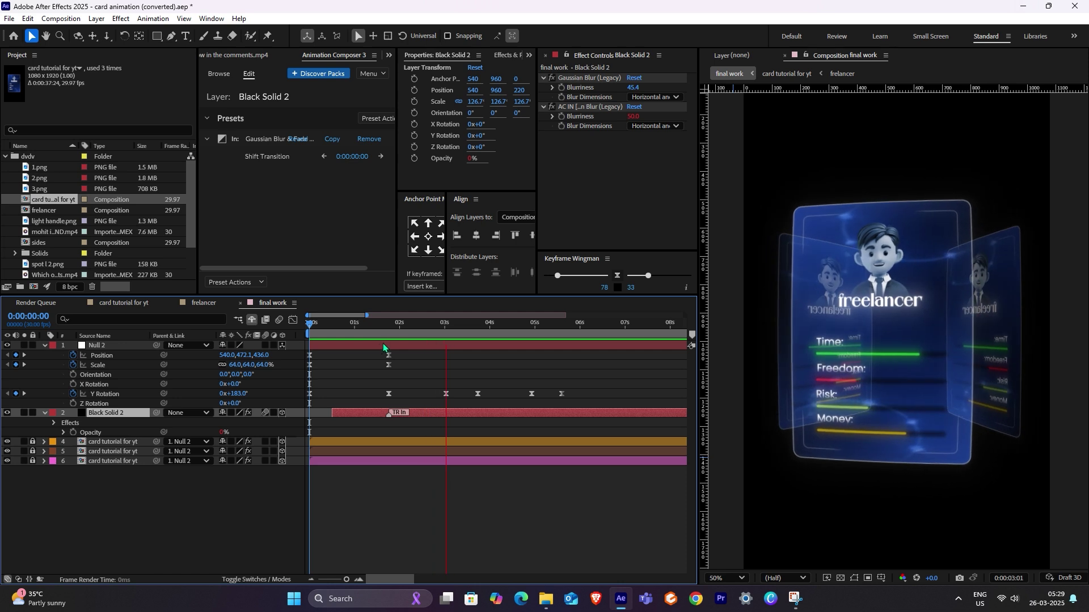
{"action": "key", "text": "ctrl+z"}
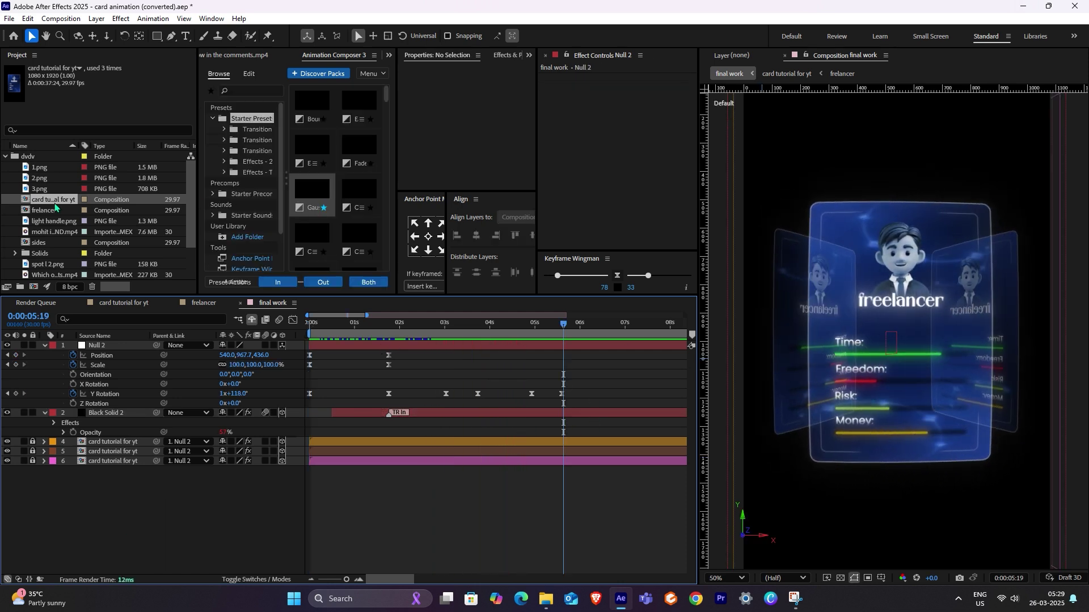
Step: Add light handle.png and spot l 2.png from the project to the final work composition above the null
{"action": "left_click", "coordinate": [7, 158]}
{"action": "left_click", "coordinate": [35, 169]}
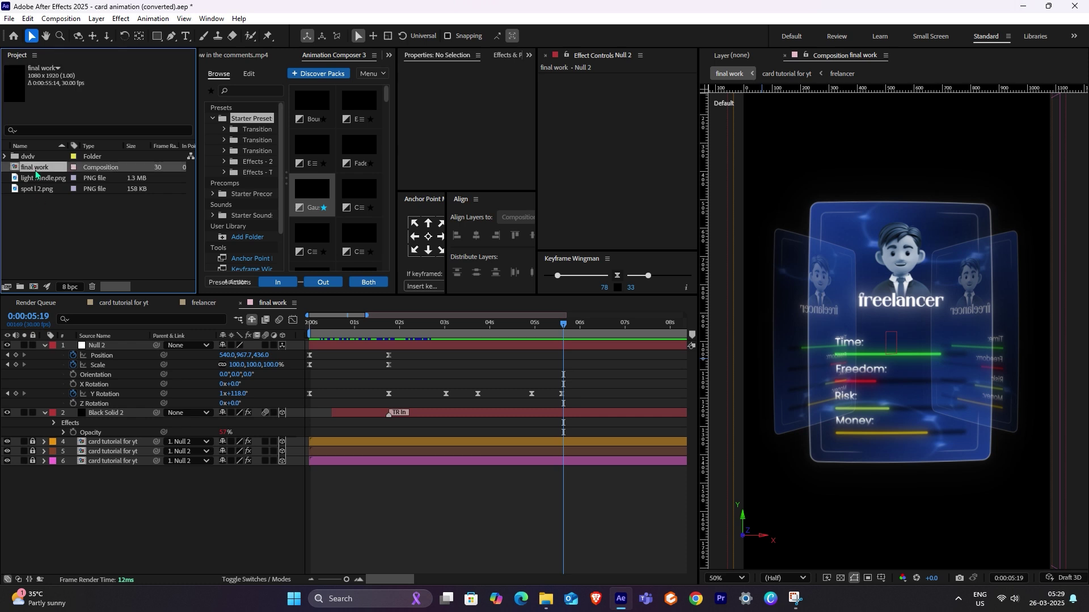
{"action": "left_click", "coordinate": [34, 179]}
{"action": "left_click", "coordinate": [34, 190], "text": "shift"}
{"action": "left_click_drag", "start_coordinate": [34, 189], "coordinate": [78, 336]}
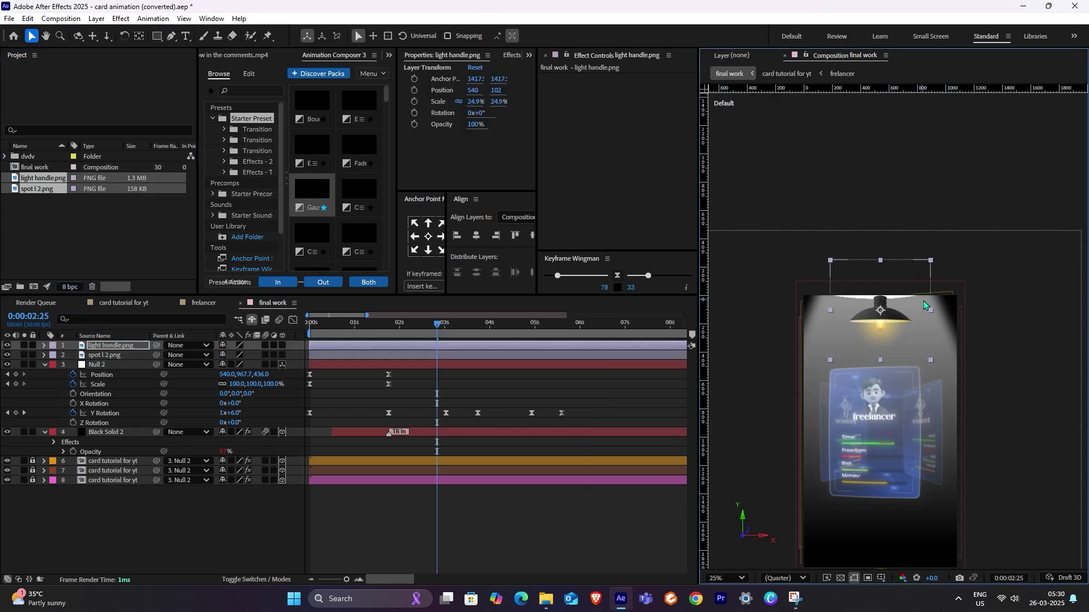
Step: Scale light handle.png down to about 15.1% above the cards and hide the spot l 2.png layer
{"action": "scroll", "coordinate": [931, 286], "scroll_direction": "up", "scroll_amount": 2}
{"action": "scroll", "coordinate": [935, 241], "scroll_direction": "down", "scroll_amount": 2}
{"action": "left_click", "coordinate": [7, 355]}
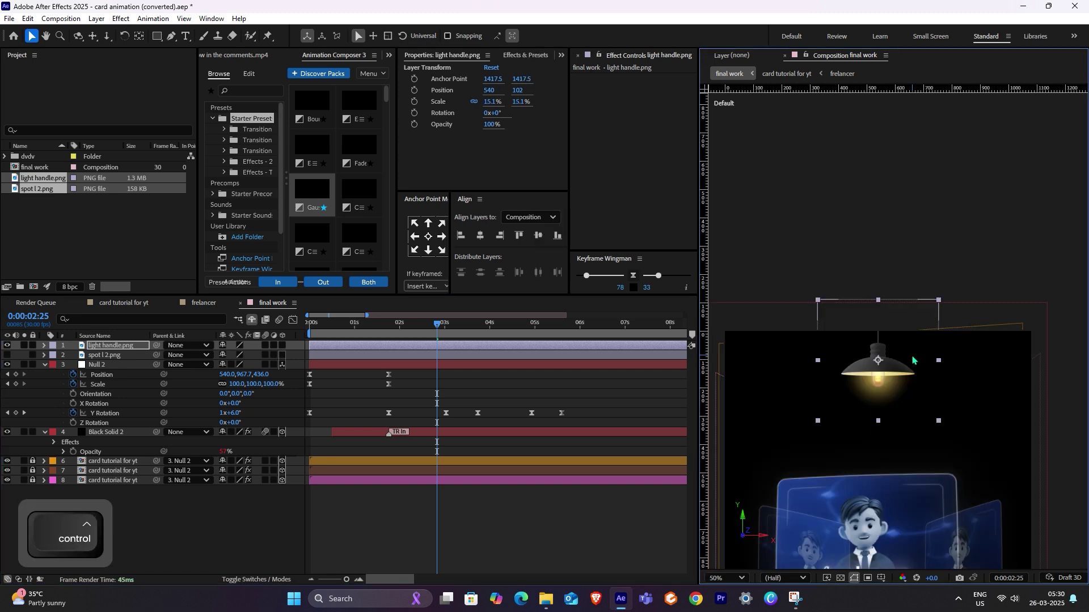
{"action": "scroll", "coordinate": [928, 358], "scroll_direction": "up", "scroll_amount": 2}
Step: Apply the CC Toner effect to the light handle.png layer
{"action": "key", "text": "ctrl+space"}
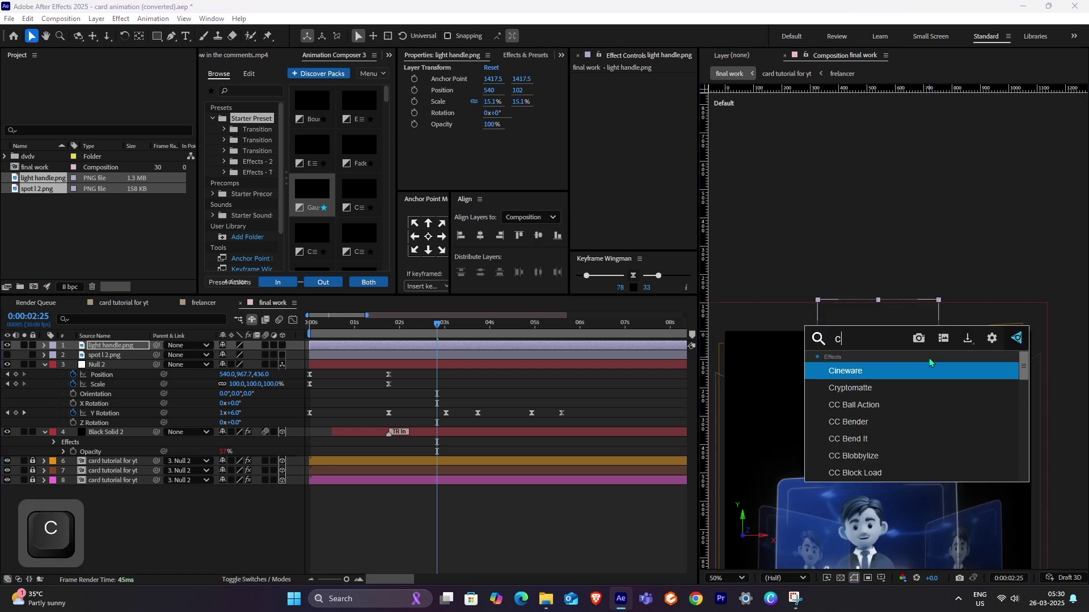
{"action": "key", "text": "BackSpace"}
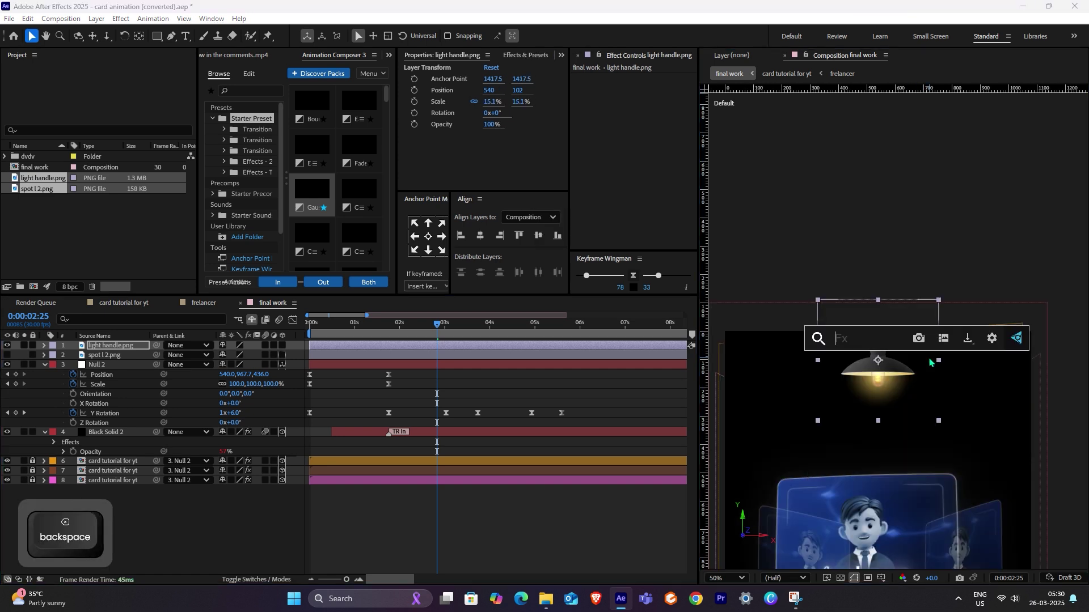
{"action": "type", "text": "cc tone"}
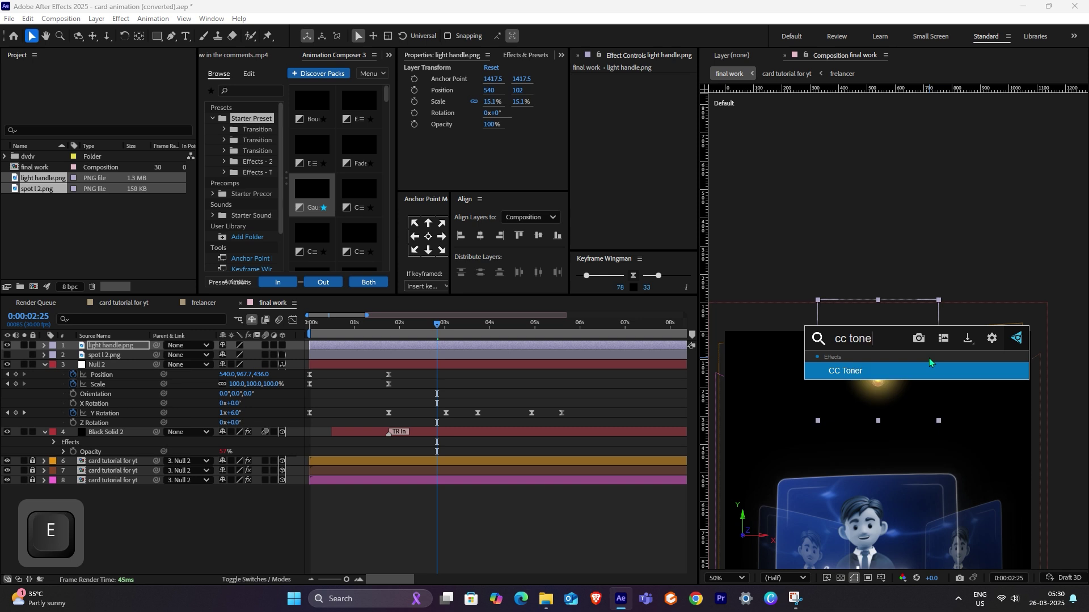
{"action": "type", "text": "r"}
{"action": "left_click", "coordinate": [938, 366]}
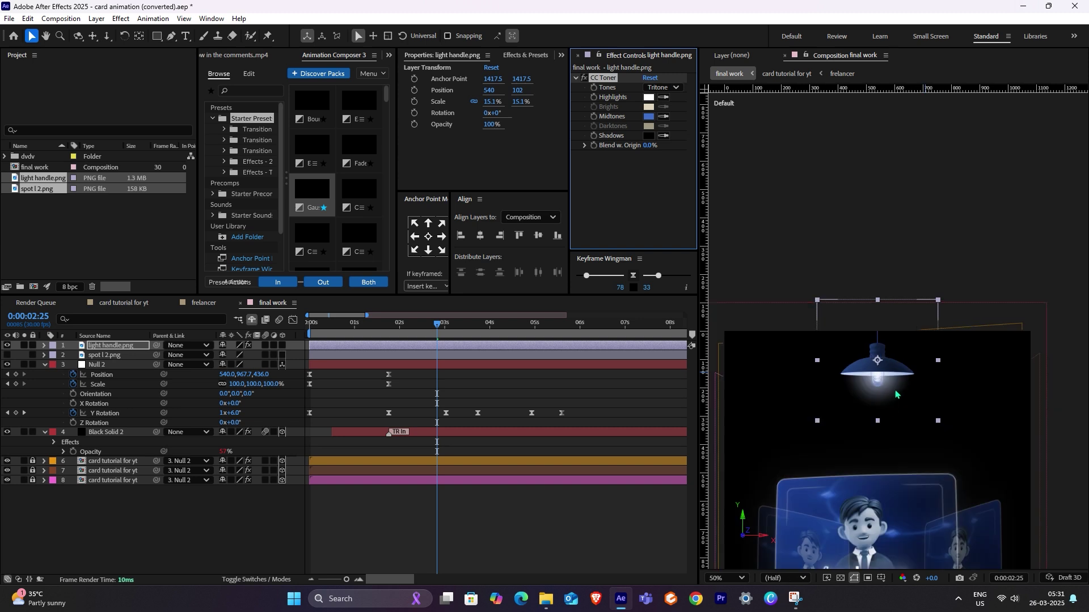
Step: Adjust the shade of blue in the lamp's CC Toner midtones
{"action": "left_click", "coordinate": [957, 183]}
{"action": "left_click", "coordinate": [650, 116]}
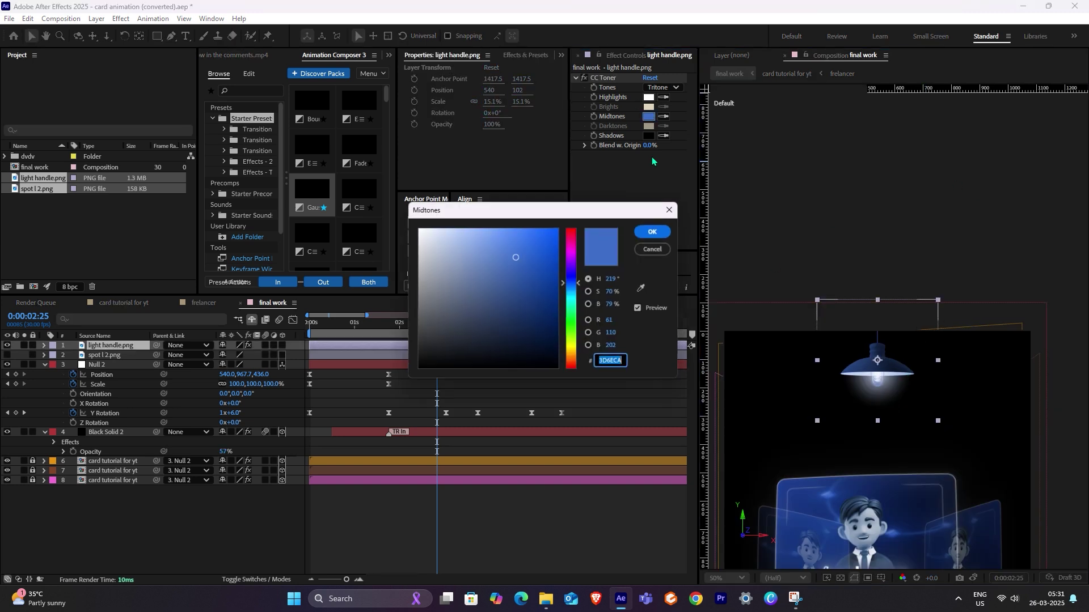
{"action": "left_click_drag", "start_coordinate": [514, 261], "coordinate": [514, 268]}
{"action": "key", "text": "Return"}
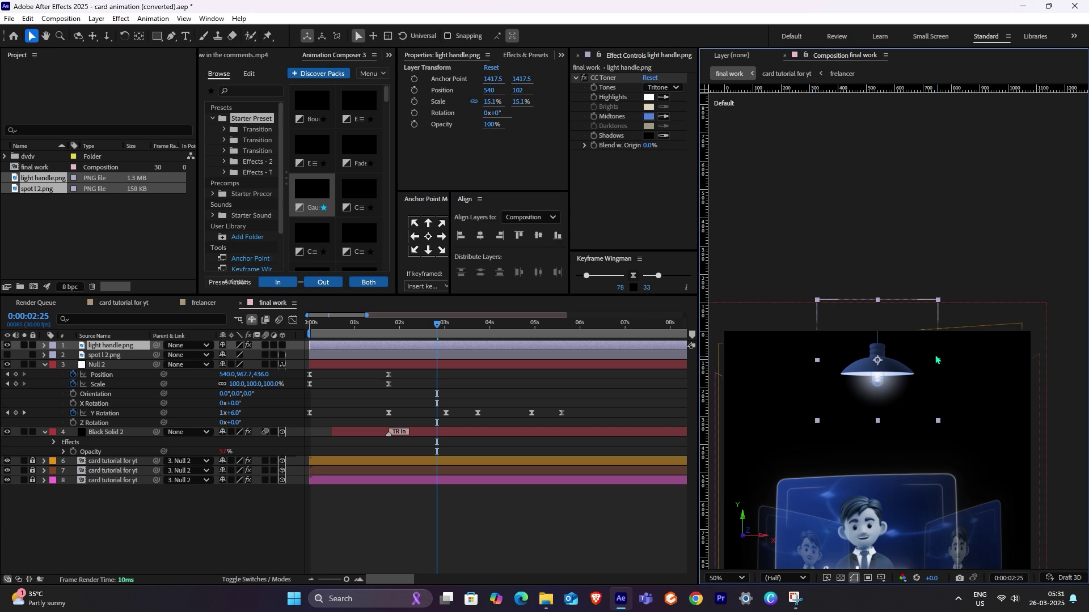
Step: Show the spot l 2.png layer again and scale its light beam down proportionally over the cards
{"action": "left_click", "coordinate": [7, 355]}
{"action": "left_click", "coordinate": [105, 355]}
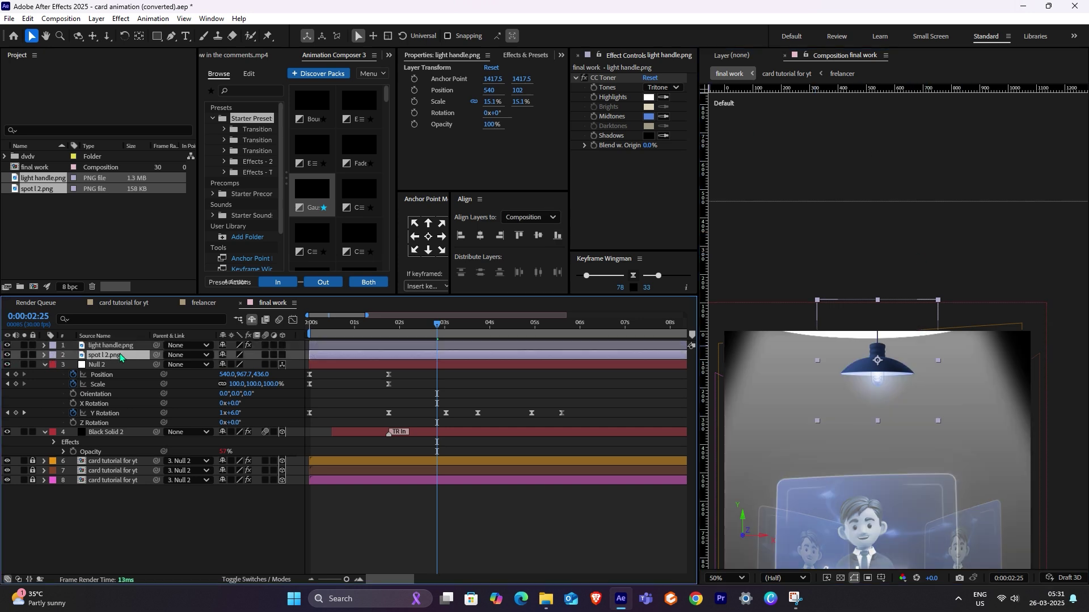
{"action": "scroll", "coordinate": [907, 323], "scroll_direction": "down", "scroll_amount": 2}
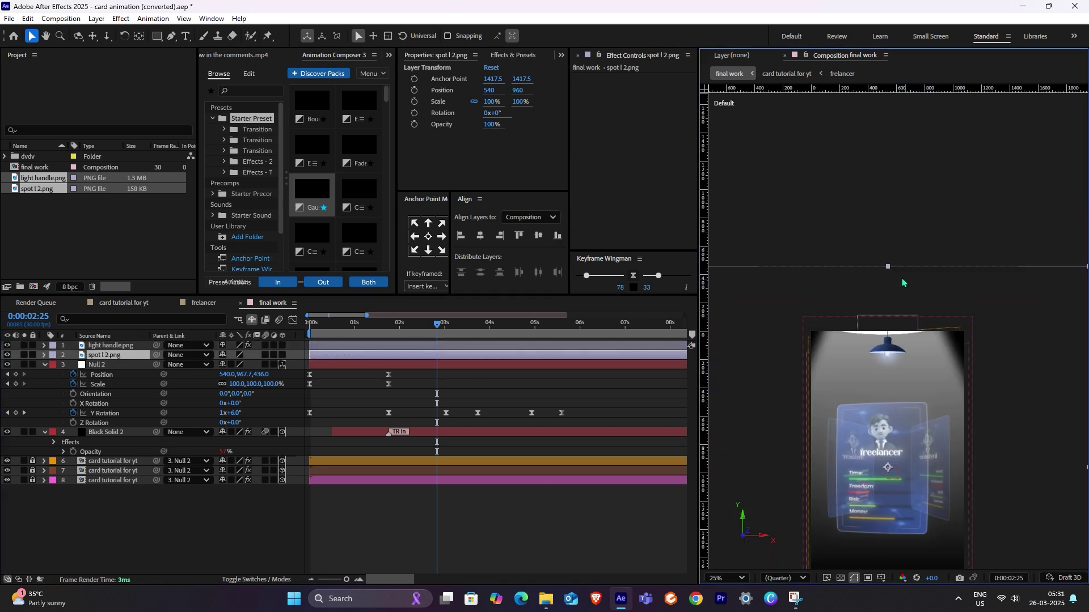
{"action": "left_click_drag", "start_coordinate": [887, 268], "coordinate": [887, 336]}
Step: Copy the lamp's CC Toner effect onto spot l 2.png and set its highlights to the same blue as the midtones
{"action": "left_click", "coordinate": [126, 346]}
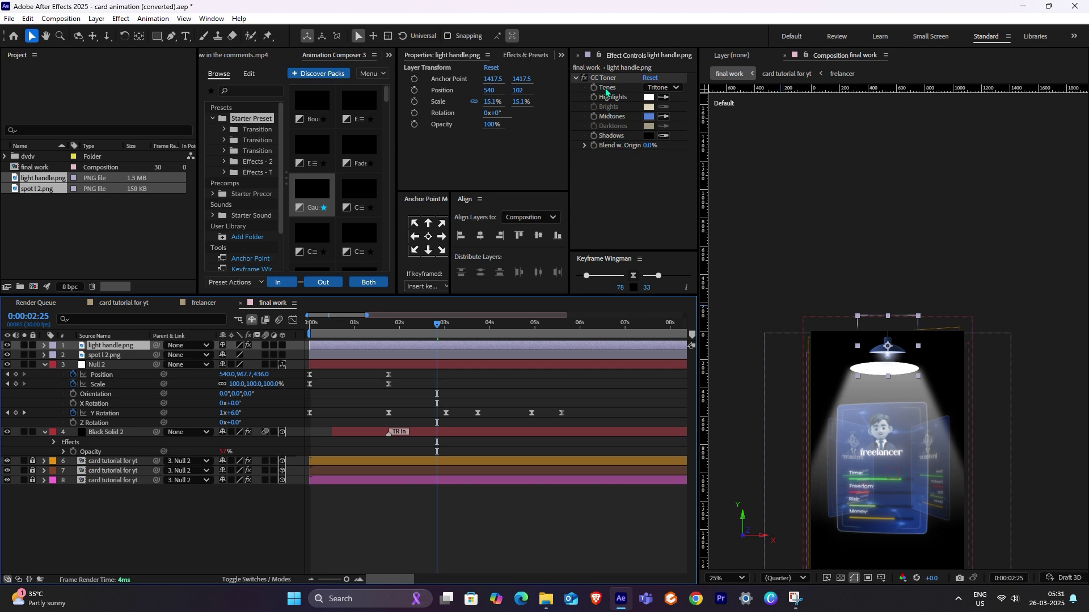
{"action": "left_click", "coordinate": [603, 77]}
{"action": "key", "text": "ctrl+c"}
{"action": "left_click", "coordinate": [994, 382]}
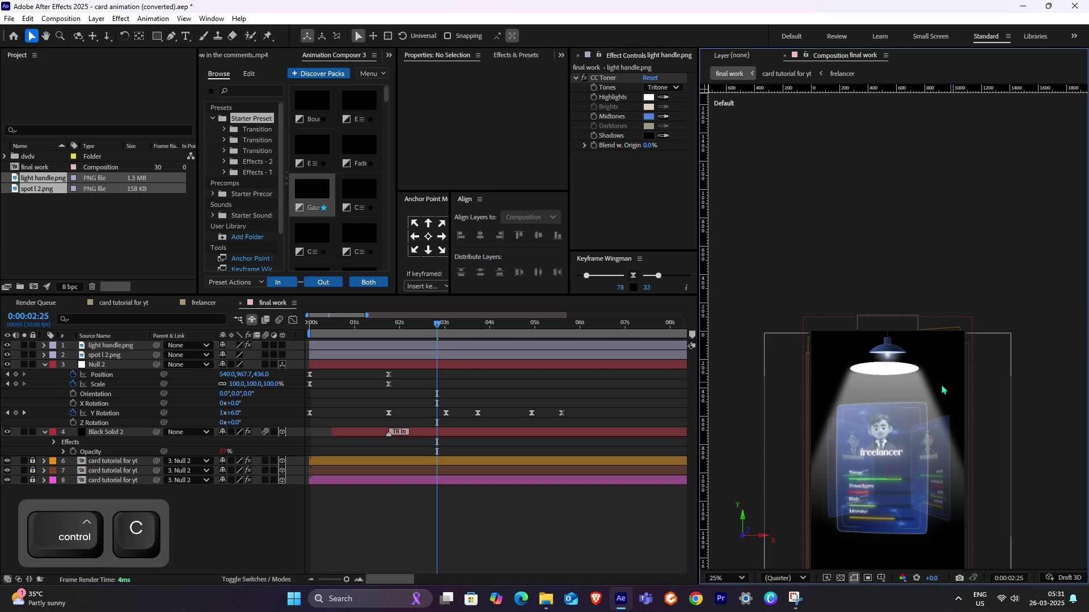
{"action": "left_click", "coordinate": [113, 355]}
{"action": "key", "text": "ctrl+v"}
{"action": "left_click", "coordinate": [647, 118]}
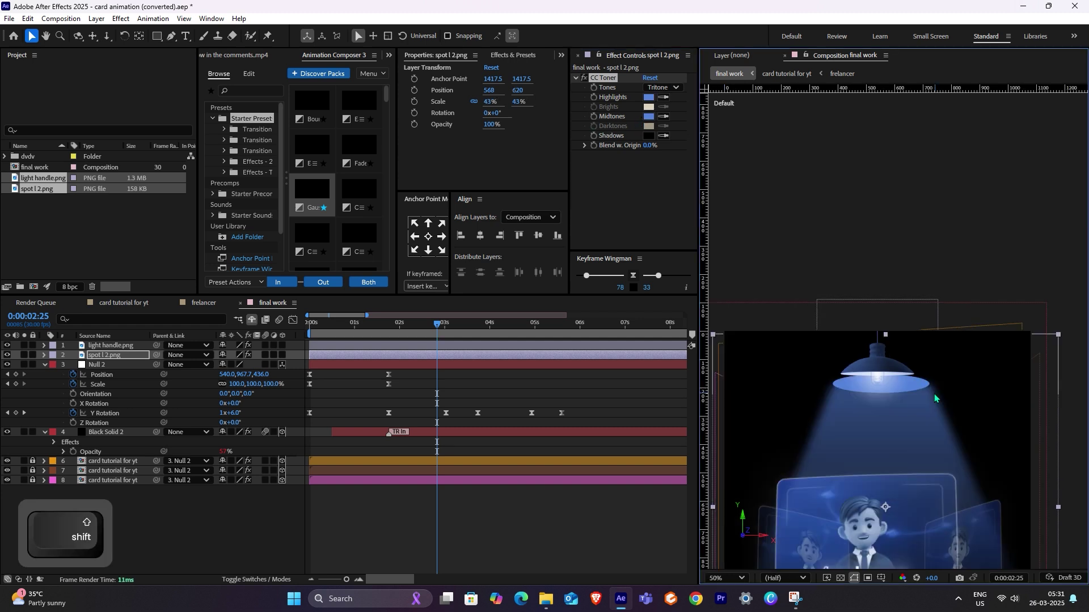
Step: Try scaling the spot l 2.png beam down to 30% and moving it, and undo the attempt
{"action": "left_click_drag", "start_coordinate": [1059, 335], "coordinate": [1005, 391]}
{"action": "left_click_drag", "start_coordinate": [936, 464], "coordinate": [931, 427]}
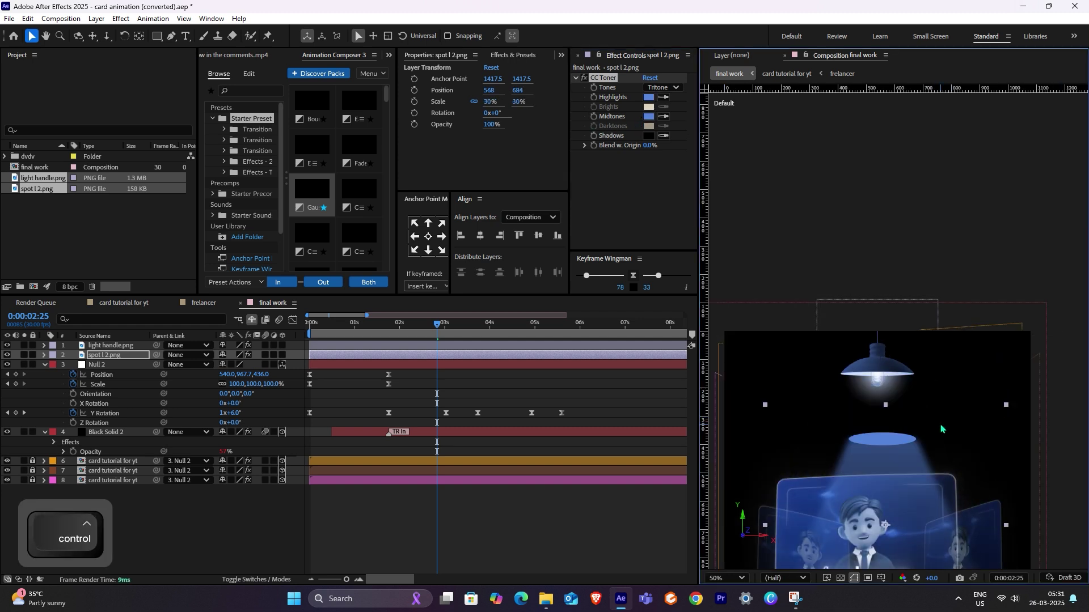
{"action": "key", "text": "ctrl+z"}
Step: Position the spot l 2.png beam directly under the lamp shade at about 552, 608
{"action": "scroll", "coordinate": [891, 426], "scroll_direction": "down", "scroll_amount": 1}
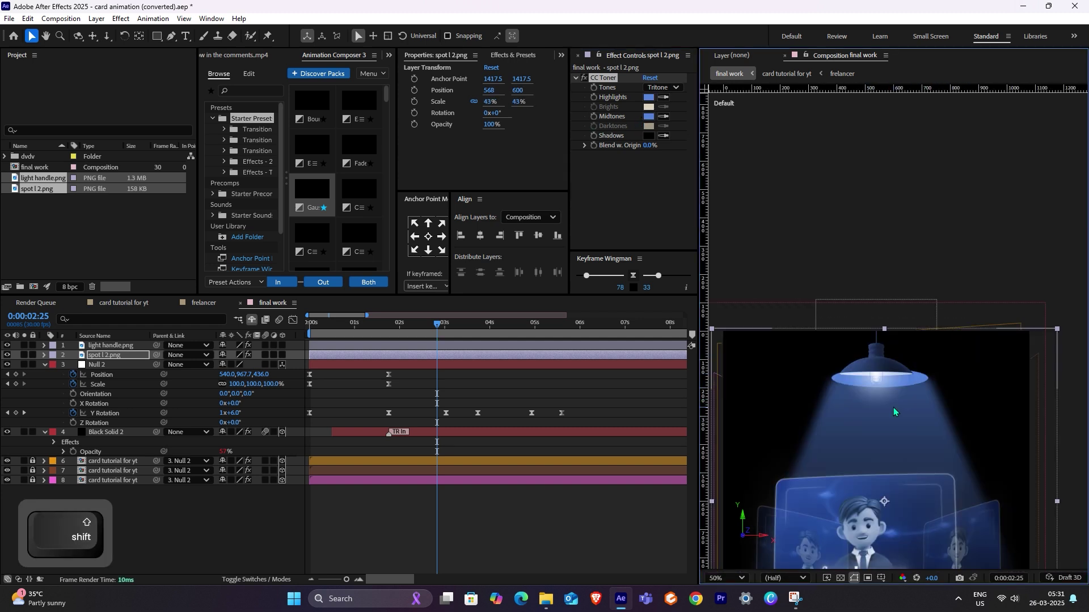
{"action": "mouse_move", "coordinate": [925, 419]}
{"action": "left_mouse_down"}
{"action": "mouse_move", "coordinate": [914, 412]}
{"action": "mouse_move", "coordinate": [925, 414]}
{"action": "mouse_move", "coordinate": [921, 398]}
{"action": "left_mouse_up"}
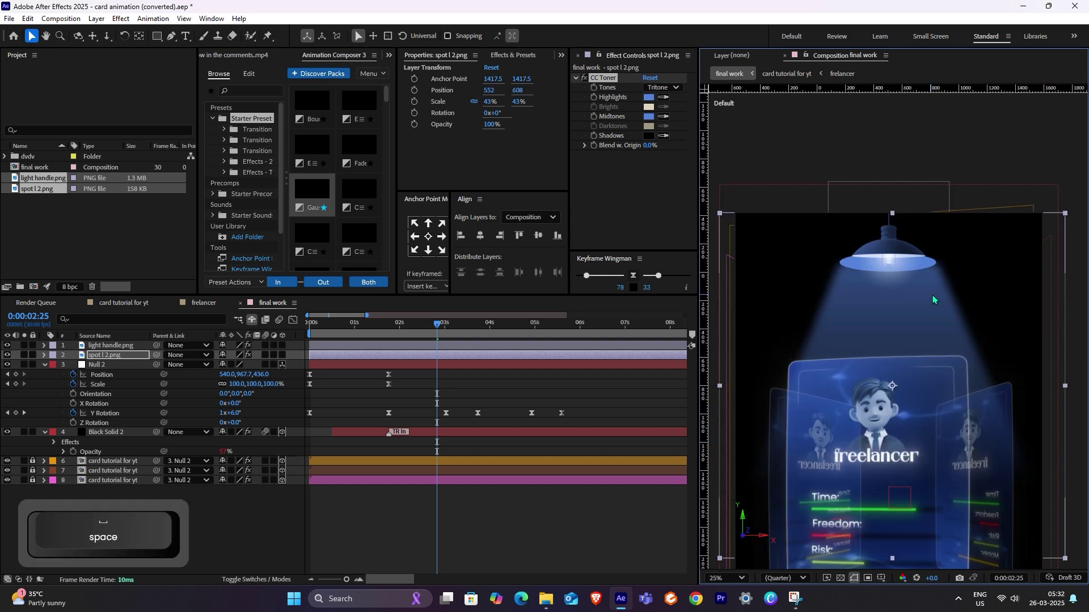
{"action": "scroll", "coordinate": [934, 300], "scroll_direction": "down", "scroll_amount": 2}
{"action": "scroll", "coordinate": [921, 372], "scroll_direction": "up", "scroll_amount": 2}
{"action": "key", "text": "space"}
{"action": "left_click_drag", "start_coordinate": [933, 309], "coordinate": [941, 316]}
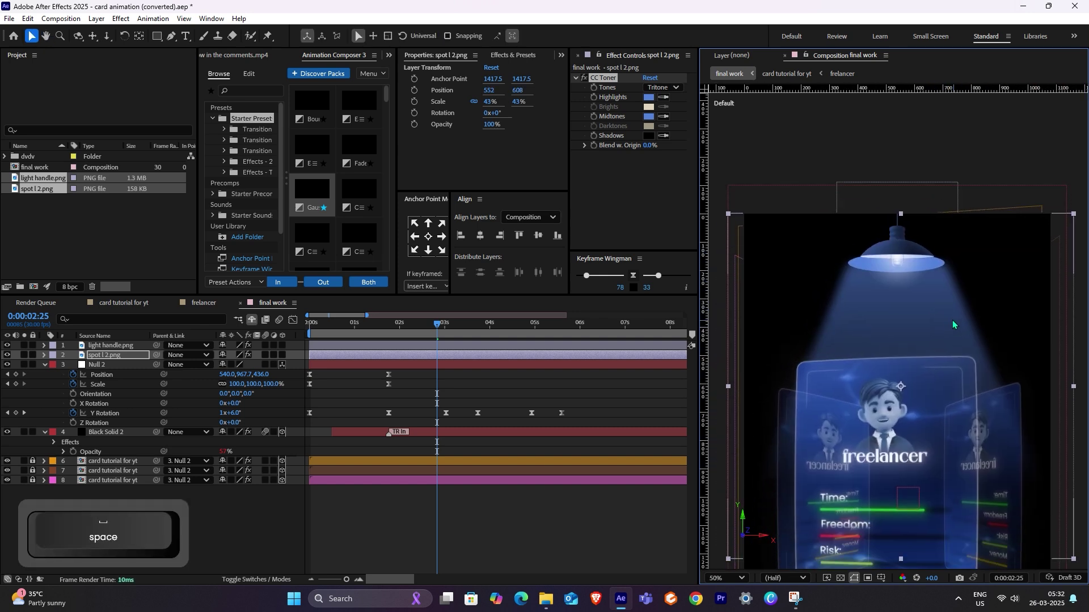
Step: Apply the Corner Pin effect to the spot l 2.png layer
{"action": "scroll", "coordinate": [903, 386], "scroll_direction": "down", "scroll_amount": 2}
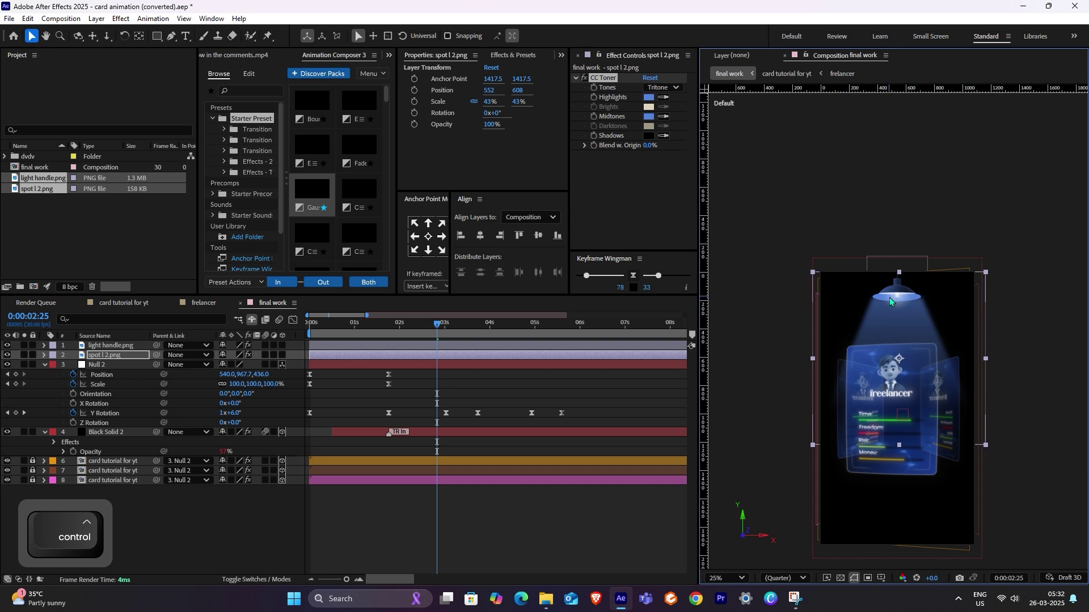
{"action": "key", "text": "ctrl+space"}
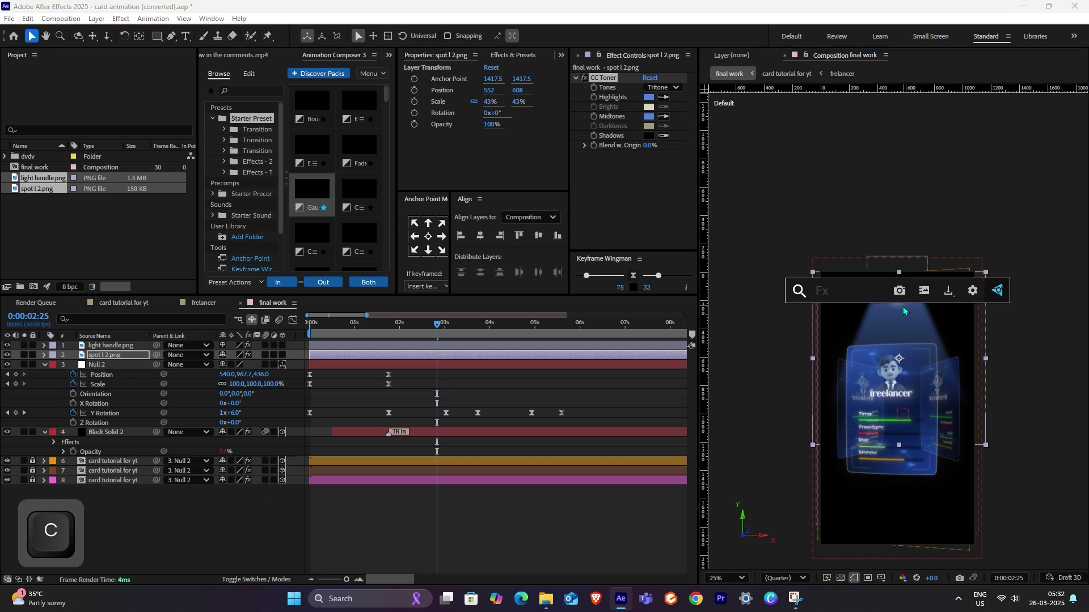
{"action": "type", "text": "cor"}
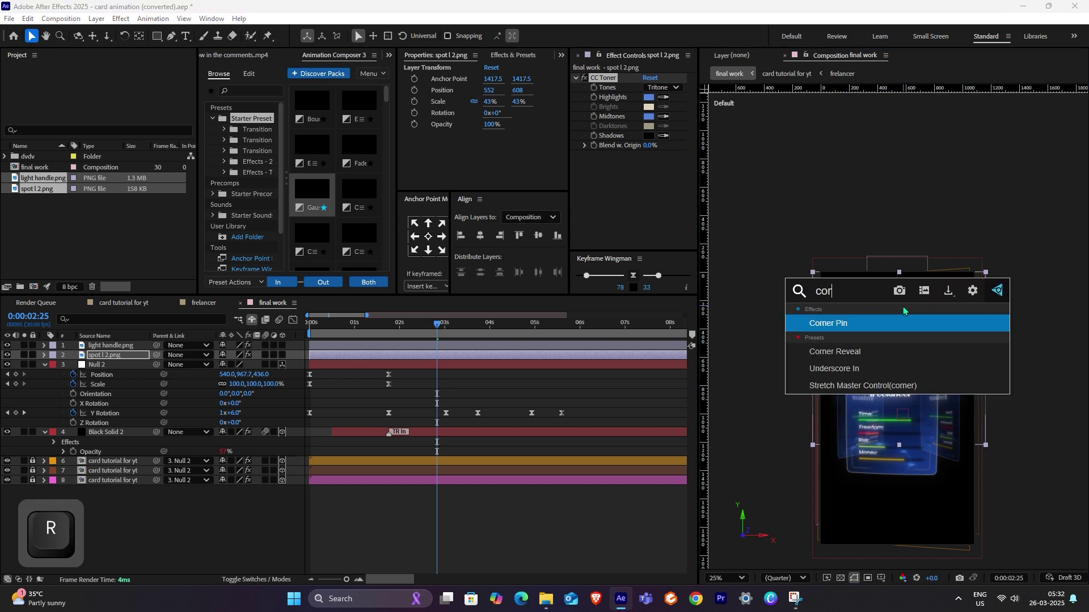
{"action": "left_click", "coordinate": [903, 323]}
Step: Narrow the beam's top to the lamp's width by pulling Corner Pin Upper Left to about 521, 0 and Upper Right to about 2272, 0
{"action": "scroll", "coordinate": [901, 329], "scroll_direction": "up", "scroll_amount": 2}
{"action": "left_click_drag", "start_coordinate": [1072, 213], "coordinate": [1008, 214]}
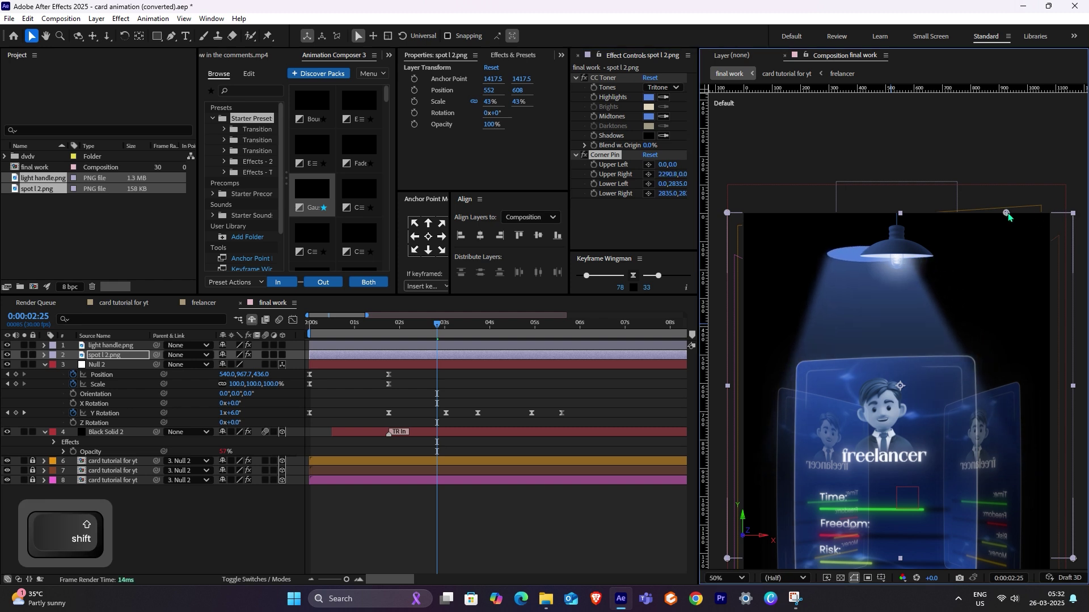
{"action": "left_click_drag", "start_coordinate": [727, 214], "coordinate": [786, 214]}
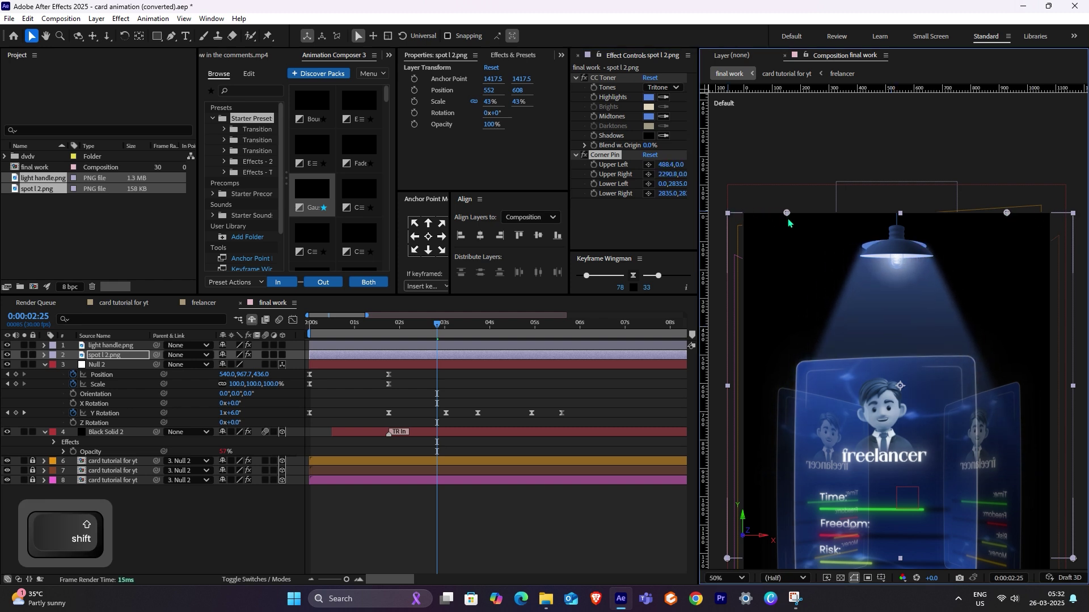
{"action": "scroll", "coordinate": [964, 318], "scroll_direction": "down", "scroll_amount": 2}
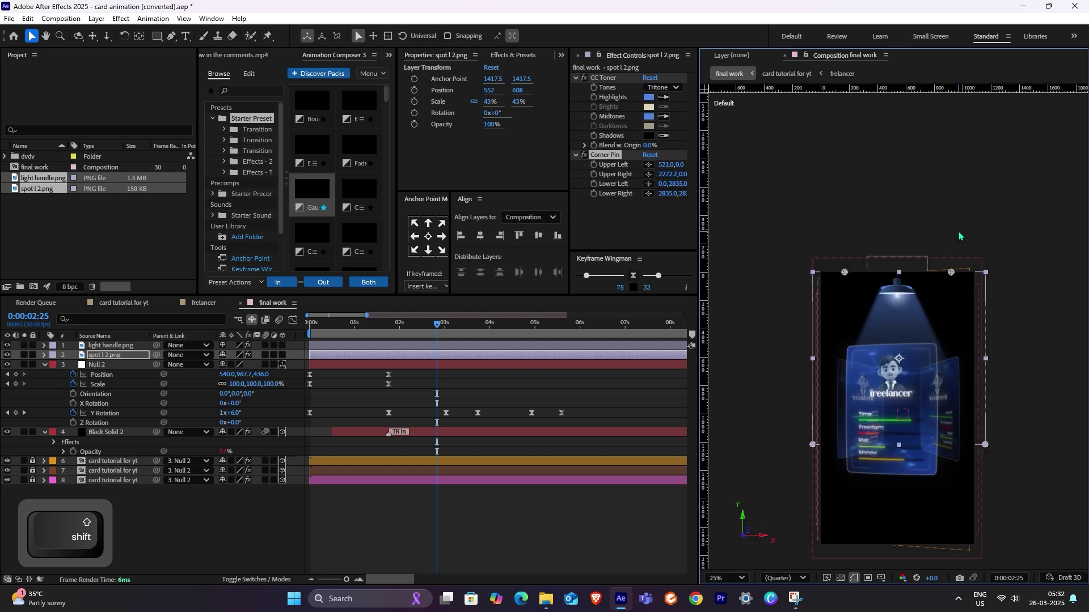
{"action": "scroll", "coordinate": [885, 369], "scroll_direction": "up", "scroll_amount": 2}
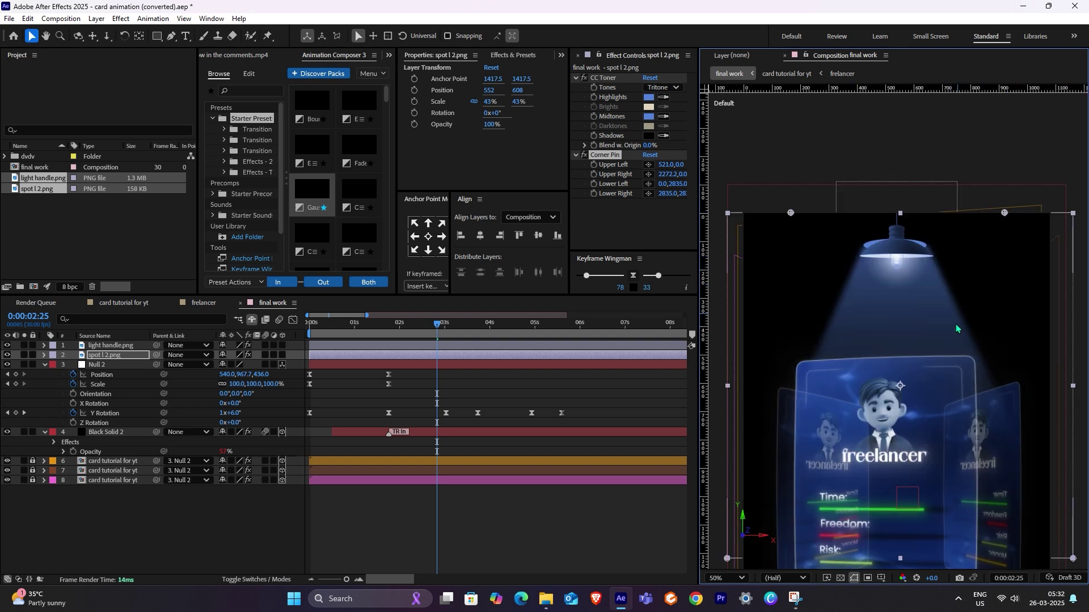
Step: Fine-tune the beam's vertical placement against the lamp shade, moving spot l 2.png to Y position 618
{"action": "scroll", "coordinate": [879, 465], "scroll_direction": "down", "scroll_amount": 2}
{"action": "scroll", "coordinate": [898, 334], "scroll_direction": "up", "scroll_amount": 2}
{"action": "left_click_drag", "start_coordinate": [925, 300], "coordinate": [925, 308]}
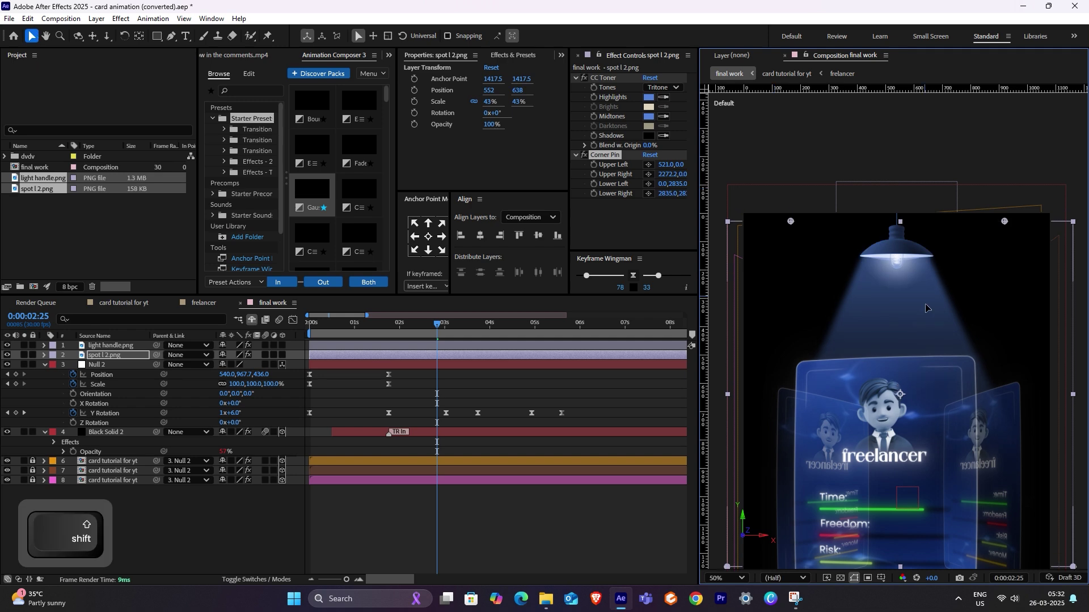
{"action": "scroll", "coordinate": [941, 295], "scroll_direction": "up", "scroll_amount": 2}
{"action": "scroll", "coordinate": [952, 217], "scroll_direction": "down", "scroll_amount": 2}
{"action": "left_click_drag", "start_coordinate": [1022, 298], "coordinate": [1021, 292]}
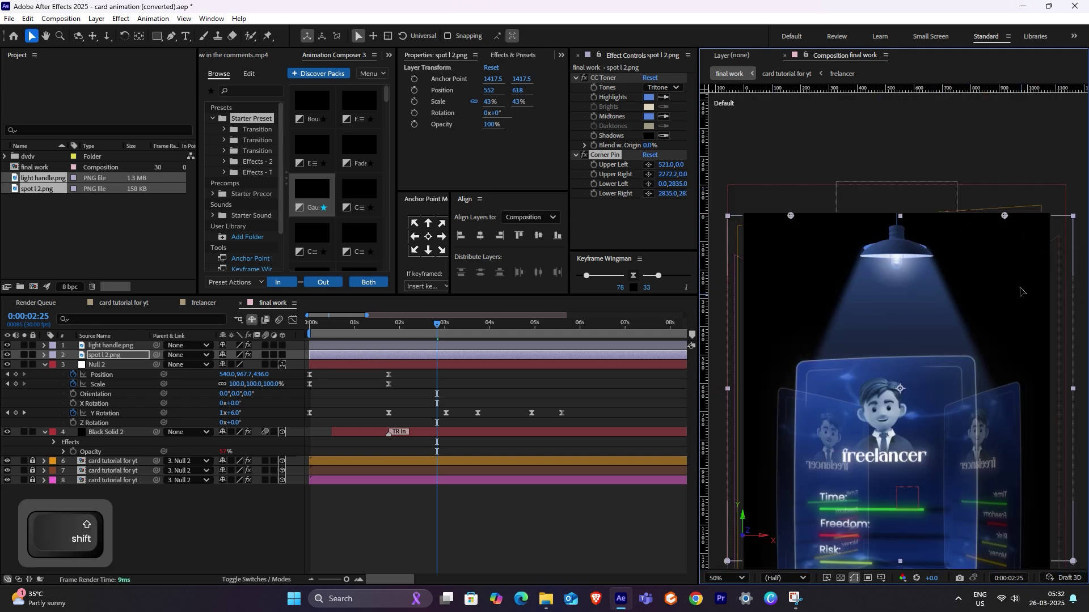
Step: Precompose the spot l 2.png layer
{"action": "left_click", "coordinate": [105, 358]}
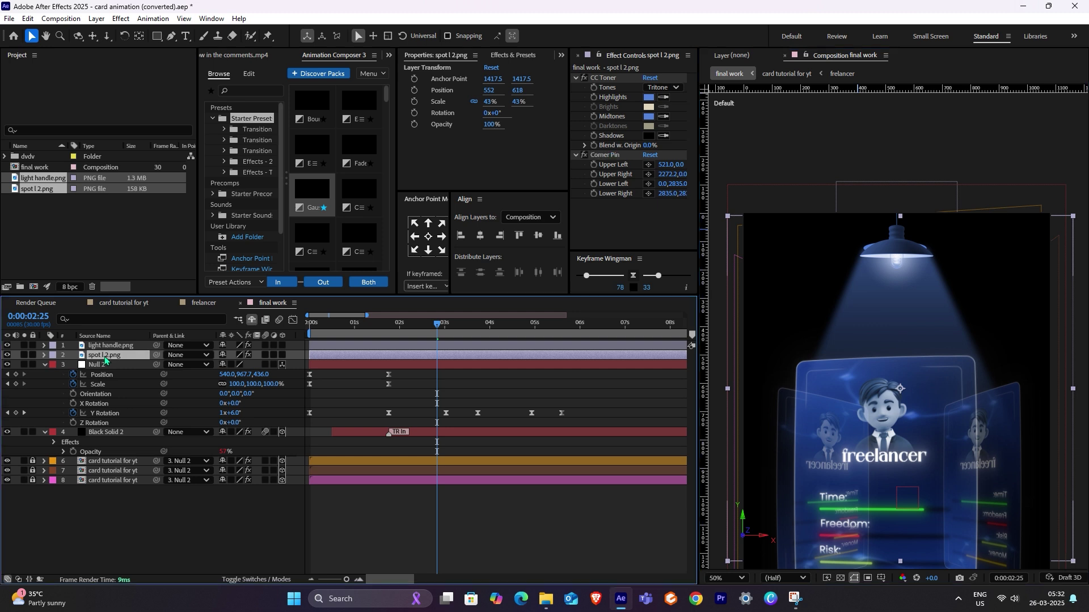
{"action": "key", "text": "ctrl+shift+c"}
{"action": "key", "text": "Return"}
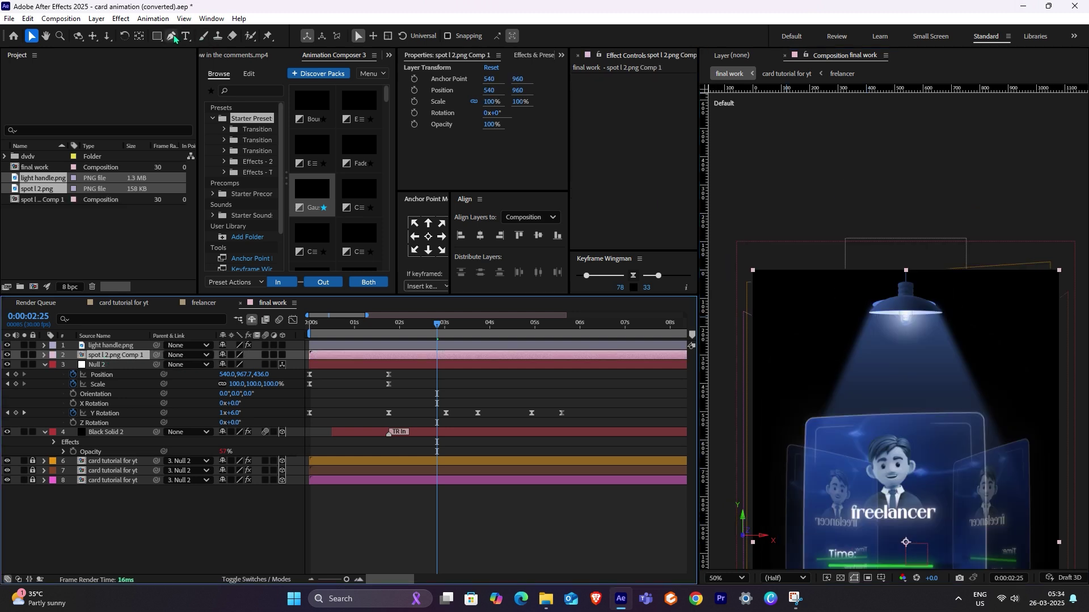
Step: Draw a closed Pen tool mask on the precomposed beam, following the shade's lower rim and enclosing the area around the lamp
{"action": "left_click", "coordinate": [171, 36]}
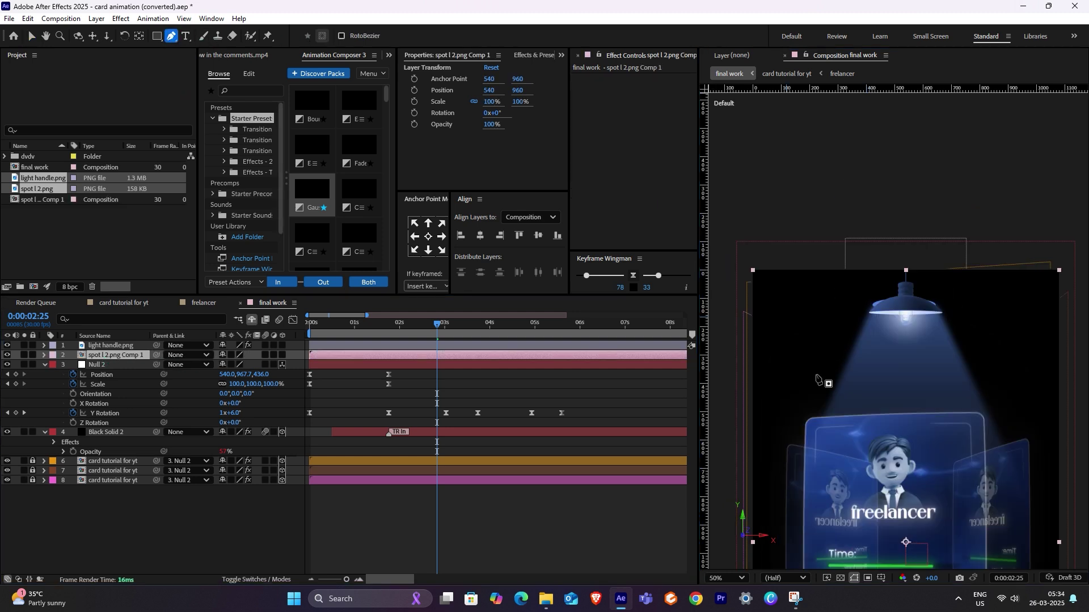
{"action": "scroll", "coordinate": [888, 327], "scroll_direction": "up", "scroll_amount": 2}
{"action": "left_click", "coordinate": [762, 326]}
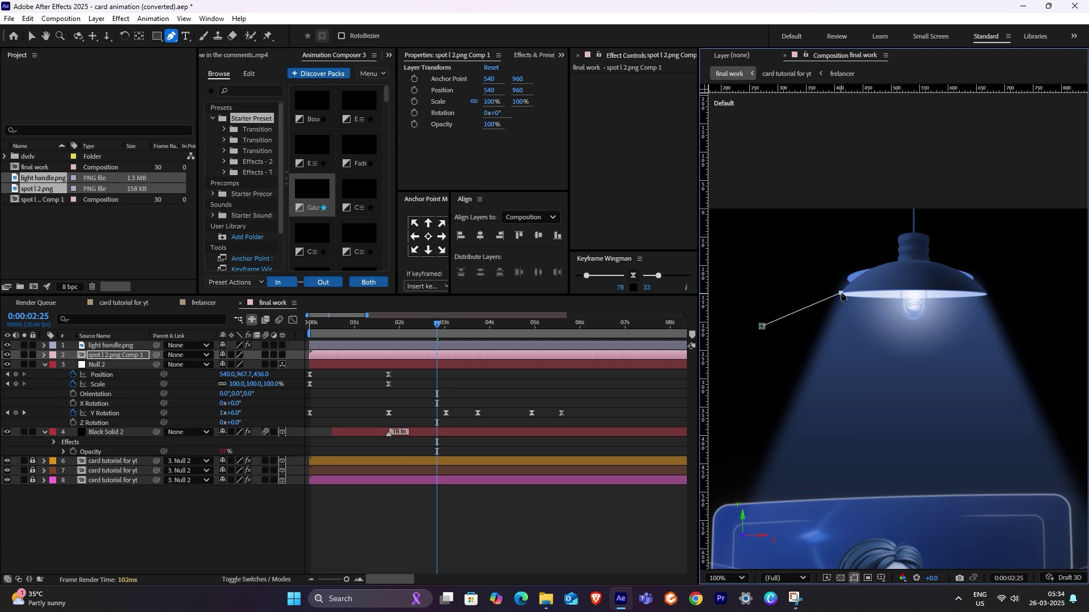
{"action": "left_click_drag", "start_coordinate": [989, 296], "coordinate": [1034, 305]}
{"action": "scroll", "coordinate": [1027, 309], "scroll_direction": "down", "scroll_amount": 1}
{"action": "left_click", "coordinate": [999, 341]}
{"action": "left_click", "coordinate": [1027, 285]}
{"action": "left_click", "coordinate": [981, 238]}
{"action": "left_click", "coordinate": [807, 235]}
{"action": "left_click", "coordinate": [806, 306]}
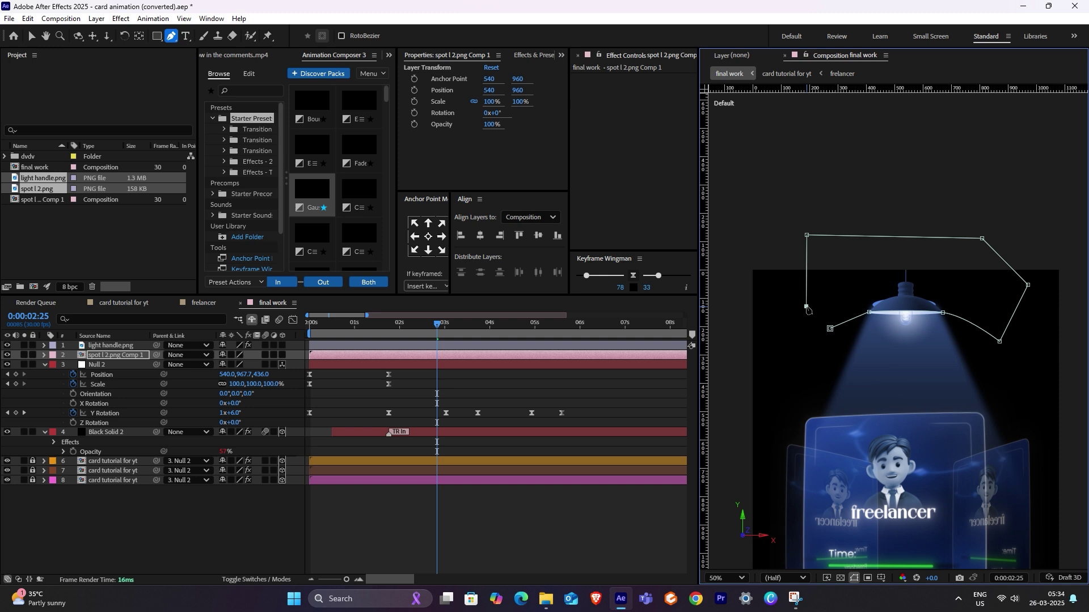
{"action": "left_click", "coordinate": [829, 330]}
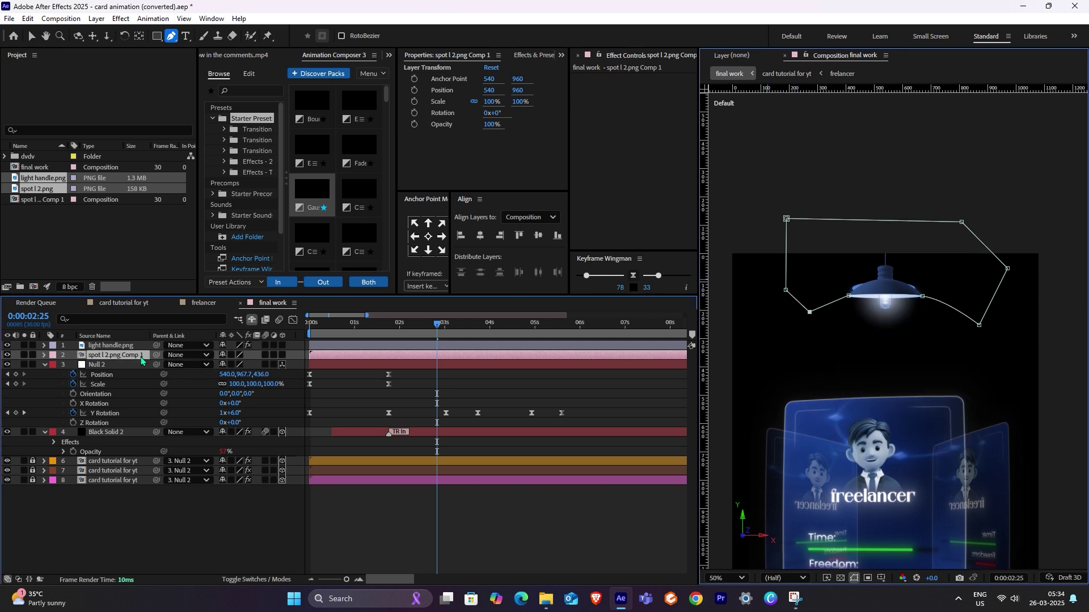
Step: Invert Mask 1 on spot l 2.png Comp 1 so the beam is cut away inside the outline around the lamp
{"action": "key", "text": "m"}
{"action": "left_click", "coordinate": [262, 365]}
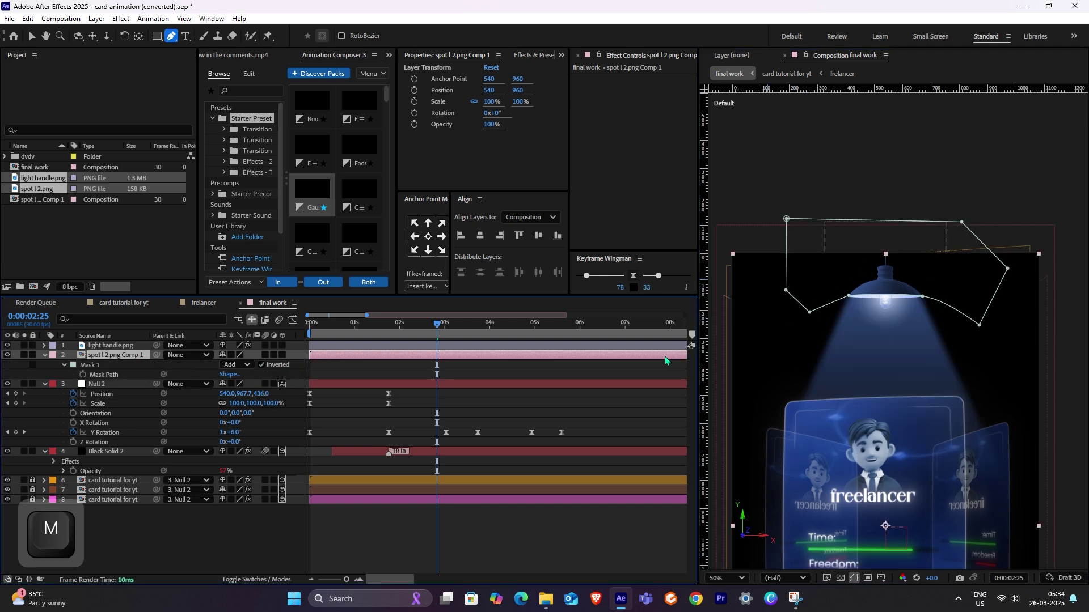
{"action": "left_click", "coordinate": [31, 38]}
{"action": "left_click", "coordinate": [976, 161]}
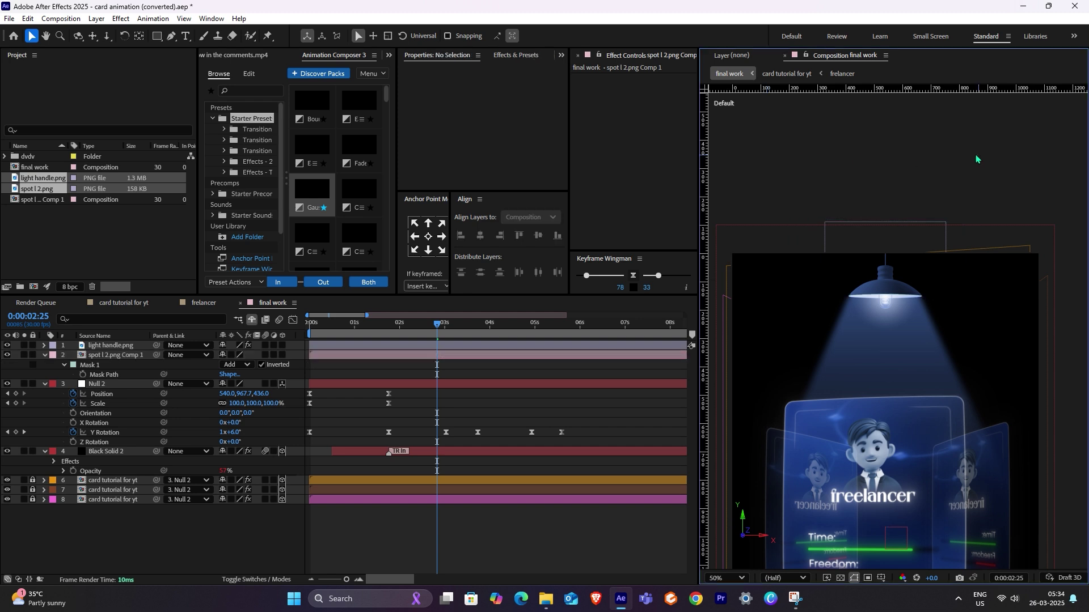
{"action": "scroll", "coordinate": [954, 197], "scroll_direction": "down", "scroll_amount": 2}
{"action": "key", "text": "ctrl+z"}
{"action": "left_click", "coordinate": [957, 208]}
{"action": "scroll", "coordinate": [899, 335], "scroll_direction": "up", "scroll_amount": 2}
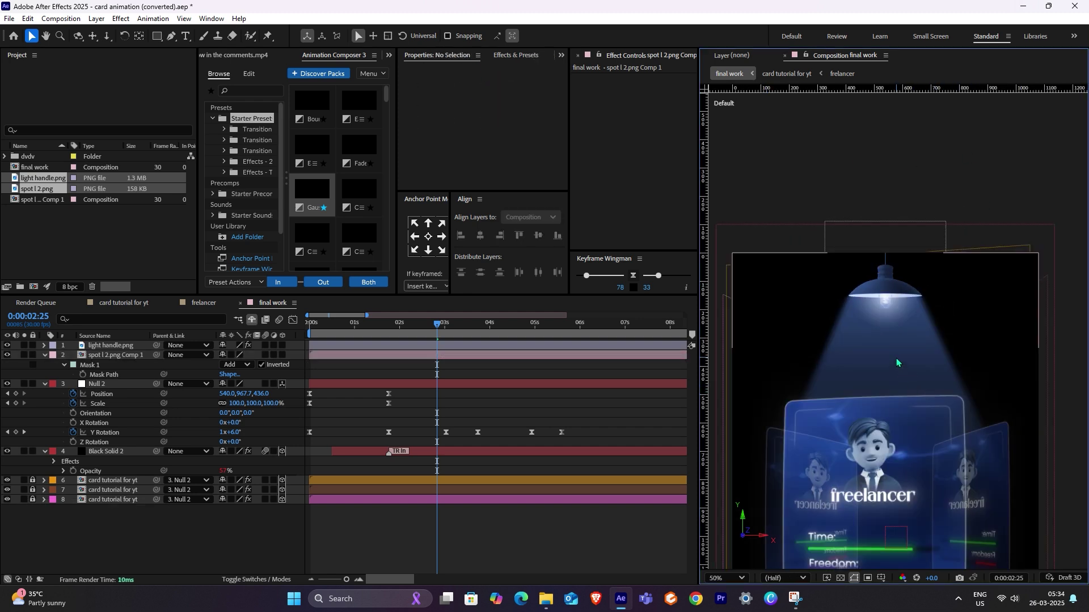
Step: Move the spot l 2.png Comp 1 layer above light handle.png in the layer stack and check the beam against the shade
{"action": "left_click", "coordinate": [897, 316]}
{"action": "left_click_drag", "start_coordinate": [114, 356], "coordinate": [99, 344]}
{"action": "scroll", "coordinate": [922, 292], "scroll_direction": "up", "scroll_amount": 1}
{"action": "scroll", "coordinate": [902, 319], "scroll_direction": "down", "scroll_amount": 1}
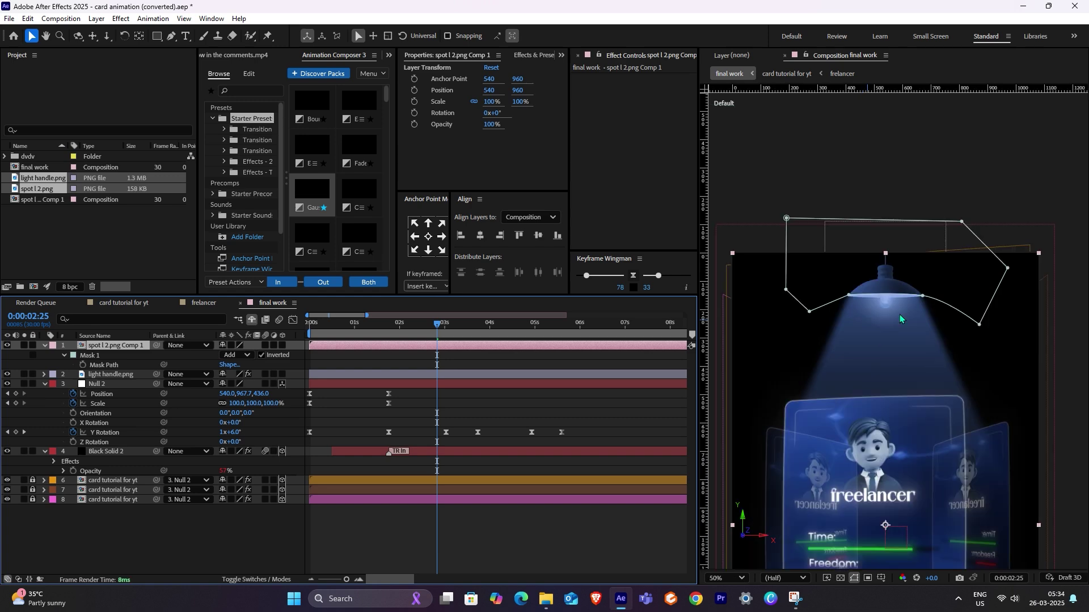
{"action": "left_click", "coordinate": [890, 336]}
{"action": "scroll", "coordinate": [925, 317], "scroll_direction": "down", "scroll_amount": 1}
{"action": "left_click", "coordinate": [1019, 162]}
{"action": "scroll", "coordinate": [943, 375], "scroll_direction": "up", "scroll_amount": 1}
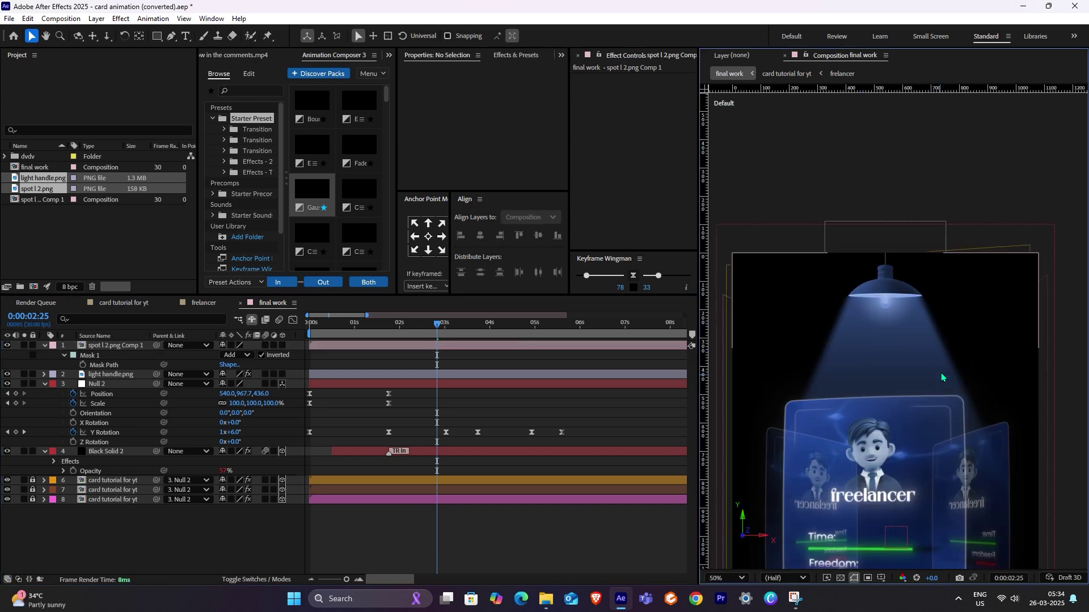
{"action": "scroll", "coordinate": [919, 323], "scroll_direction": "down", "scroll_amount": 1}
{"action": "left_click", "coordinate": [911, 356]}
{"action": "scroll", "coordinate": [904, 358], "scroll_direction": "up", "scroll_amount": 1}
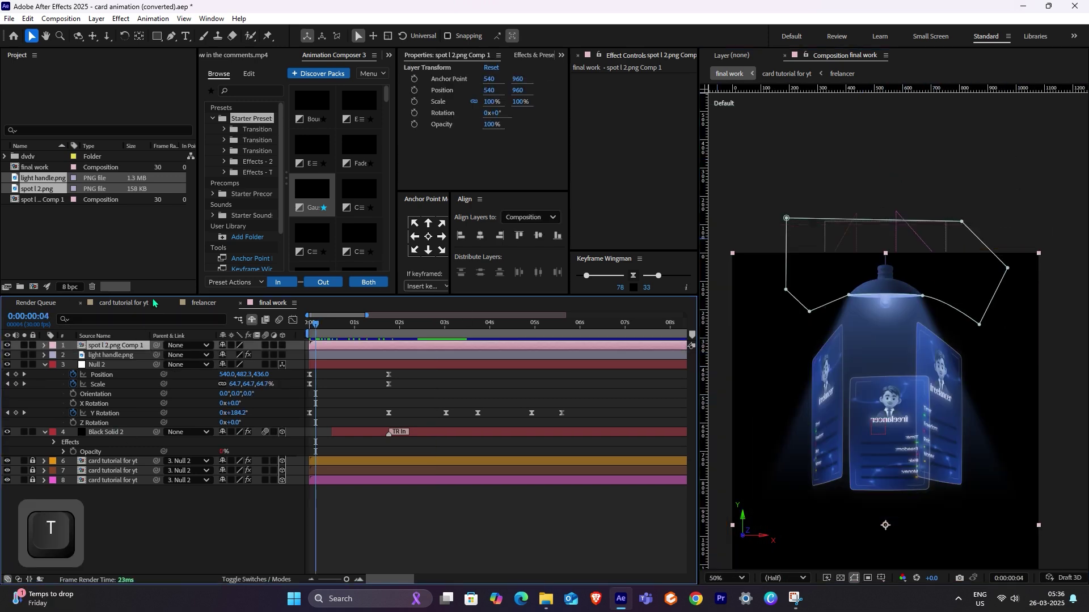
Step: Add the expression wiggle(10,15)-30 to the Opacity of spot l 2.png Comp 1 so the light flickers
{"action": "key", "text": "t"}
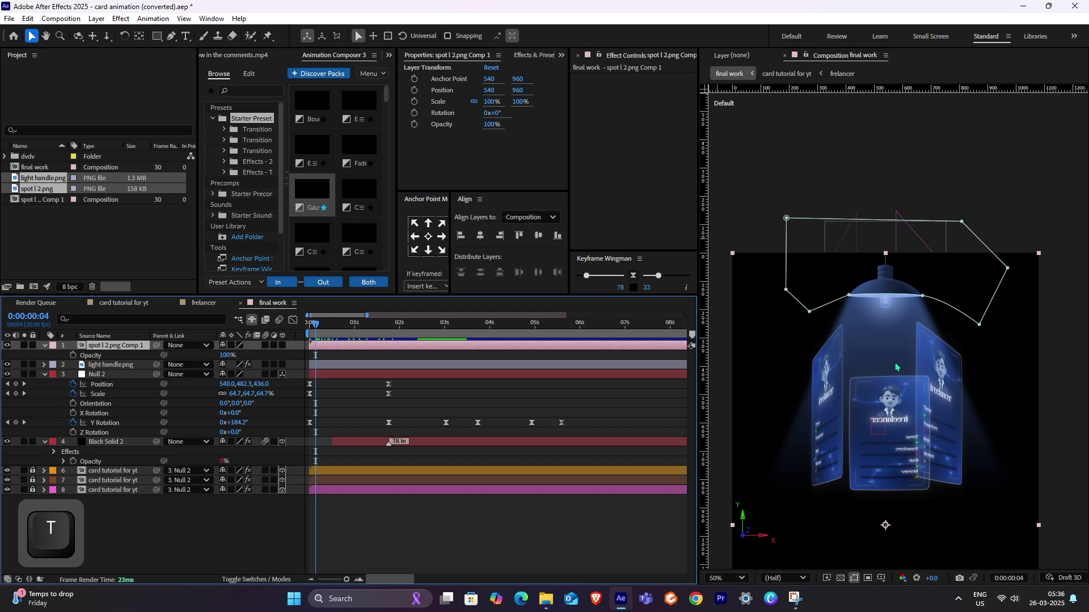
{"action": "key", "text": "ctrl+z"}
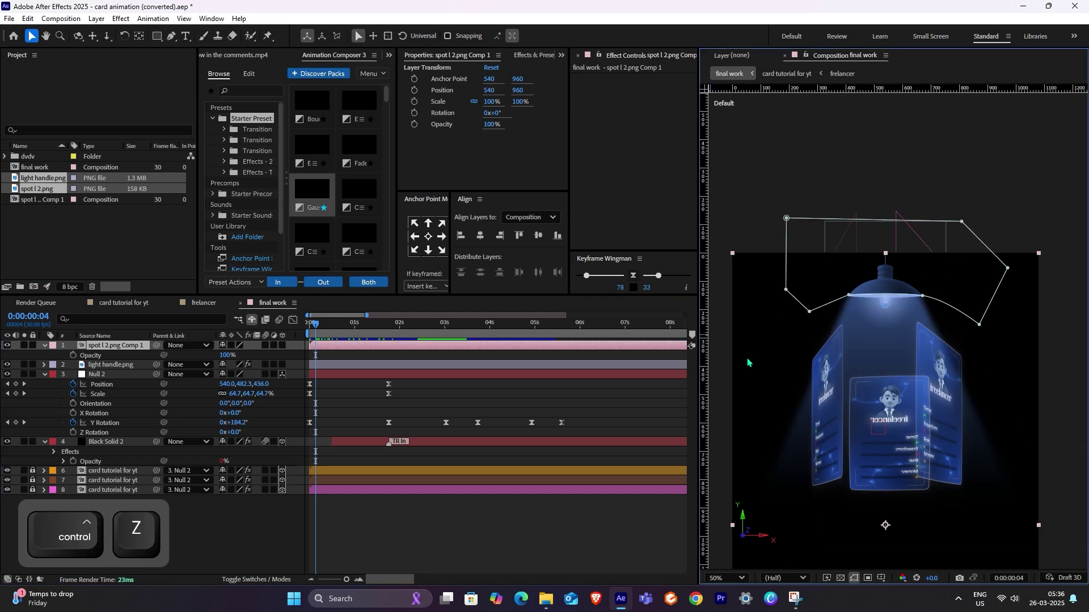
{"action": "left_click", "coordinate": [73, 355], "text": "alt"}
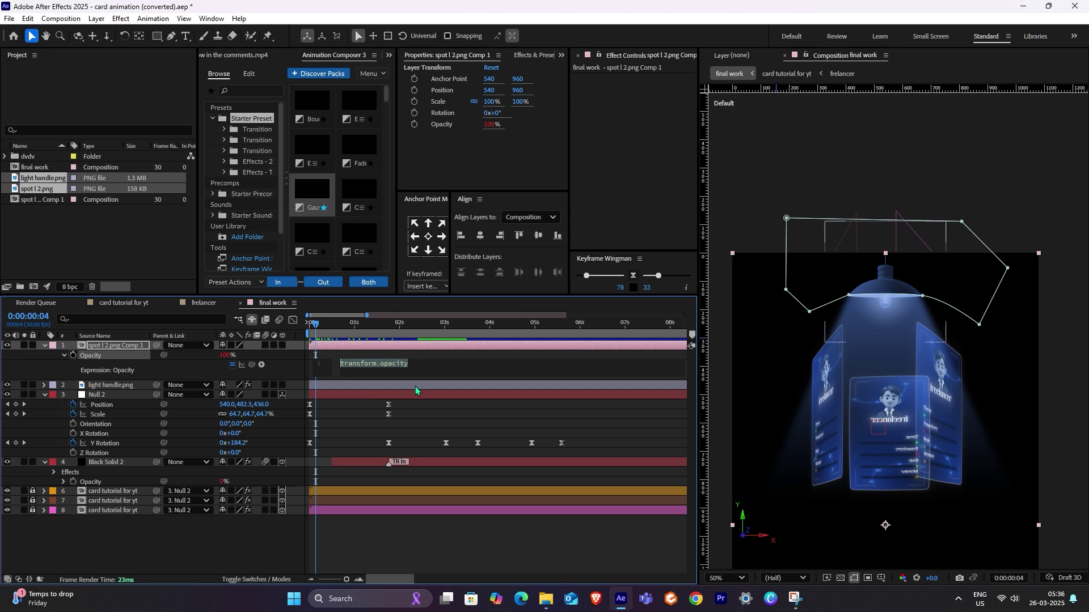
{"action": "type", "text": "wi"}
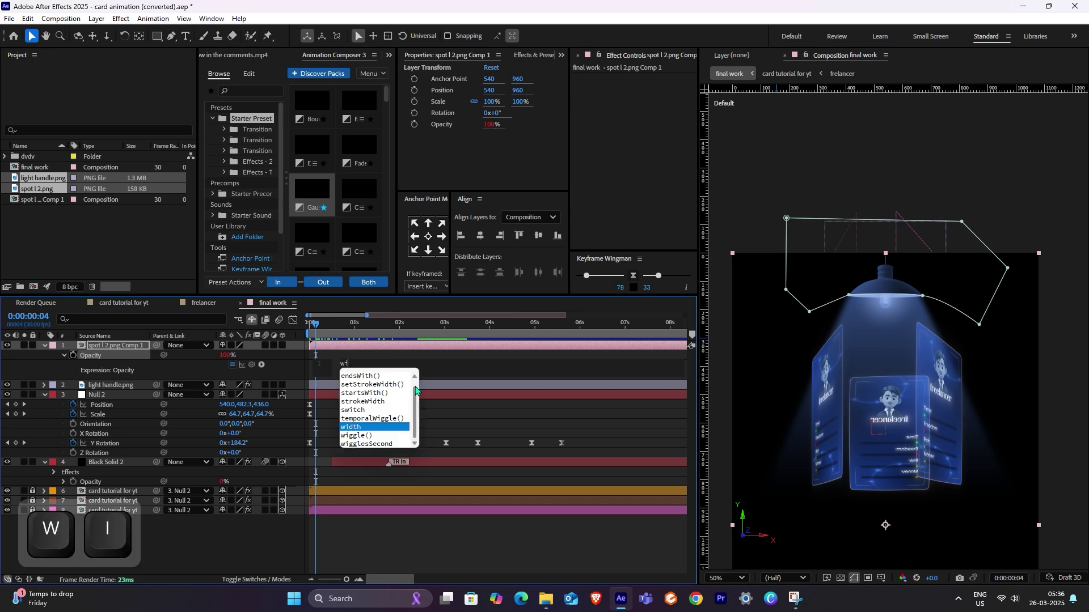
{"action": "key", "text": "Return"}
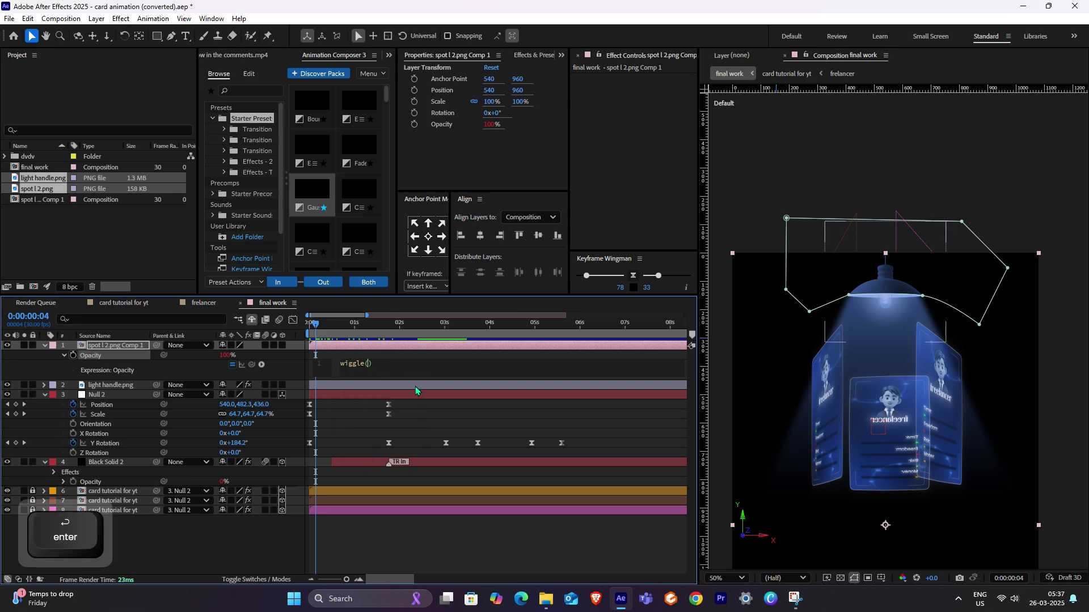
{"action": "type", "text": "10,15"}
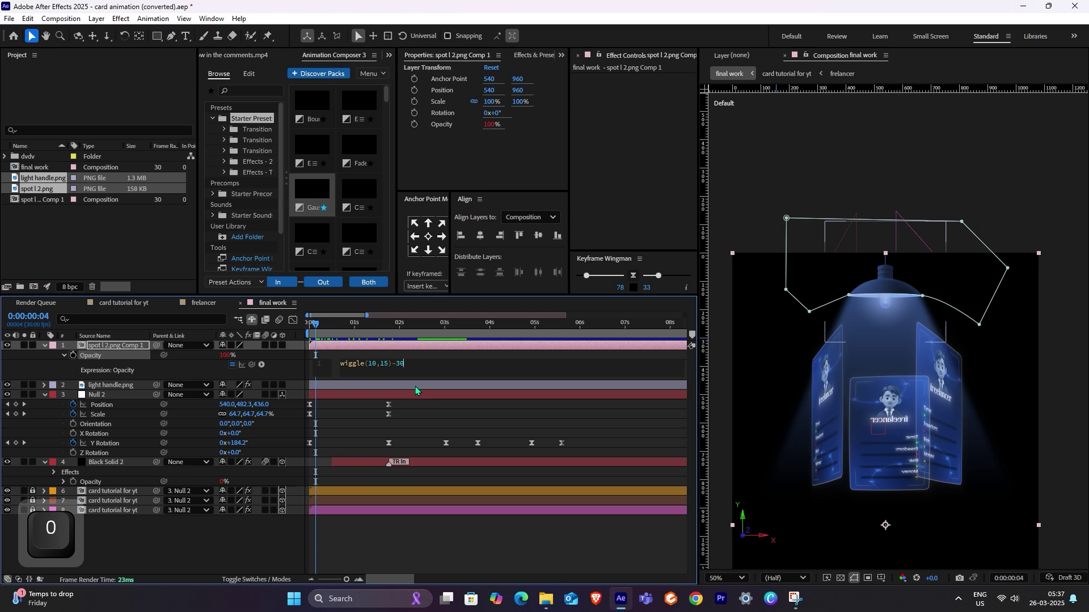
Step: Preview the light flicker from the start of the composition with the whole frame fitted in the viewer
{"action": "left_click_drag", "start_coordinate": [339, 323], "coordinate": [308, 325]}
{"action": "key", "text": "space"}
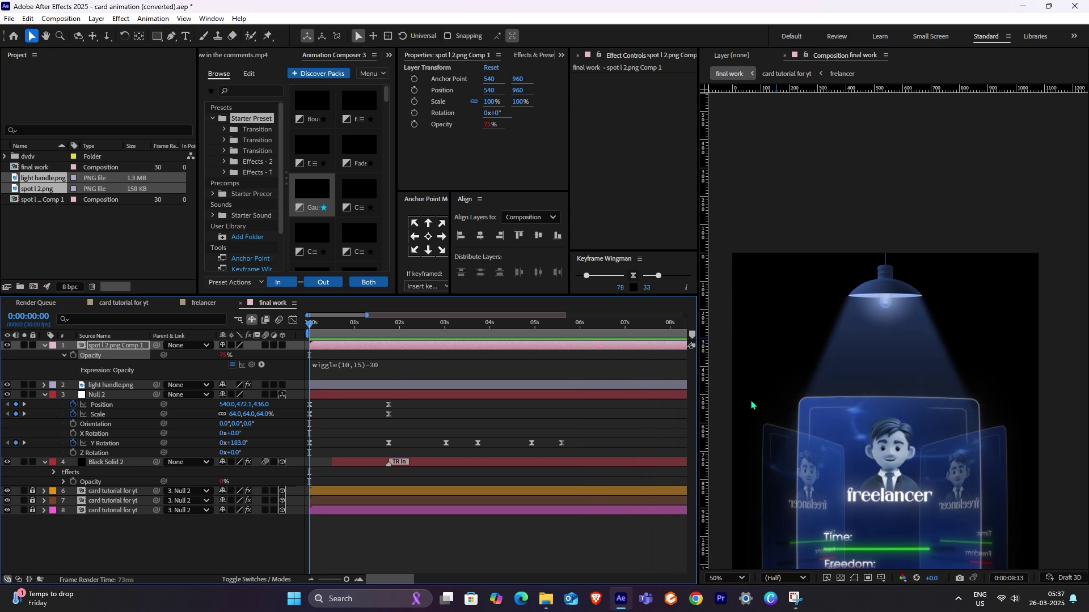
{"action": "scroll", "coordinate": [561, 363], "scroll_direction": "down", "scroll_amount": 2}
{"action": "scroll", "coordinate": [1021, 431], "scroll_direction": "down", "scroll_amount": 2}
{"action": "left_click", "coordinate": [1025, 433]}
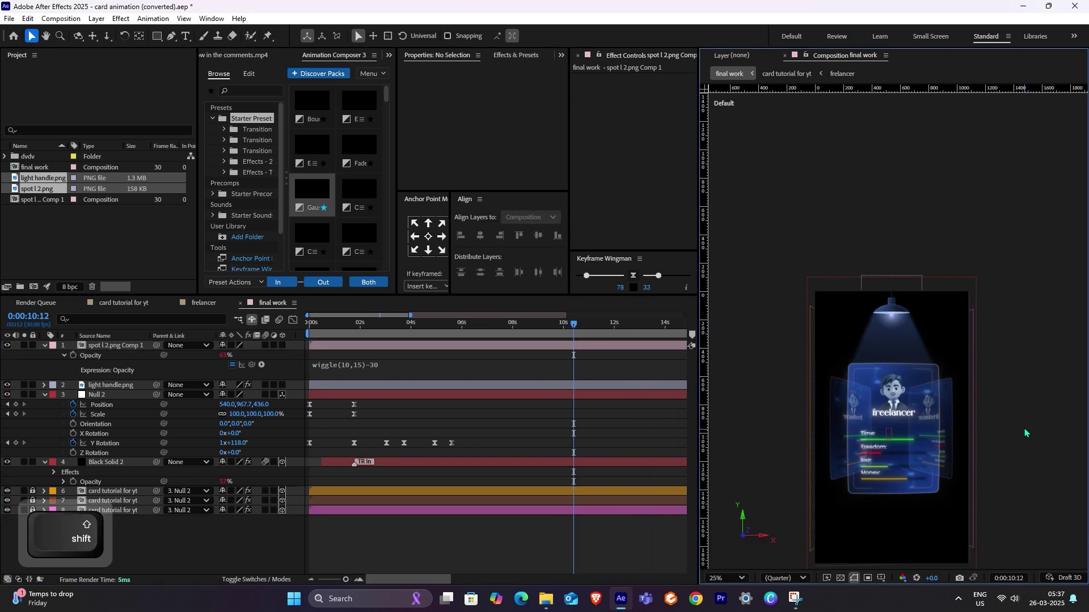
{"action": "key", "text": "shift+z"}
{"action": "key", "text": "space"}
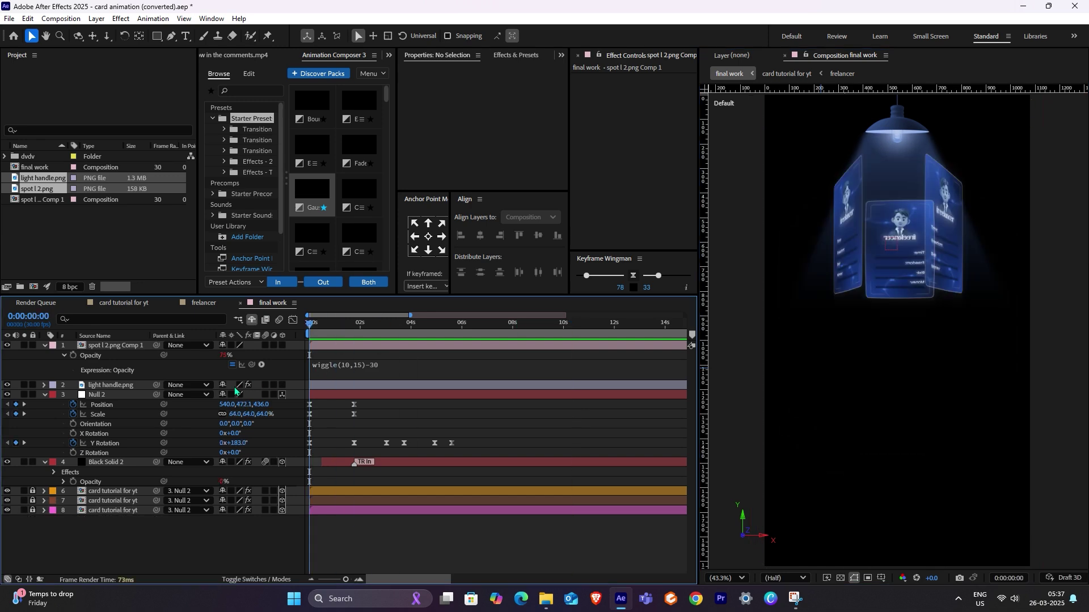
Step: Show only the Opacity property of Black Solid 2 and play the card animation again
{"action": "left_click", "coordinate": [468, 461]}
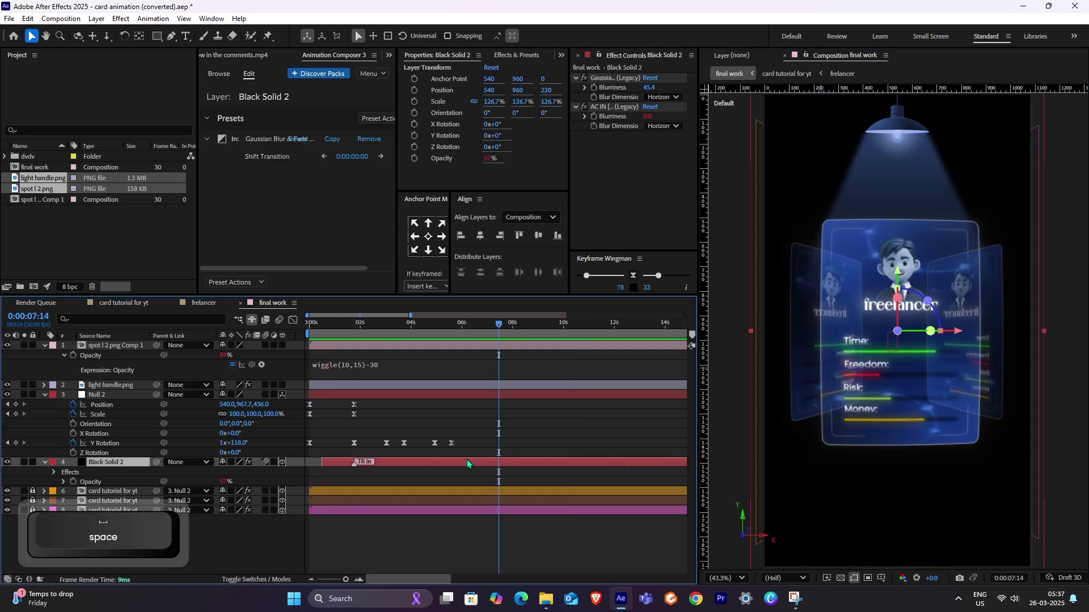
{"action": "key", "text": "t"}
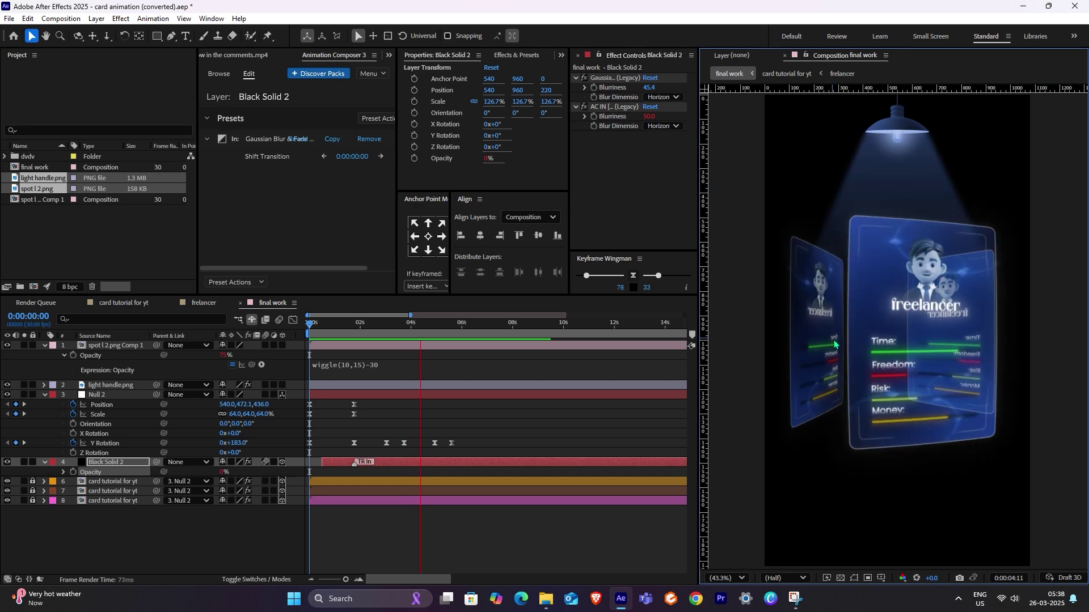
{"action": "key", "text": "space"}
{"action": "key", "text": "space"}
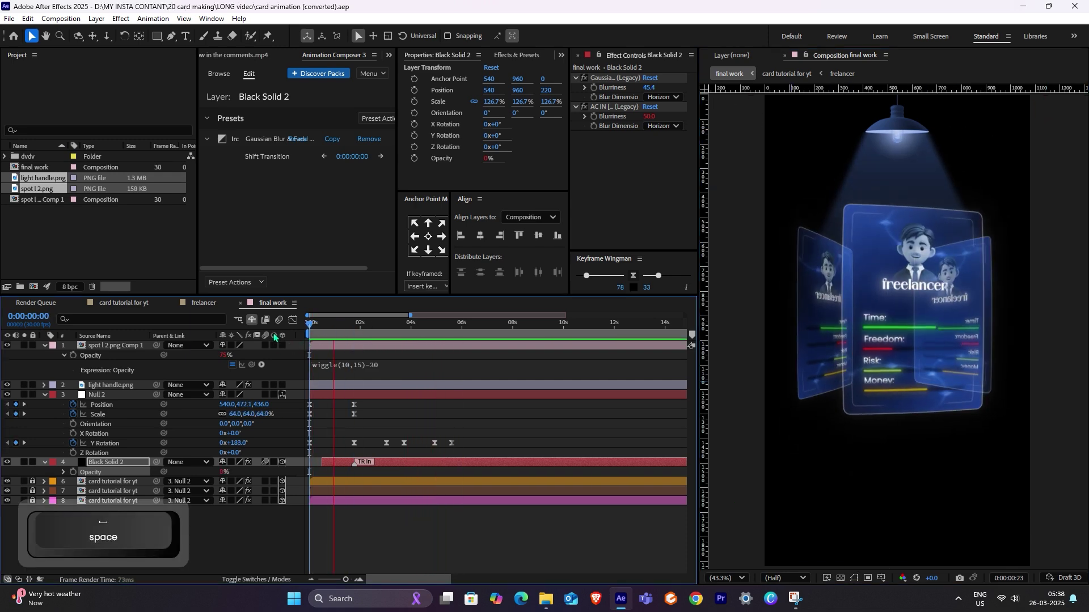
Step: Collapse the expanded properties of the Null 2 and spot l 2.png Comp 1 layers in the timeline
{"action": "left_click", "coordinate": [122, 385]}
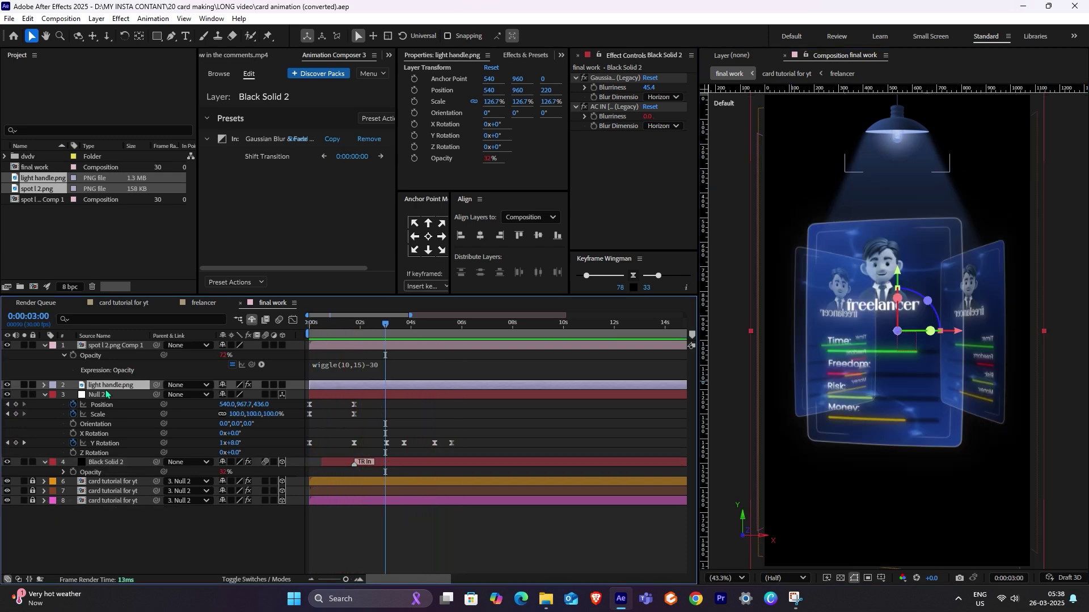
{"action": "left_click", "coordinate": [45, 395]}
{"action": "left_click", "coordinate": [130, 523]}
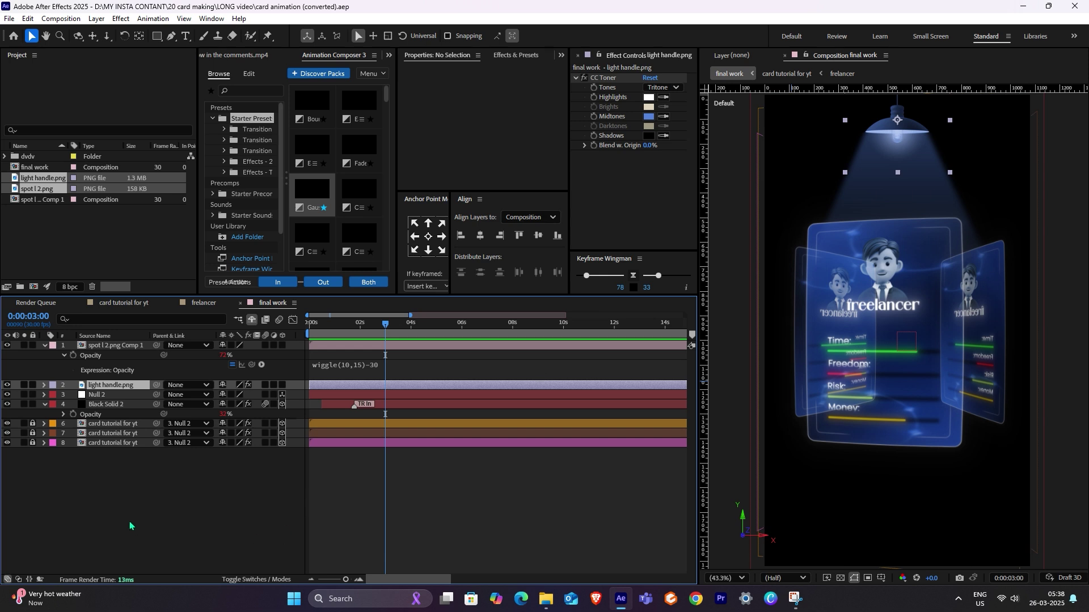
{"action": "left_click", "coordinate": [45, 346]}
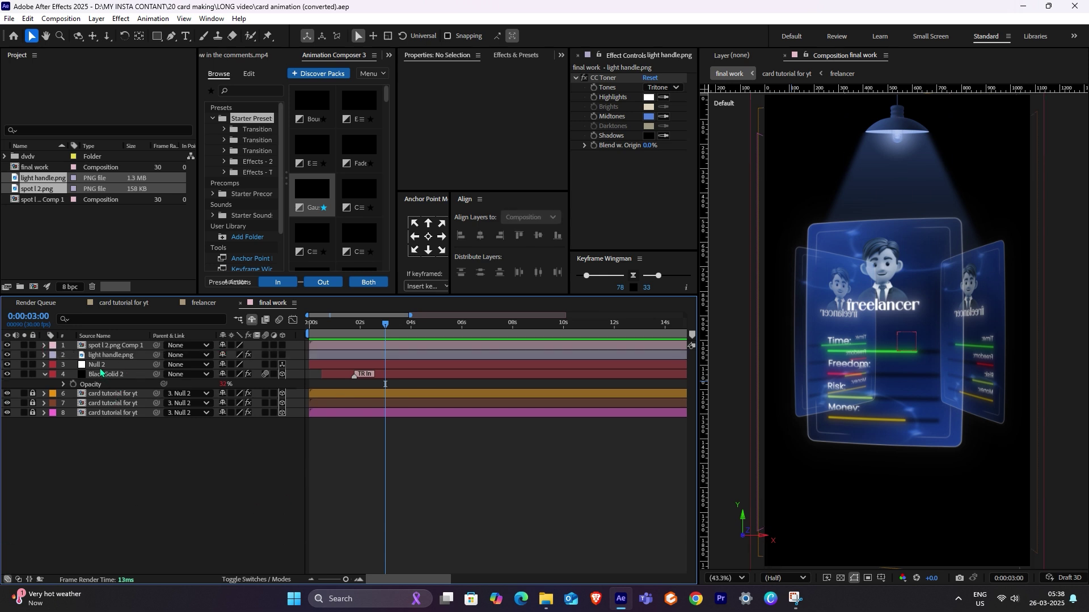
Step: Unlock the three card tutorial for yt layers and duplicate them together with Null 2
{"action": "left_click", "coordinate": [101, 364]}
{"action": "left_click", "coordinate": [102, 414], "text": "shift"}
{"action": "left_click_drag", "start_coordinate": [33, 393], "coordinate": [32, 413]}
{"action": "left_click", "coordinate": [102, 413], "text": "ctrl"}
{"action": "left_click", "coordinate": [102, 404], "text": "ctrl"}
{"action": "left_click", "coordinate": [101, 393], "text": "ctrl"}
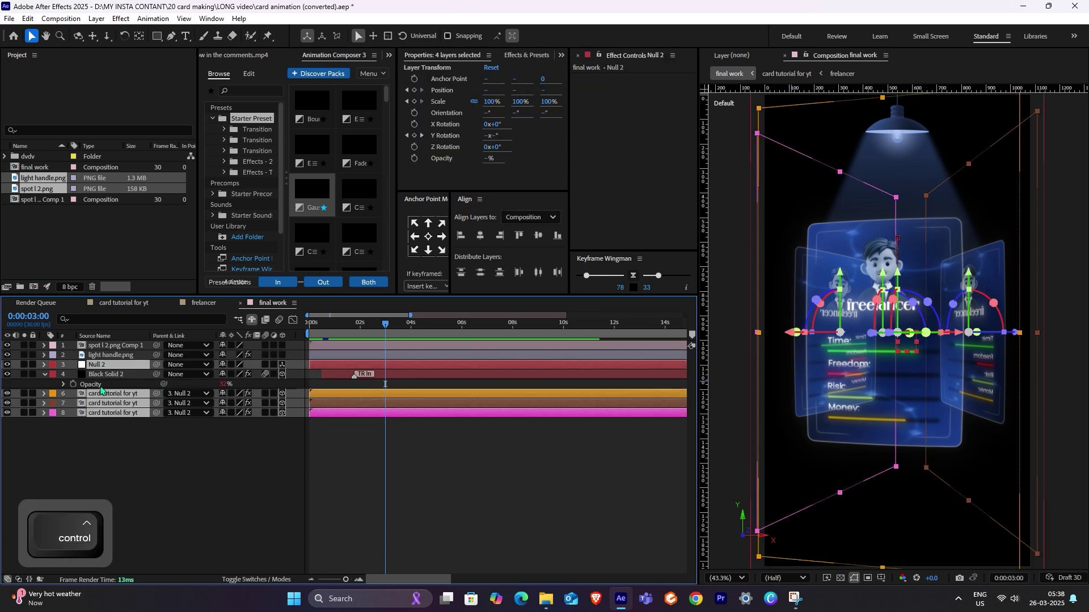
{"action": "left_click", "coordinate": [90, 375], "text": "ctrl"}
{"action": "left_click", "coordinate": [93, 374], "text": "ctrl"}
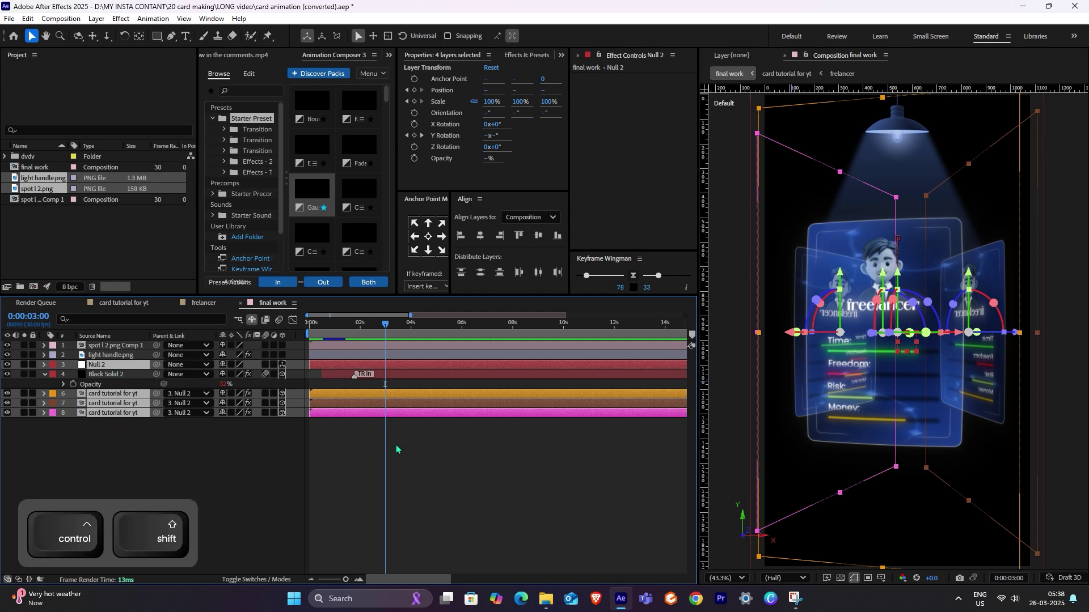
{"action": "key", "text": "ctrl+shift+c"}
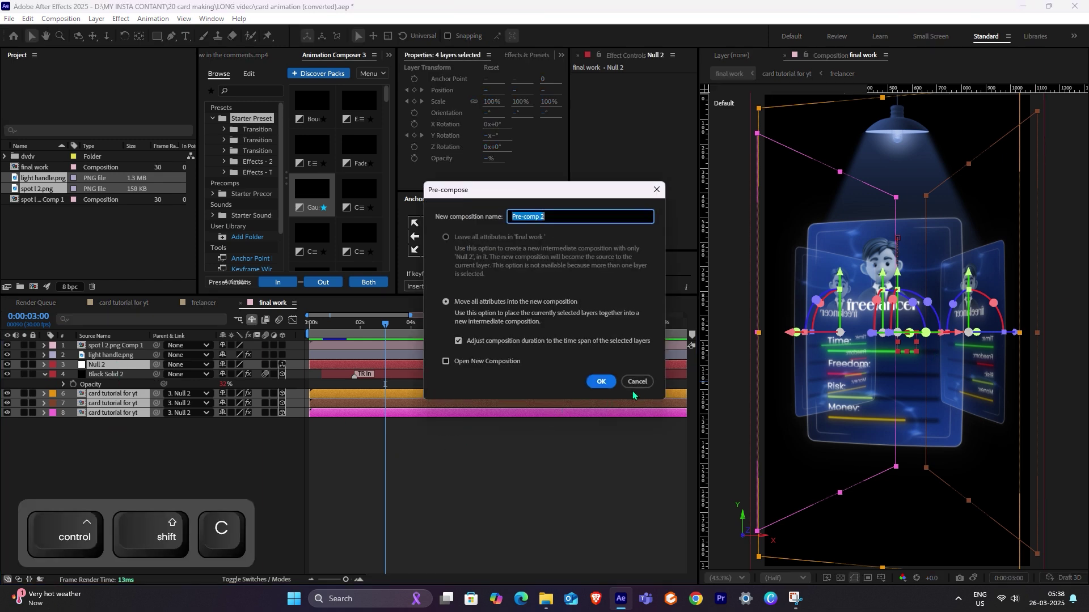
{"action": "left_click", "coordinate": [636, 385]}
{"action": "key", "text": "ctrl+d"}
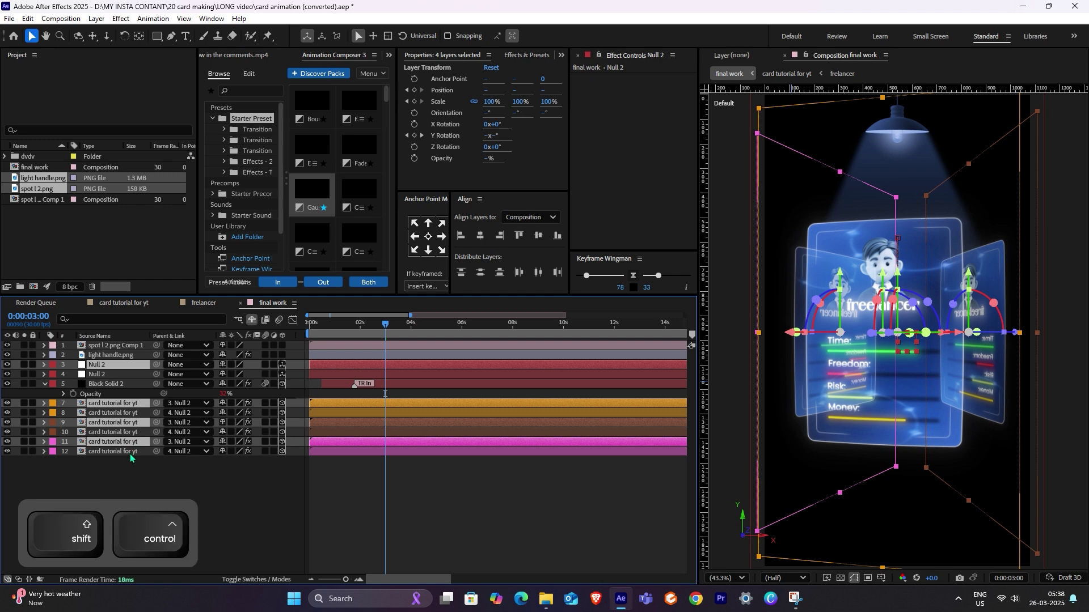
Step: Precompose the duplicated null and card layers into a composition named shadow, moving all attributes into it
{"action": "key", "text": "ctrl+shift+c"}
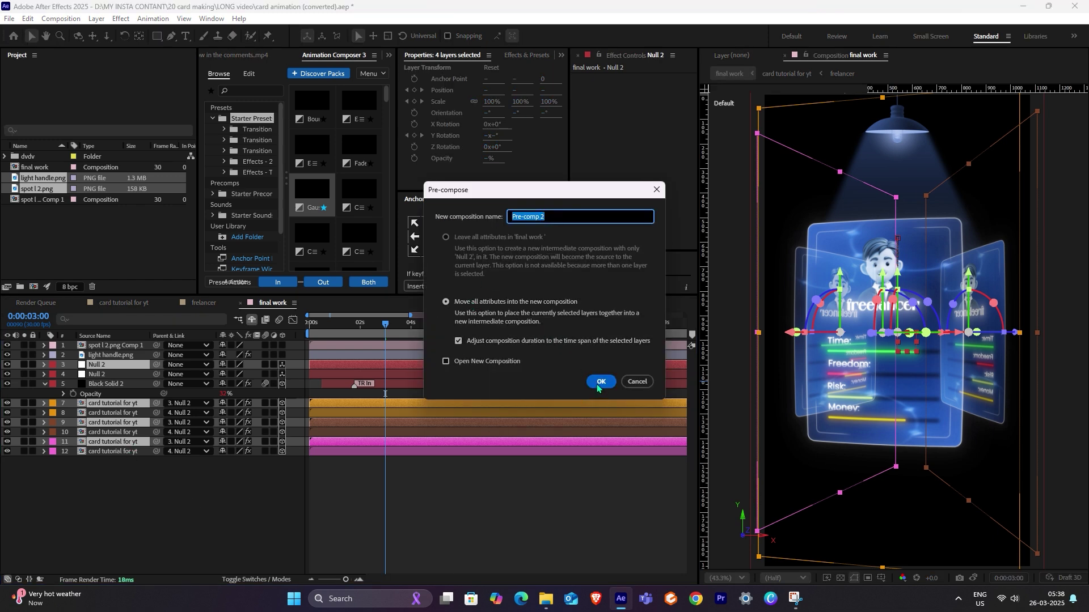
{"action": "type", "text": "shadow"}
{"action": "key", "text": "Return"}
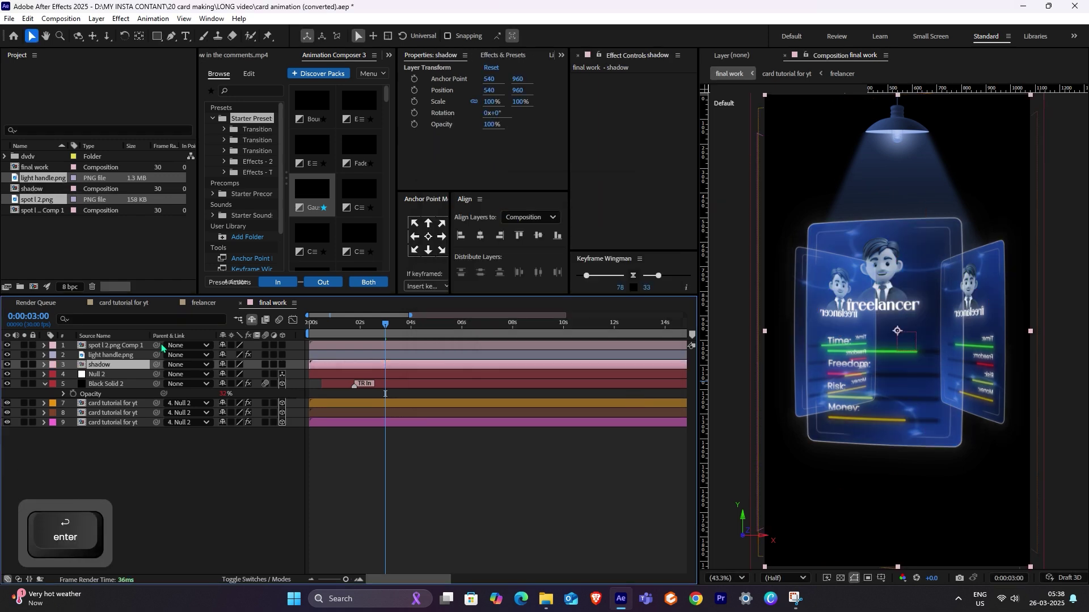
Step: Give the shadow layer a green label and move it to the bottom of the layer stack
{"action": "left_click", "coordinate": [52, 364]}
{"action": "left_click", "coordinate": [85, 270]}
{"action": "left_click_drag", "start_coordinate": [102, 365], "coordinate": [161, 462]}
{"action": "scroll", "coordinate": [1043, 404], "scroll_direction": "down", "scroll_amount": 2}
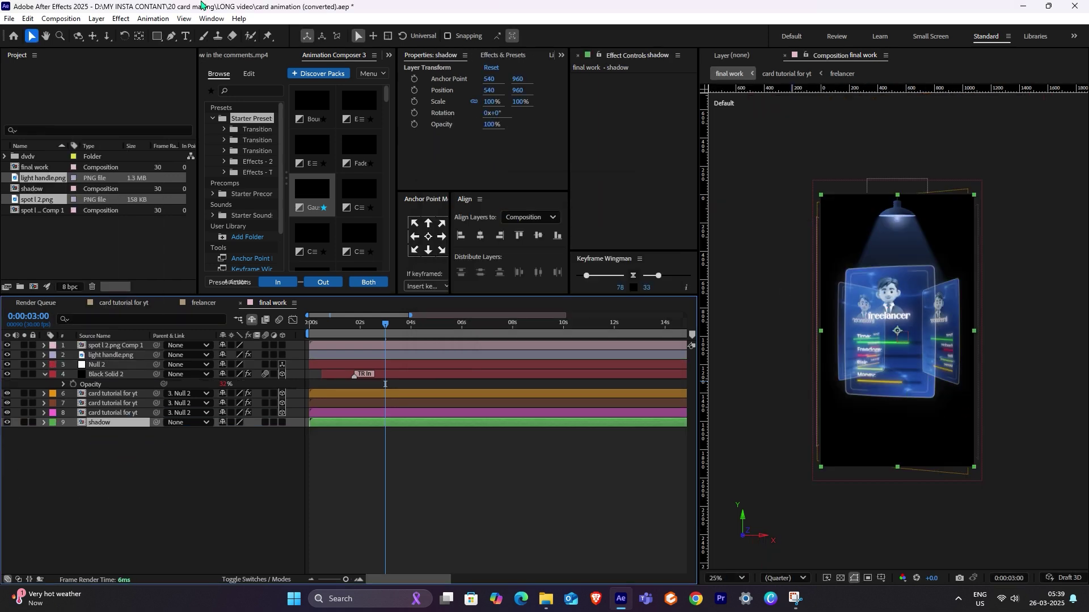
Step: Move the shadow layer's anchor point to about 540, 1428 and flip the layer downward, with Y scale about -72.8% and Y position about 1492
{"action": "left_click", "coordinate": [139, 35]}
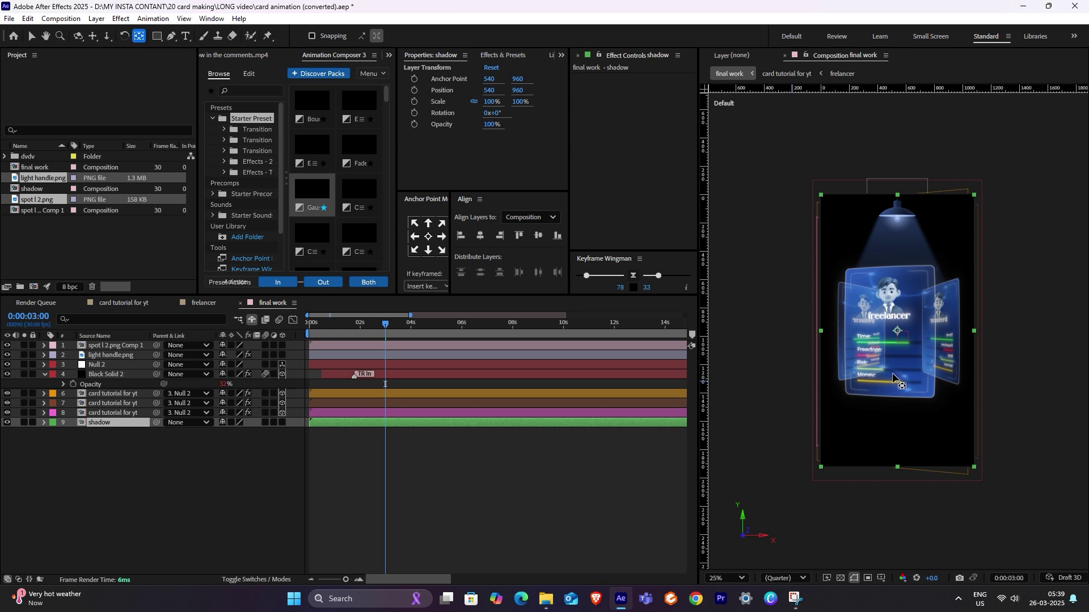
{"action": "left_click_drag", "start_coordinate": [899, 334], "coordinate": [899, 399]}
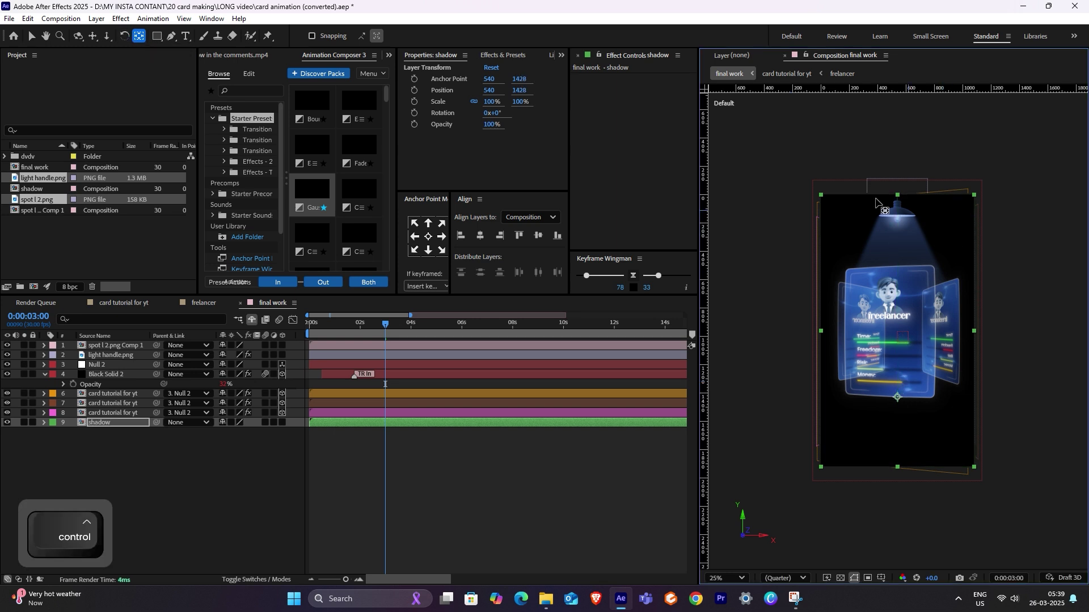
{"action": "key", "text": "v"}
{"action": "left_click_drag", "start_coordinate": [898, 196], "coordinate": [899, 530]}
Step: Draw a wide rectangular mask over the upper part of the reflection and feather it by about 420 pixels
{"action": "key", "text": "q"}
{"action": "mouse_move", "coordinate": [739, 315]}
{"action": "left_mouse_down"}
{"action": "mouse_move", "coordinate": [994, 447]}
{"action": "mouse_move", "coordinate": [1019, 443]}
{"action": "left_mouse_up"}
{"action": "key", "text": "f"}
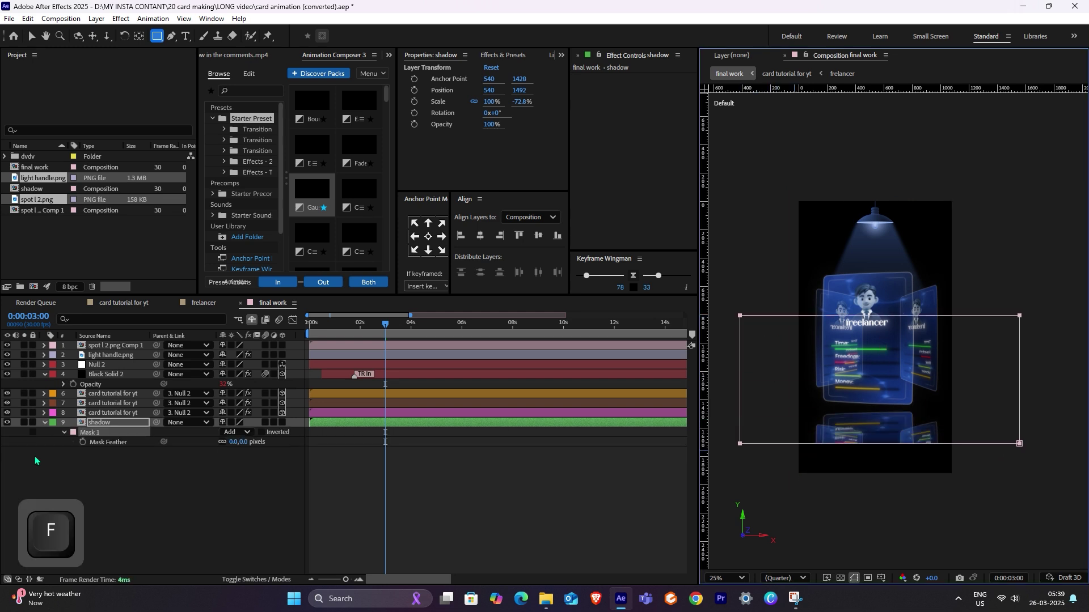
{"action": "left_click_drag", "start_coordinate": [238, 441], "coordinate": [356, 439]}
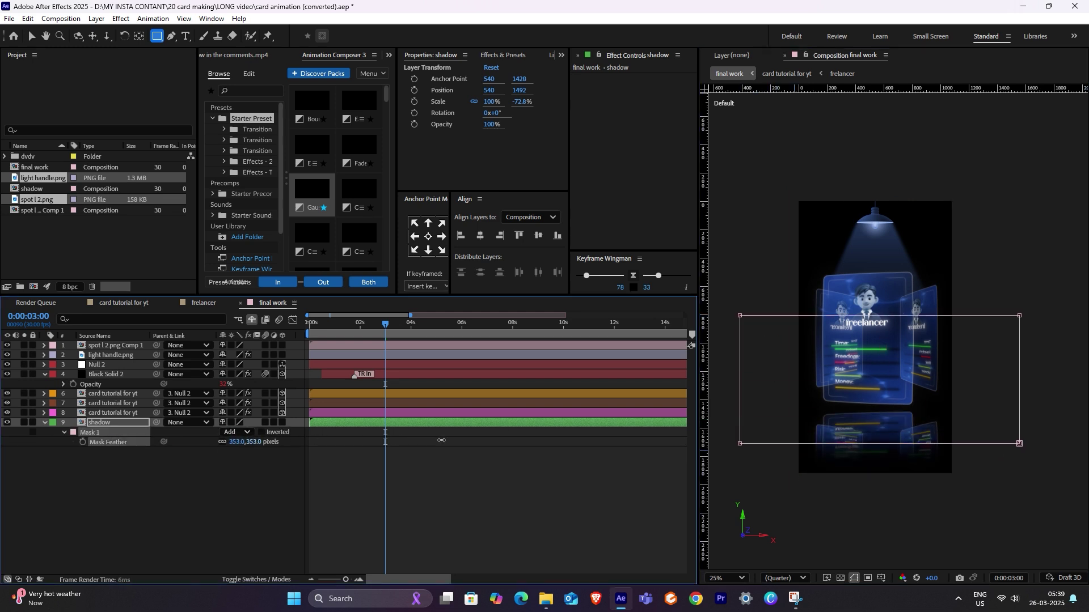
{"action": "key", "text": "v"}
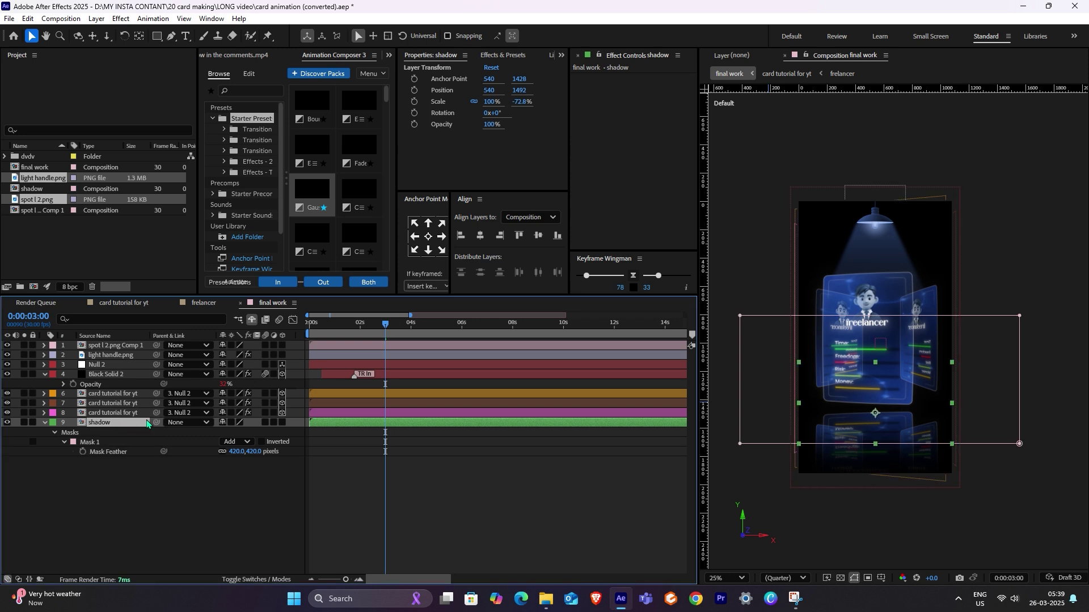
Step: Lower the shadow layer's Opacity to 39%
{"action": "key", "text": "t"}
{"action": "left_click_drag", "start_coordinate": [221, 433], "coordinate": [189, 440]}
{"action": "left_click", "coordinate": [190, 443]}
Step: Play back the final work composition to check the card reflection
{"action": "key", "text": "space"}
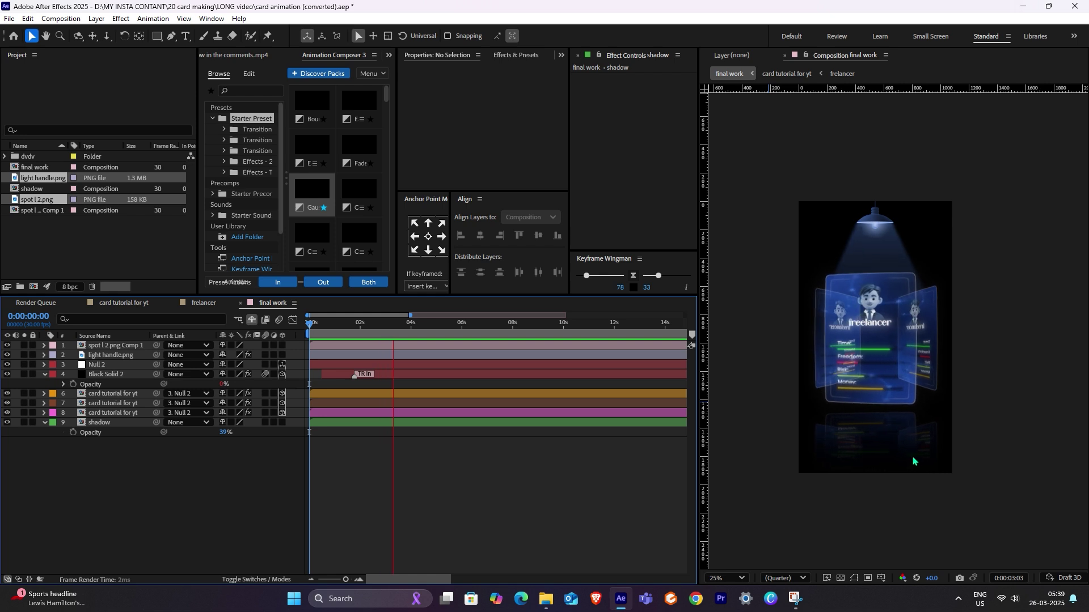
{"action": "key", "text": "space"}
{"action": "key", "text": "space"}
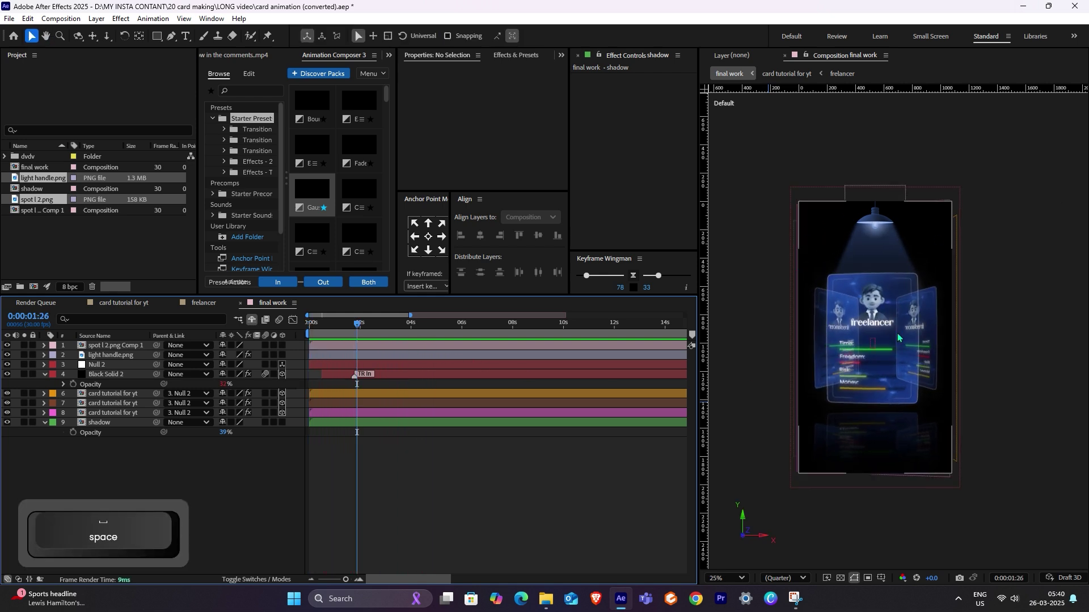
Step: Add the imported background MP4 clip to the final work composition as the lowest layer, beneath the shadow layer
{"action": "scroll", "coordinate": [898, 338], "scroll_direction": "up", "scroll_amount": 2}
{"action": "scroll", "coordinate": [928, 340], "scroll_direction": "down", "scroll_amount": 2}
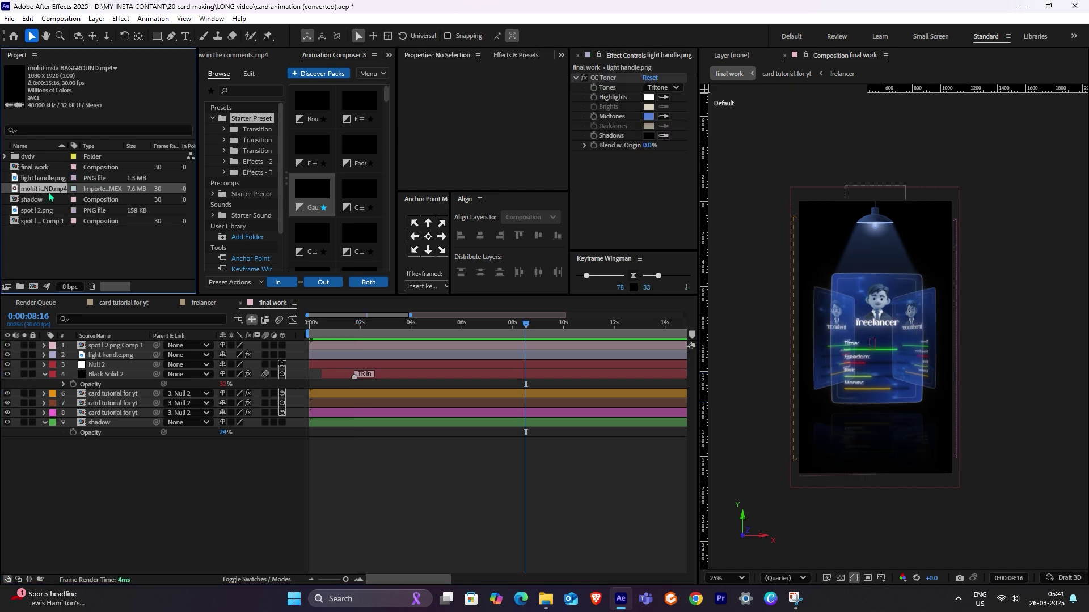
{"action": "left_click_drag", "start_coordinate": [49, 194], "coordinate": [109, 448]}
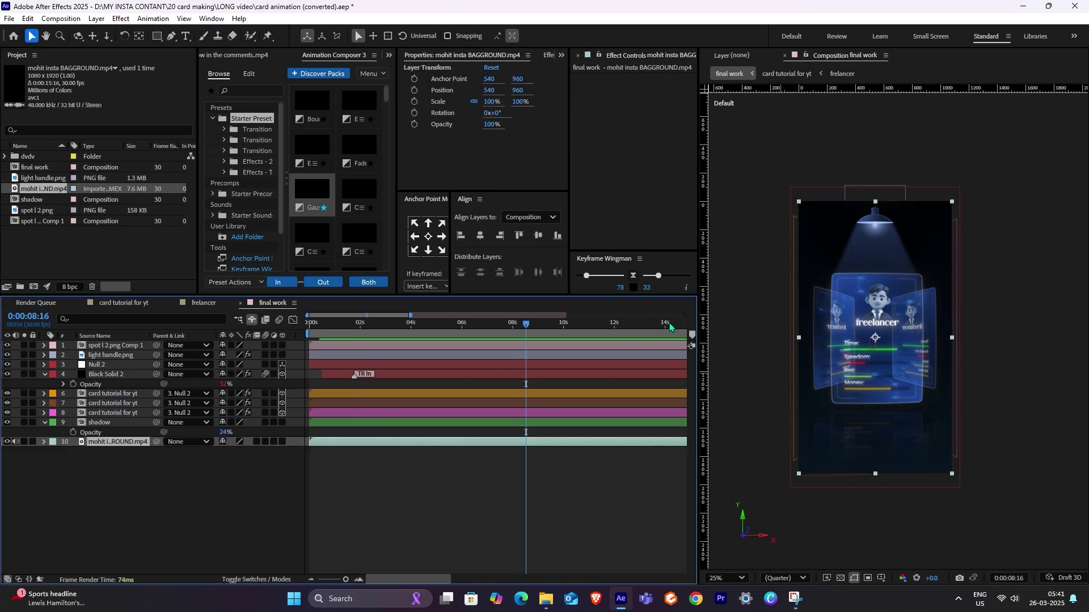
{"action": "left_click", "coordinate": [996, 303]}
Step: Play the final work composition from the start and scrub through it to check the card animation over the background clip
{"action": "key", "text": "Home"}
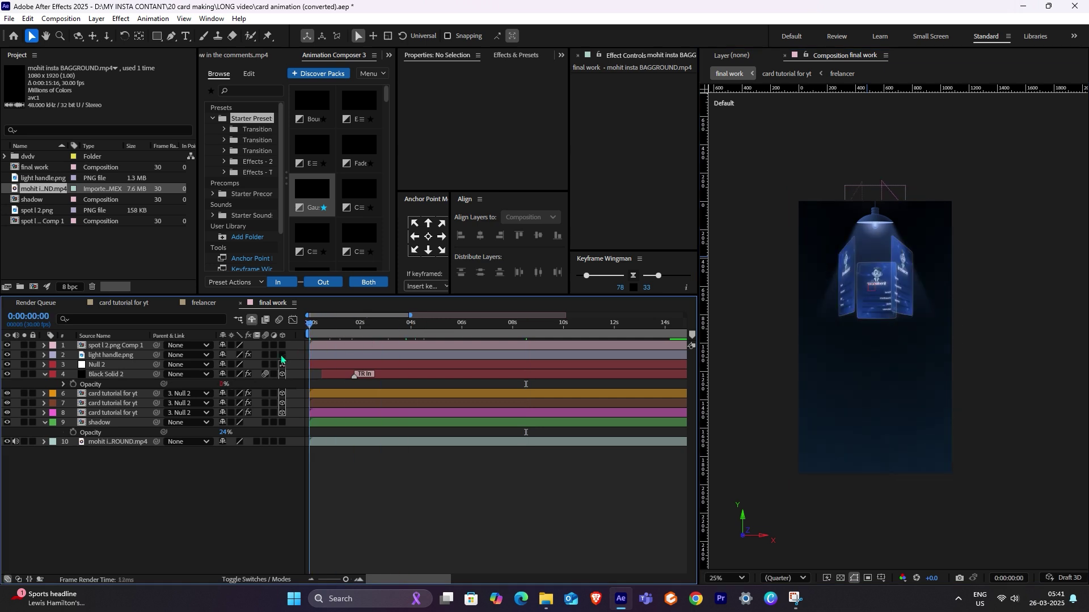
{"action": "key", "text": "space"}
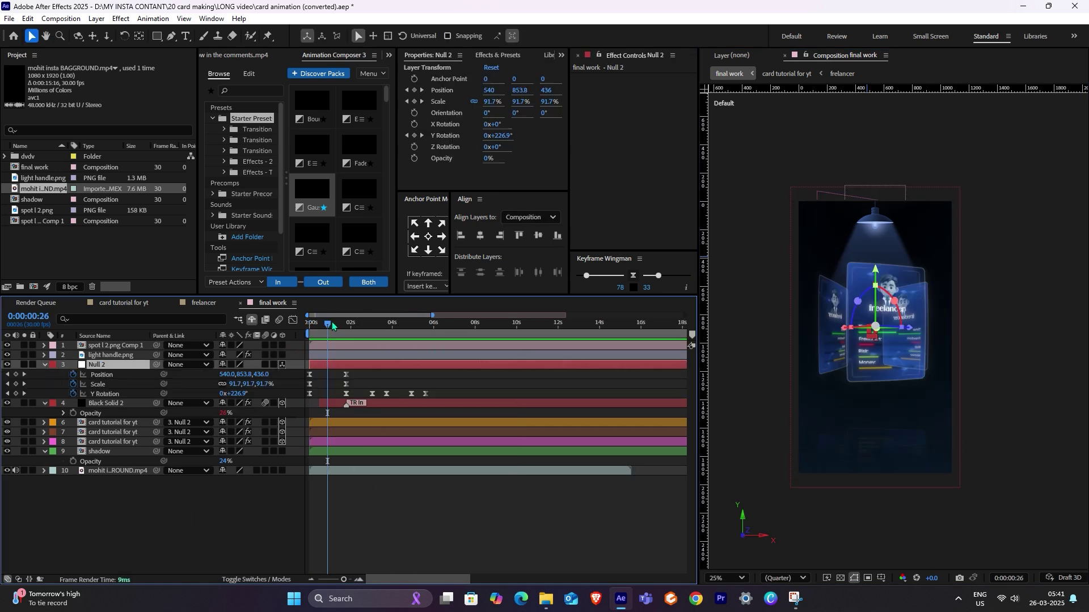
{"action": "left_click_drag", "start_coordinate": [333, 325], "coordinate": [454, 375]}
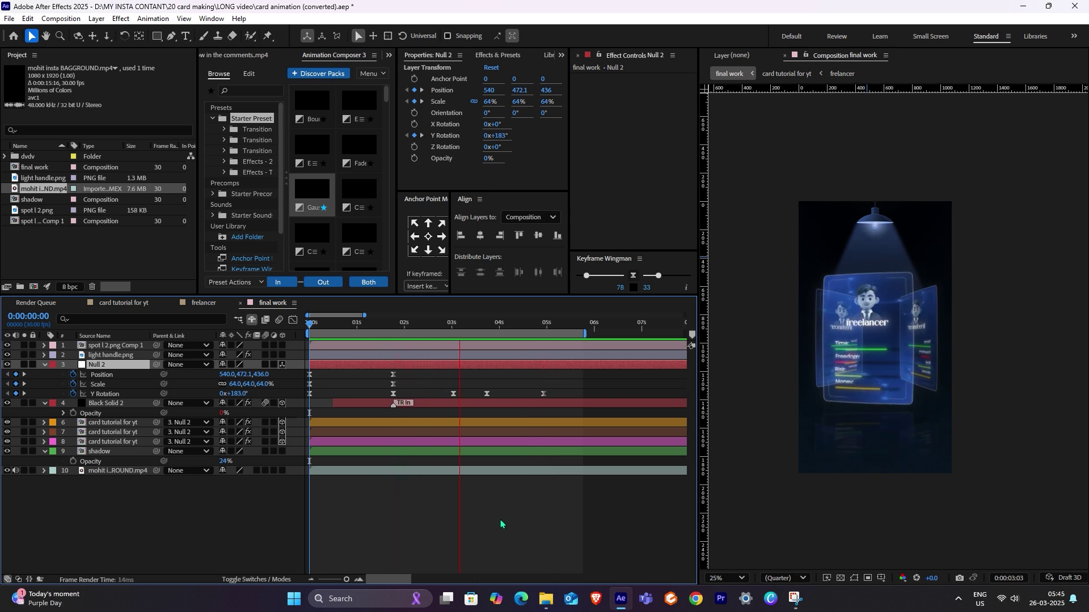
{"action": "left_click", "coordinate": [726, 578]}
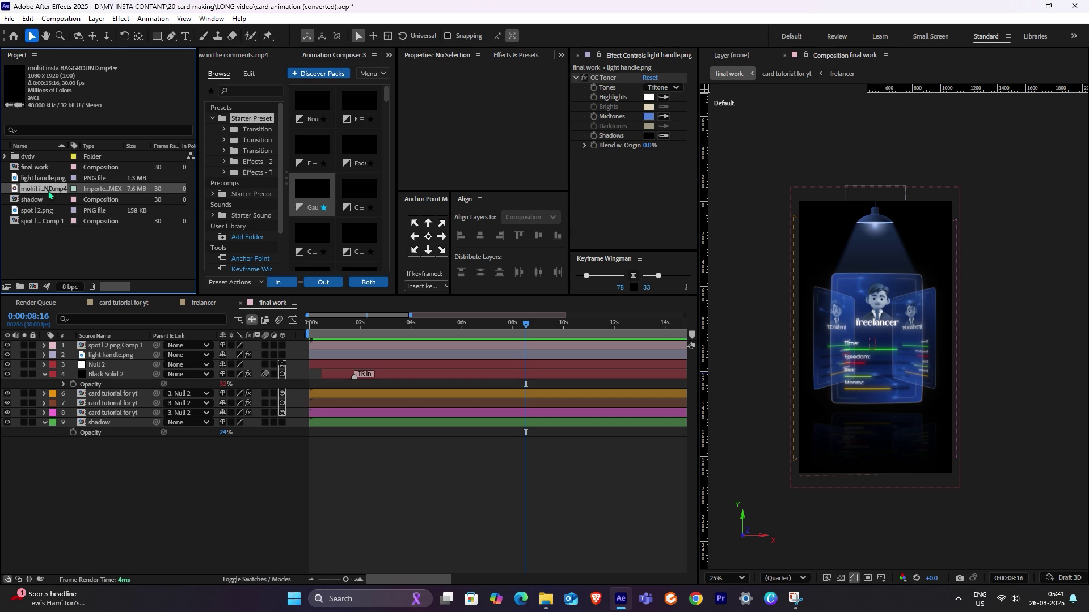
Step: Place the background MP4 clip under the shadow layer at the bottom of the final work layer stack
{"action": "left_click_drag", "start_coordinate": [48, 193], "coordinate": [114, 445]}
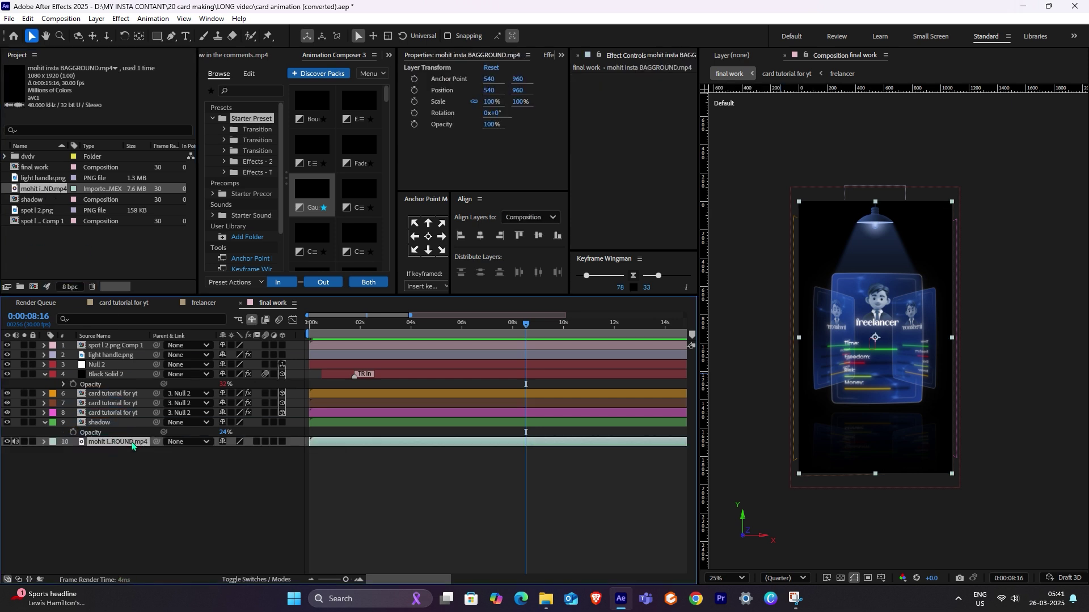
{"action": "left_click", "coordinate": [1036, 300]}
Step: Preview the final work composition from 0:00:00:00, scrubbing through the card carousel's rise and rotation against the background
{"action": "left_click_drag", "start_coordinate": [387, 325], "coordinate": [303, 351]}
{"action": "key", "text": "space"}
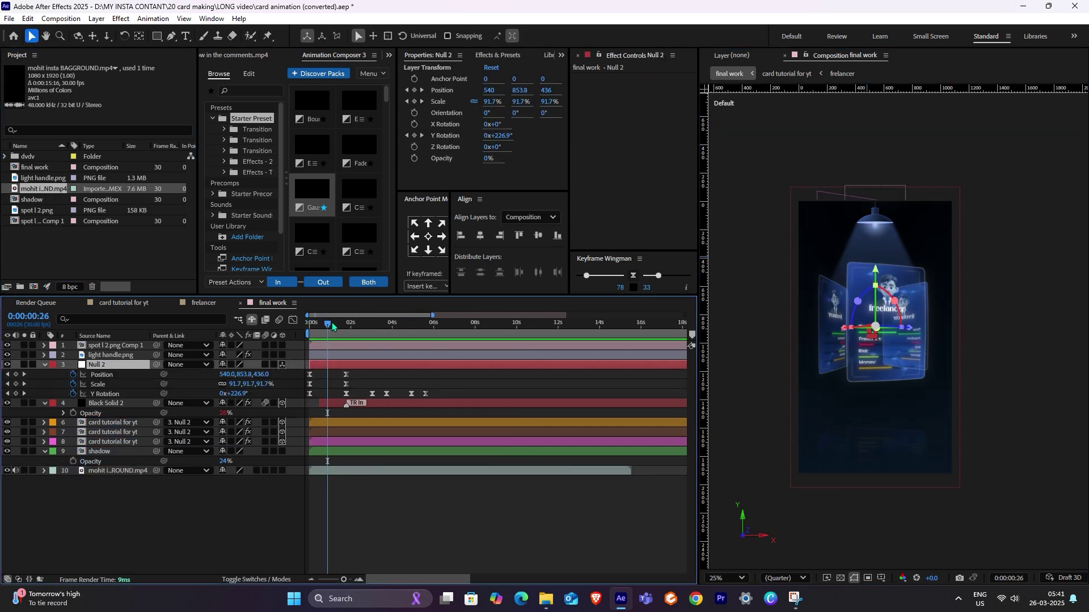
{"action": "left_click_drag", "start_coordinate": [332, 325], "coordinate": [361, 349]}
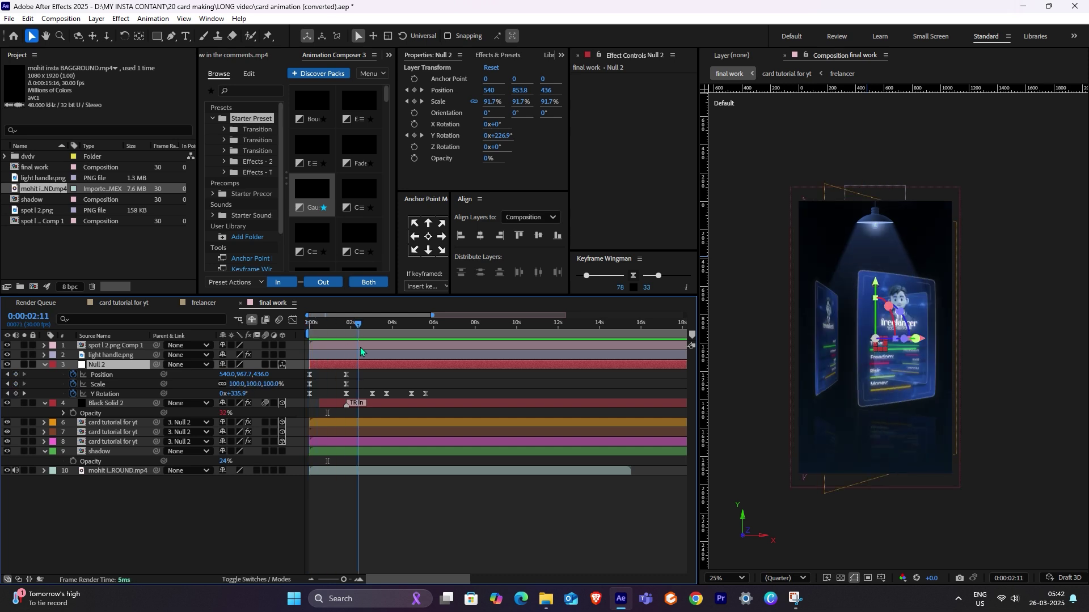
{"action": "key", "text": "space"}
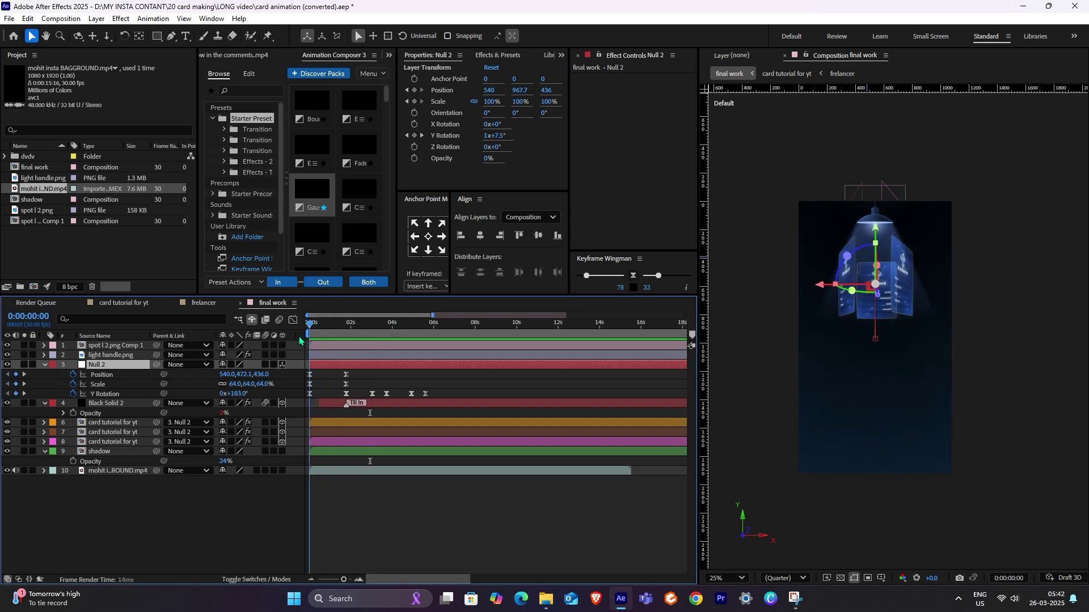
{"action": "left_click_drag", "start_coordinate": [311, 323], "coordinate": [441, 381]}
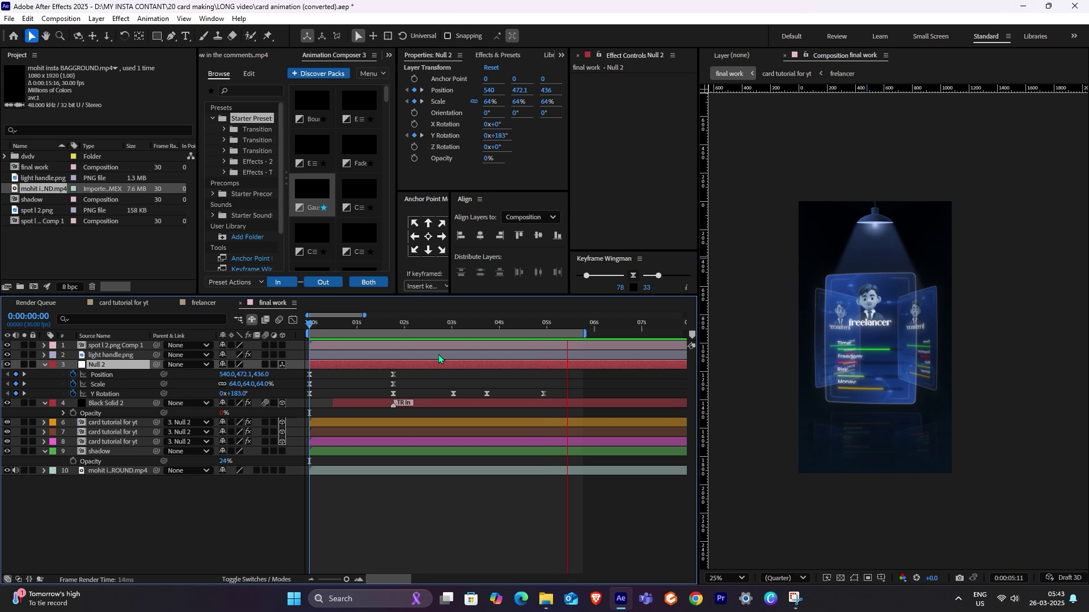